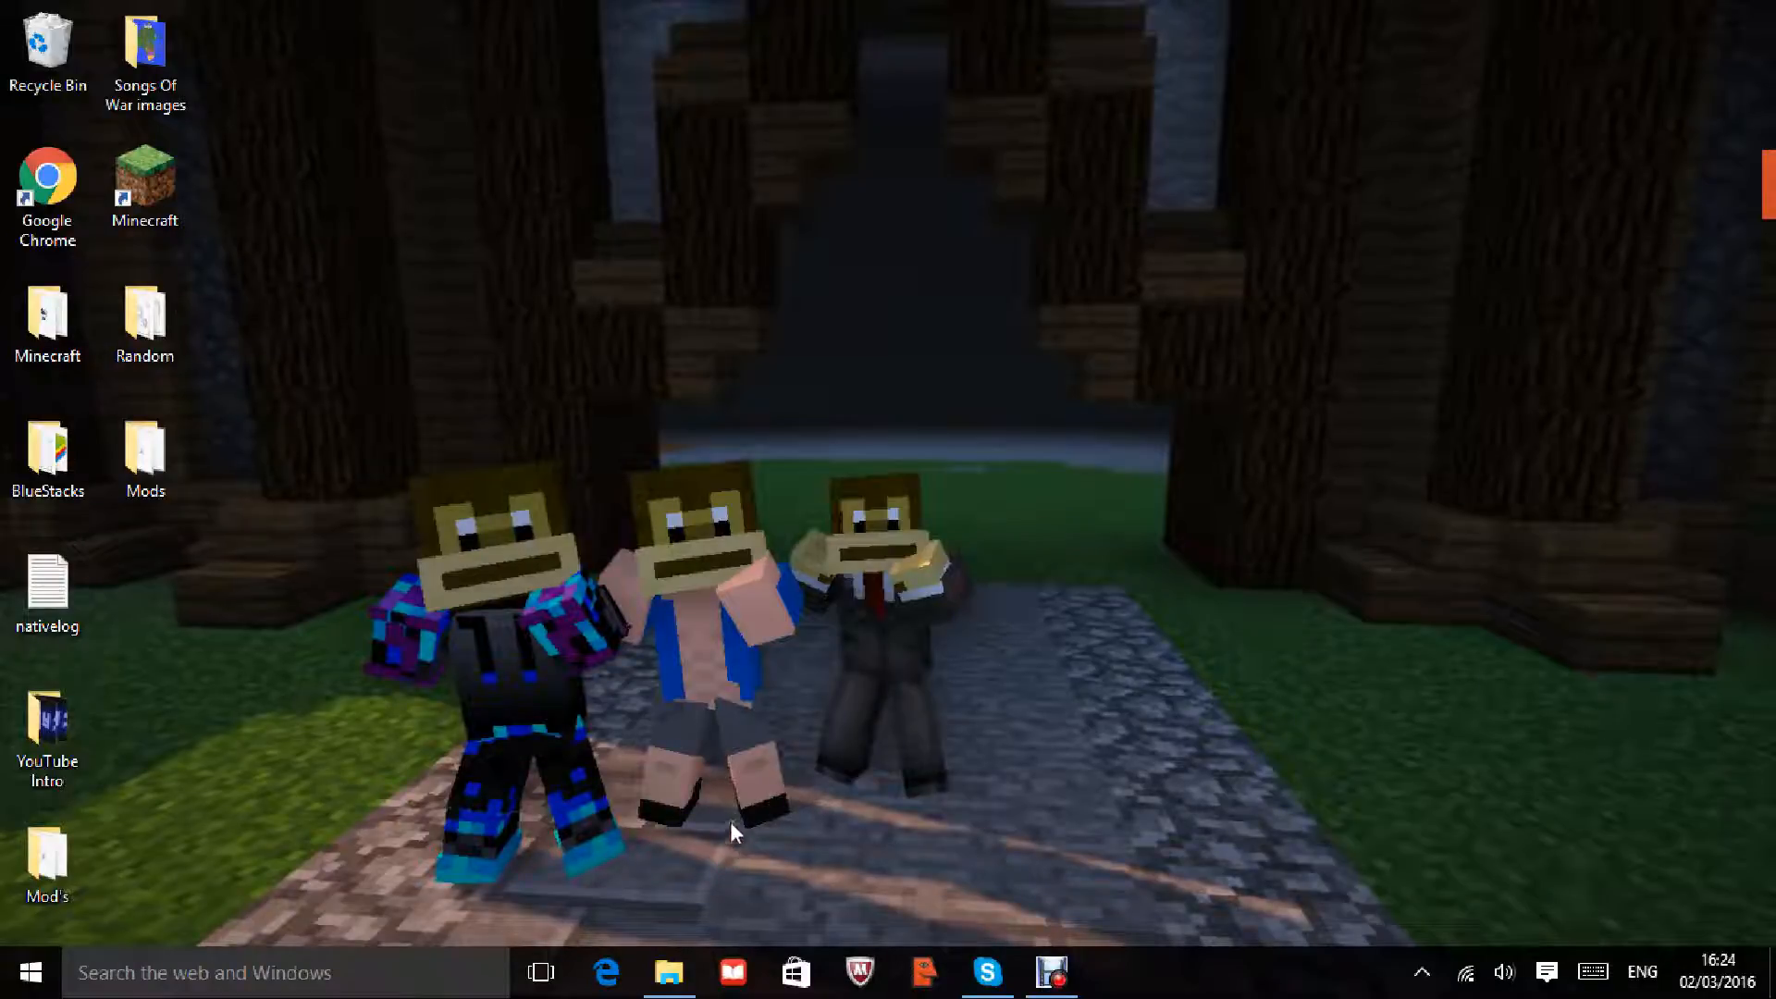
Step: Restore the Video Editing equipment folder window in File Explorer and reposition it on screen
mouse_move(650, 967)
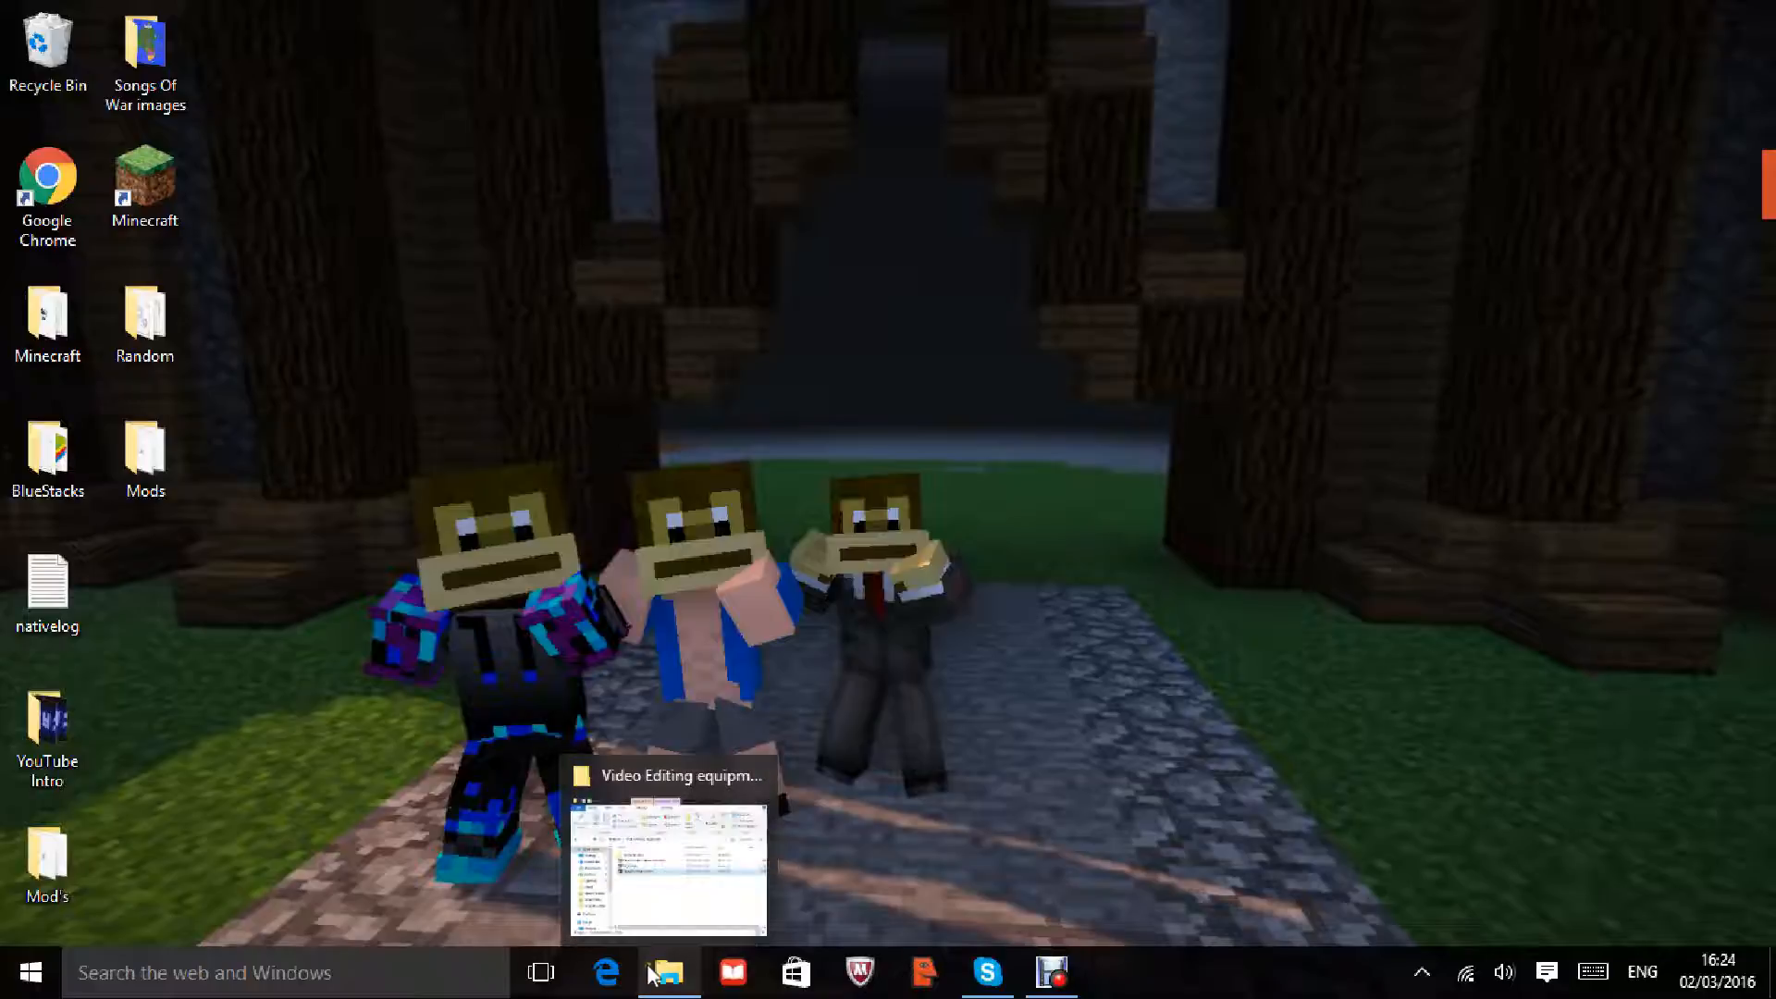
left_click(650, 974)
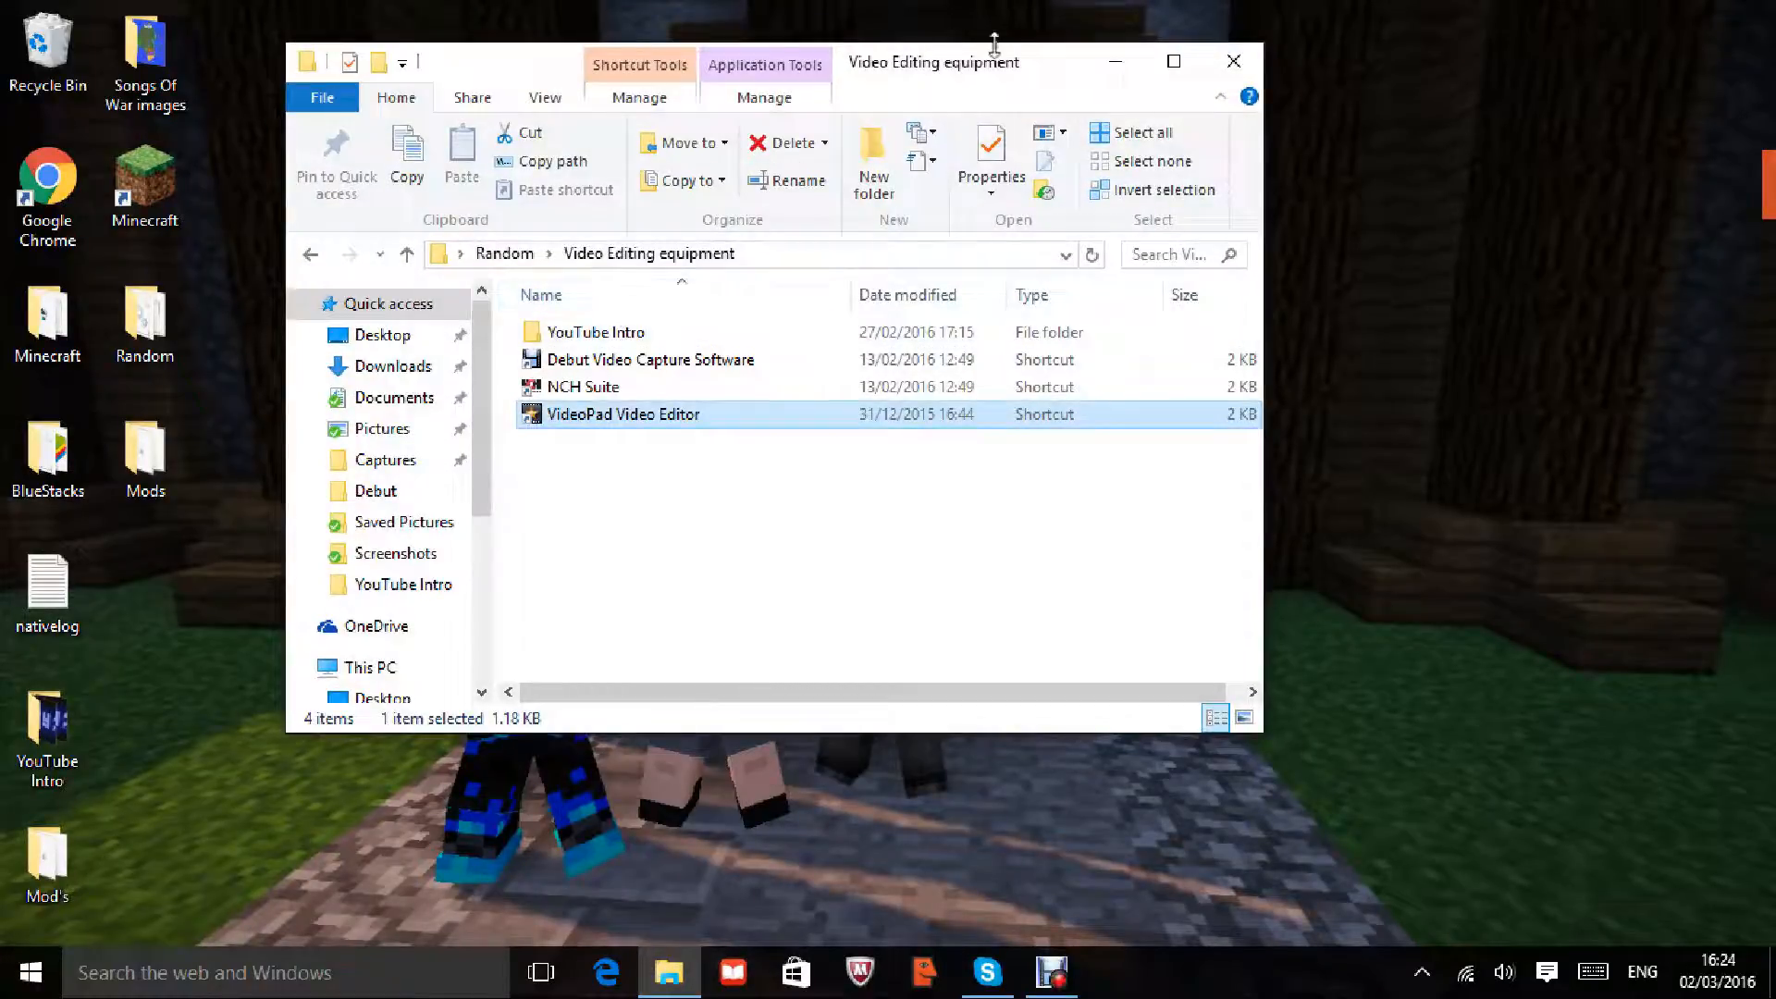
left_click_drag(990, 69, 1004, 130)
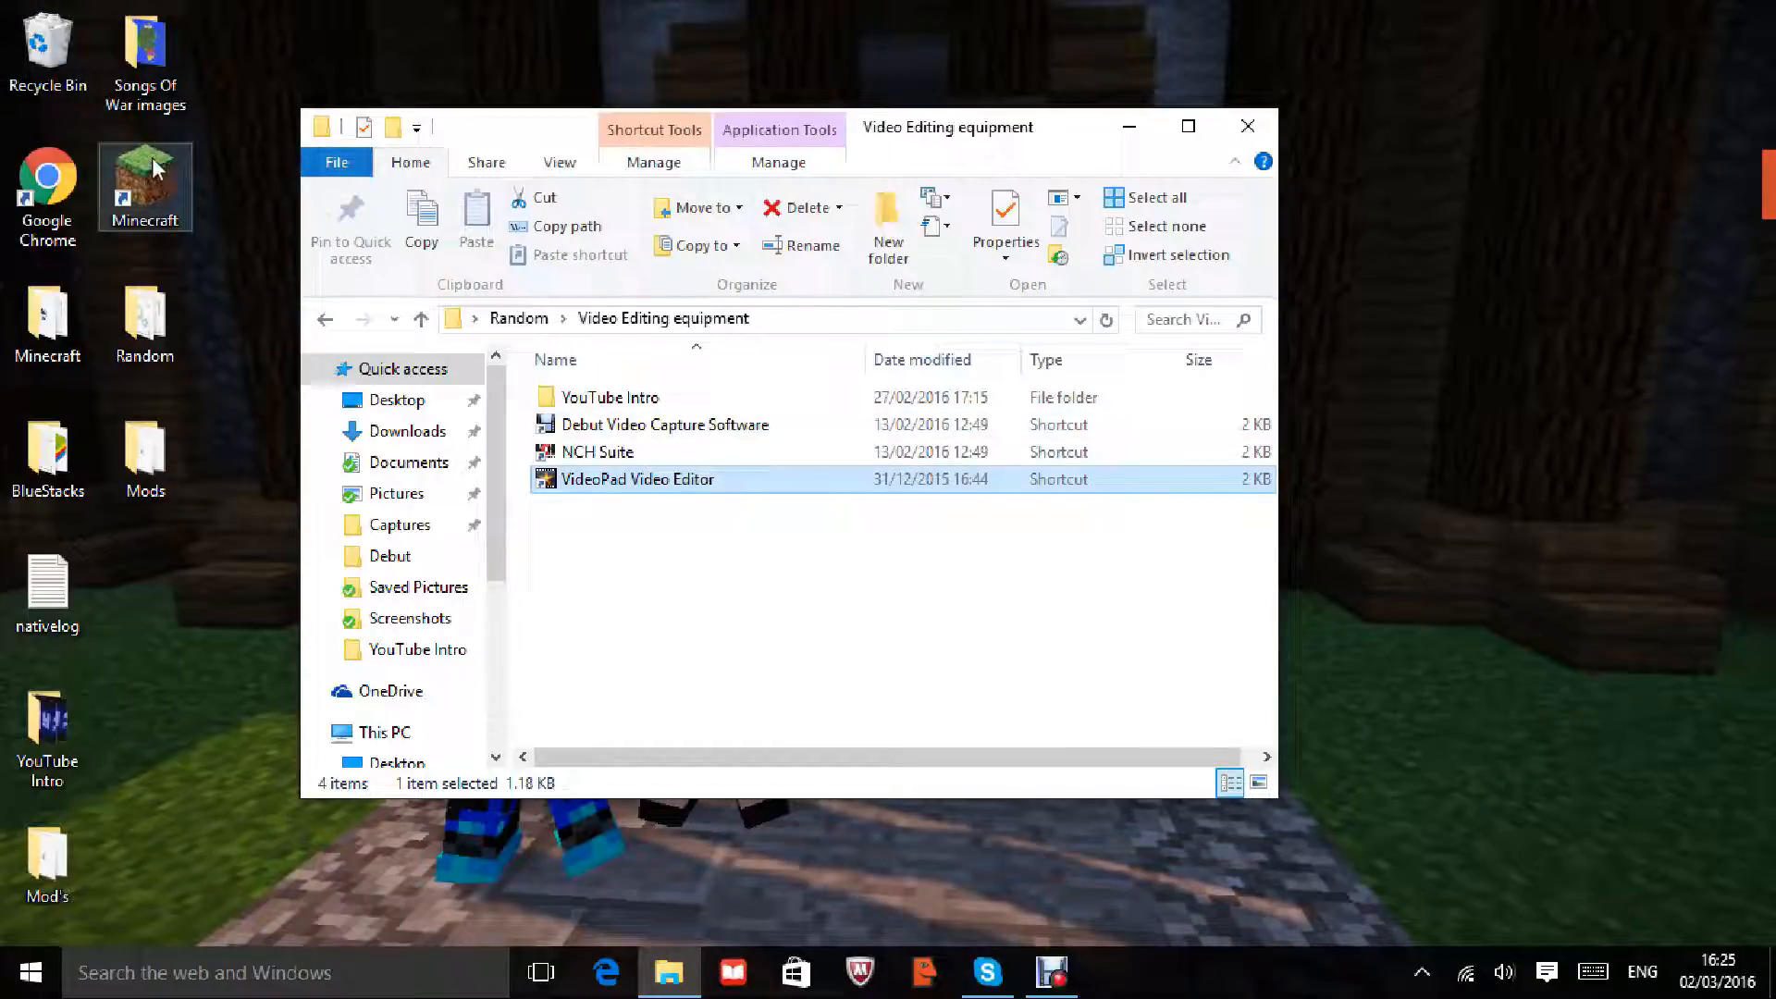
left_click(296, 65)
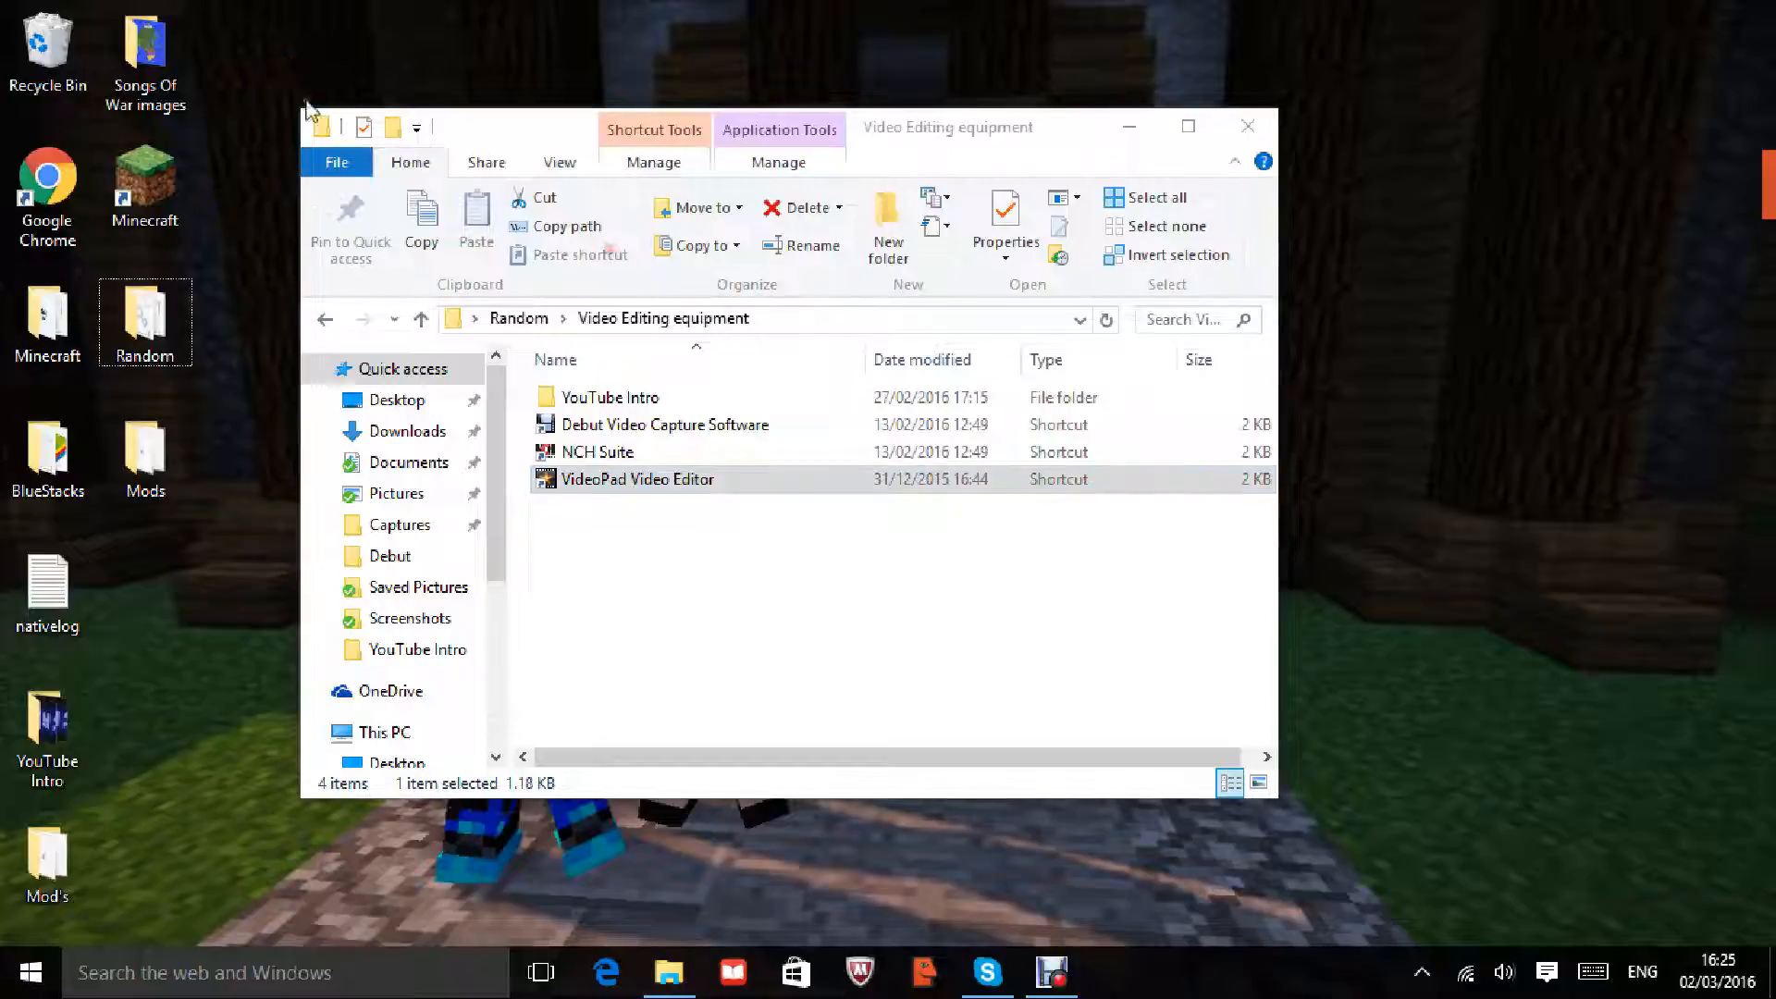
left_click_drag(308, 106, 1312, 823)
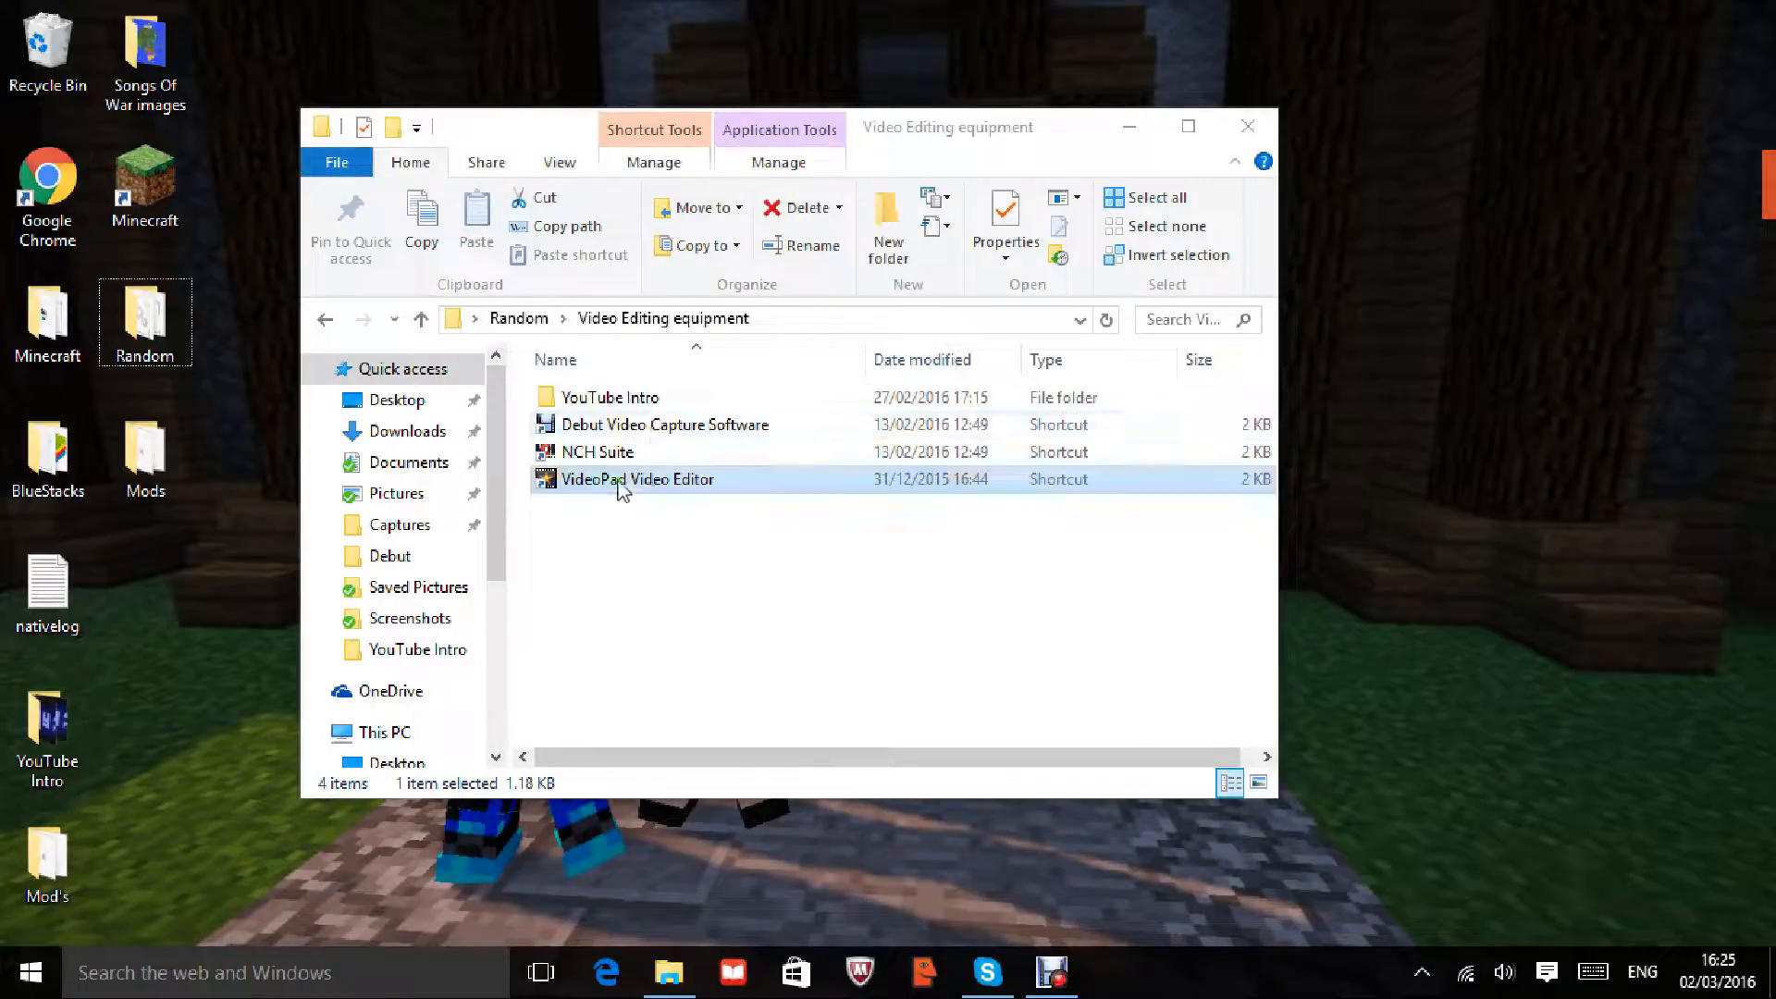
Step: Launch VideoPad, certify non-commercial use, create a new project and begin adding a file
double_click(597, 481)
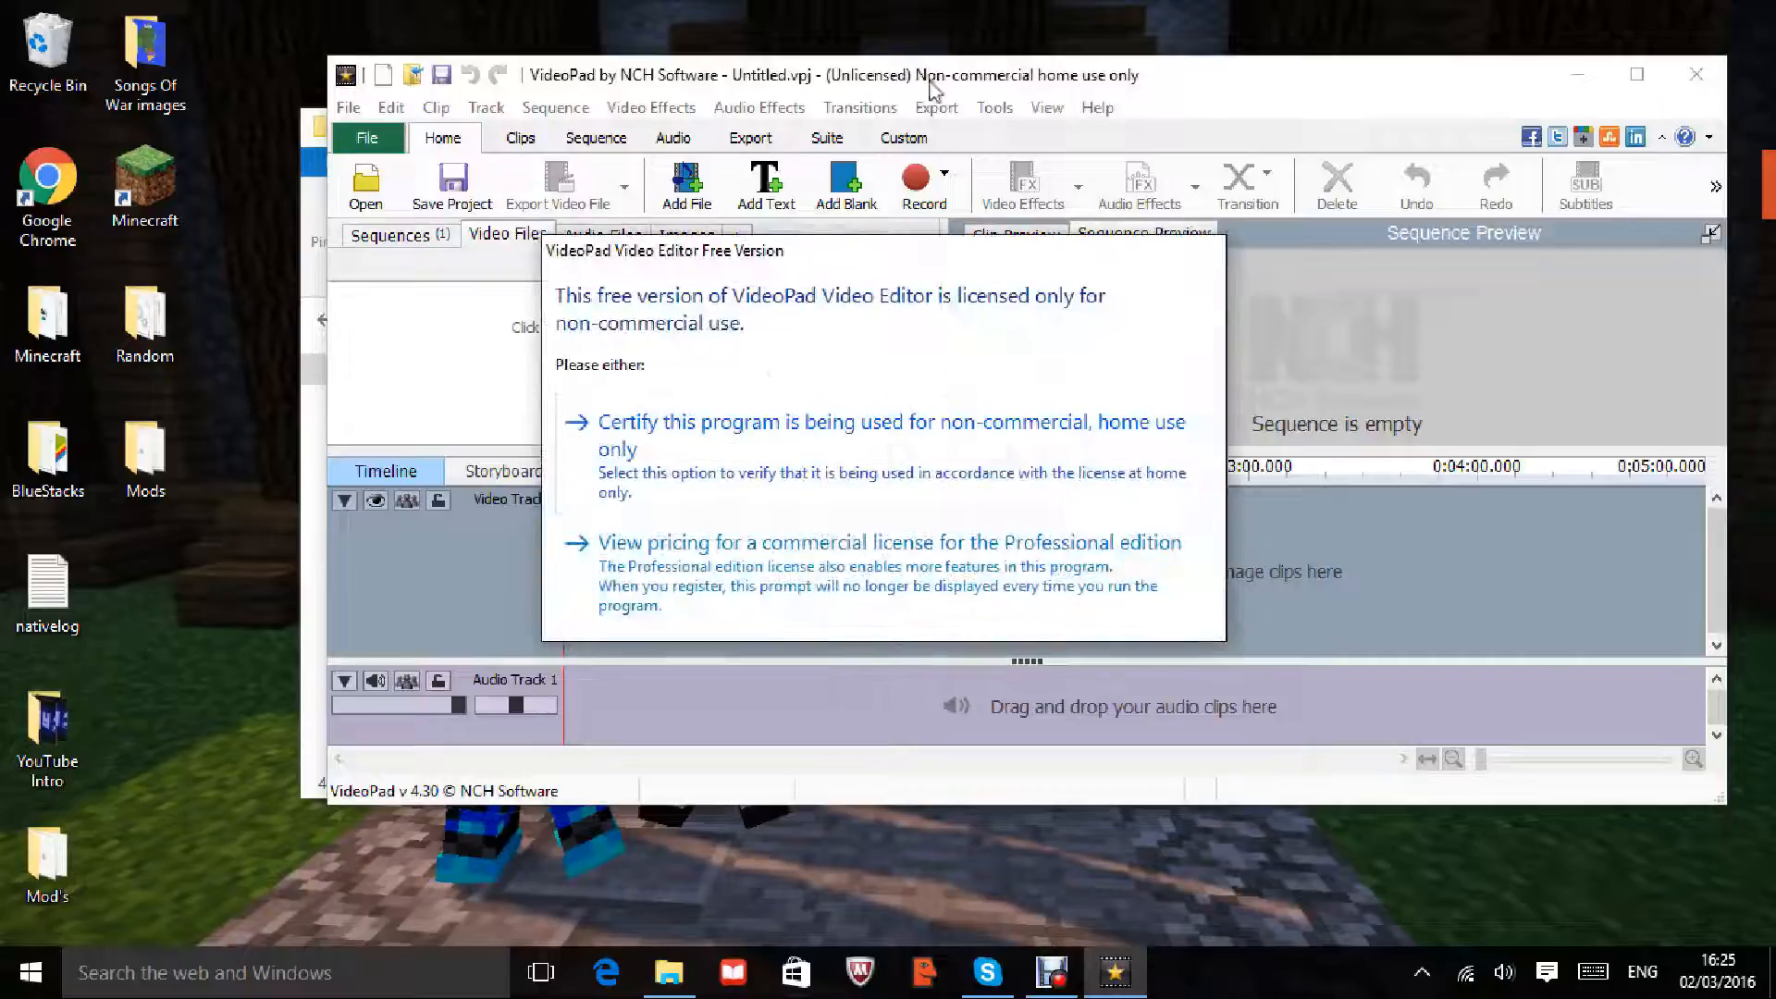
left_click(717, 452)
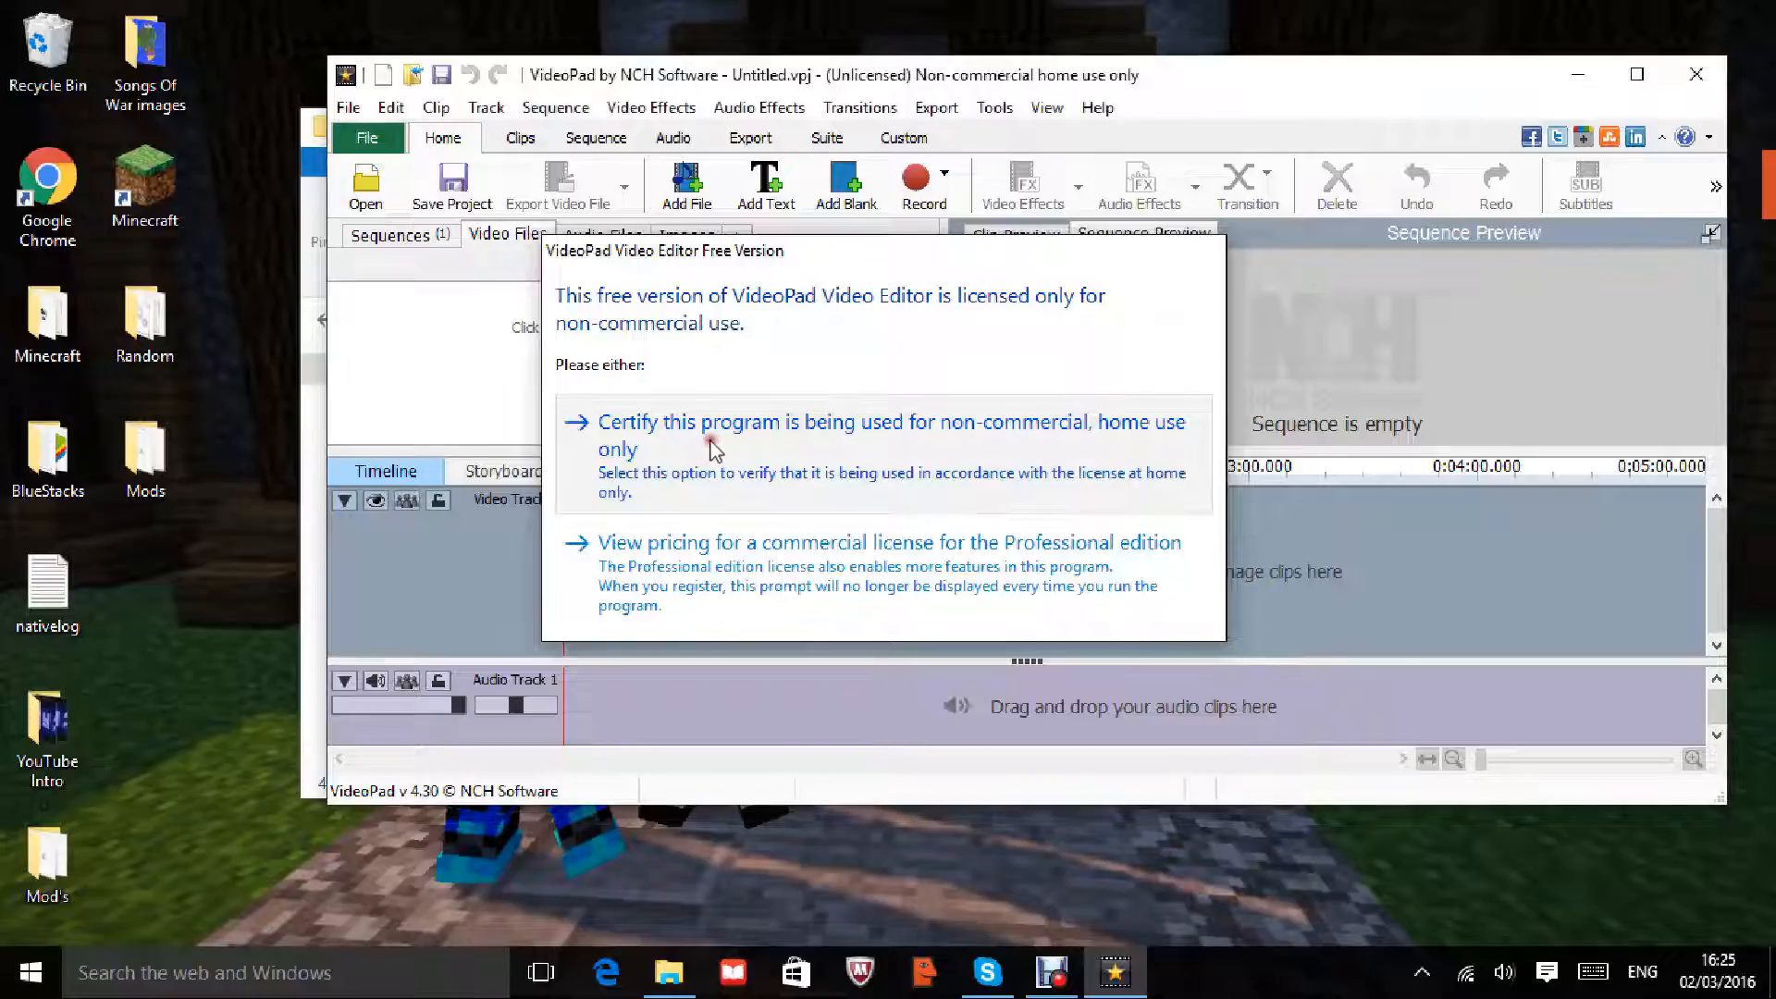
left_click(833, 296)
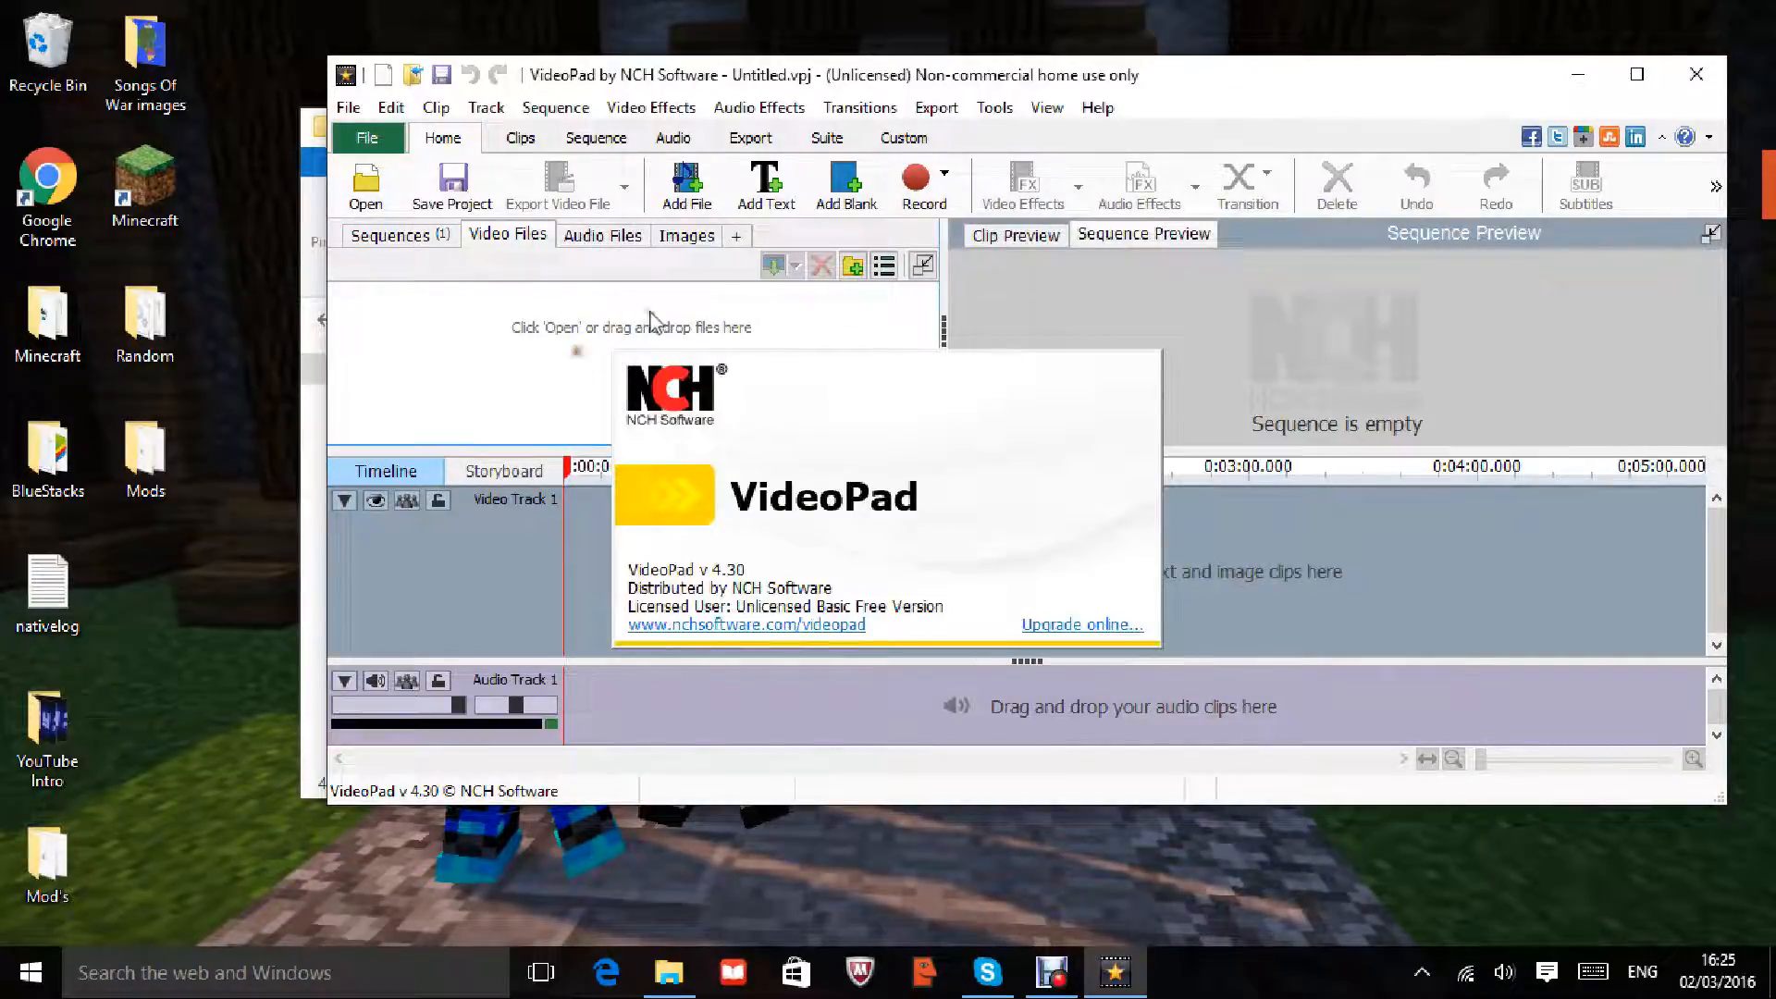
left_click(699, 196)
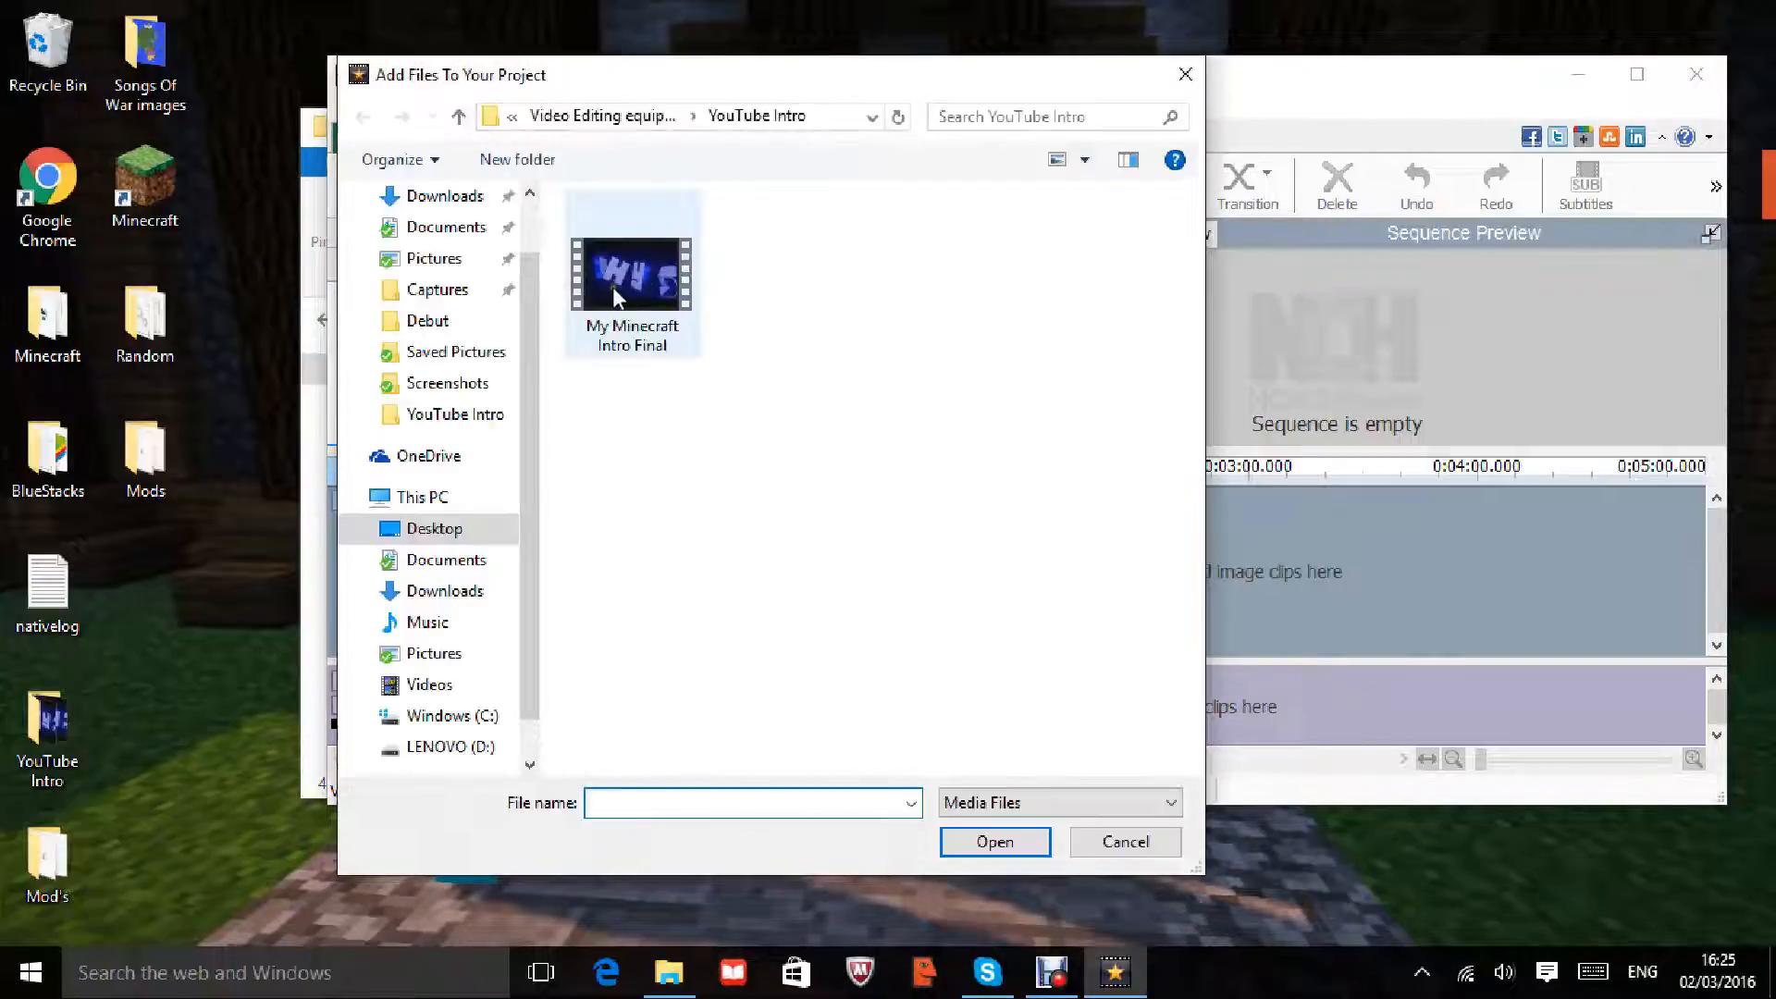
Step: Import My Minecraft Intro Final, place it on Video Track 1 and preview it
double_click(618, 281)
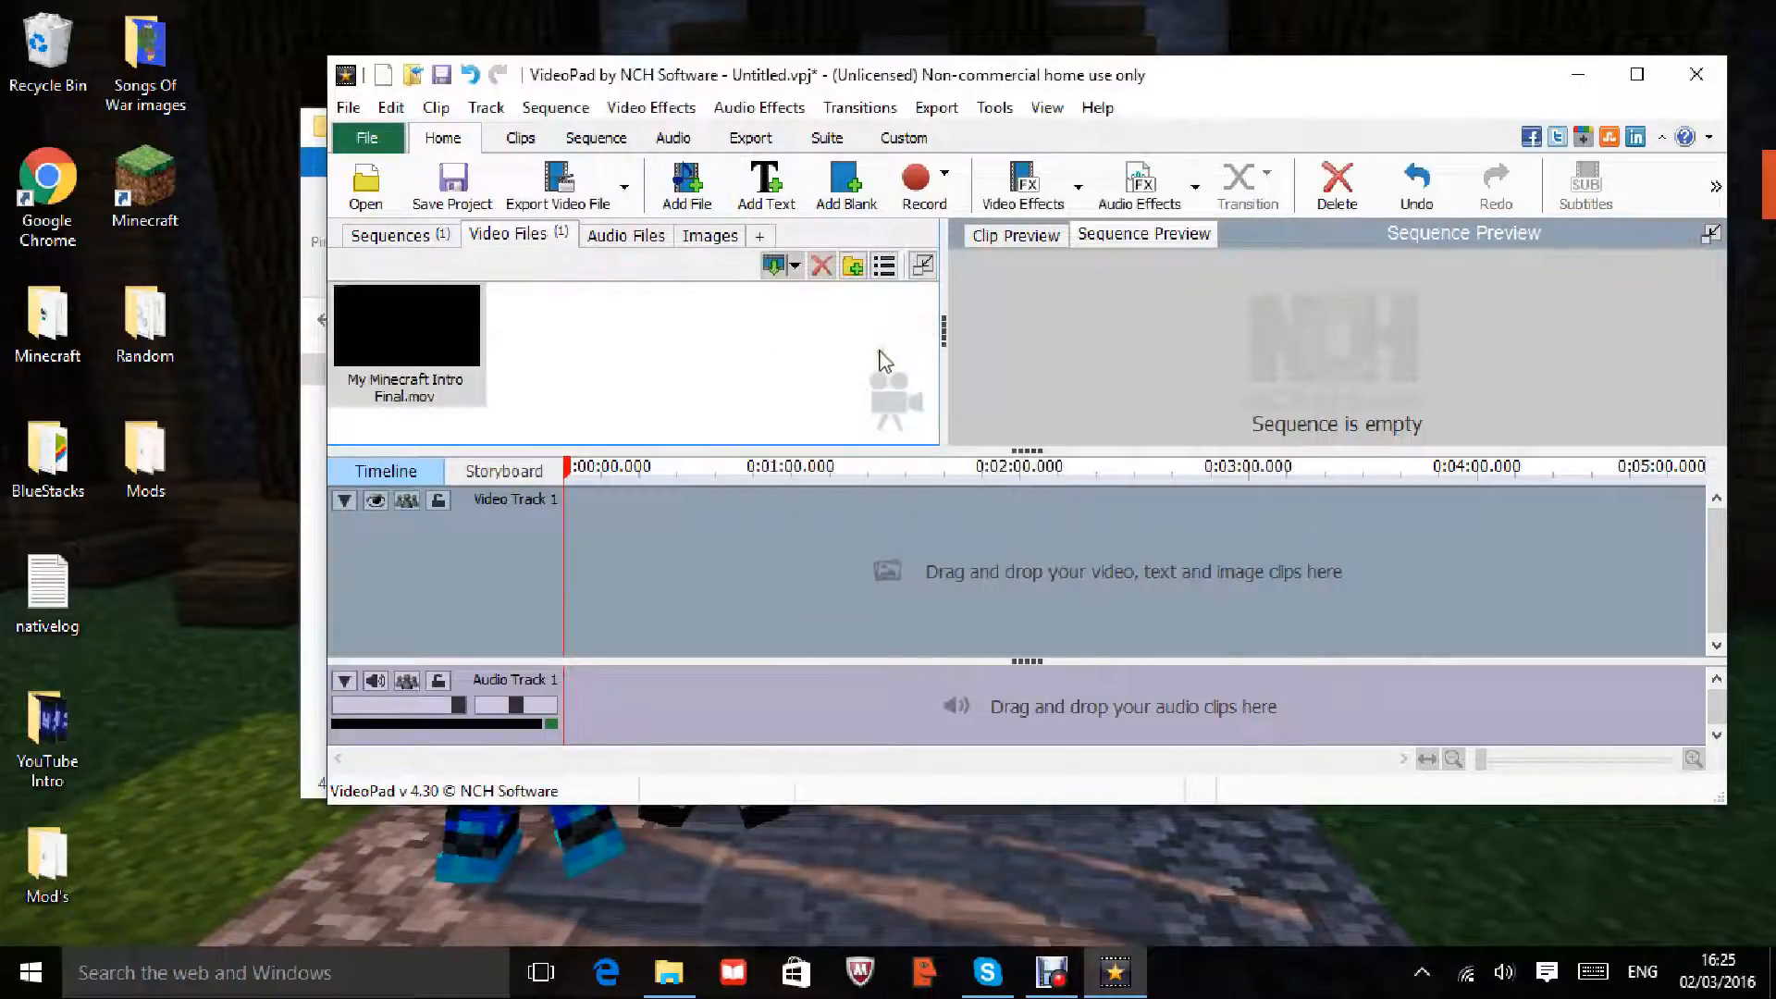
left_click_drag(389, 367, 652, 546)
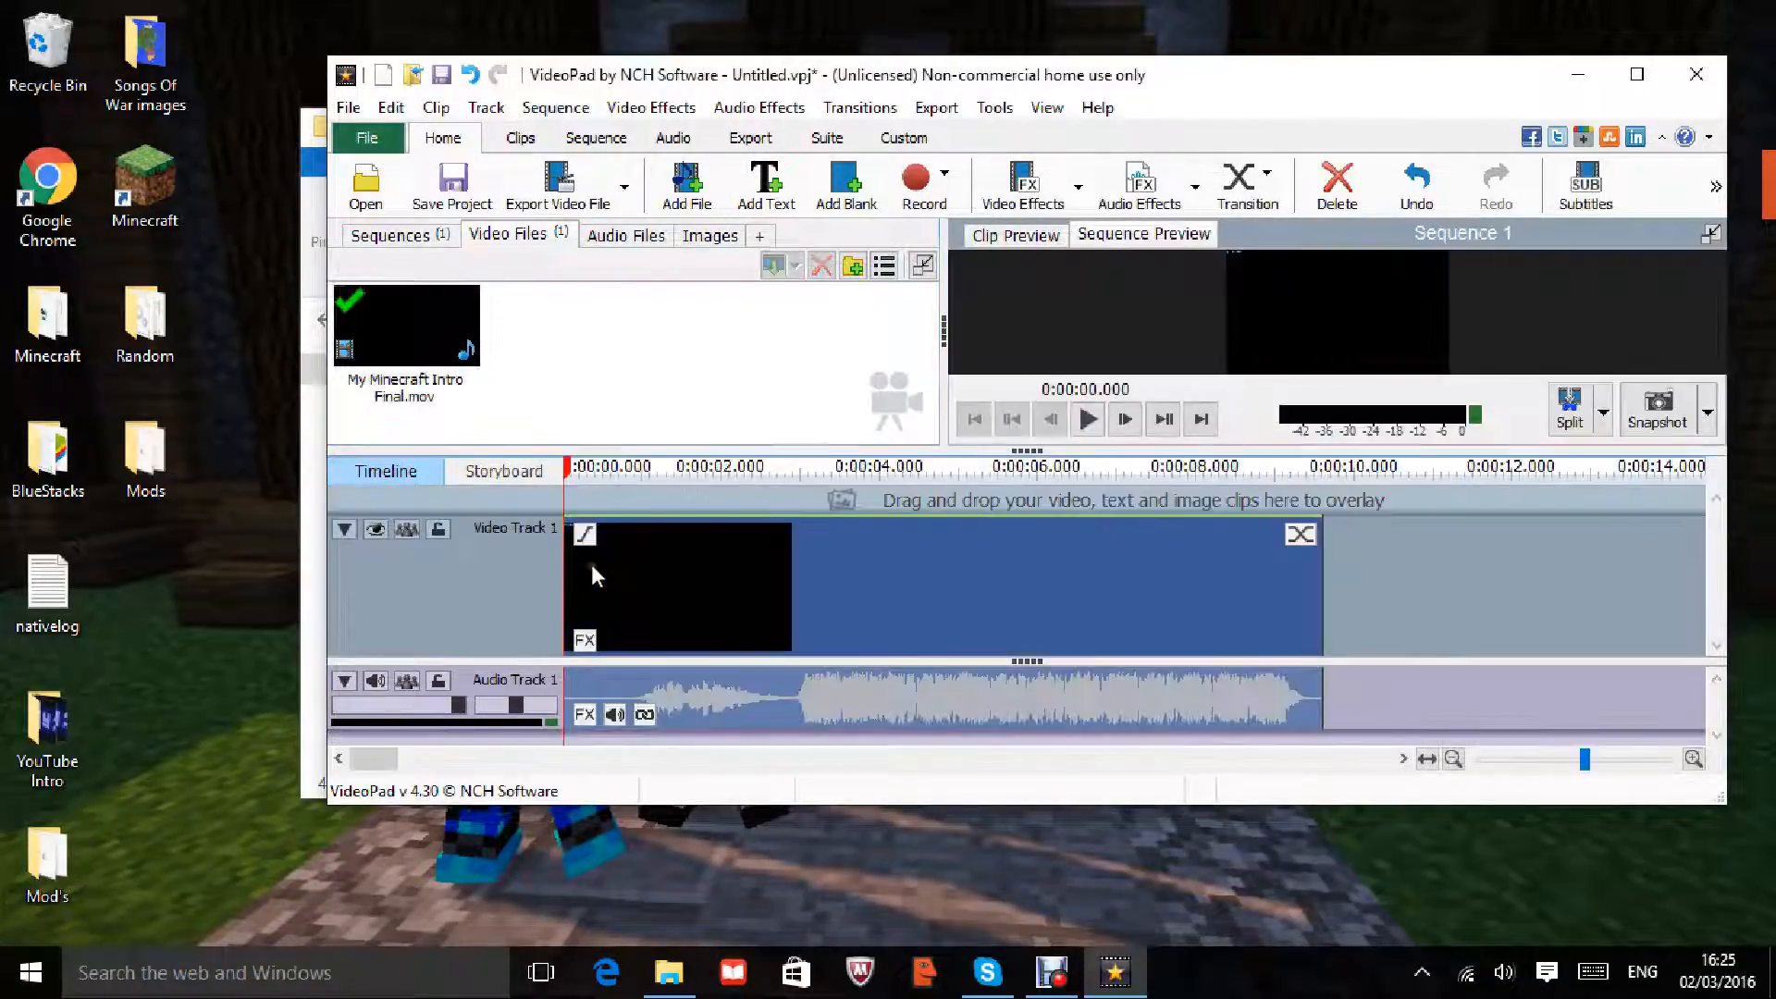
left_click(1088, 419)
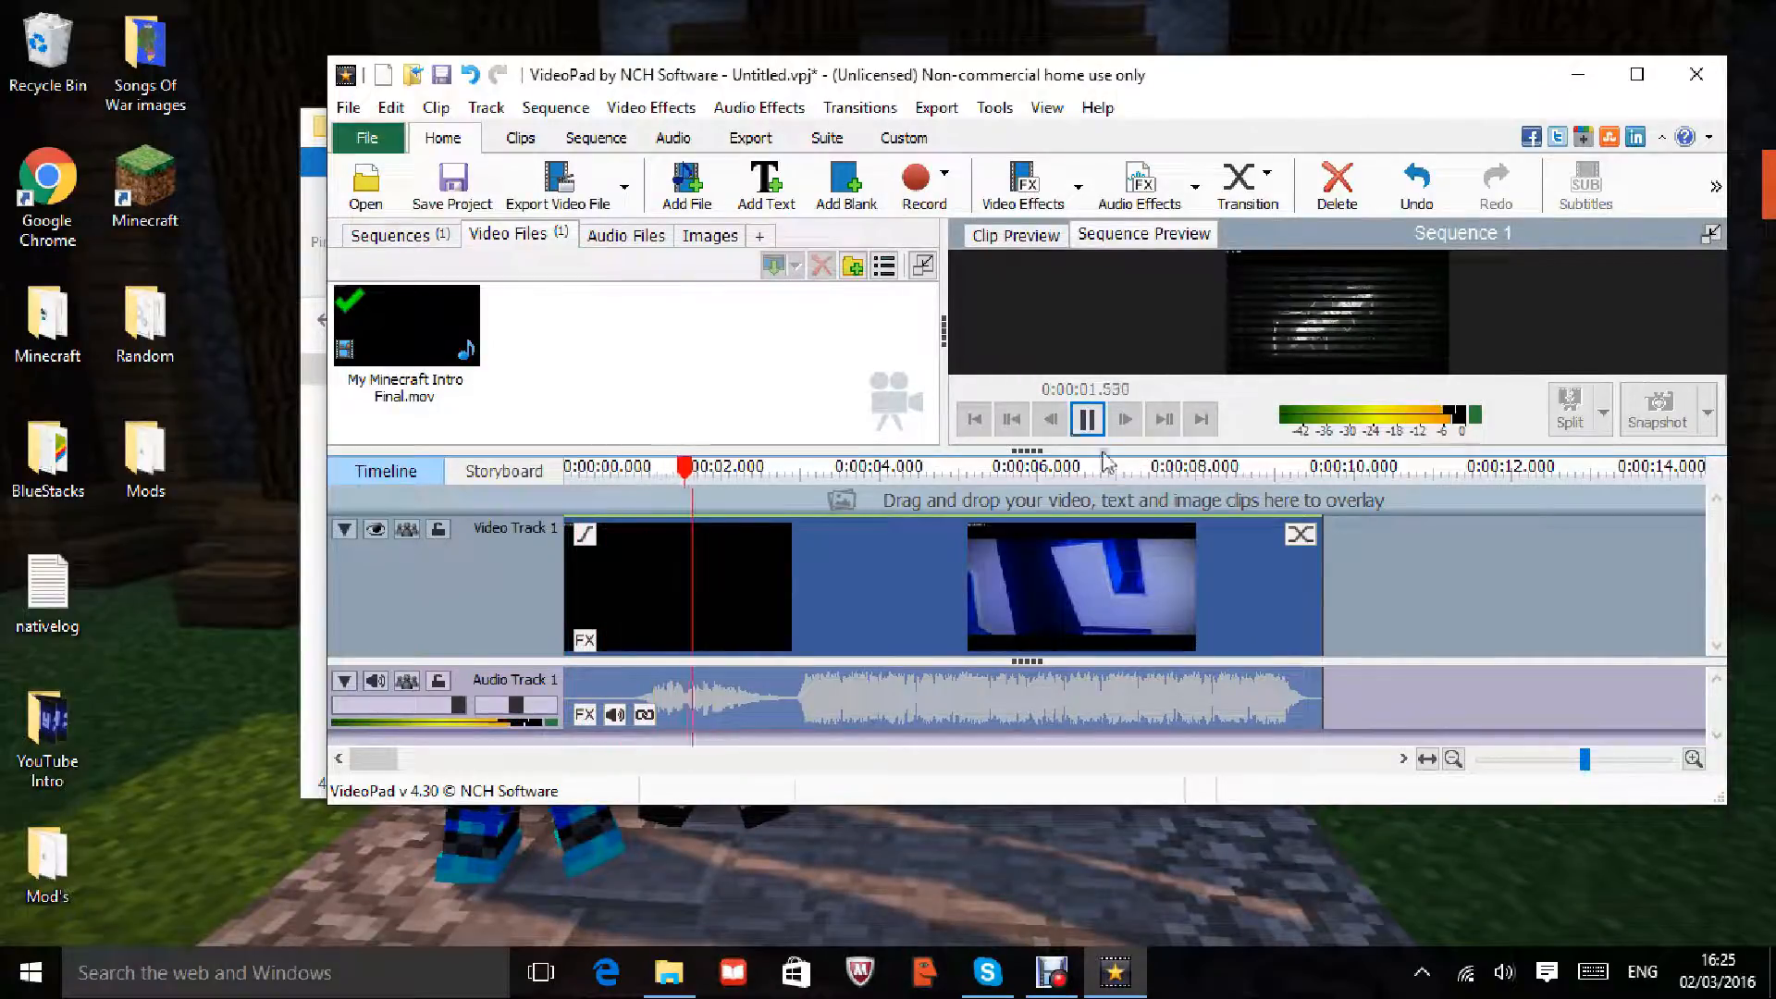
left_click(1089, 419)
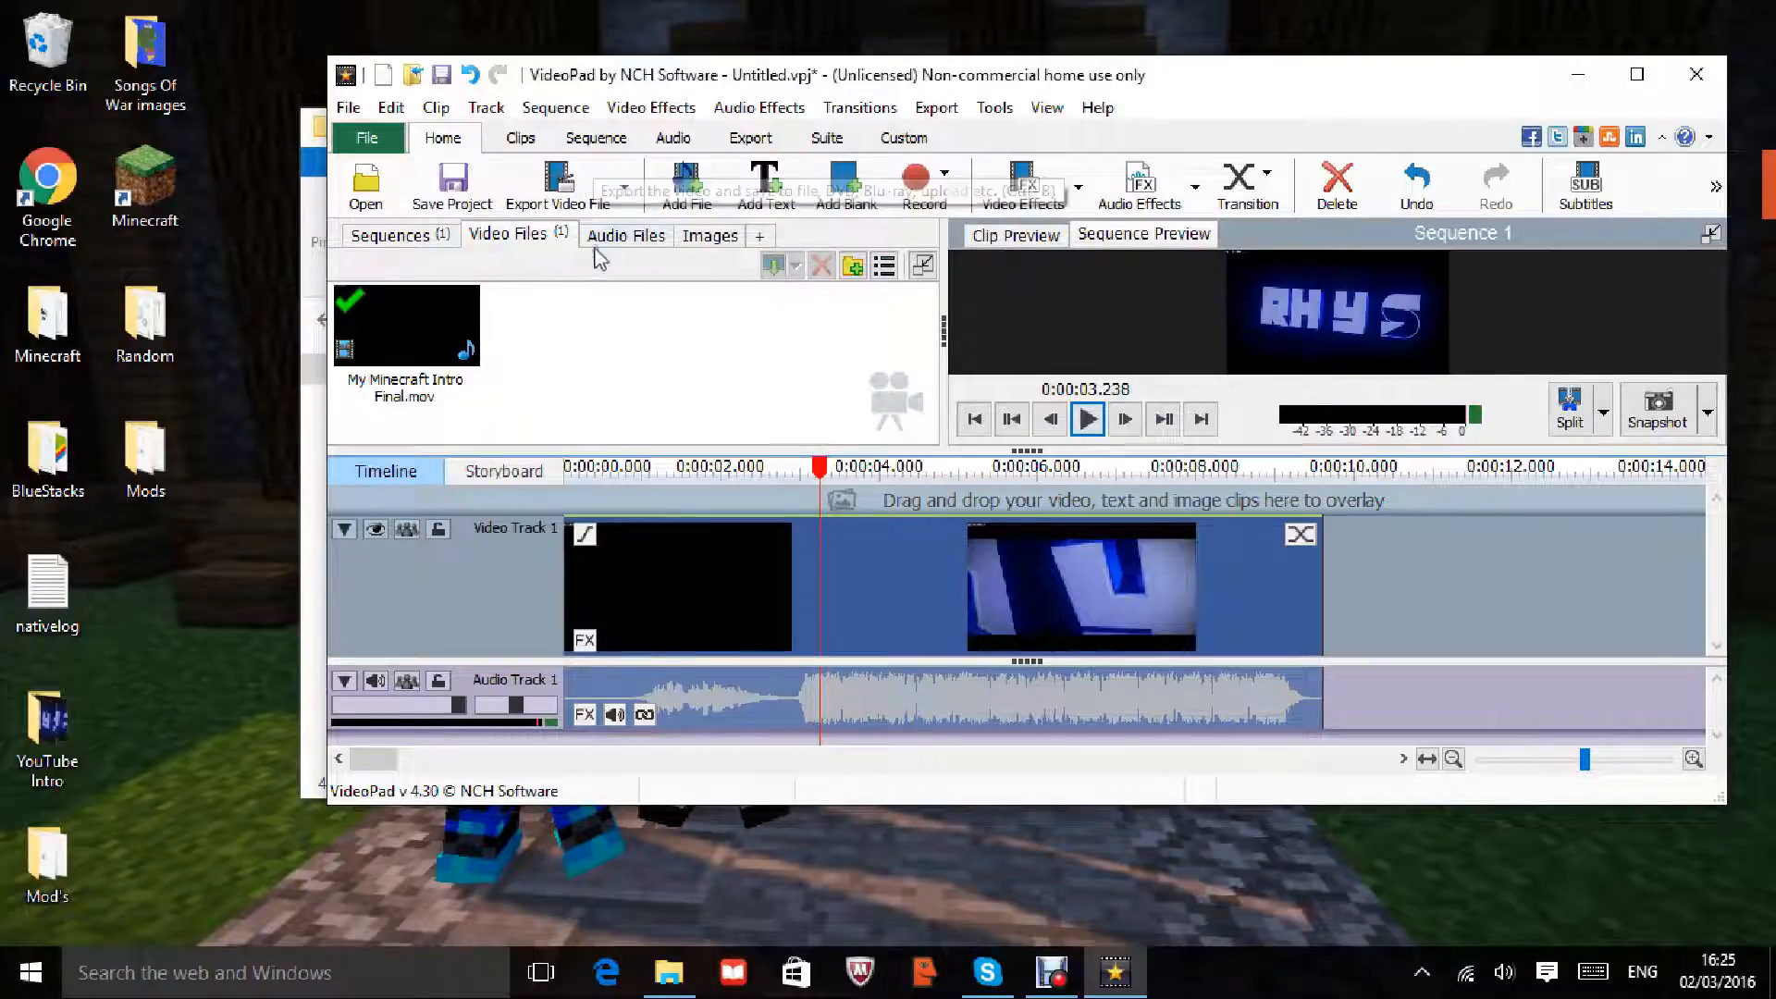
Step: Import the Minecraft 1.8 capture from the Captures folder and place it after the intro
left_click(670, 190)
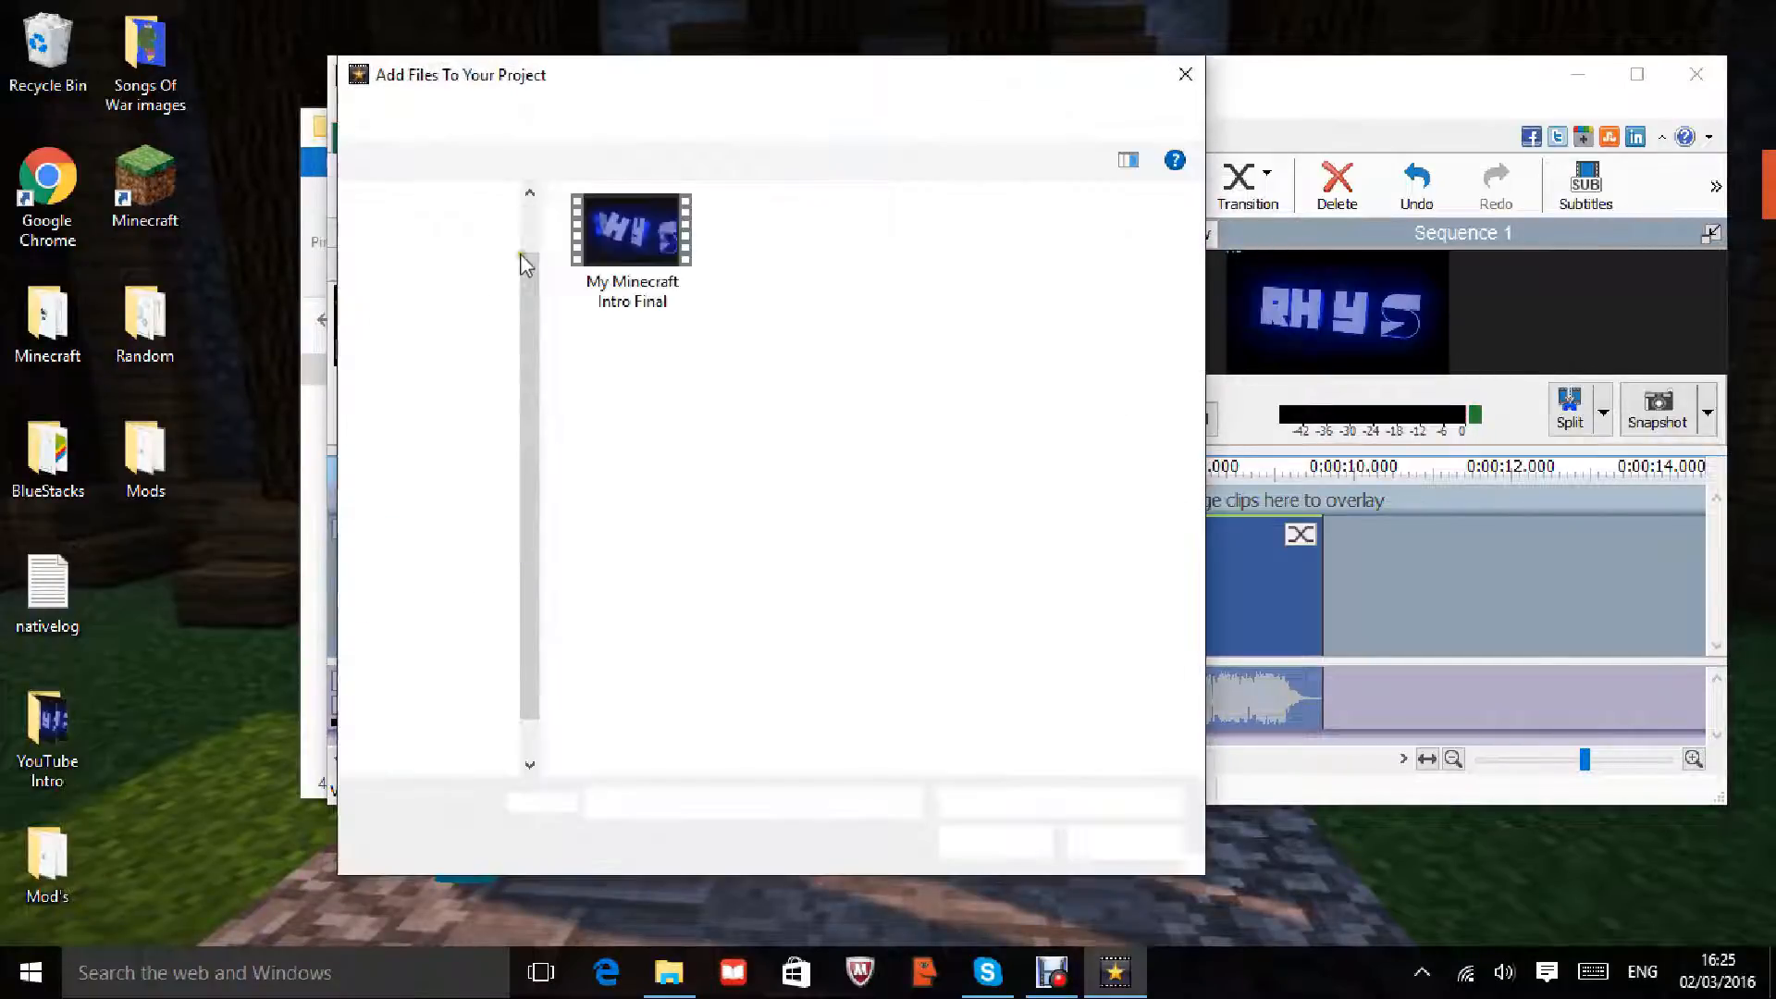
left_click(441, 290)
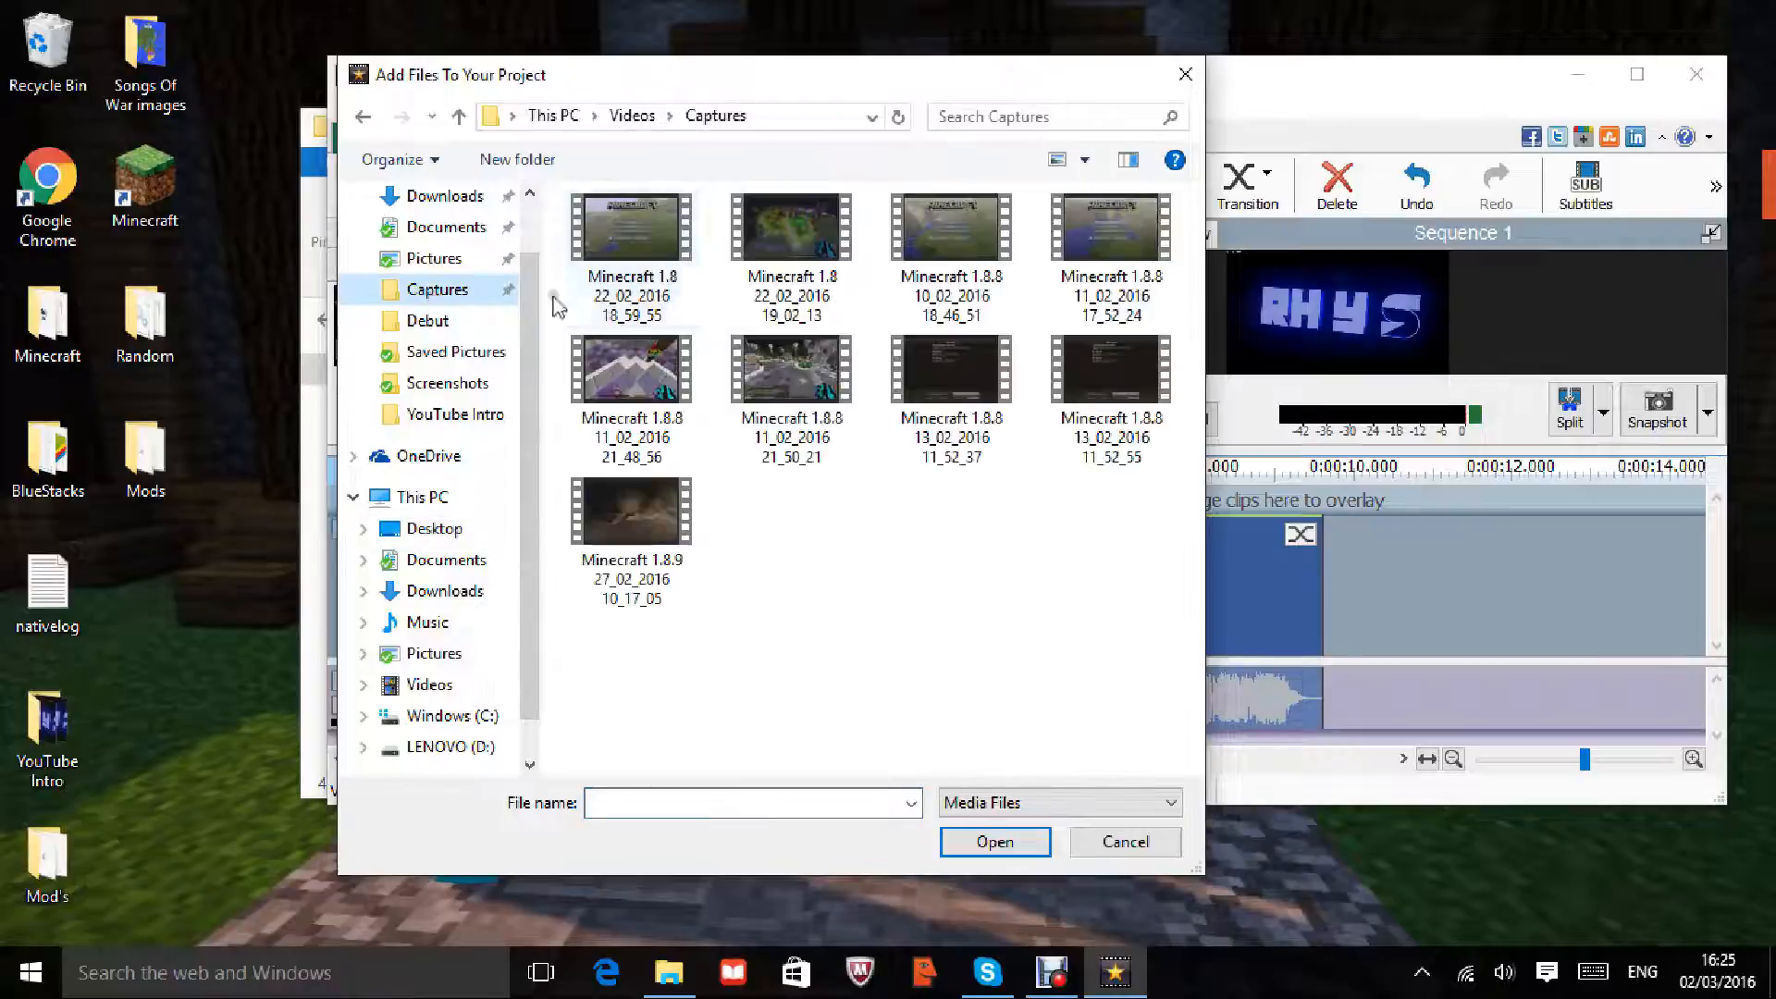
double_click(625, 232)
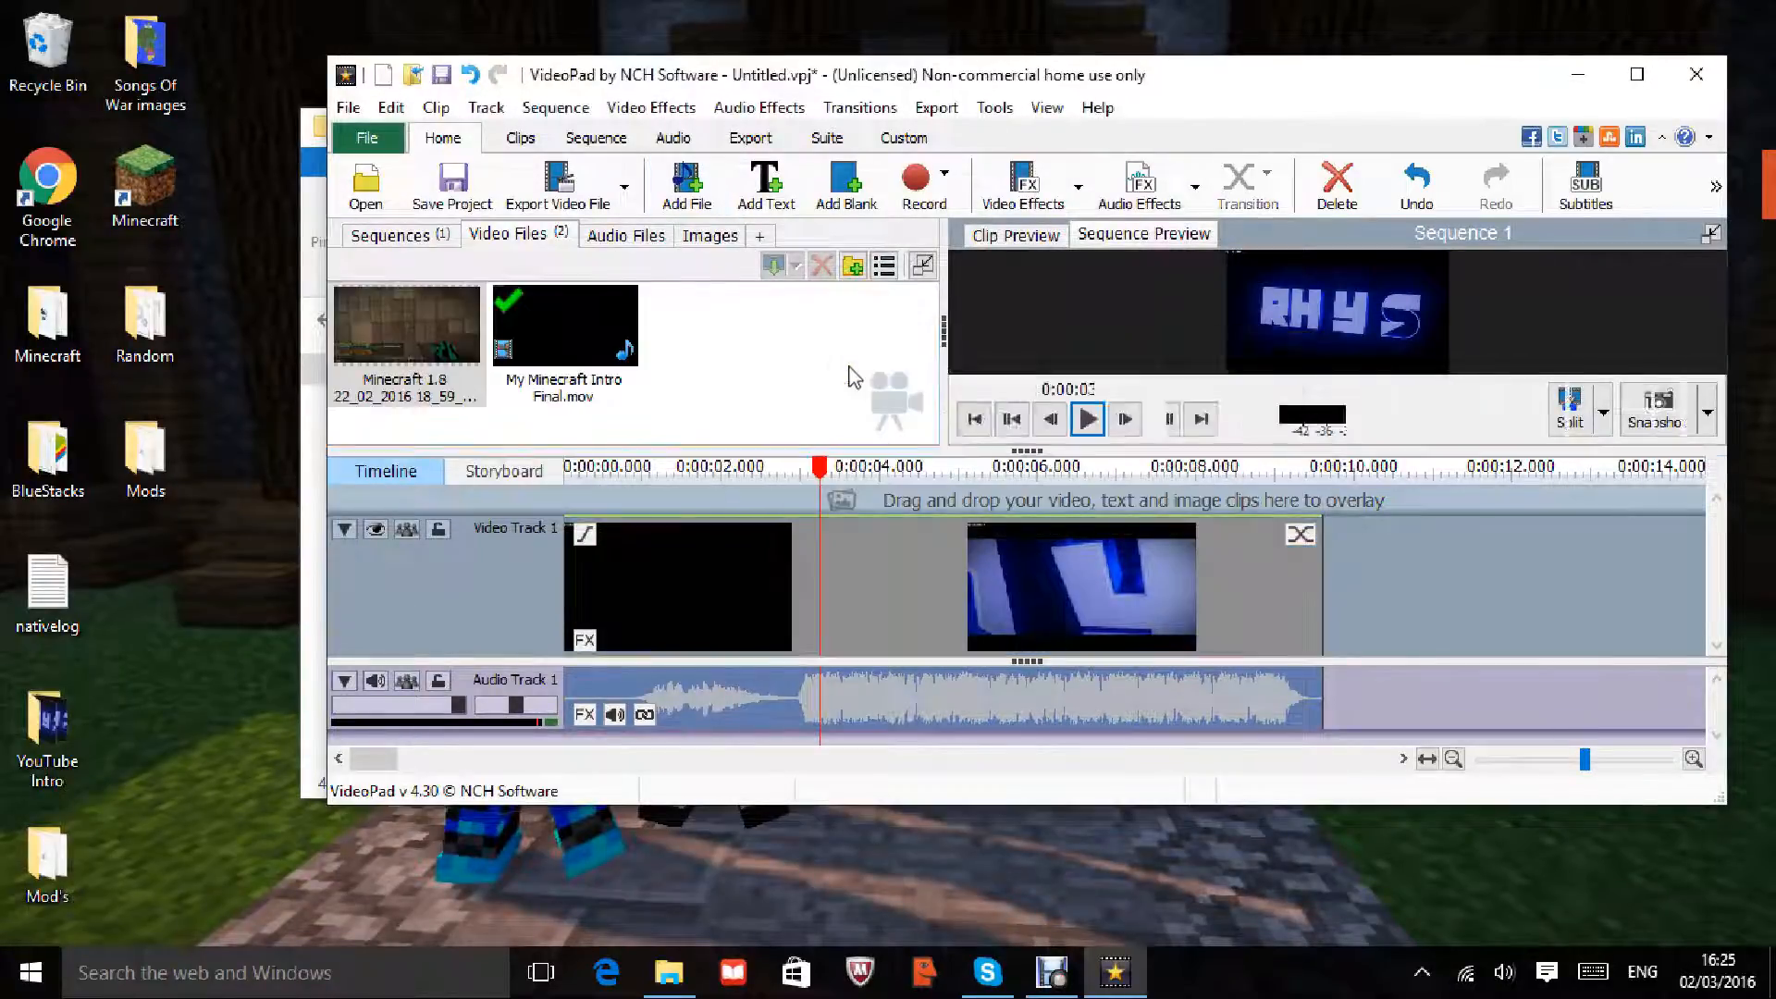
left_click_drag(407, 324, 832, 622)
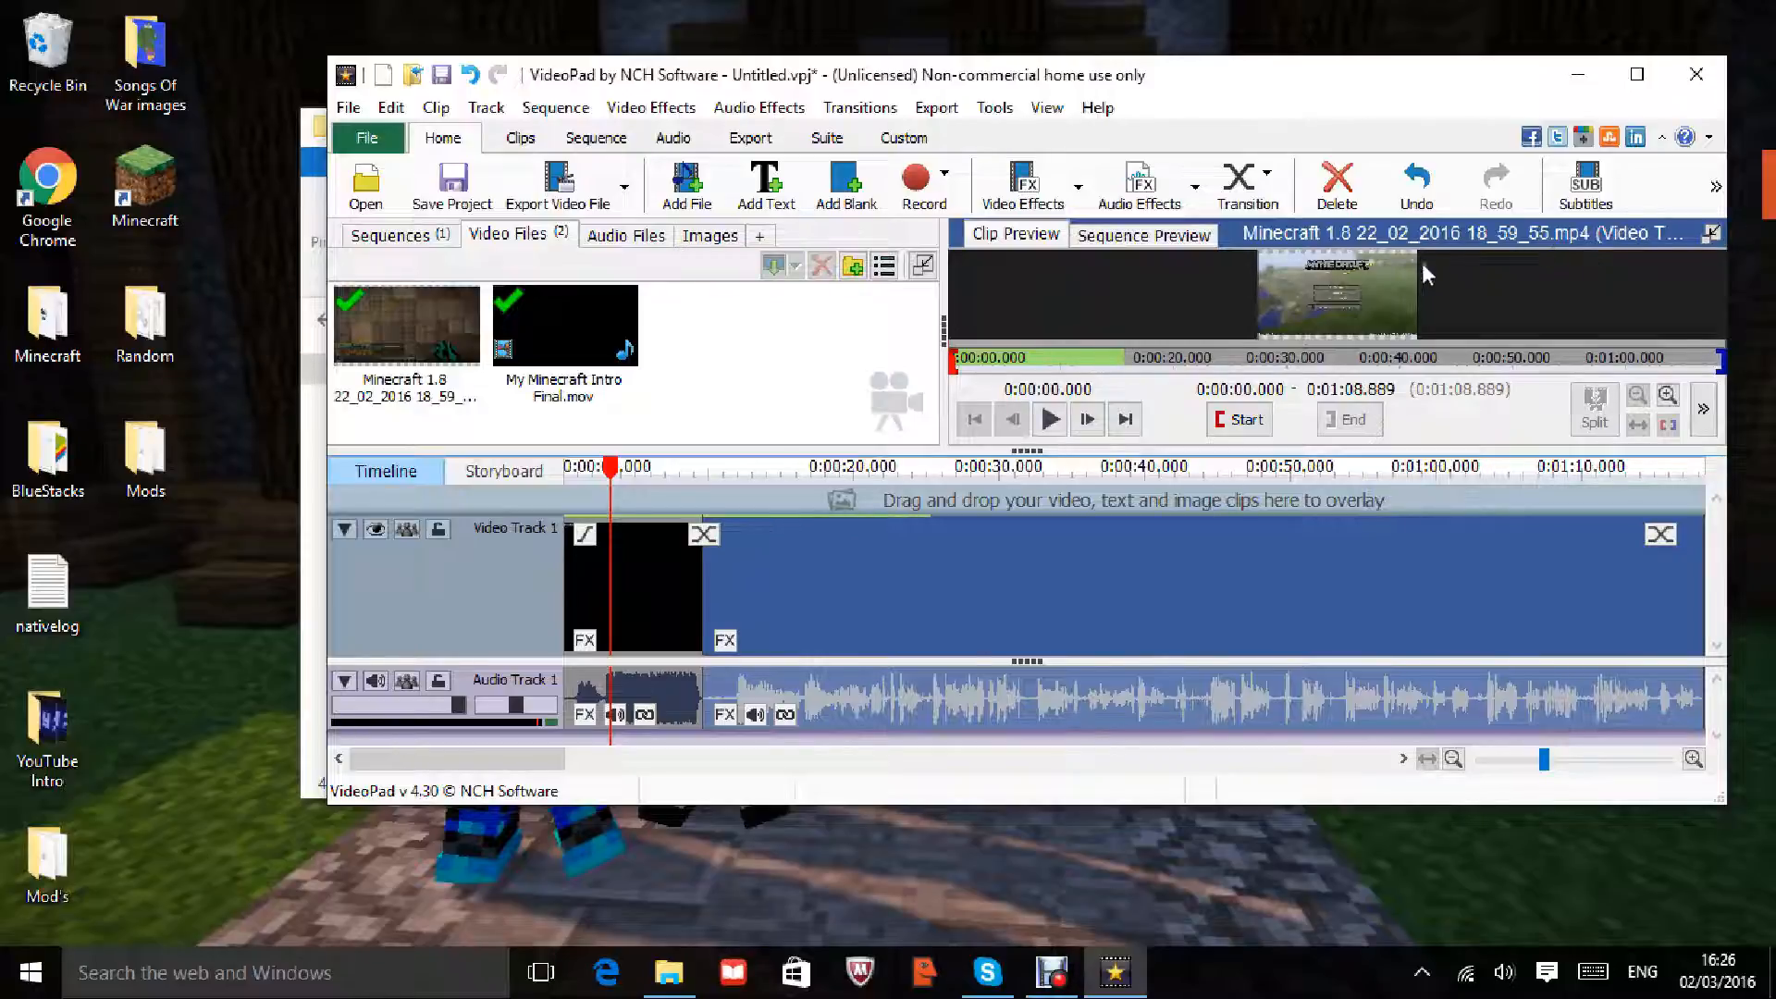
Step: Maximize VideoPad, enlarge the timeline, toggle storyboard view and back, and nudge the Minecraft clip
left_click(1637, 74)
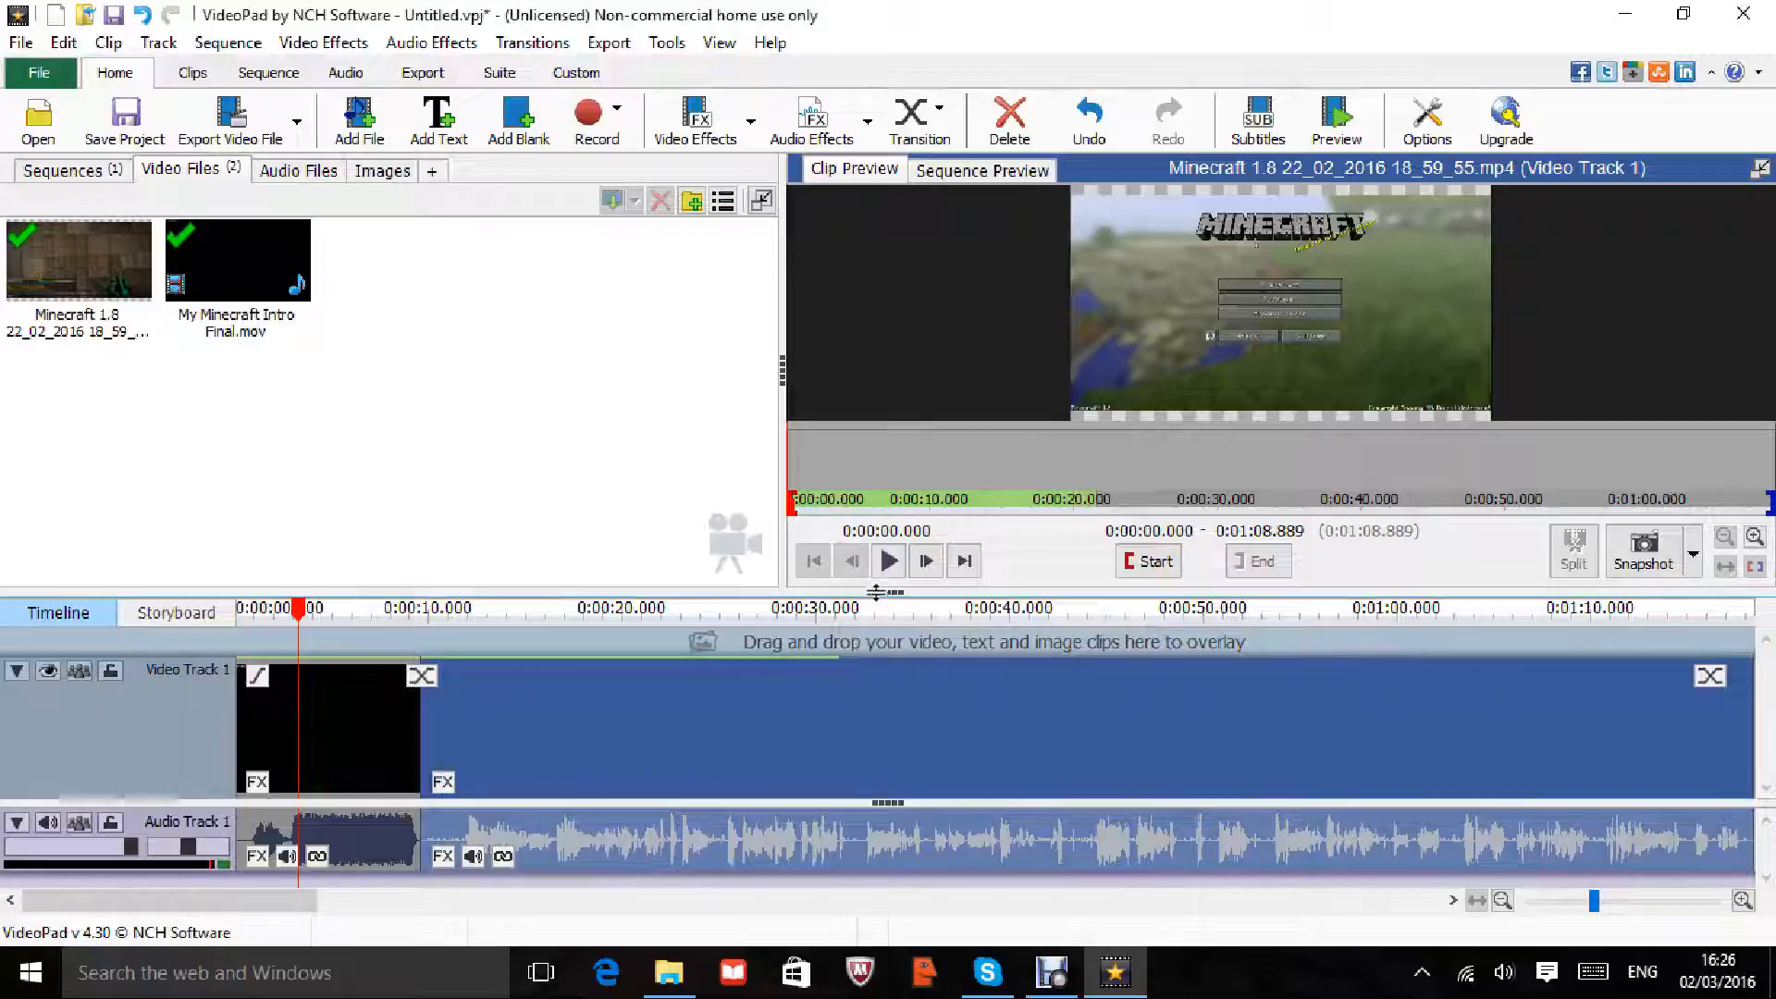
left_click_drag(889, 593, 887, 410)
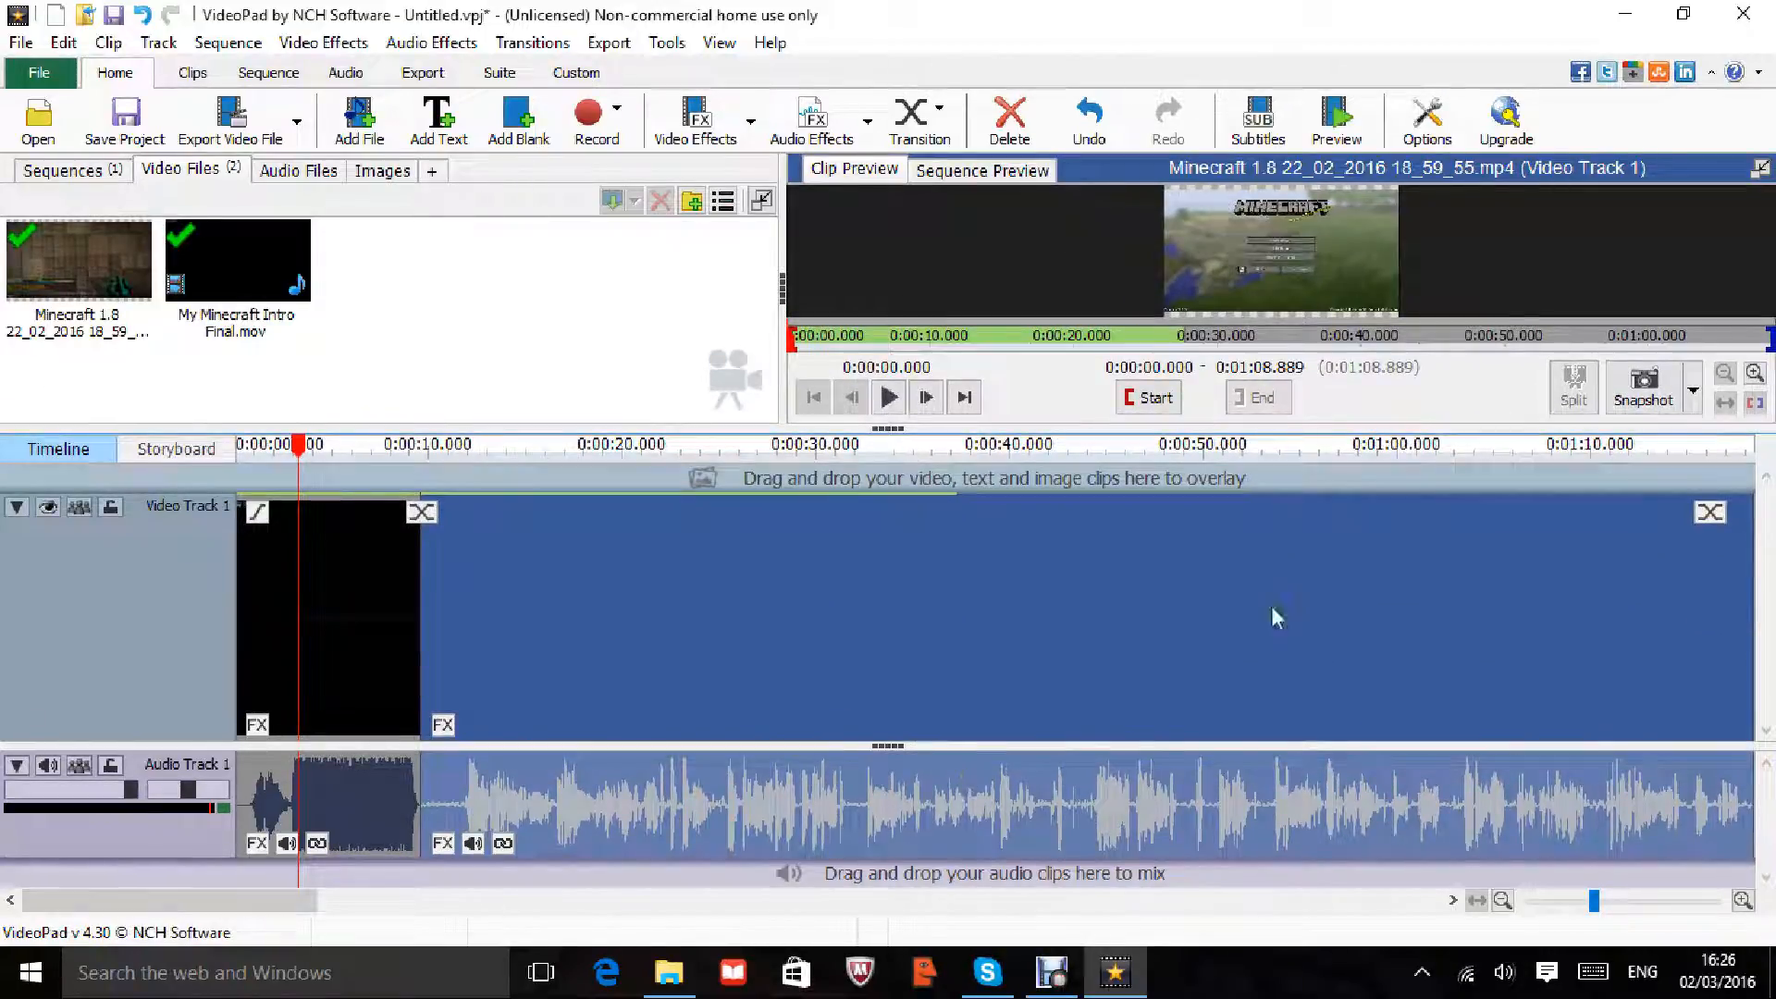
left_click(164, 455)
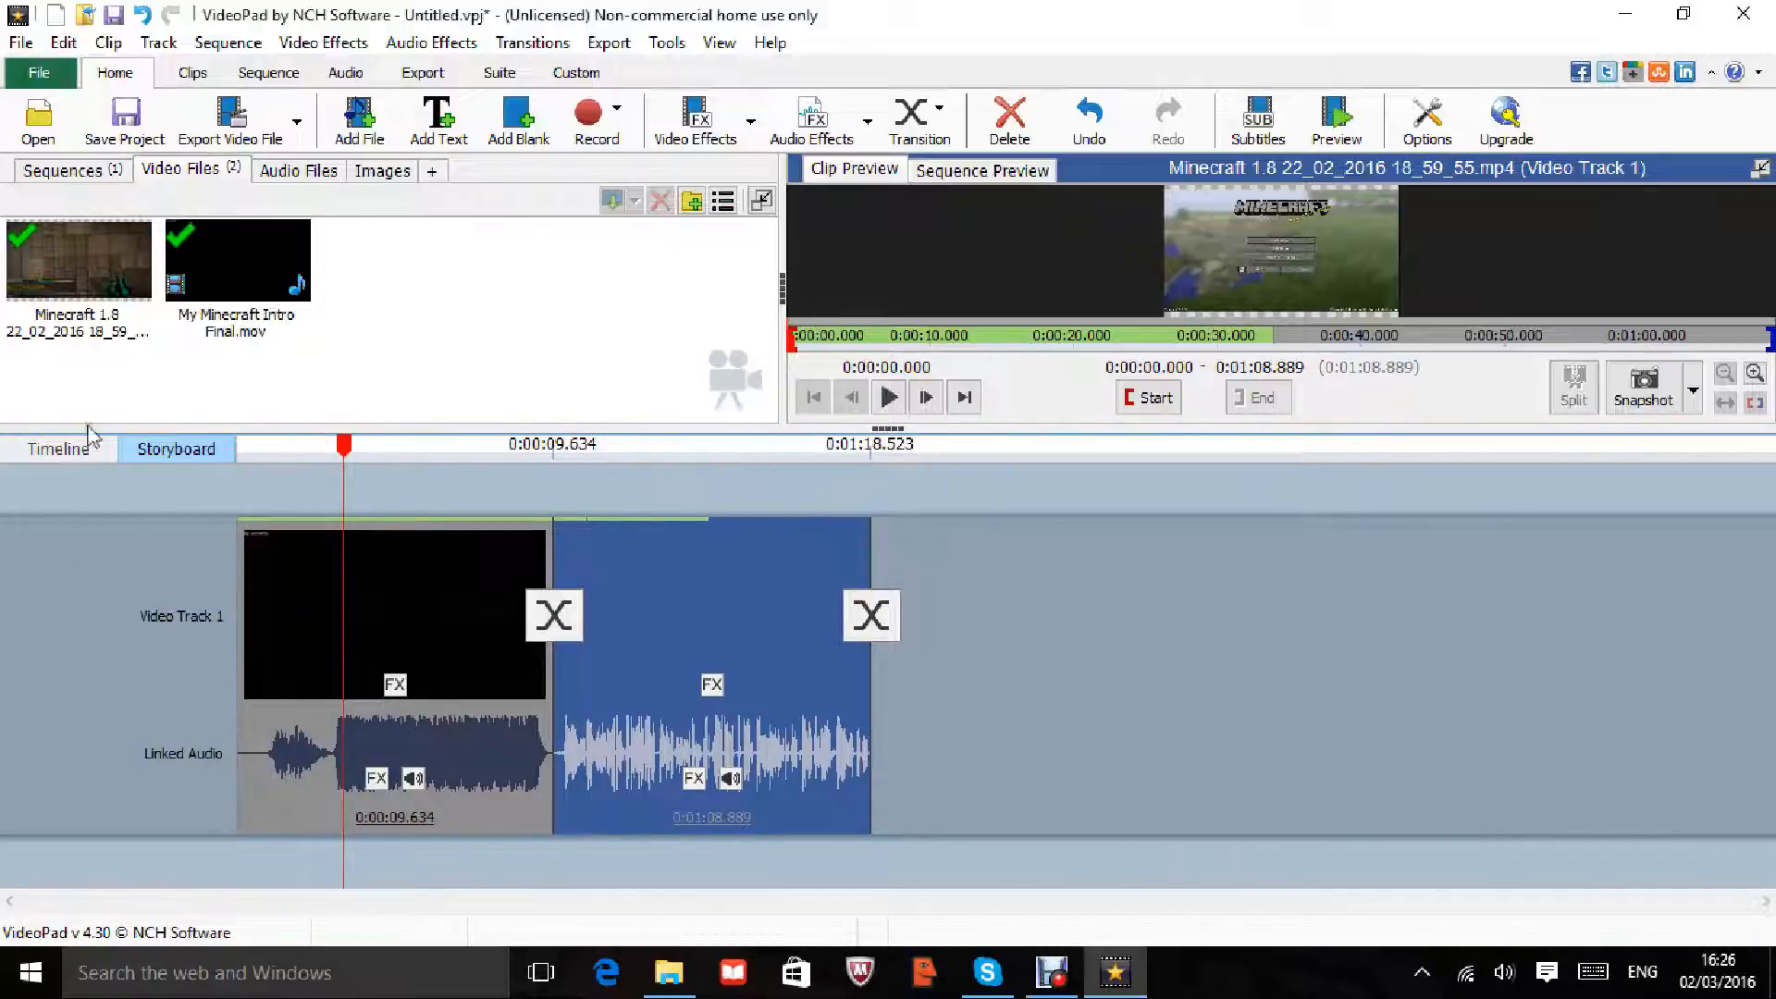
left_click(74, 454)
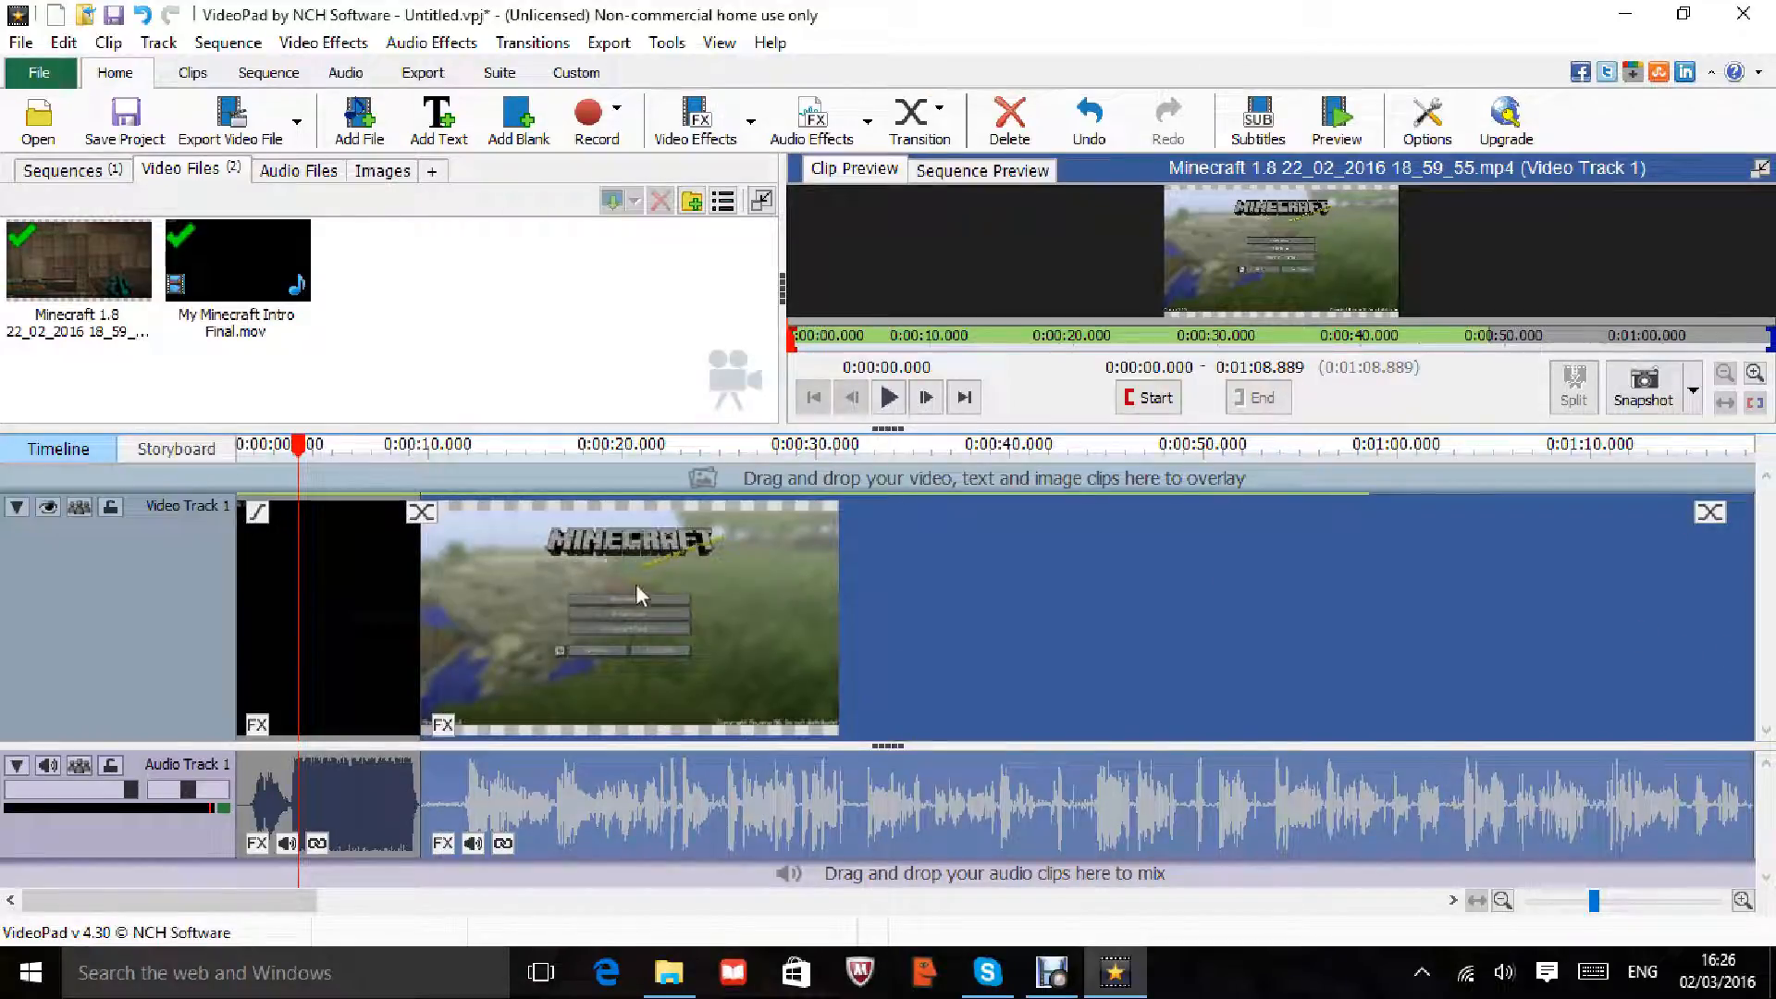
mouse_move(500, 653)
left_mouse_down()
mouse_move(674, 648)
mouse_move(500, 641)
left_mouse_up()
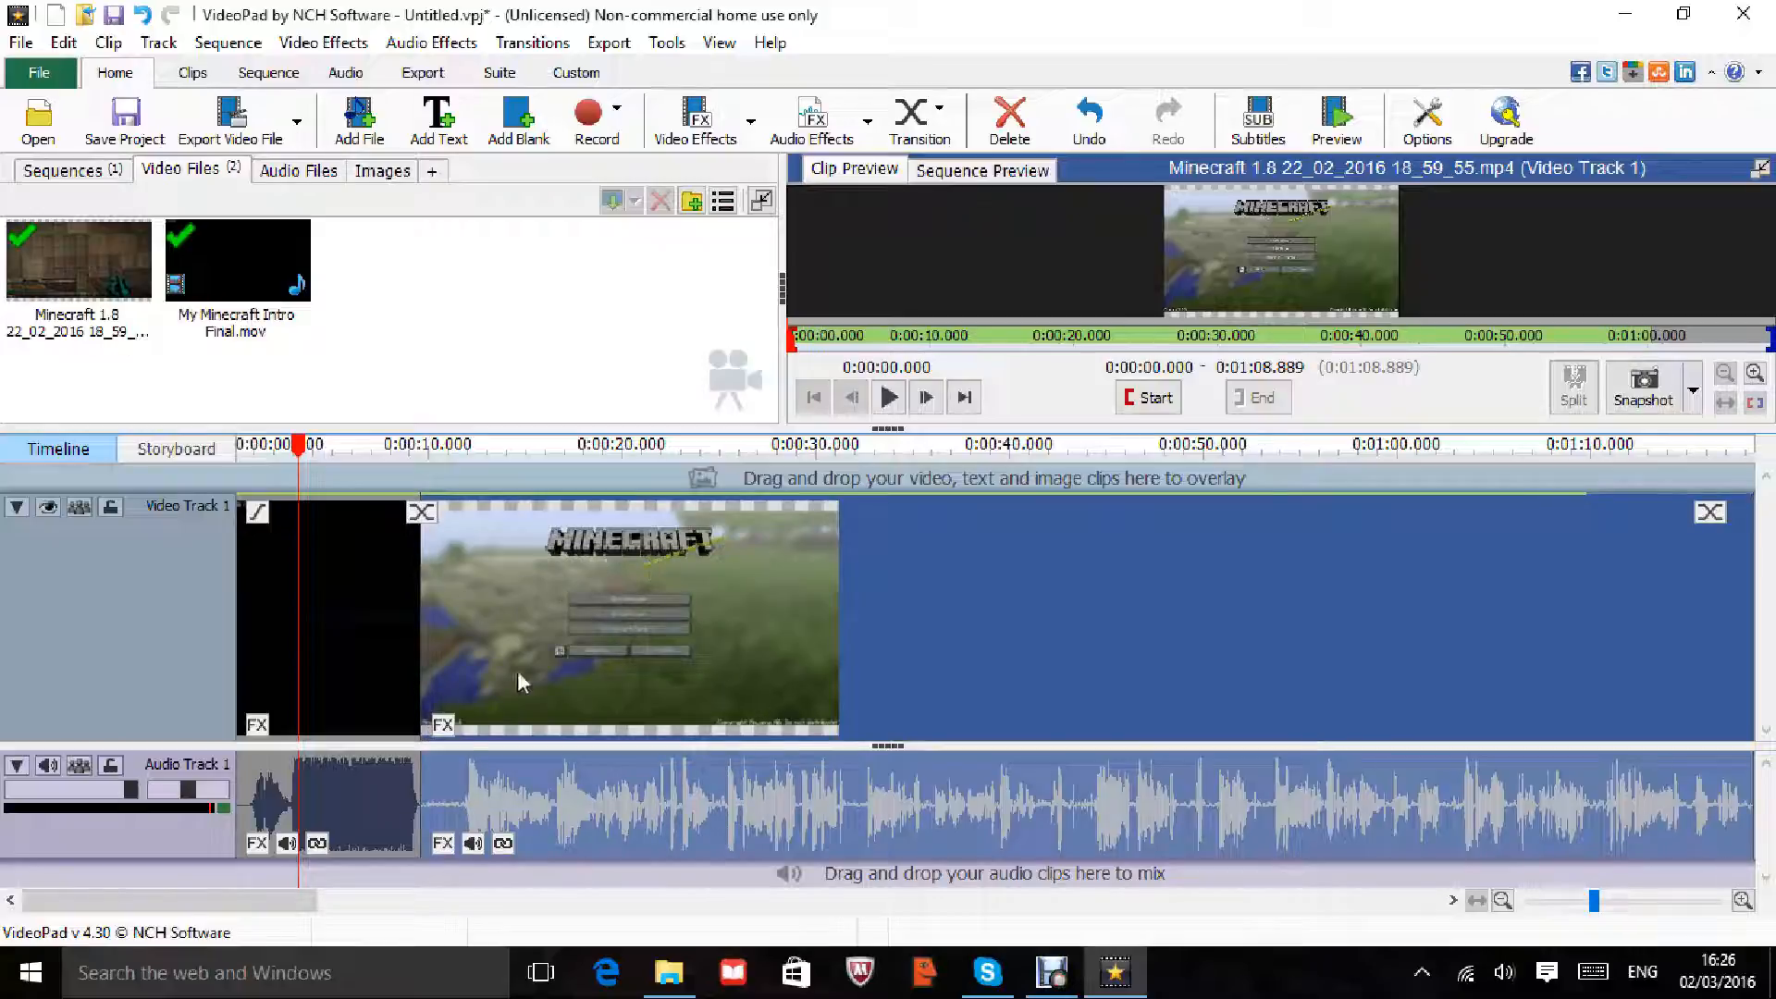
Step: Unlink the gameplay audio from its video, test positions, then return the video against the intro
left_click(503, 844)
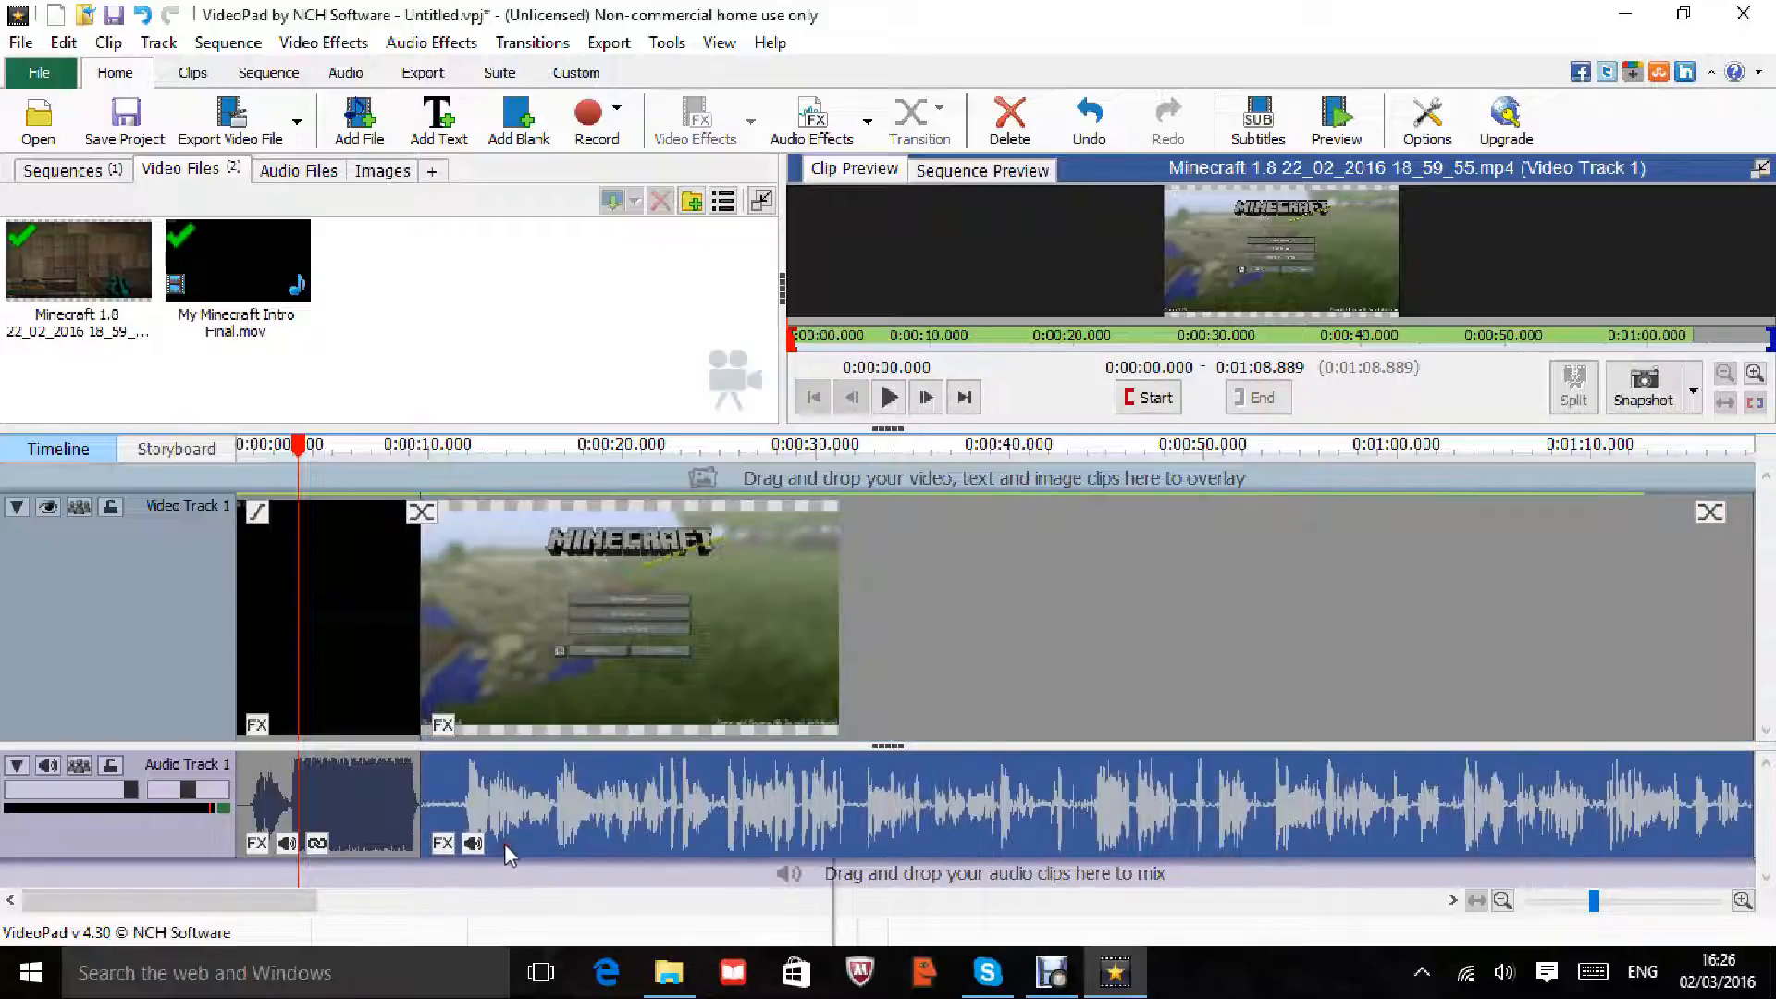
left_click_drag(496, 678, 706, 675)
left_click_drag(535, 814, 713, 814)
left_click(645, 640)
left_click_drag(576, 792, 848, 793)
left_click_drag(647, 618, 703, 618)
left_click_drag(535, 629, 701, 630)
left_click_drag(489, 645, 684, 651)
left_click_drag(534, 655, 599, 656)
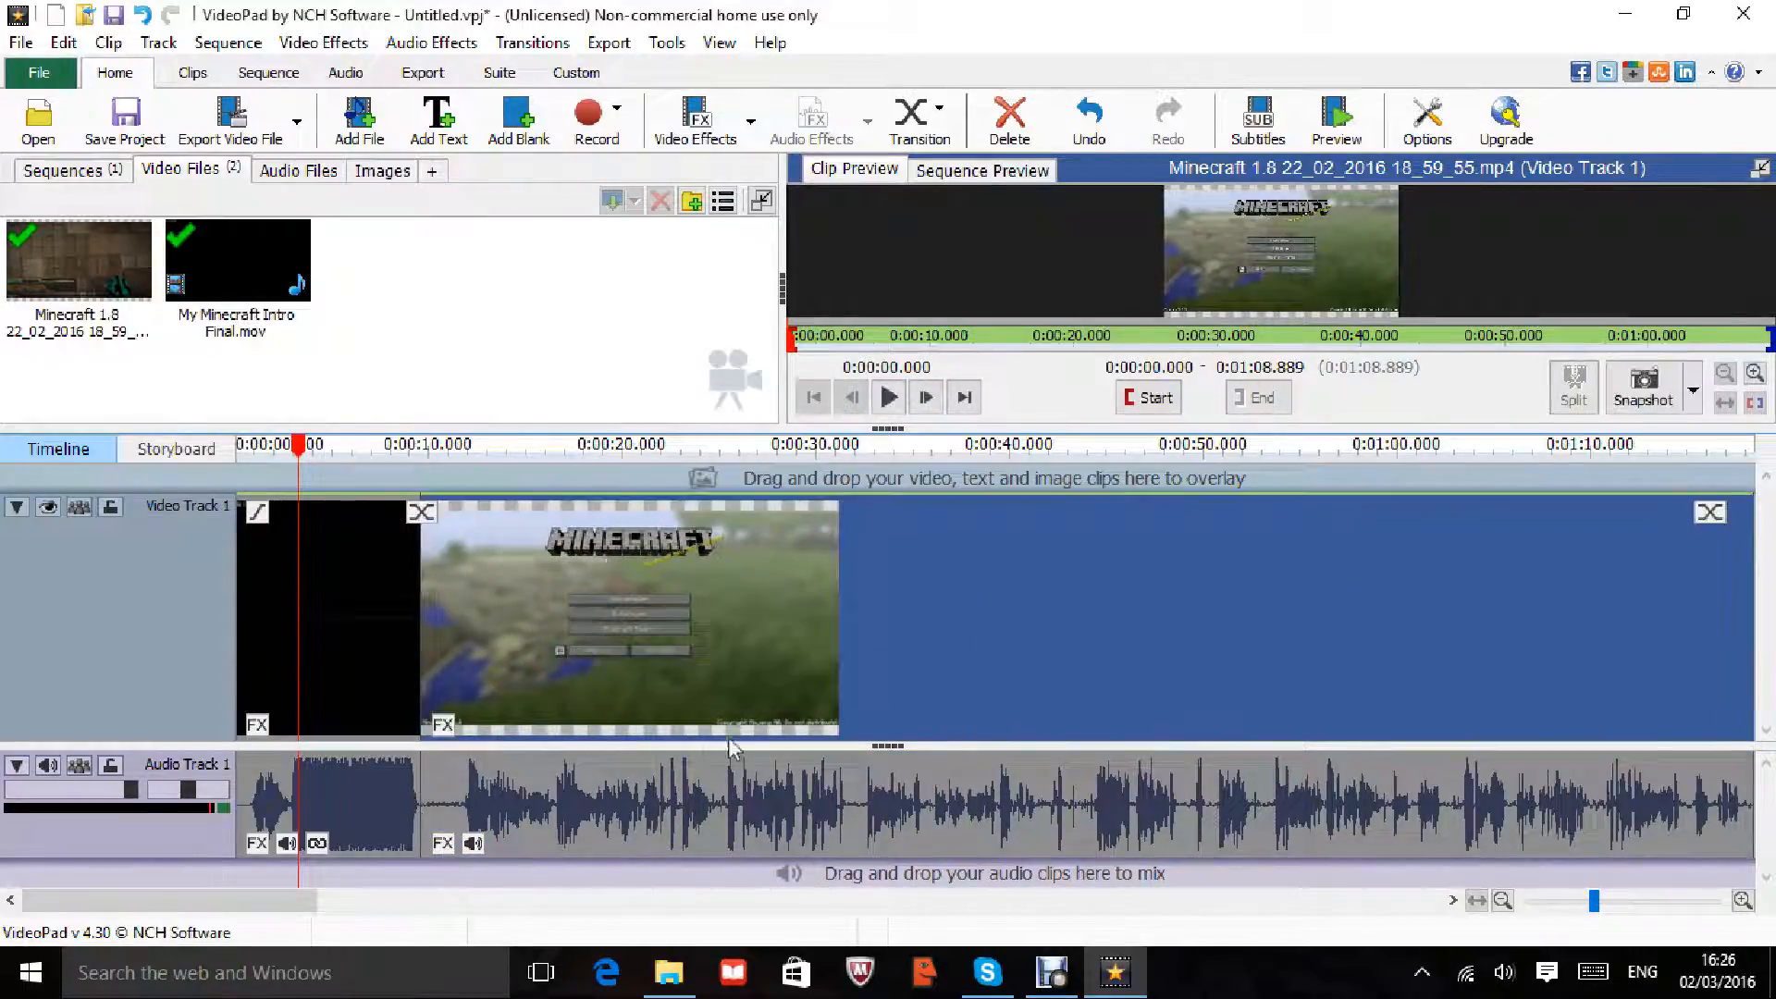
Step: Select the gameplay audio clip and bring up its right-click options
left_click(592, 794)
right_click(584, 792)
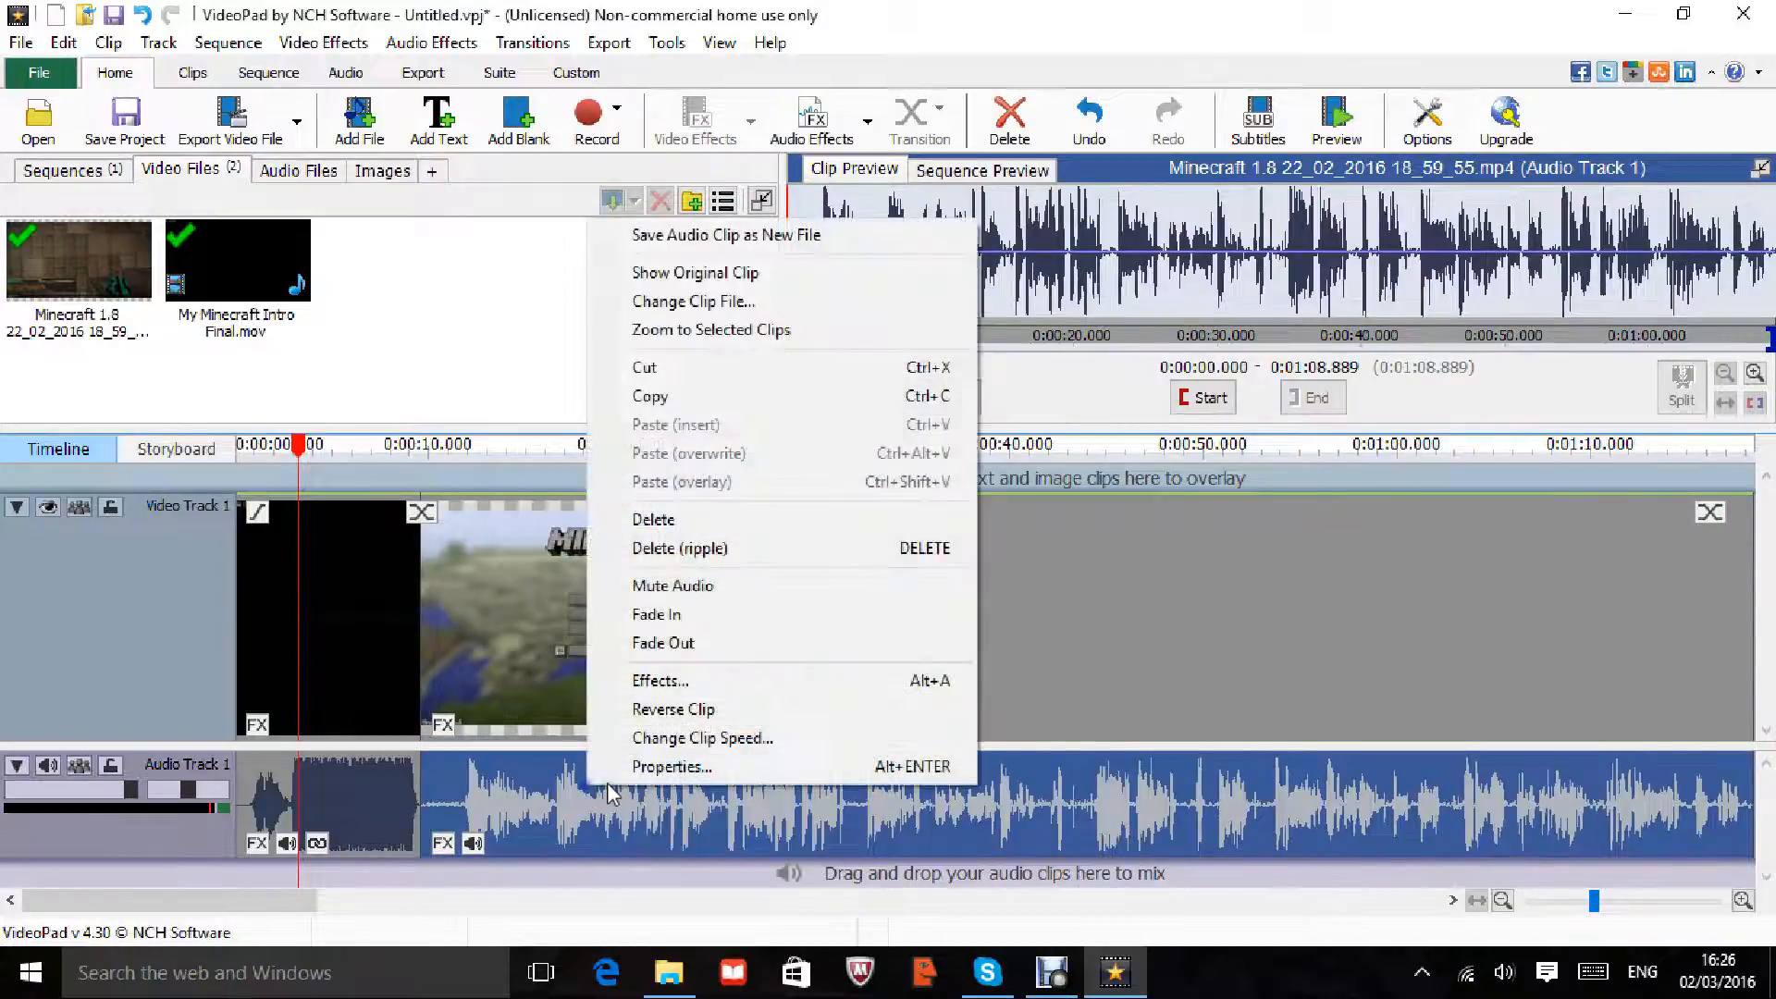
left_click(534, 794)
right_click(480, 794)
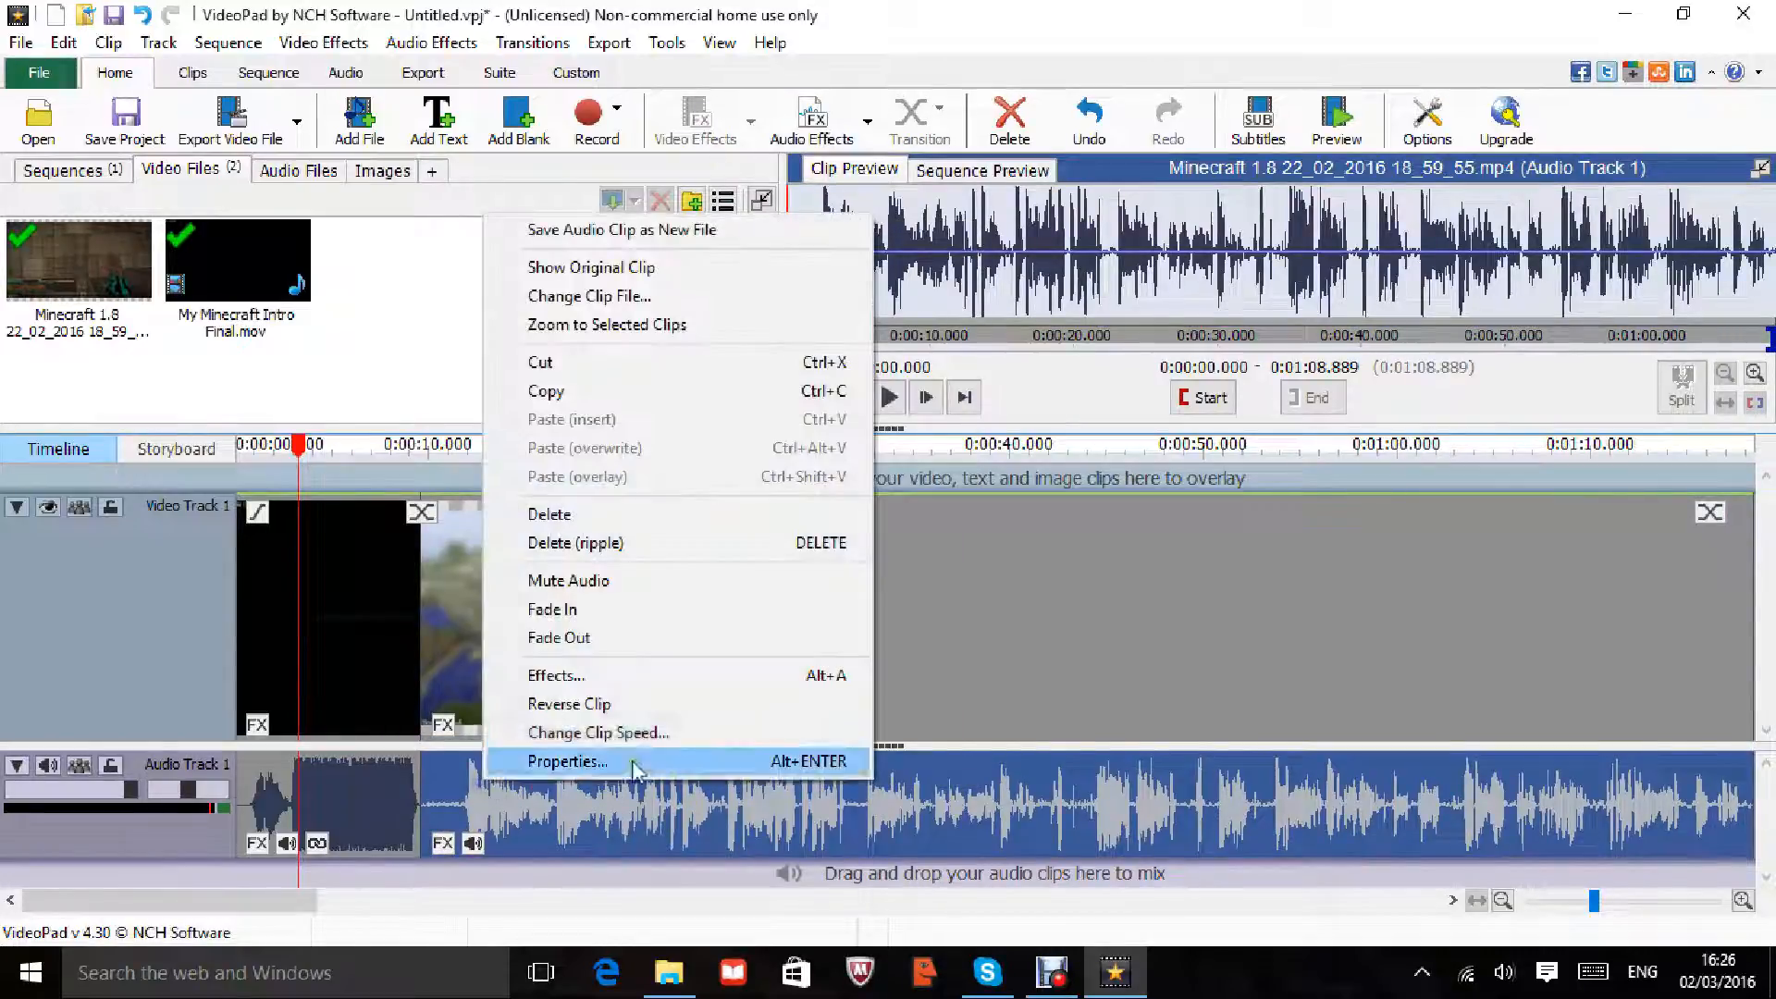
Step: Add volume envelope points raising gain to +100% near 12 s, then cancel and discard the edits
left_click(585, 684)
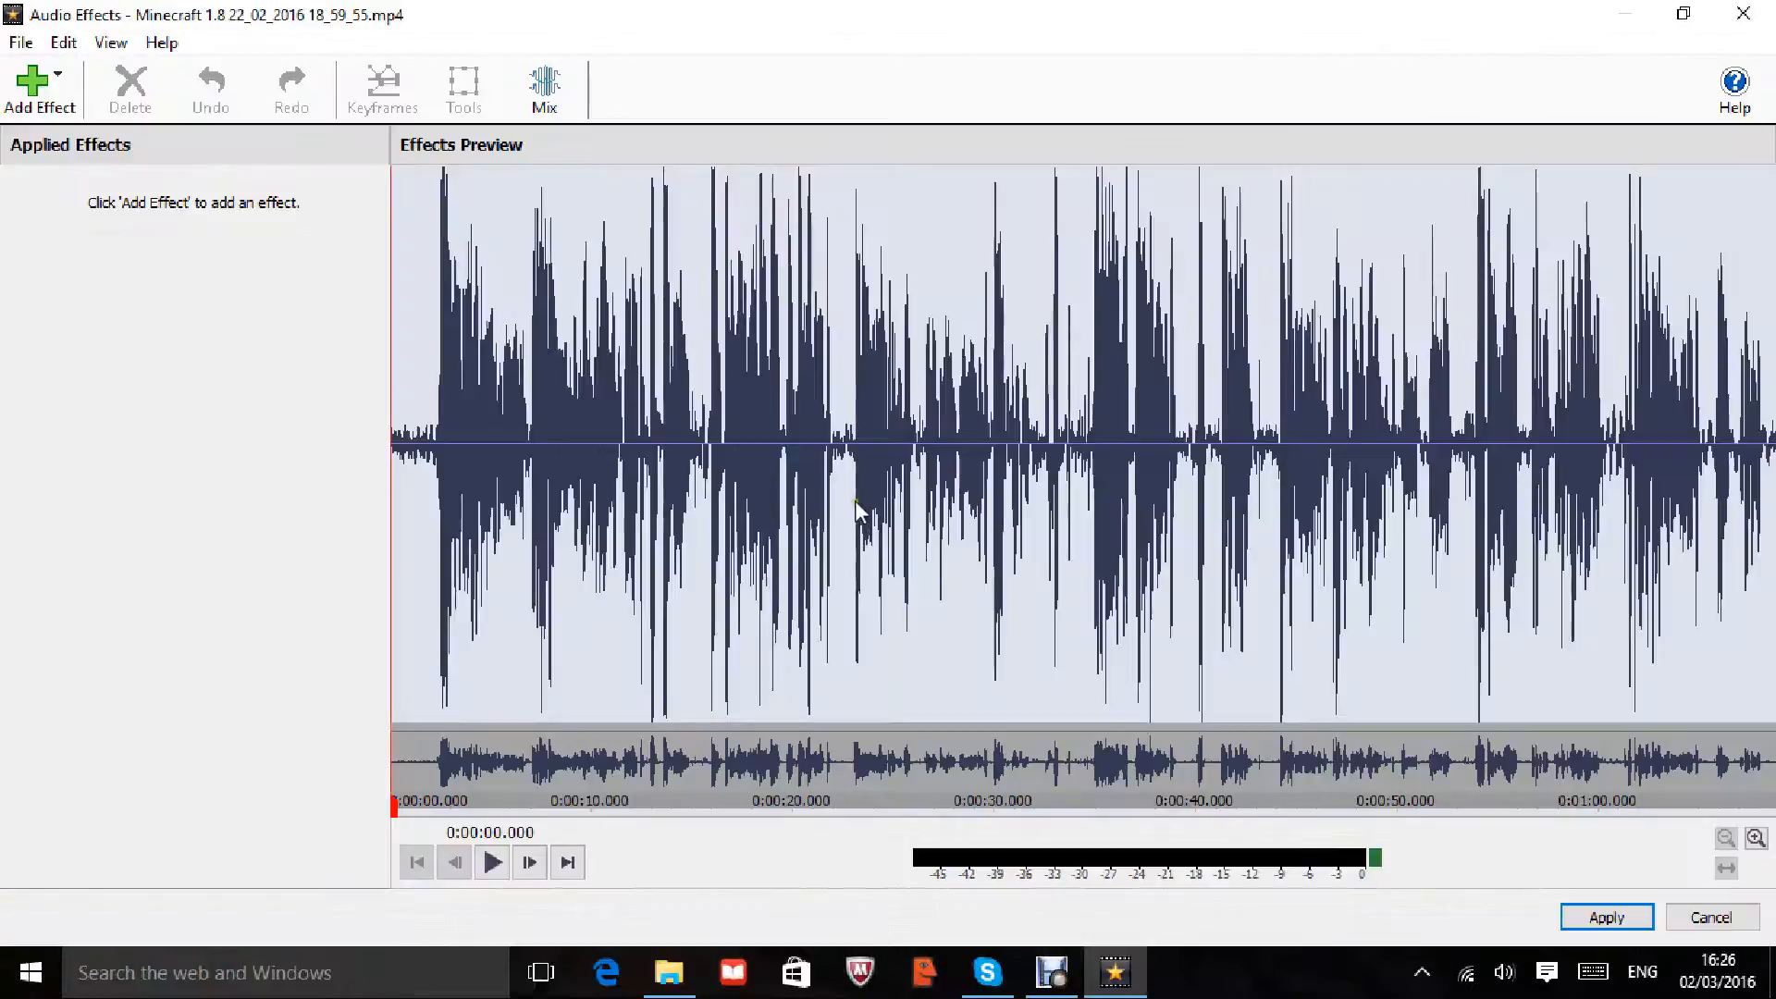
left_click_drag(424, 444, 711, 448)
left_click_drag(668, 444, 304, 481)
left_click(798, 444)
left_click(618, 445)
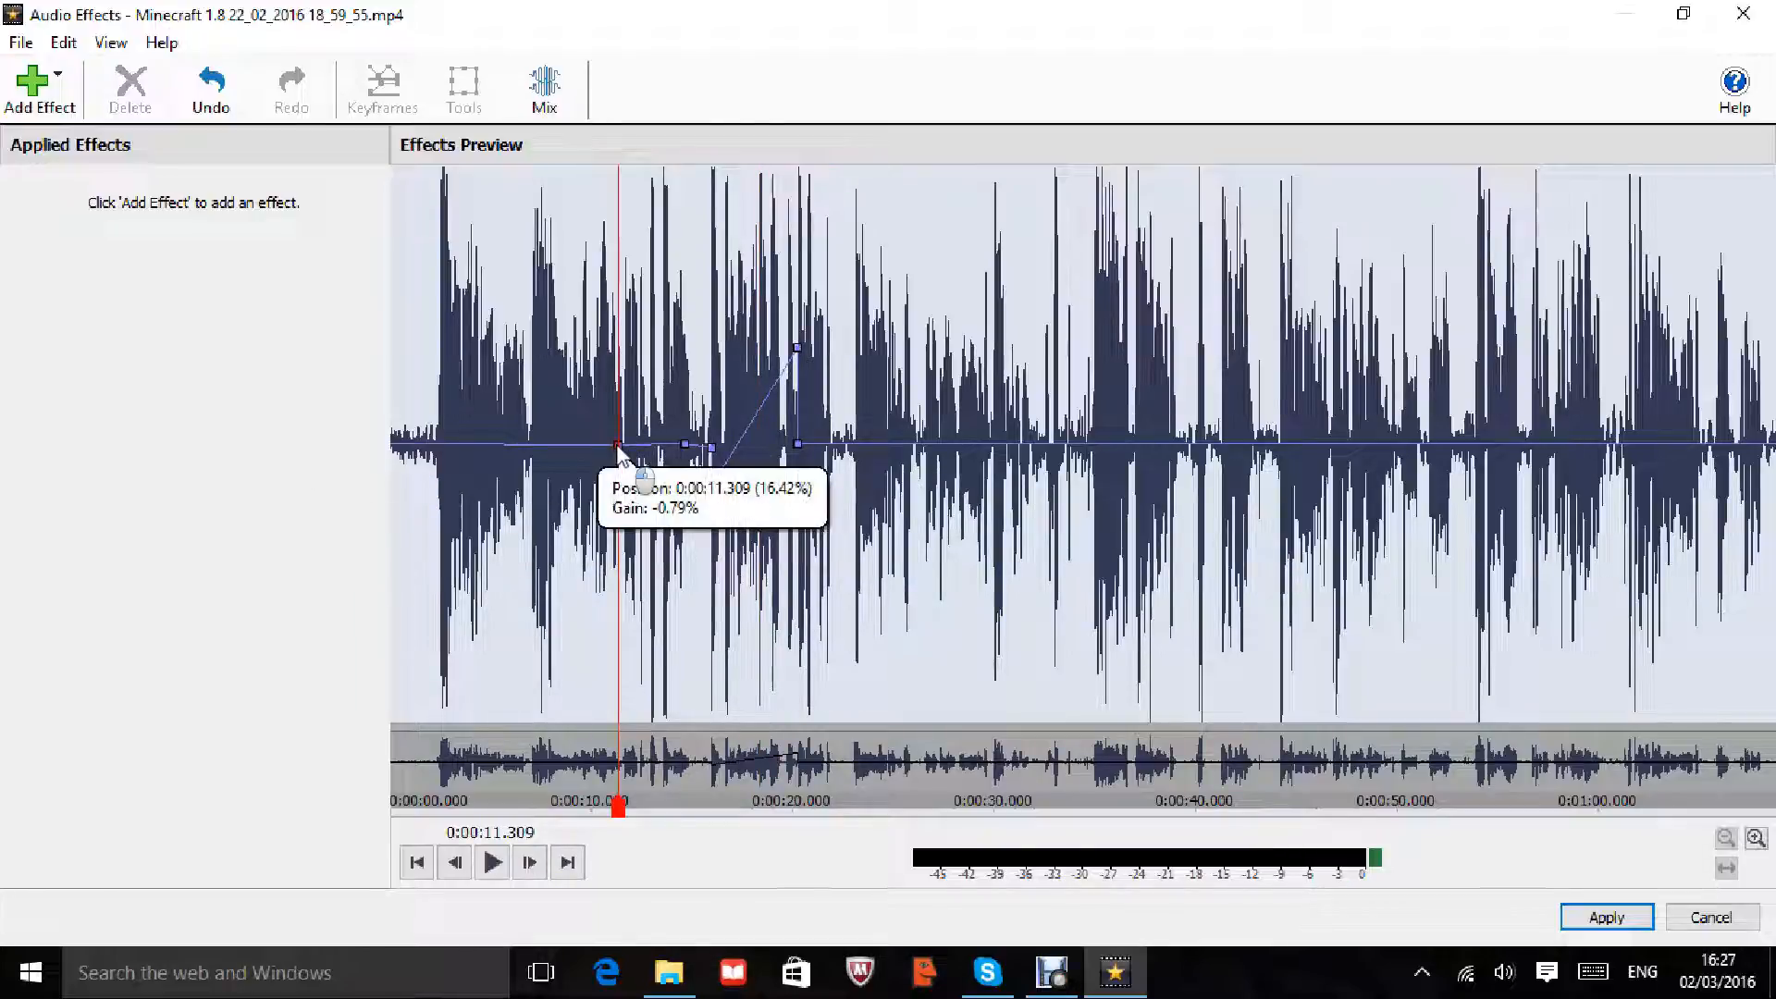
left_click_drag(617, 445, 619, 331)
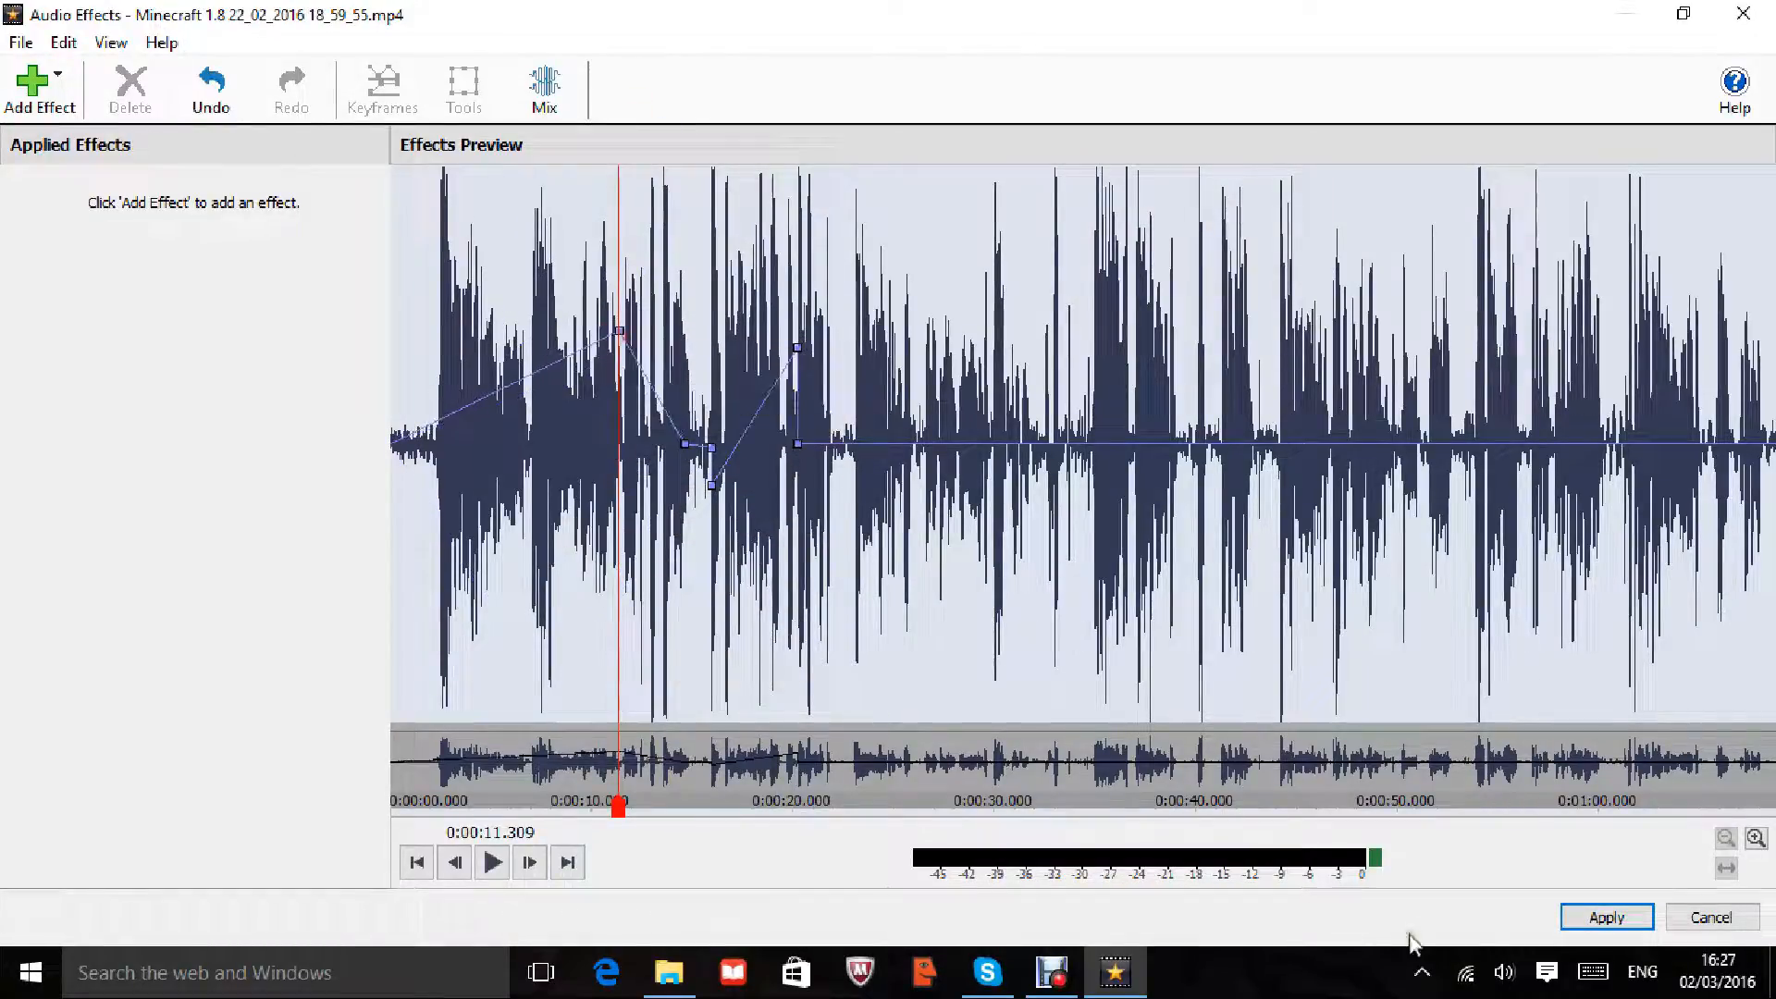
left_click(1703, 917)
left_click(982, 504)
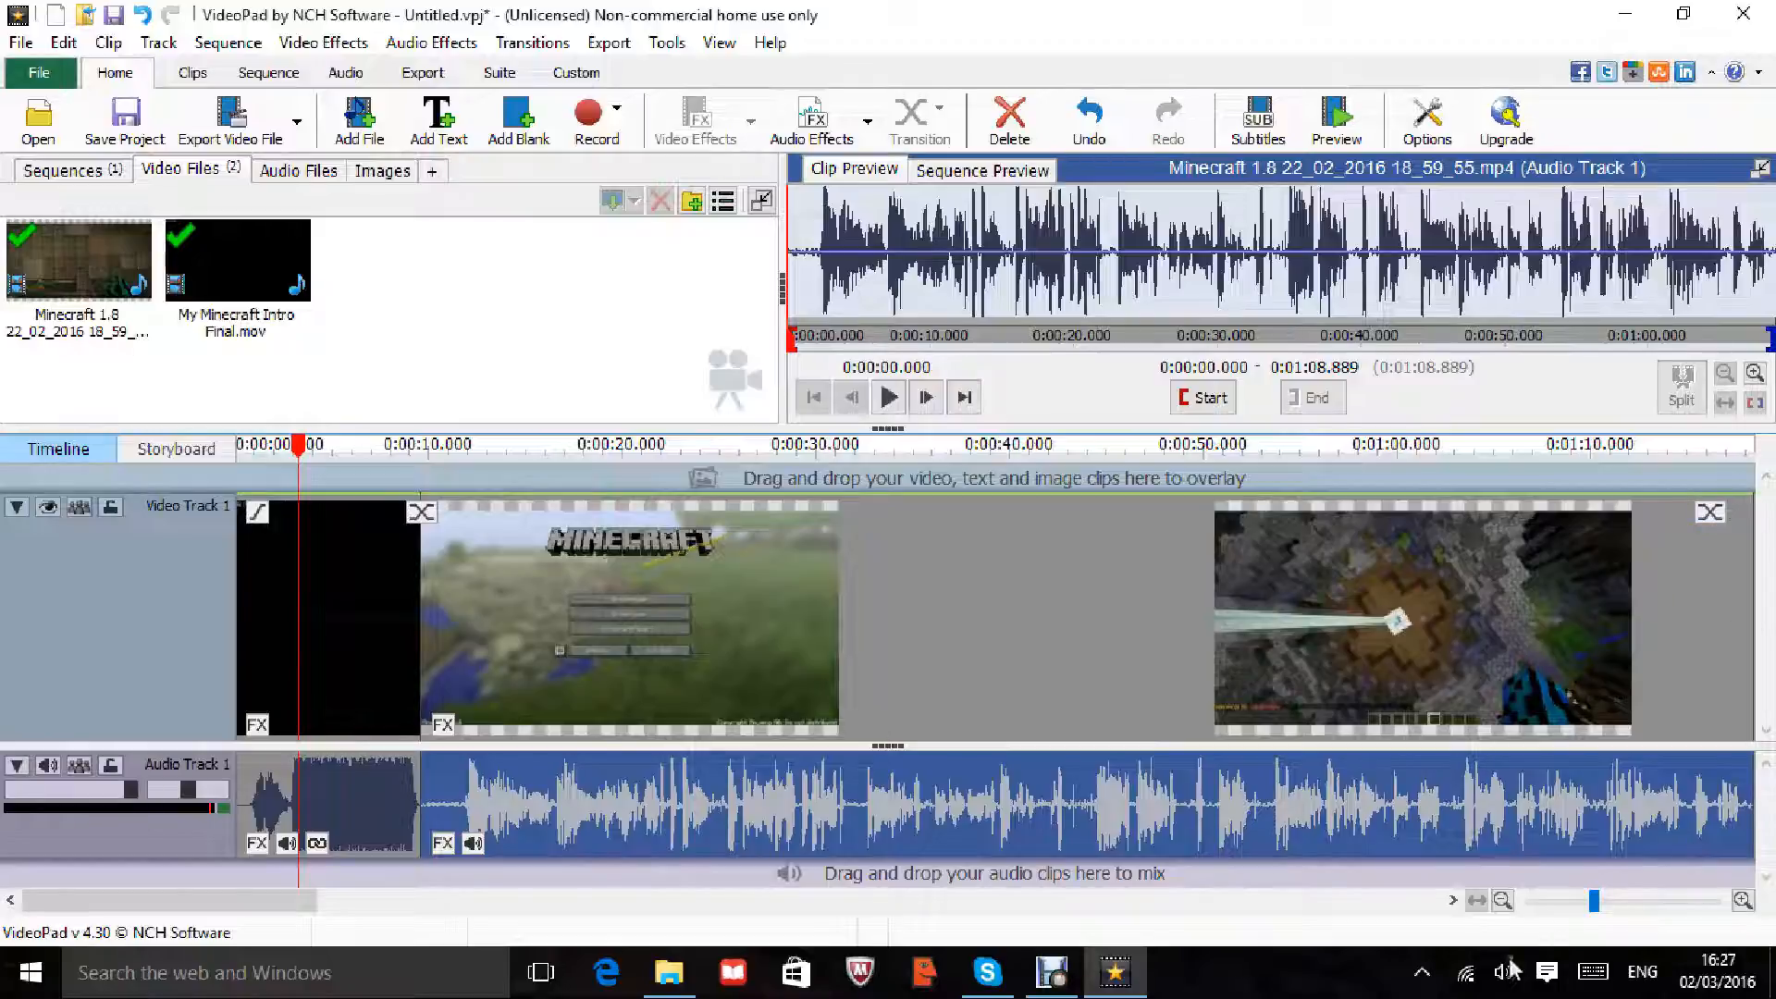
Step: Split all tracks of the Minecraft clip at 0:00:40.472 and slide both right-hand pieces right
left_click(1388, 673)
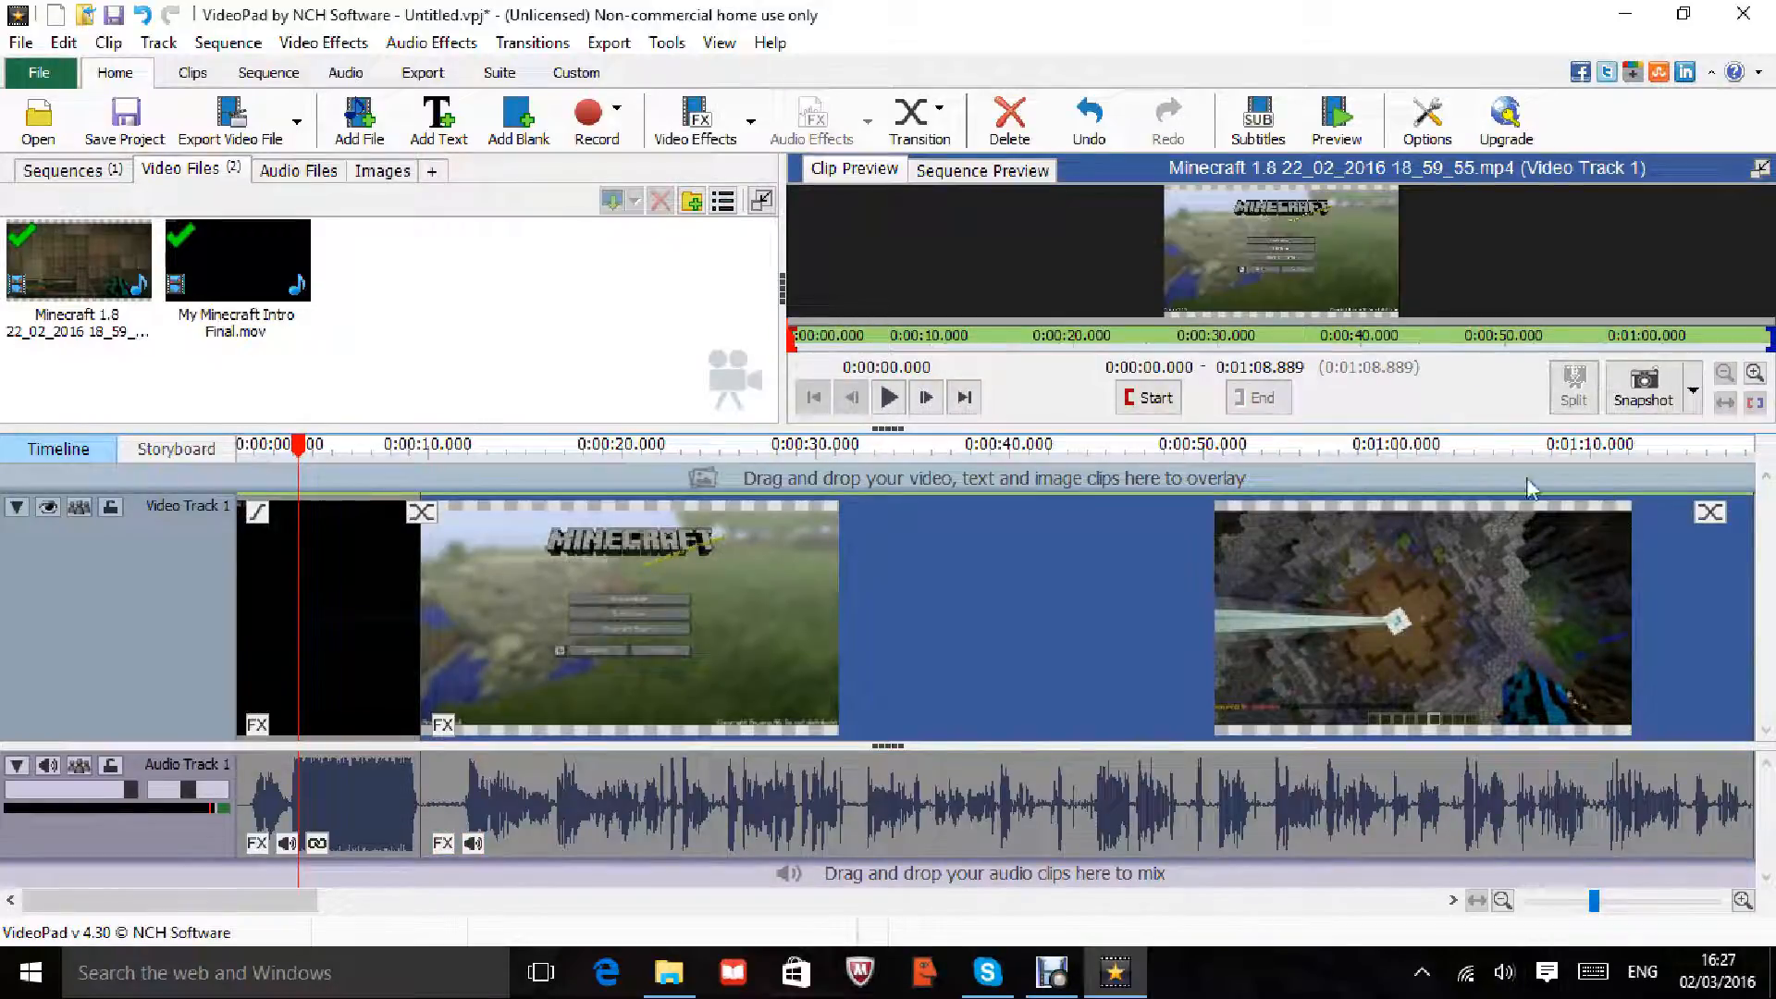
left_click_drag(281, 453, 1018, 448)
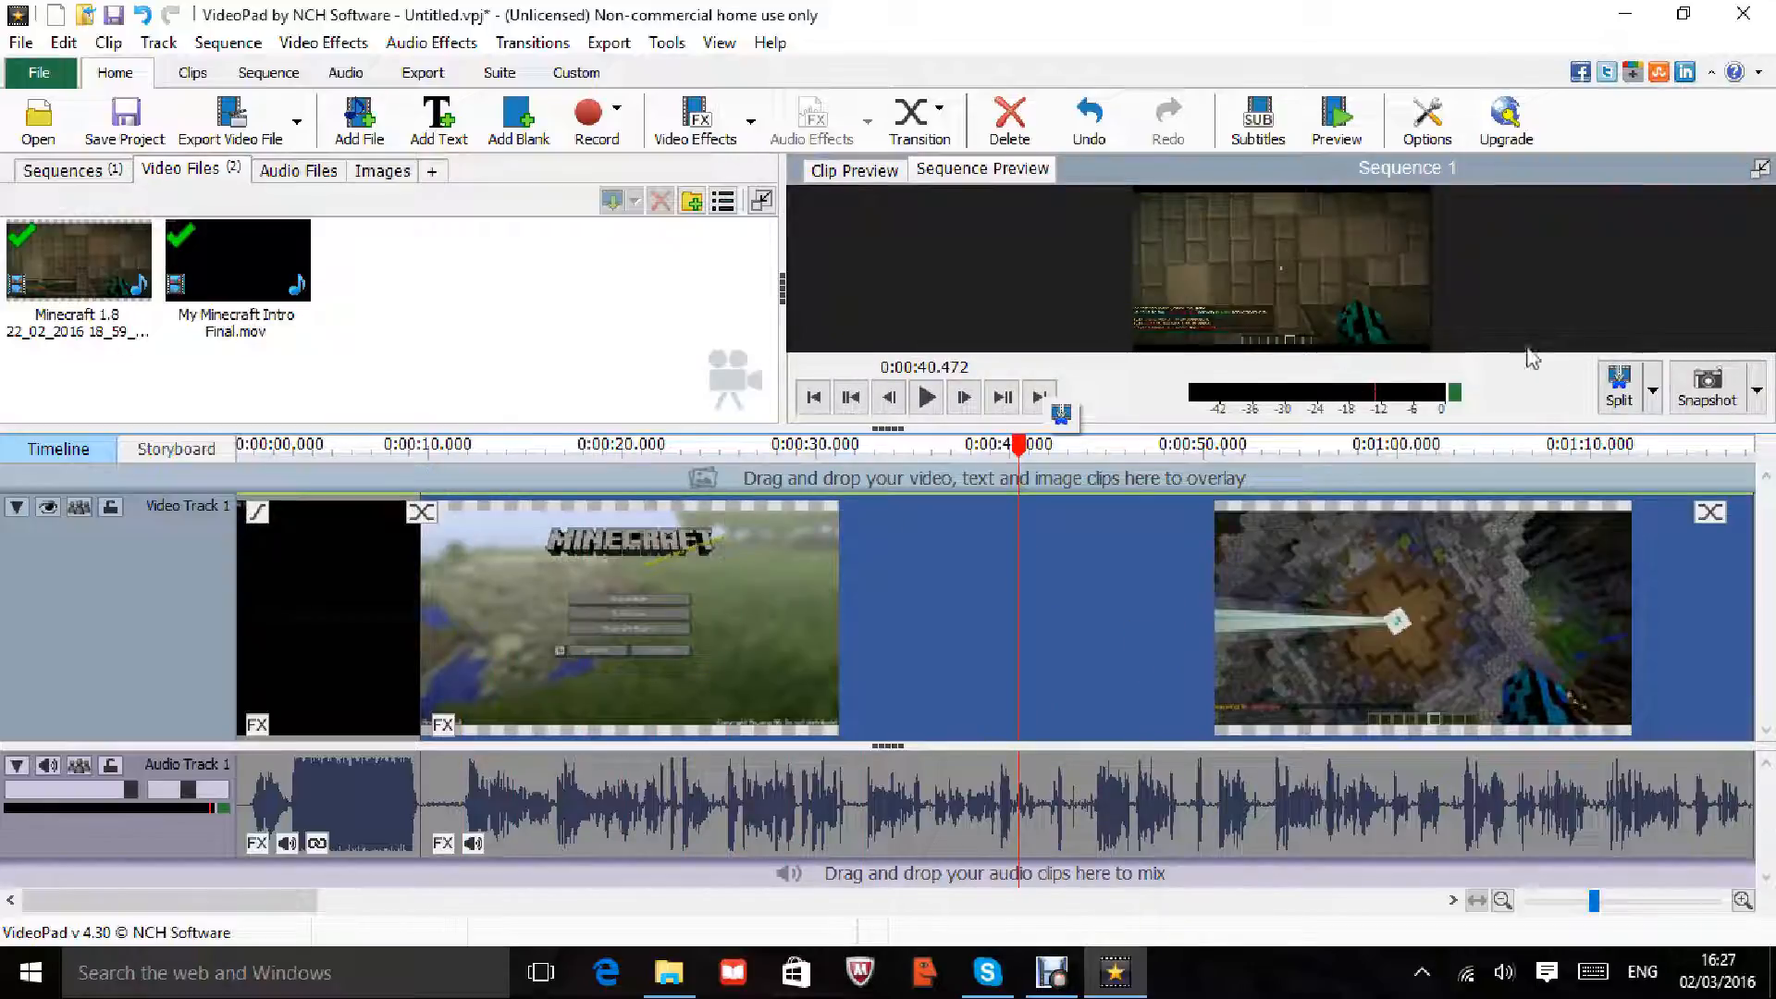
left_click(1654, 392)
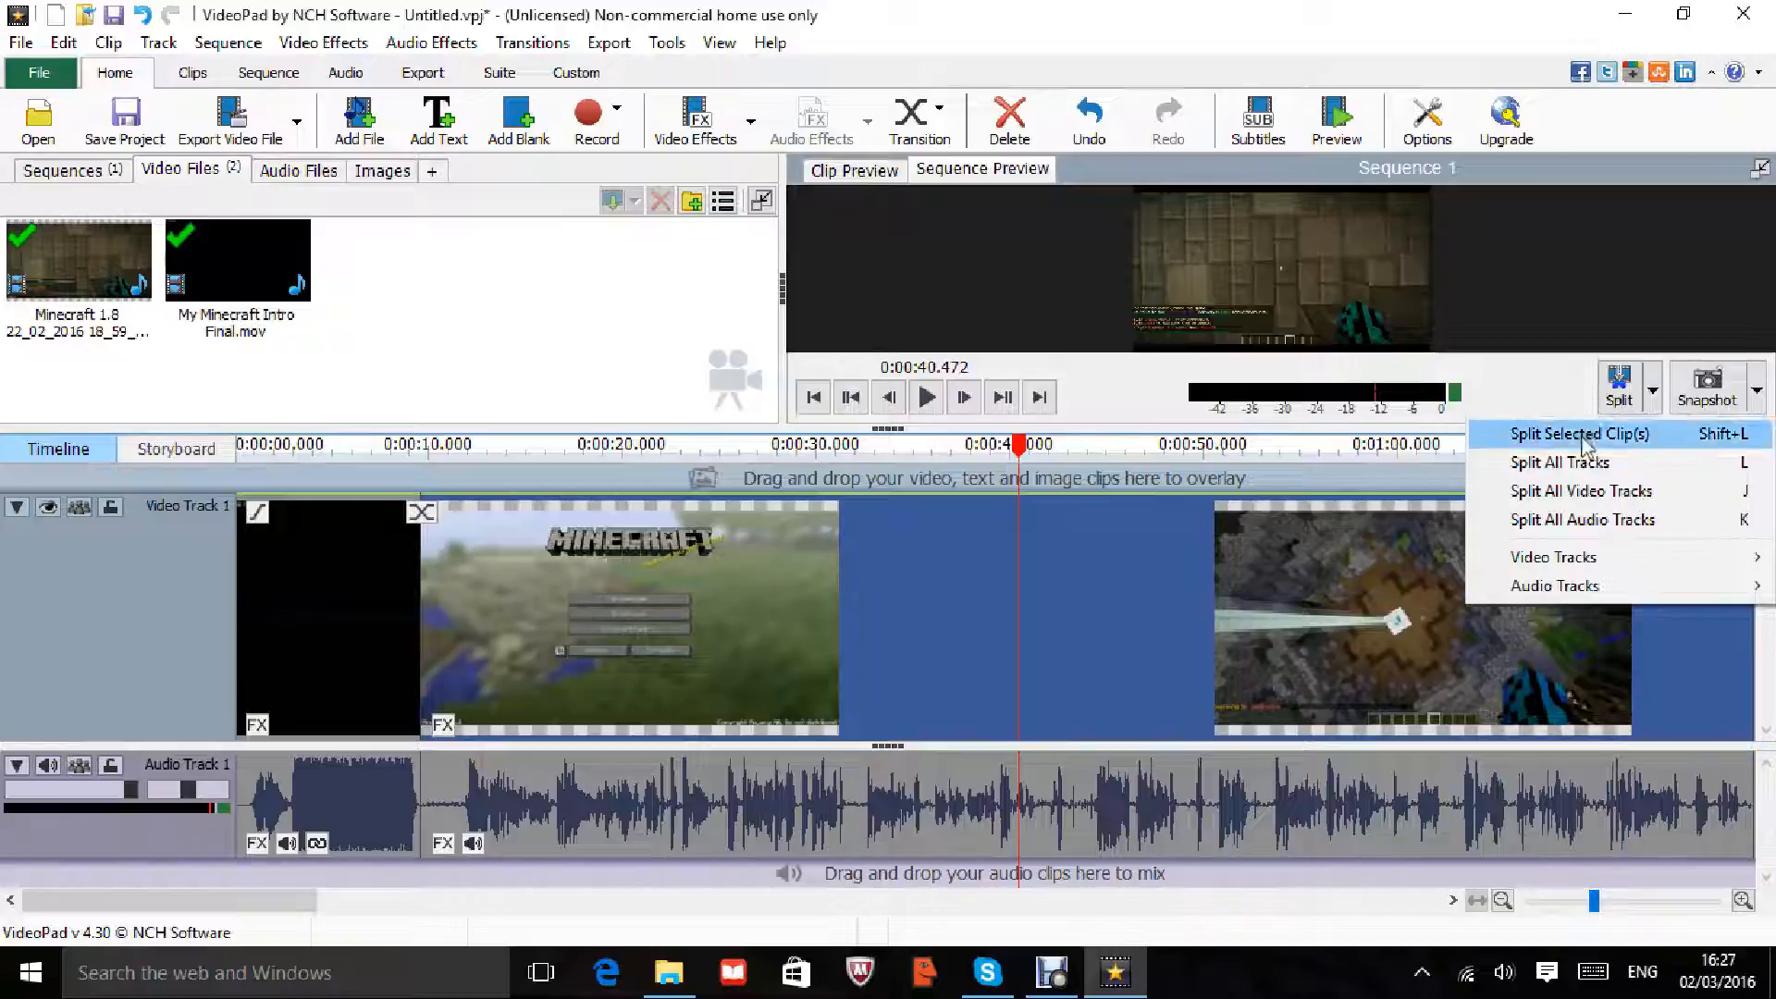
mouse_move(1573, 589)
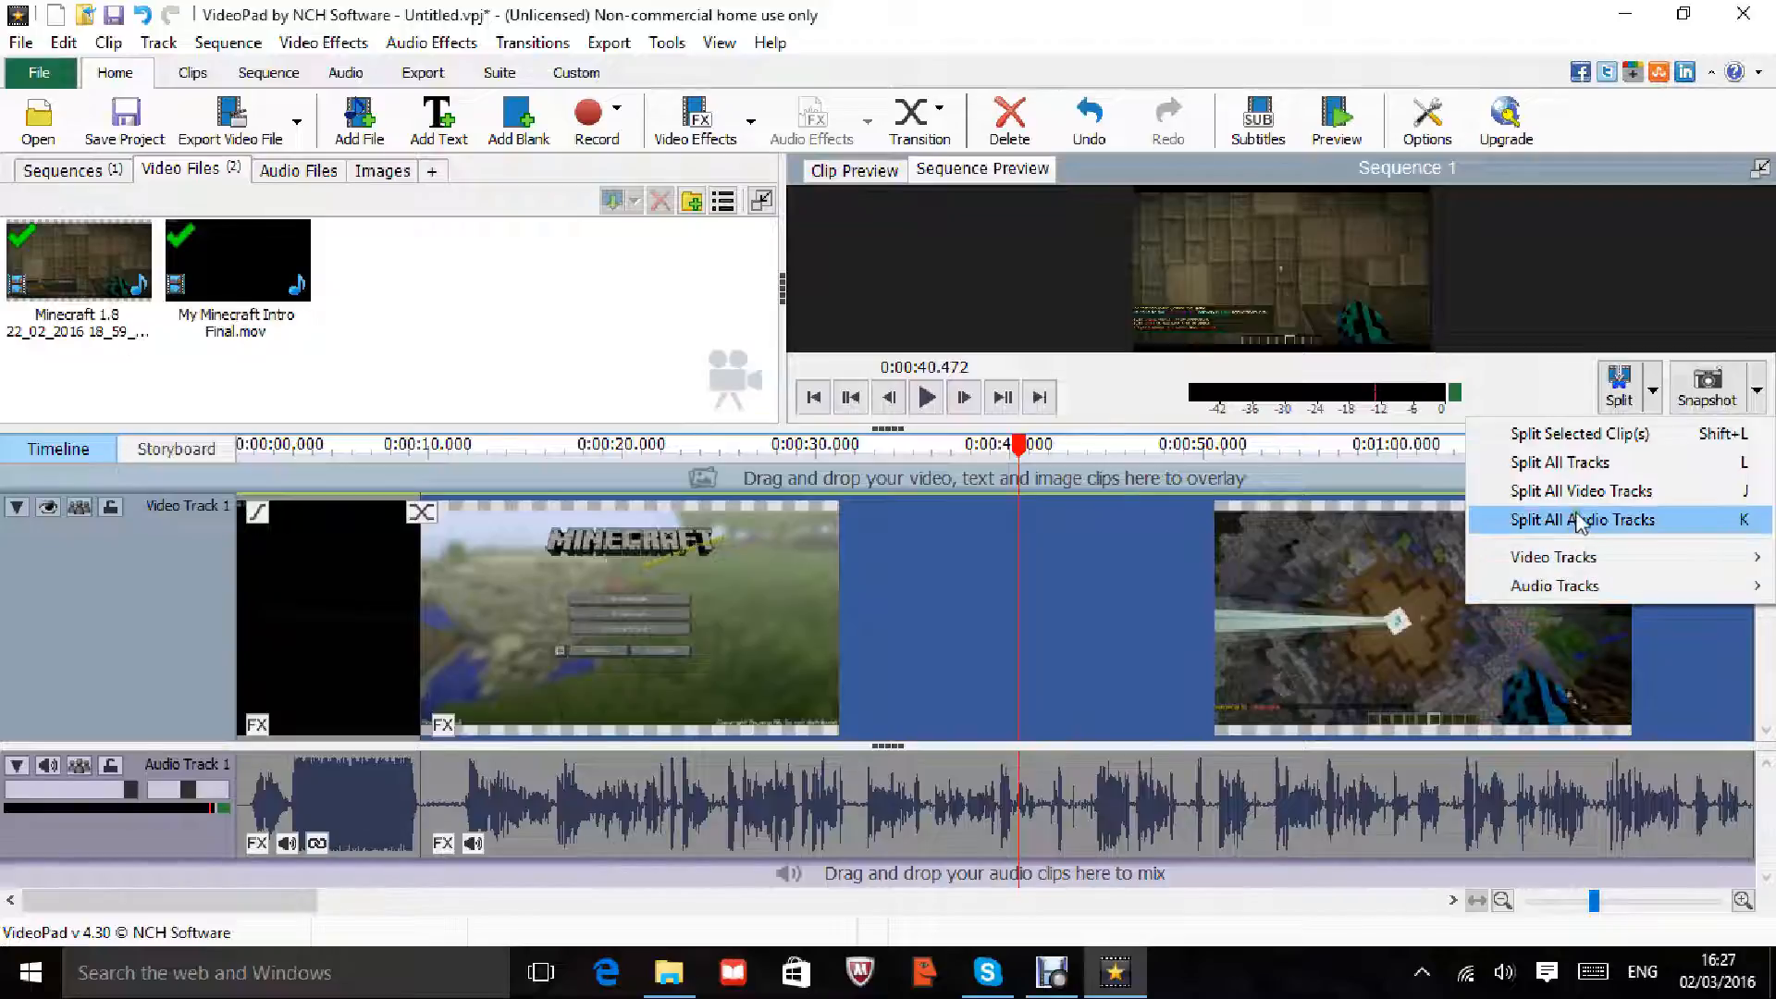
left_click(1618, 462)
left_click_drag(1050, 625, 1145, 629)
left_click_drag(1048, 787, 1138, 785)
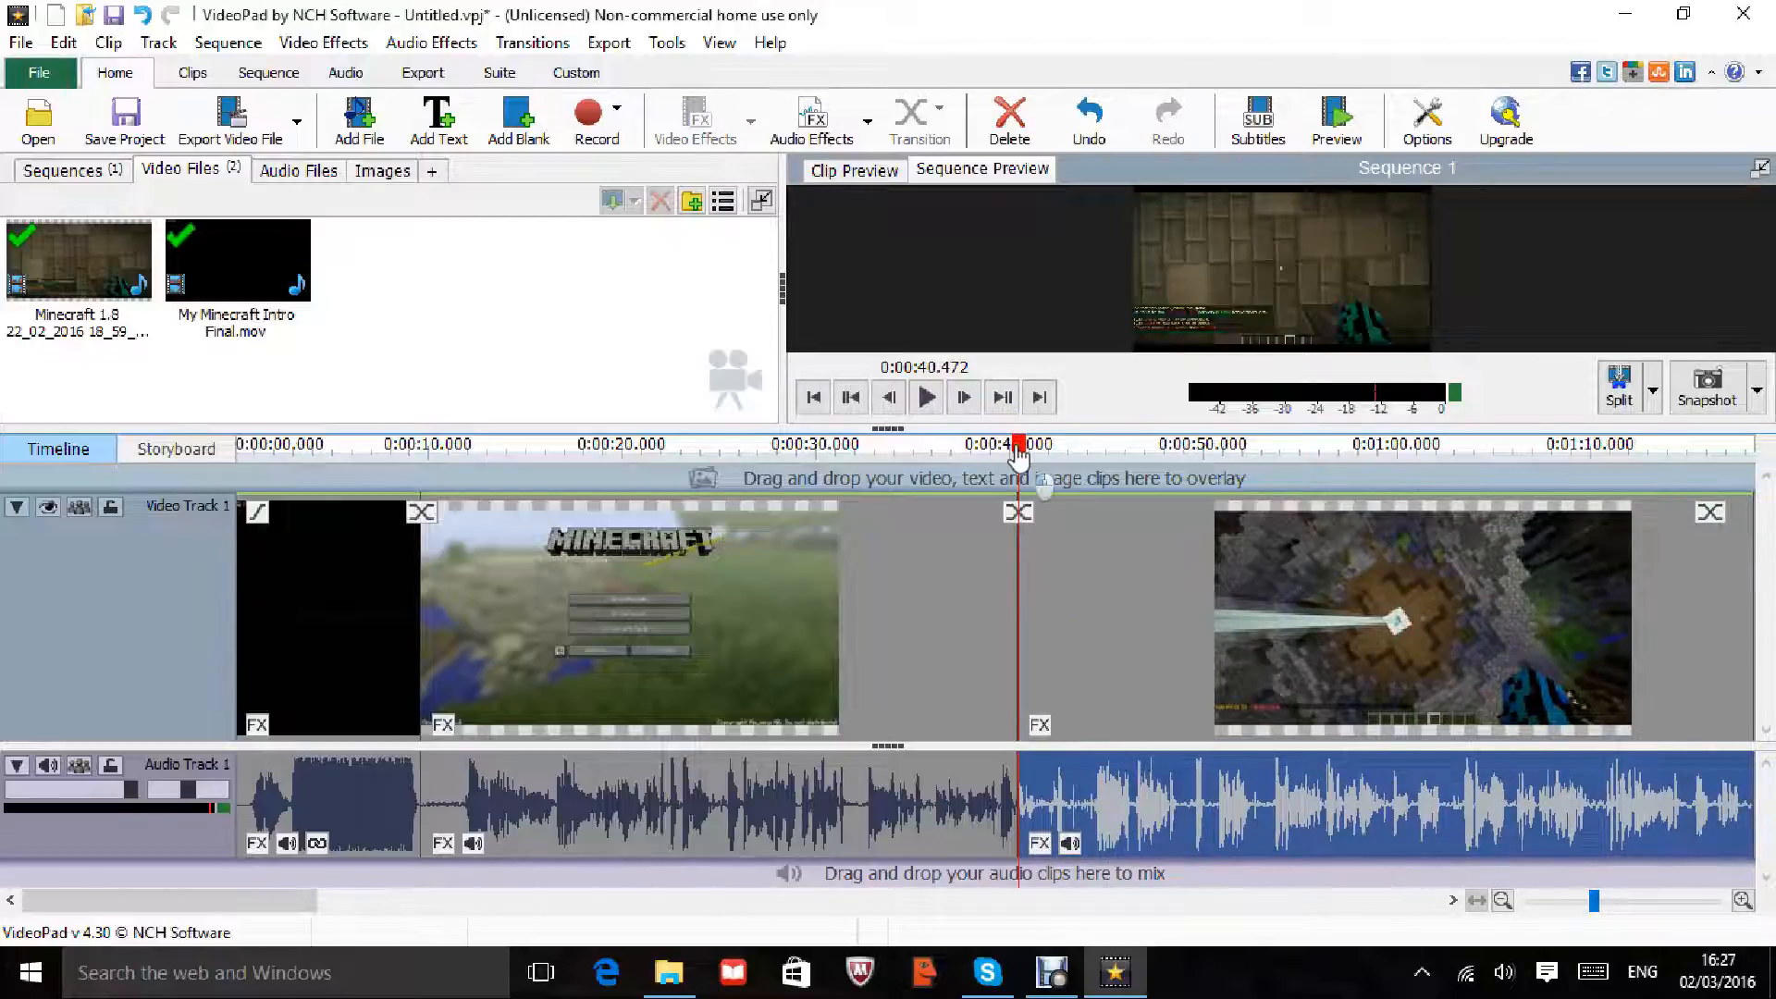
Step: Apply a shape transition at the 0:00:40.472 cut
left_click_drag(1019, 448, 1008, 450)
left_click(1021, 512)
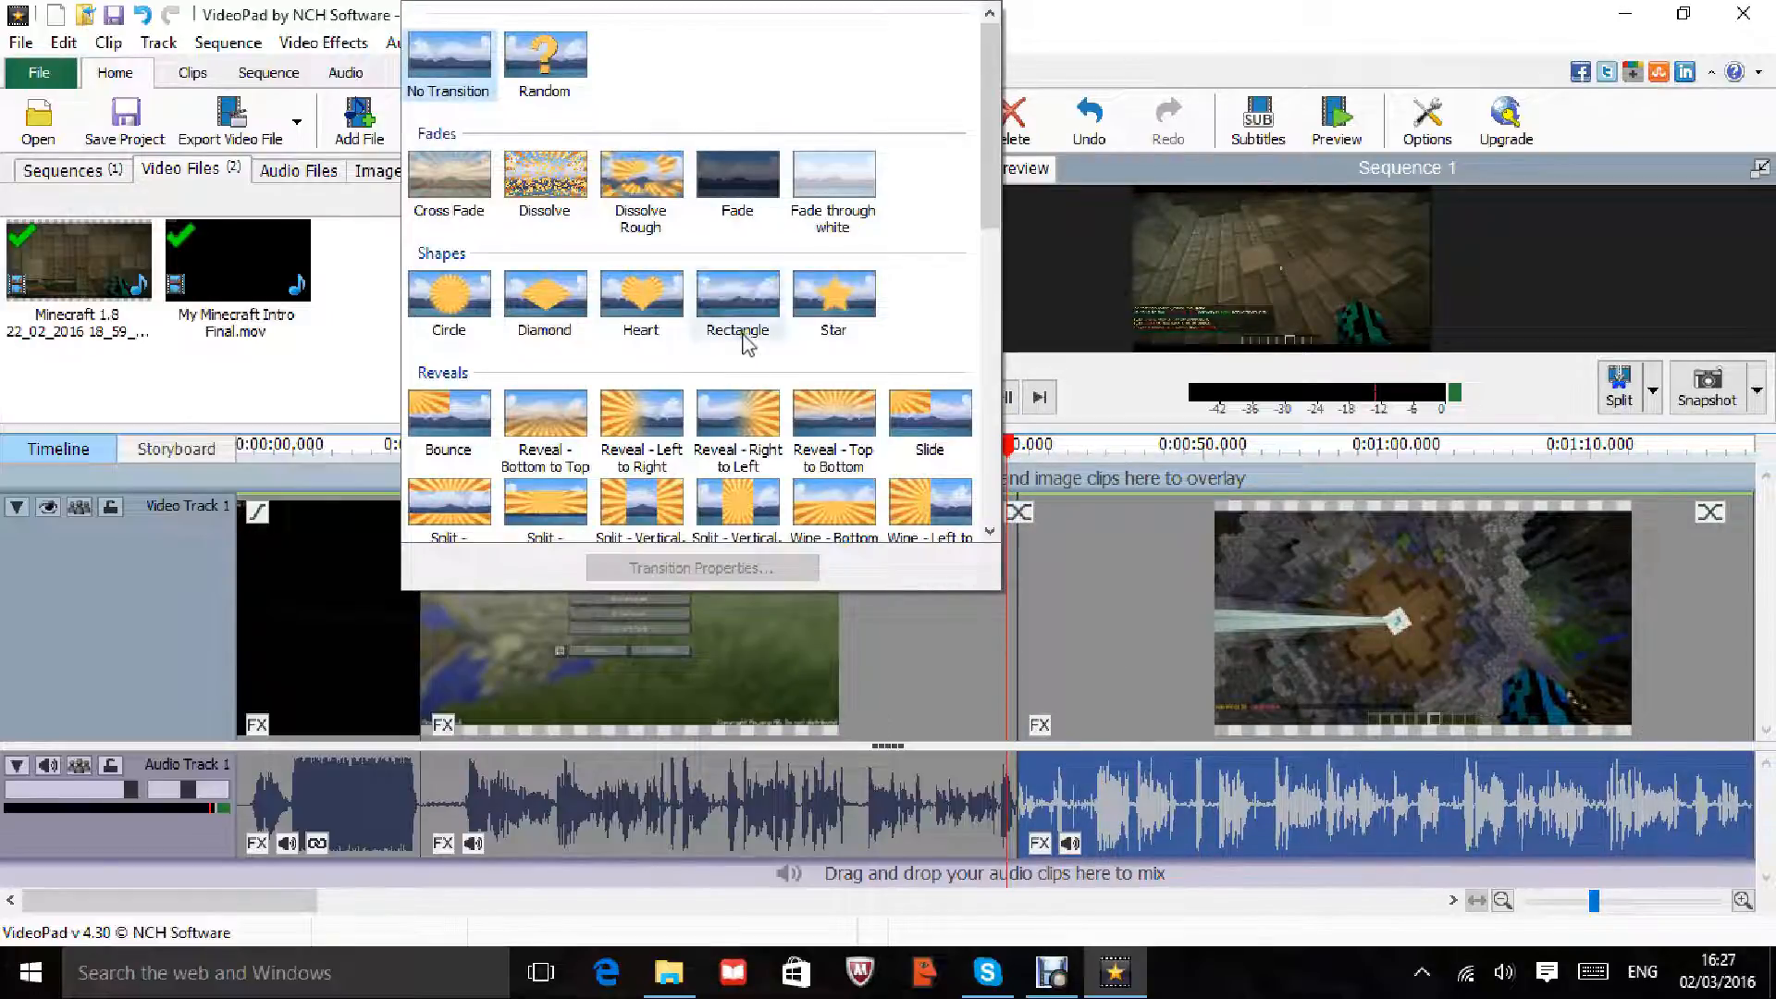
left_click(627, 322)
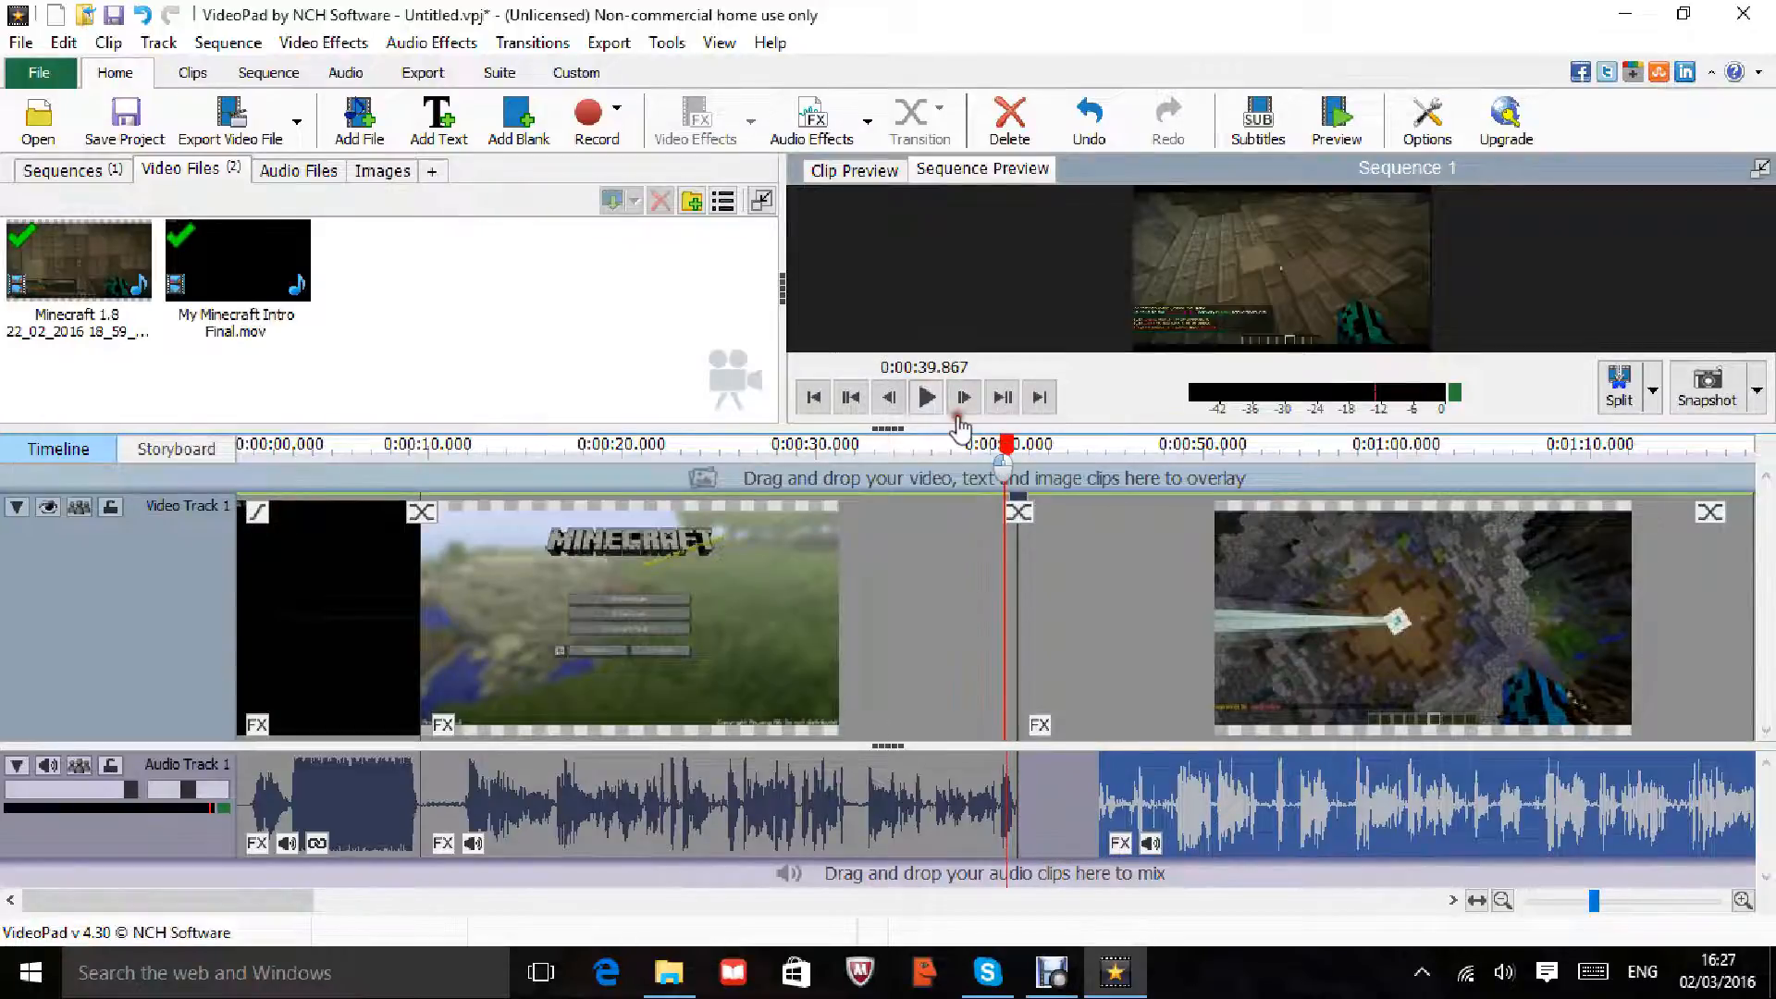
Step: Play the sequence from around 0:00:31 to check the cut, then slide the later piece right
left_click(926, 397)
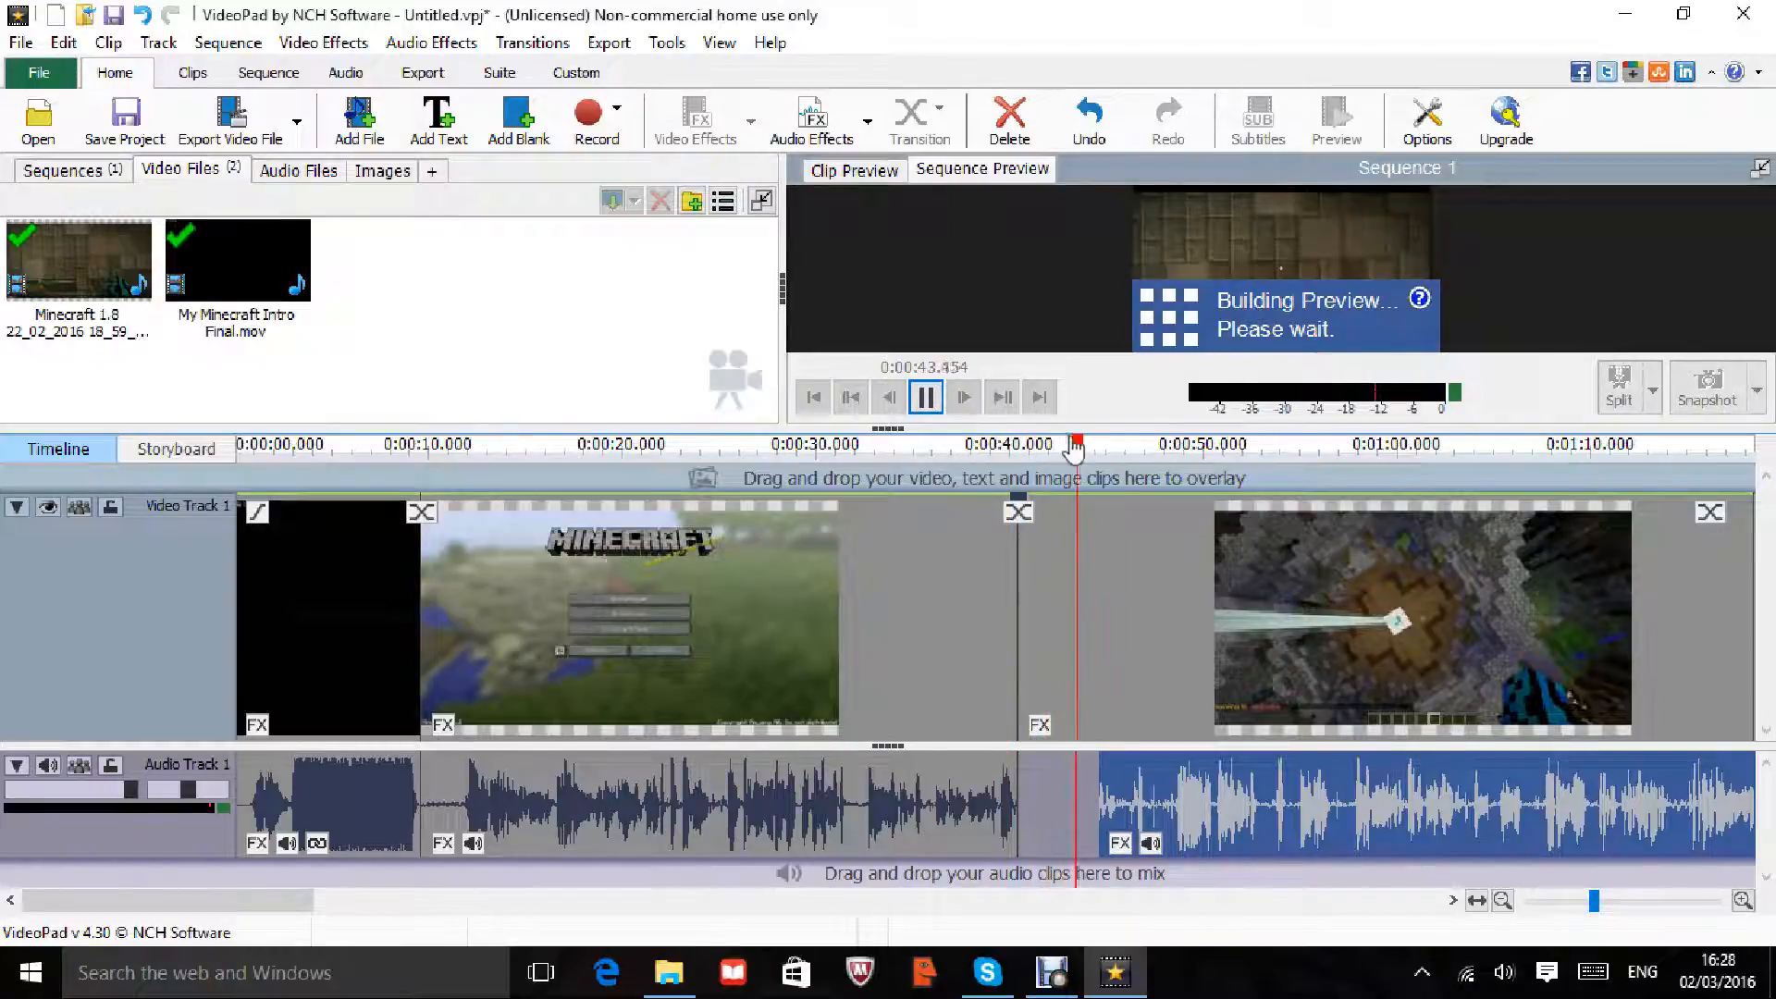
left_click(964, 447)
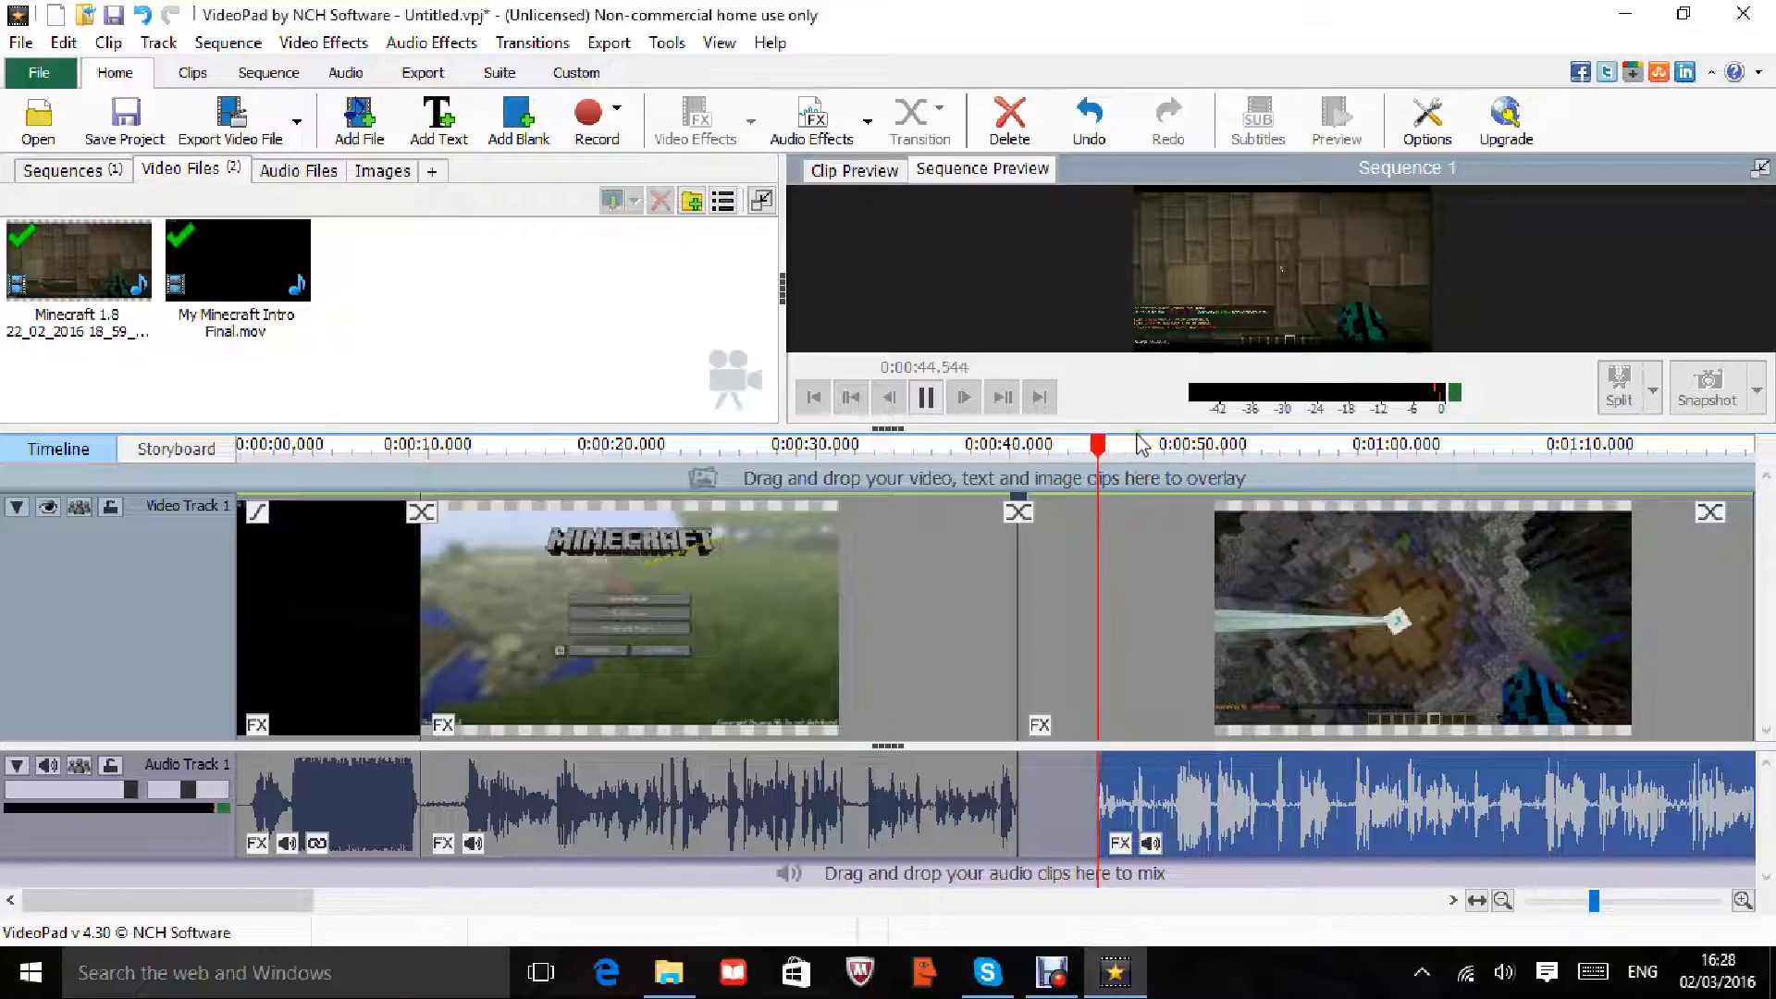
left_click_drag(1130, 446, 840, 446)
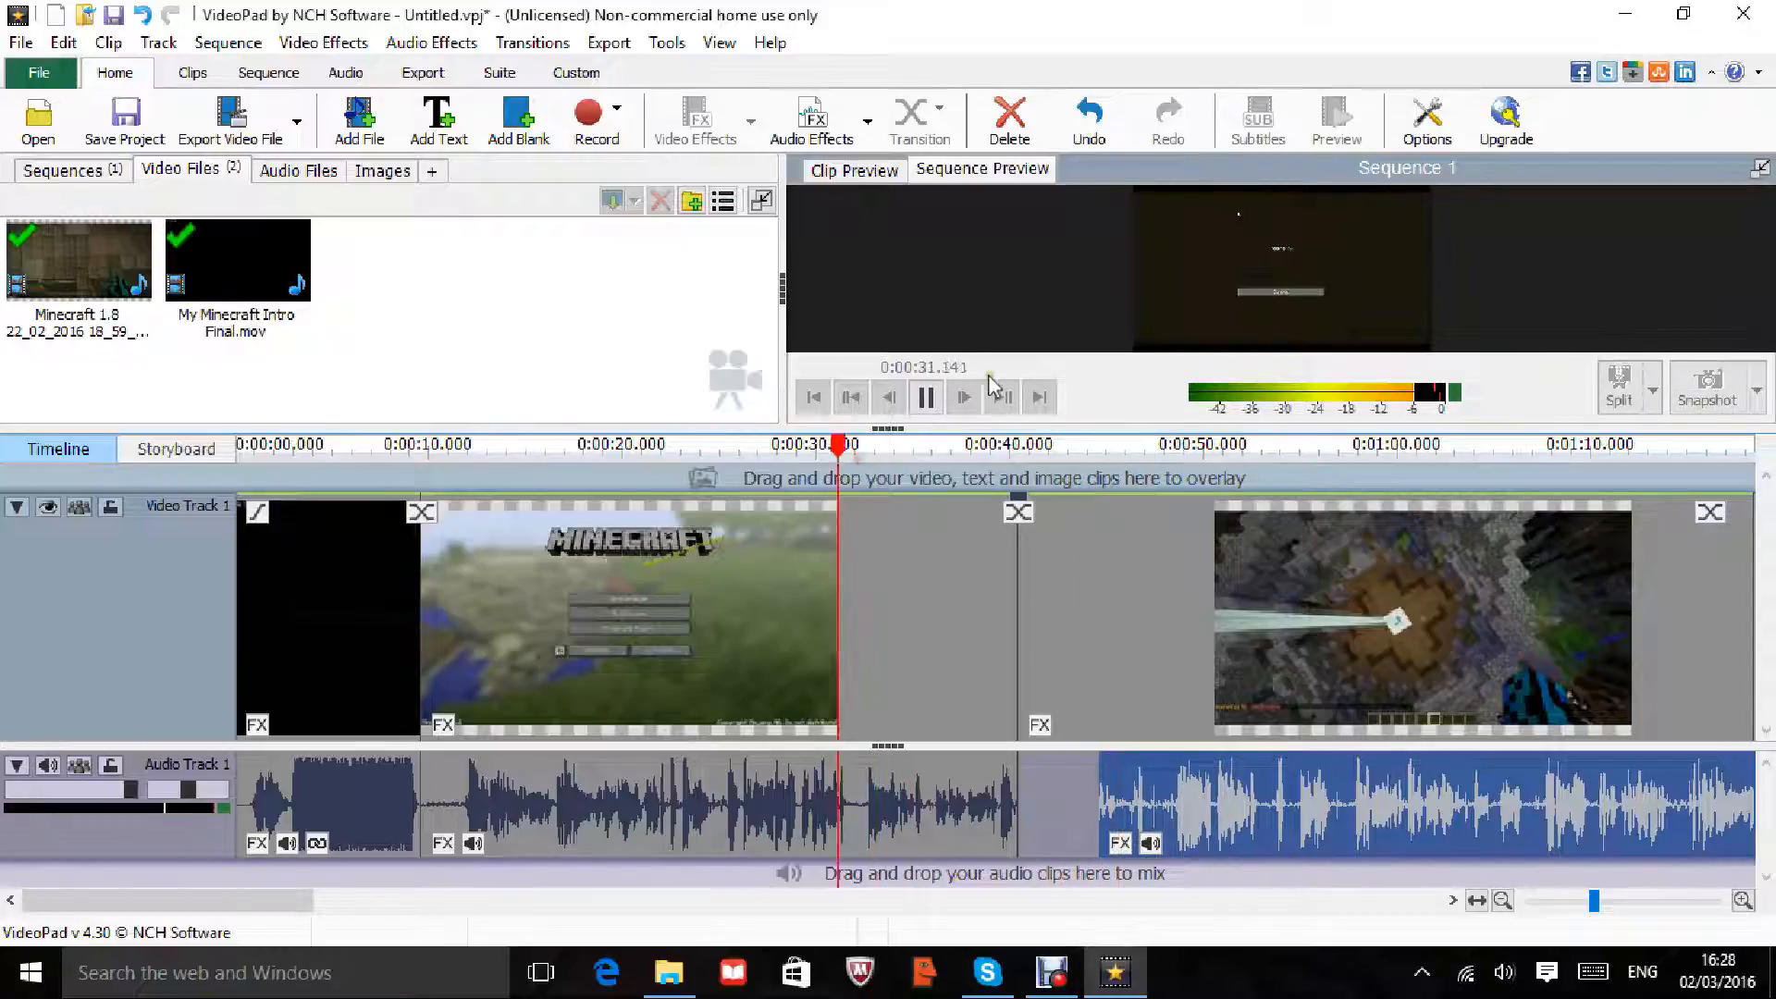
left_click(935, 406)
left_click(1019, 512)
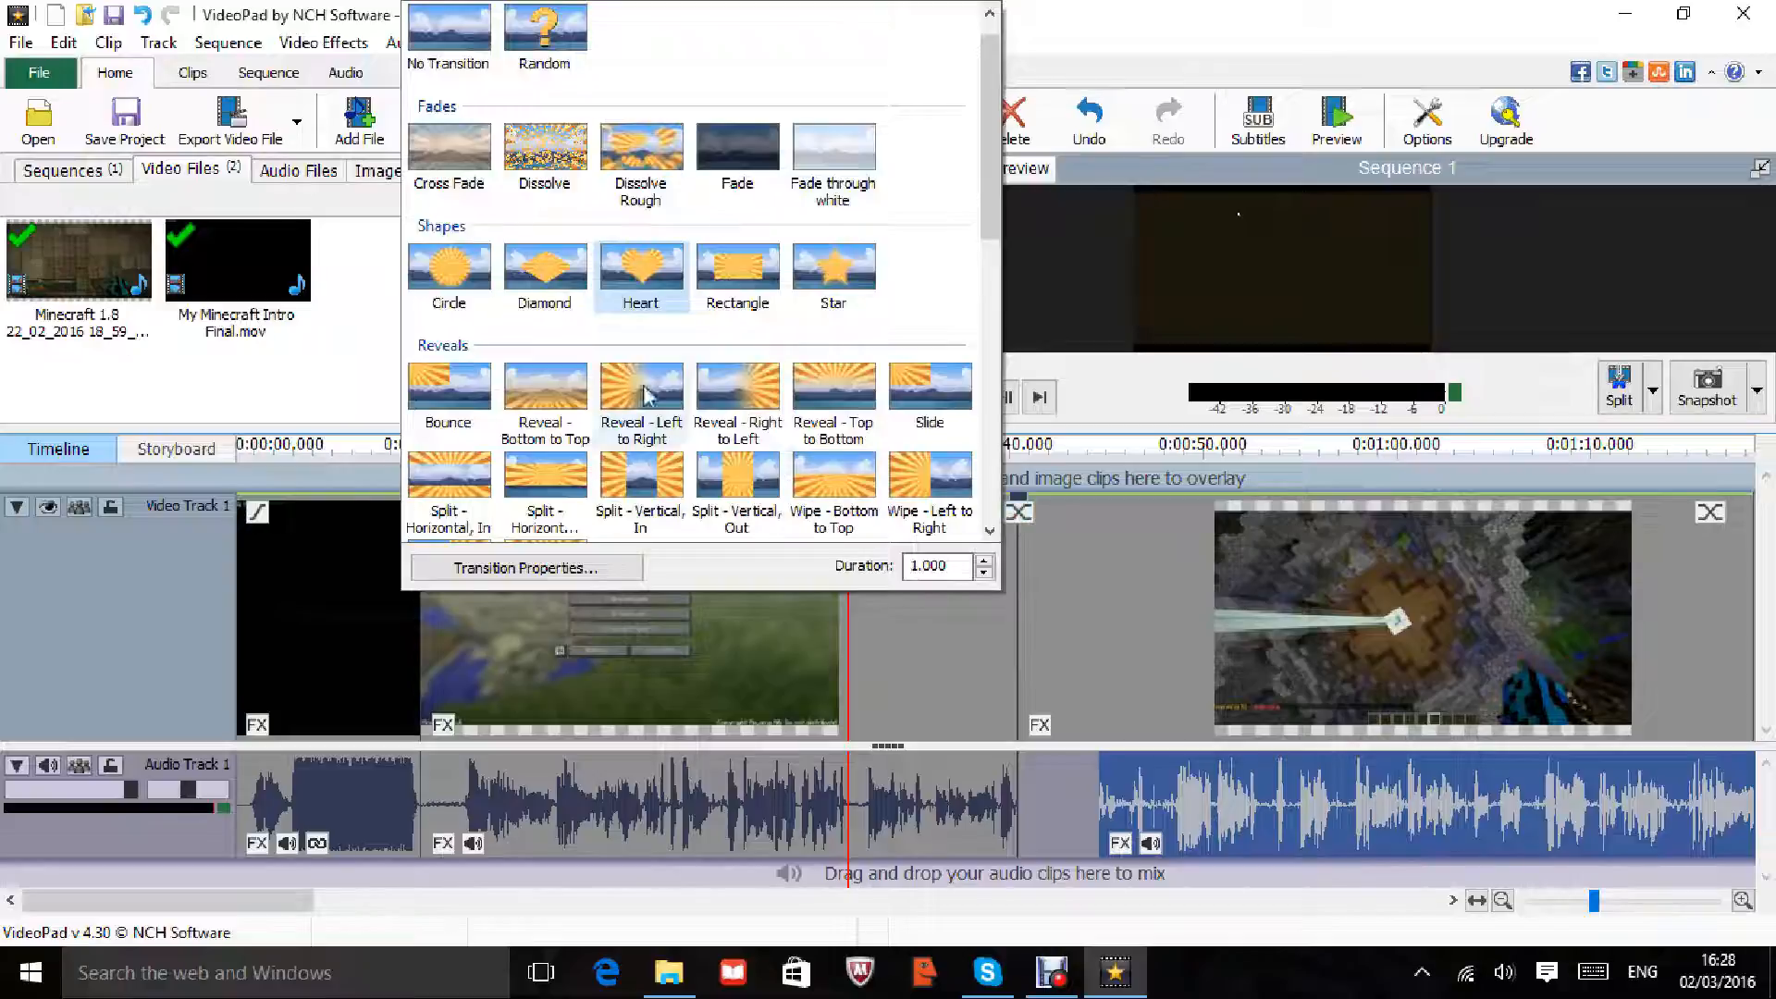
left_click_drag(1084, 557, 1008, 527)
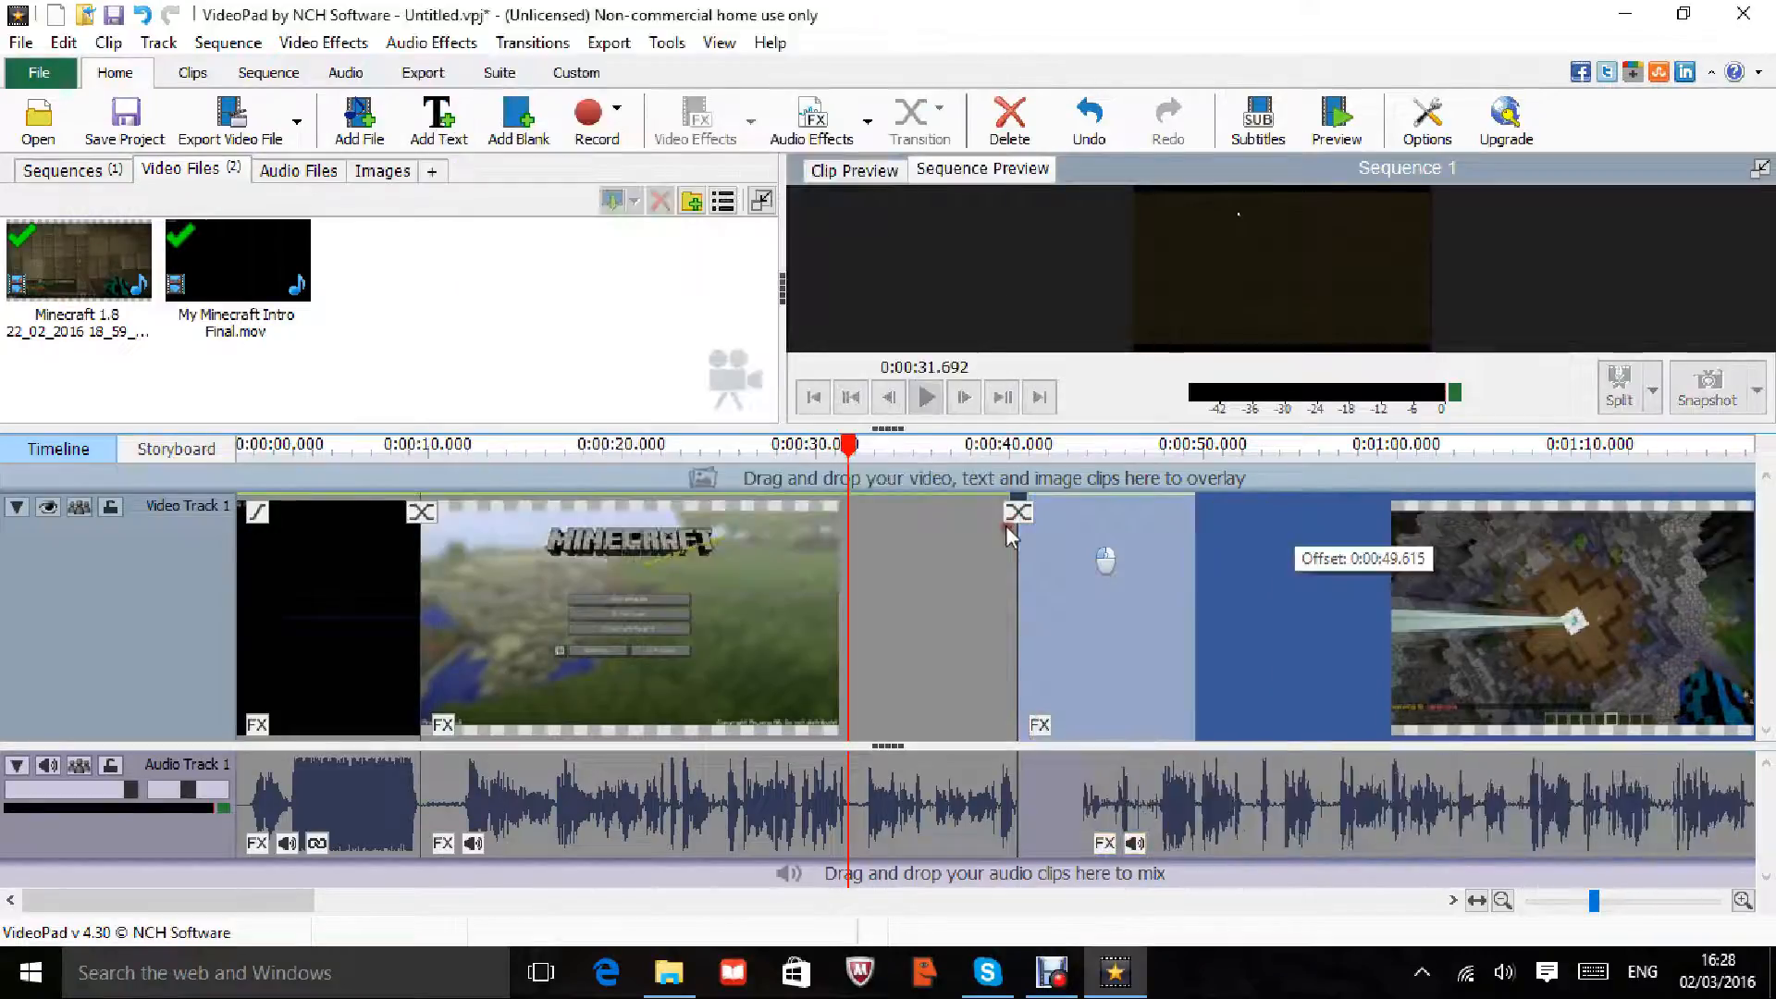
Step: Drop the later clip further right and move the Minecraft title clip to start near 0:00:12.5
left_click_drag(1129, 507, 1130, 507)
left_click_drag(980, 569, 969, 518)
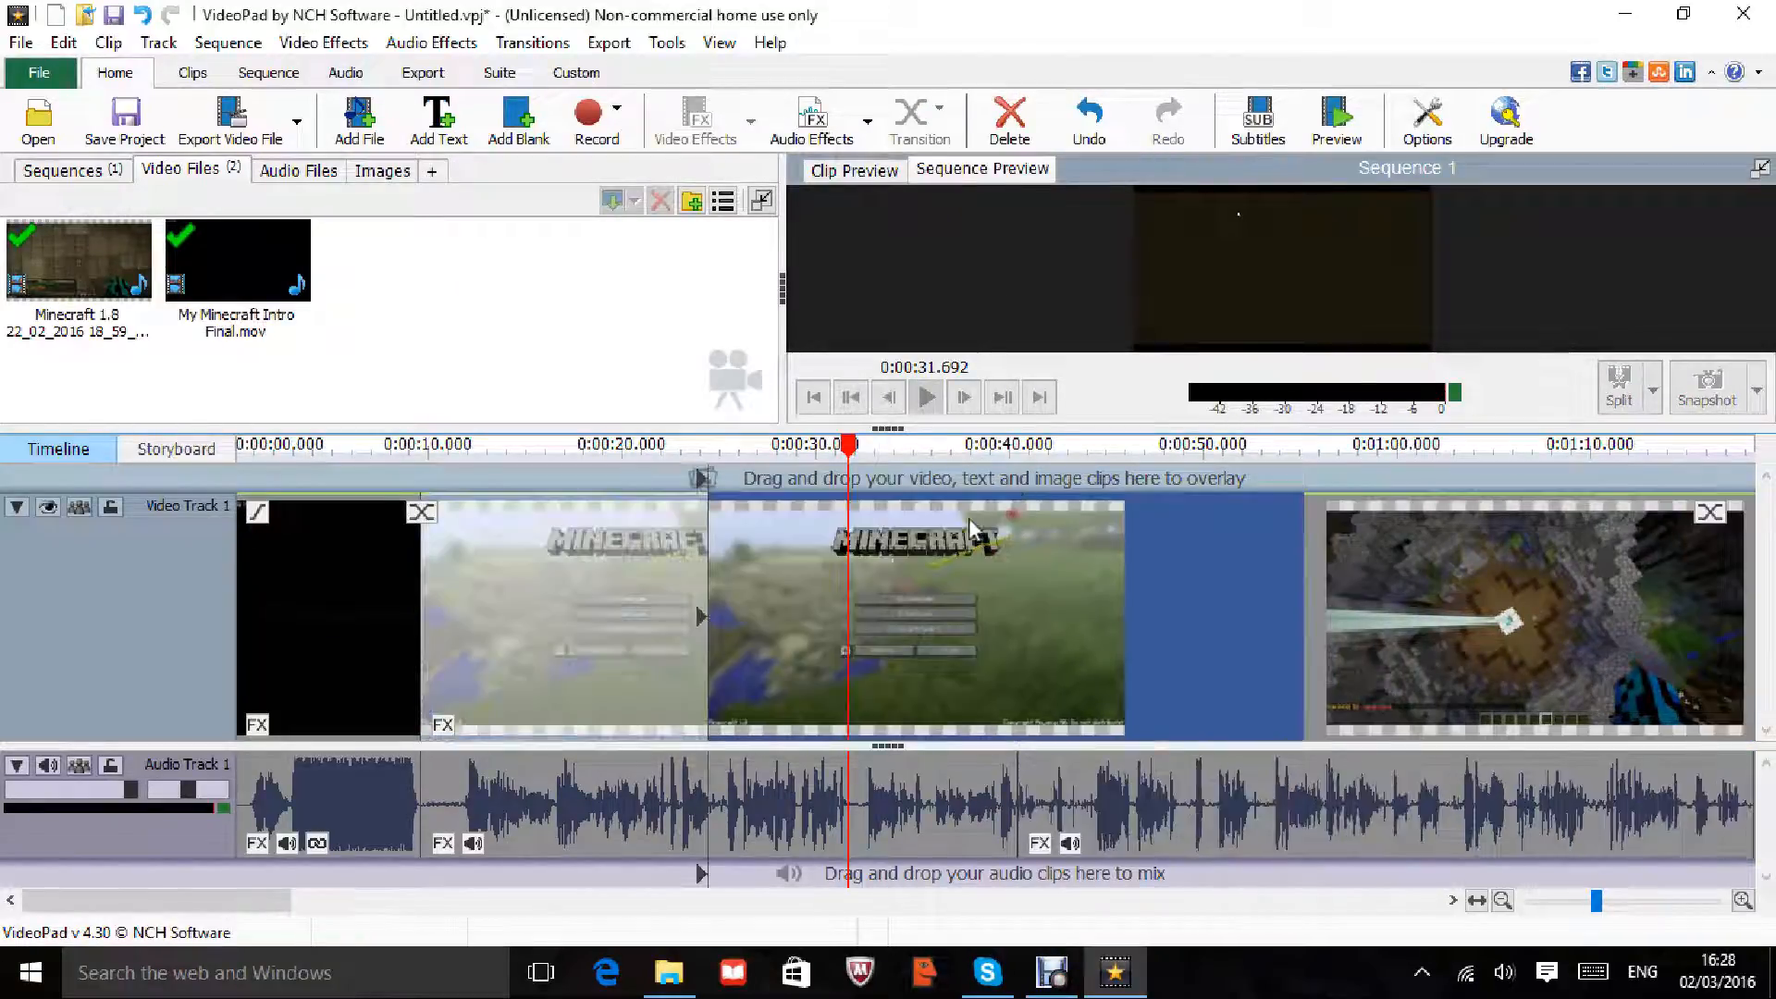
left_click_drag(773, 555, 546, 555)
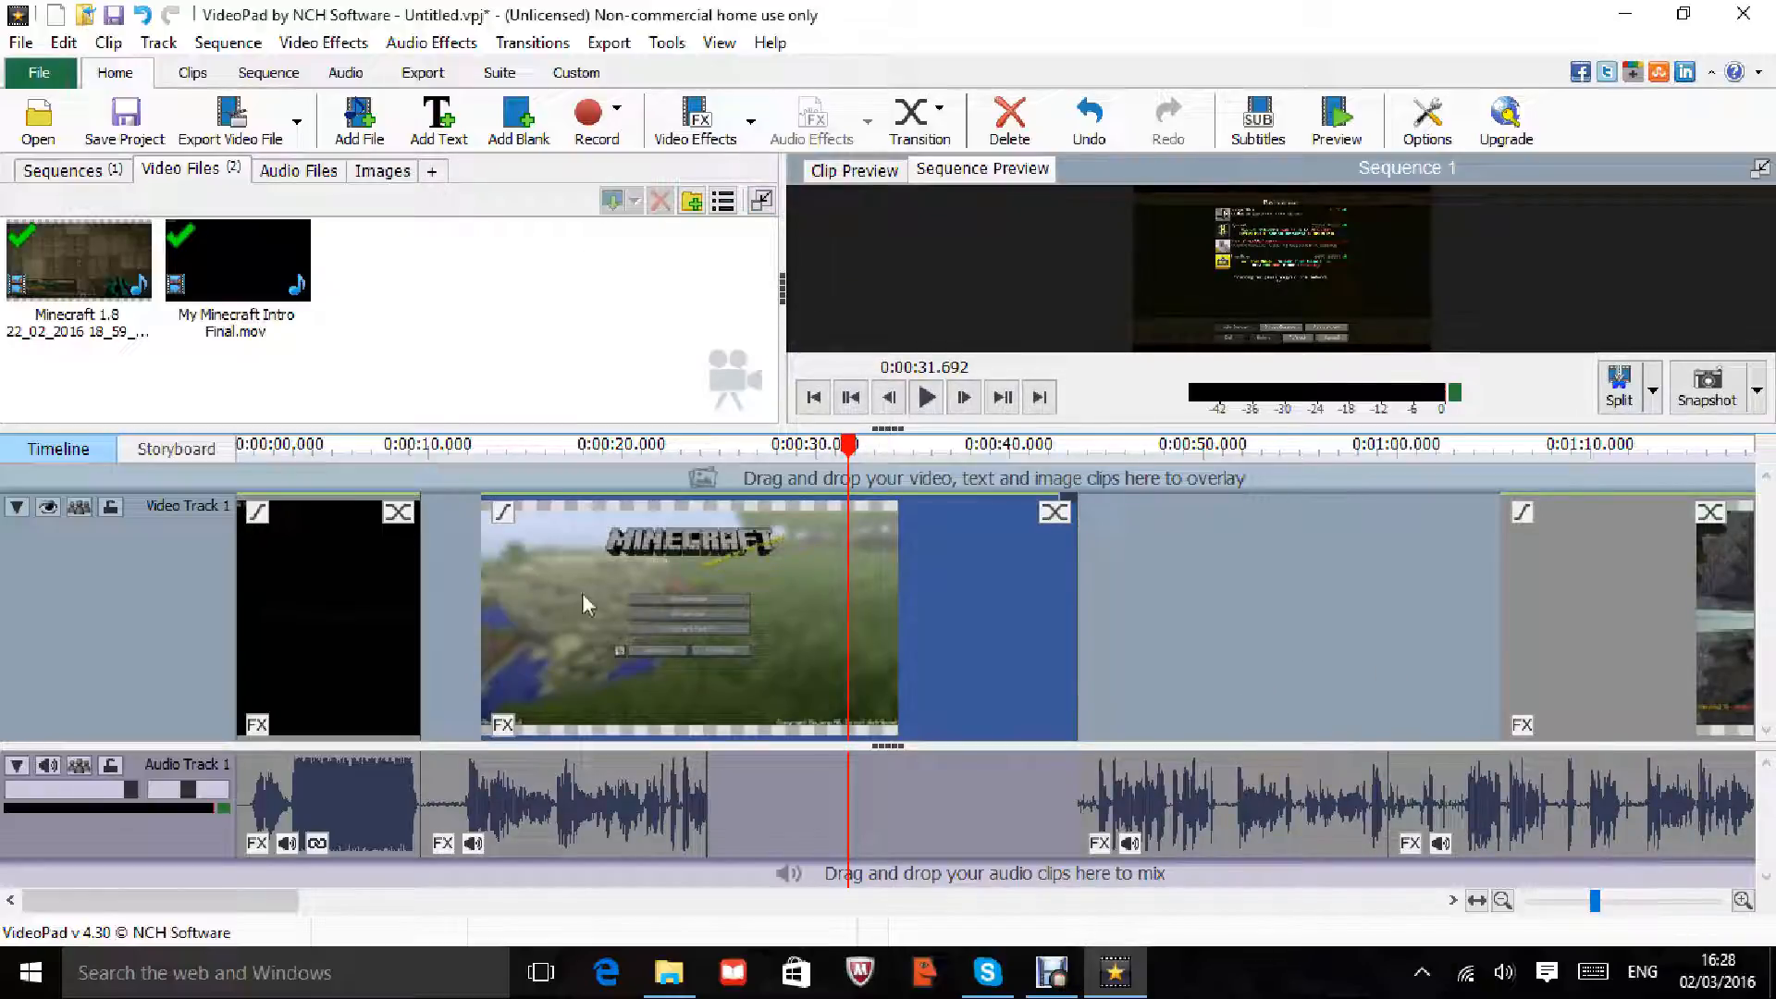
Step: Split all tracks at 0:00:20.706 and select the Minecraft title clip
left_click_drag(877, 455, 638, 458)
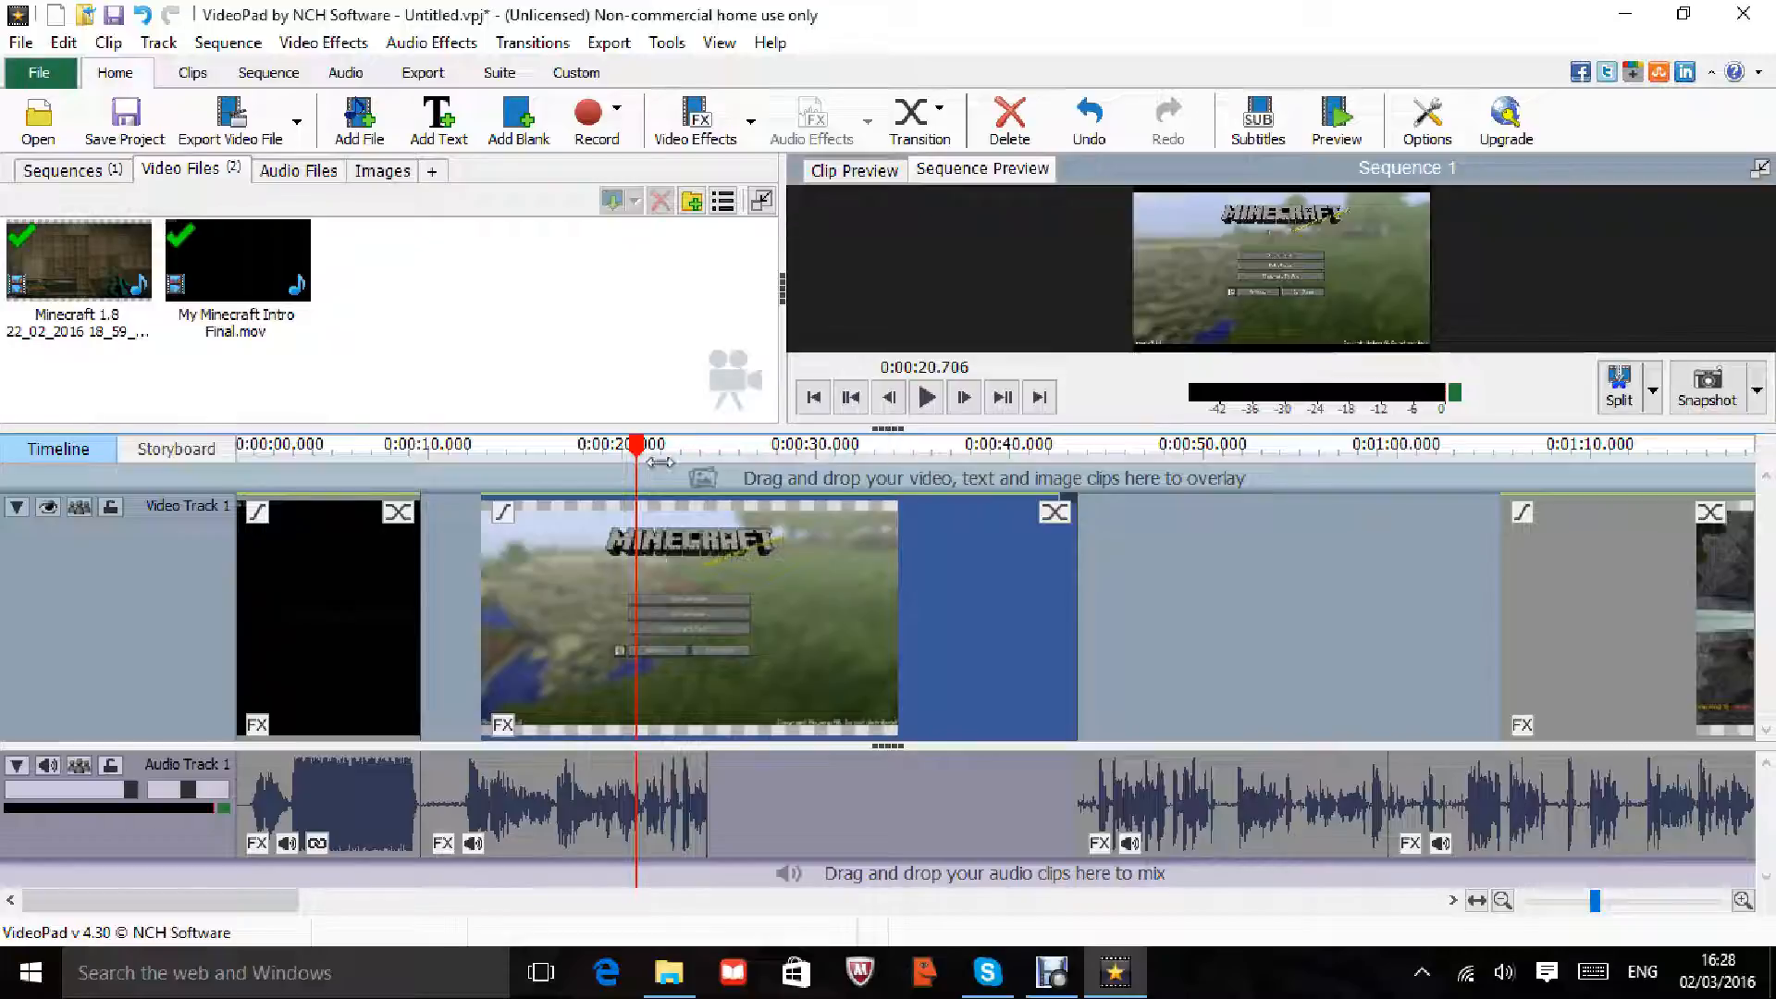
right_click(738, 597)
right_click(648, 440)
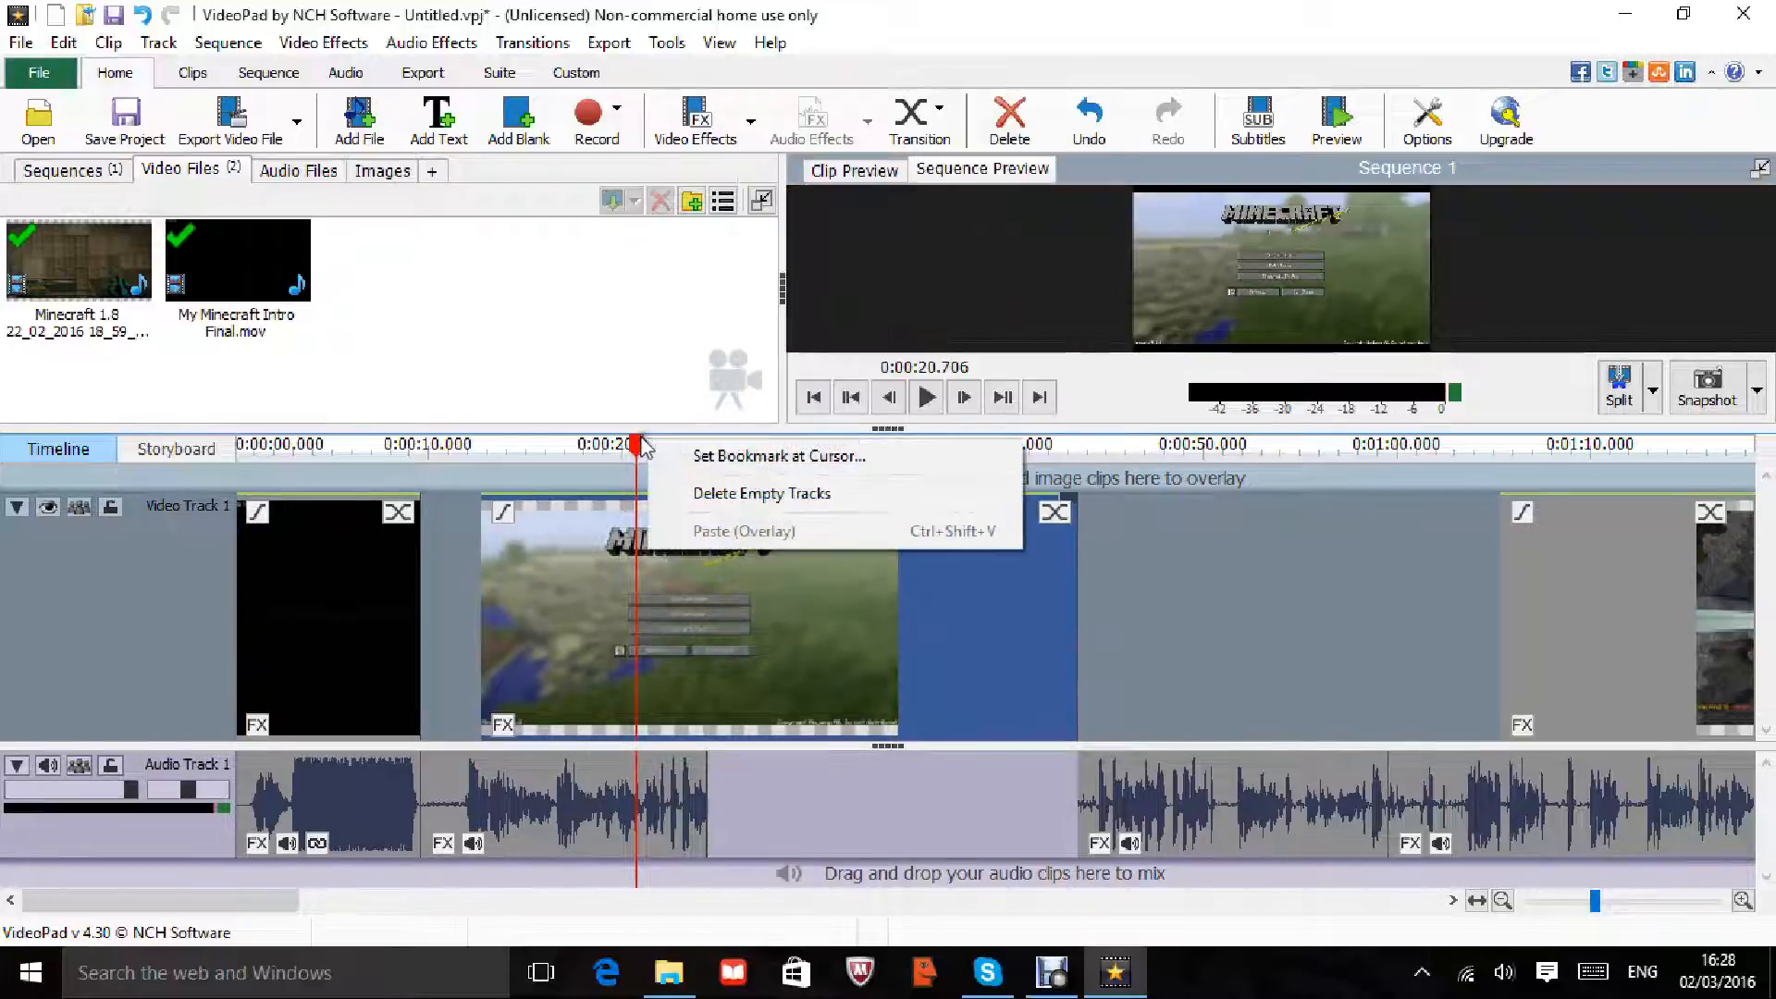
right_click(644, 441)
right_click(637, 442)
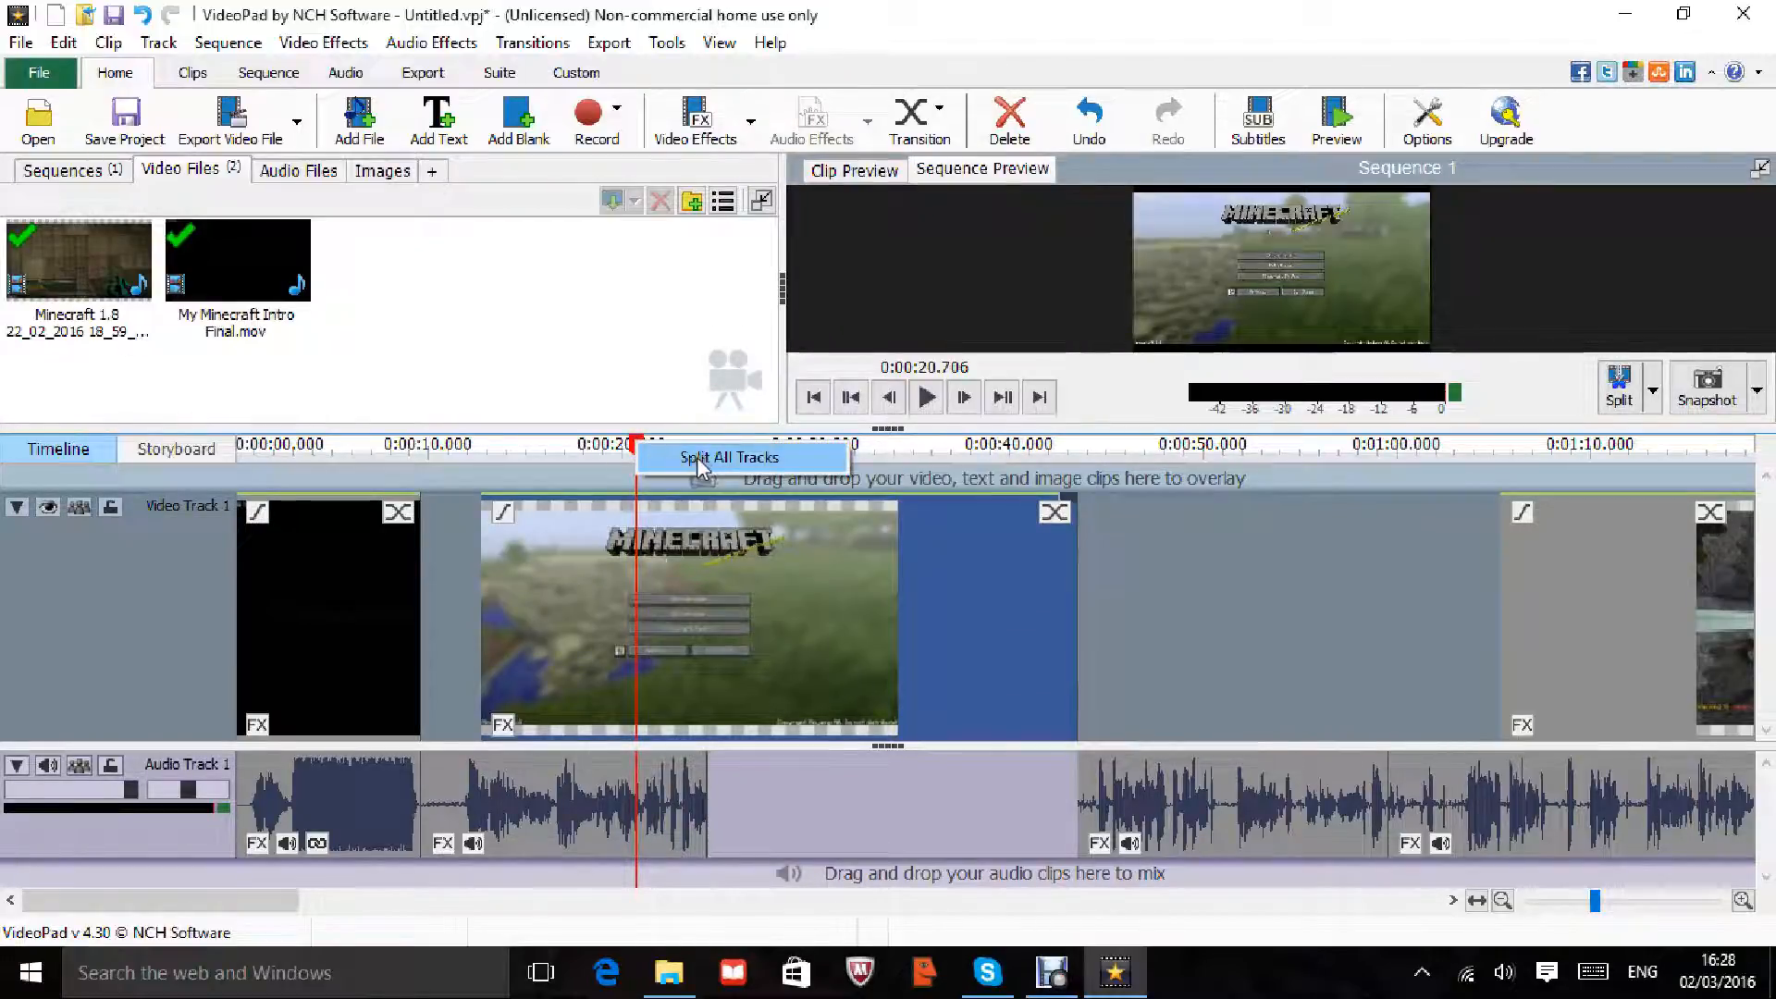
left_click(705, 458)
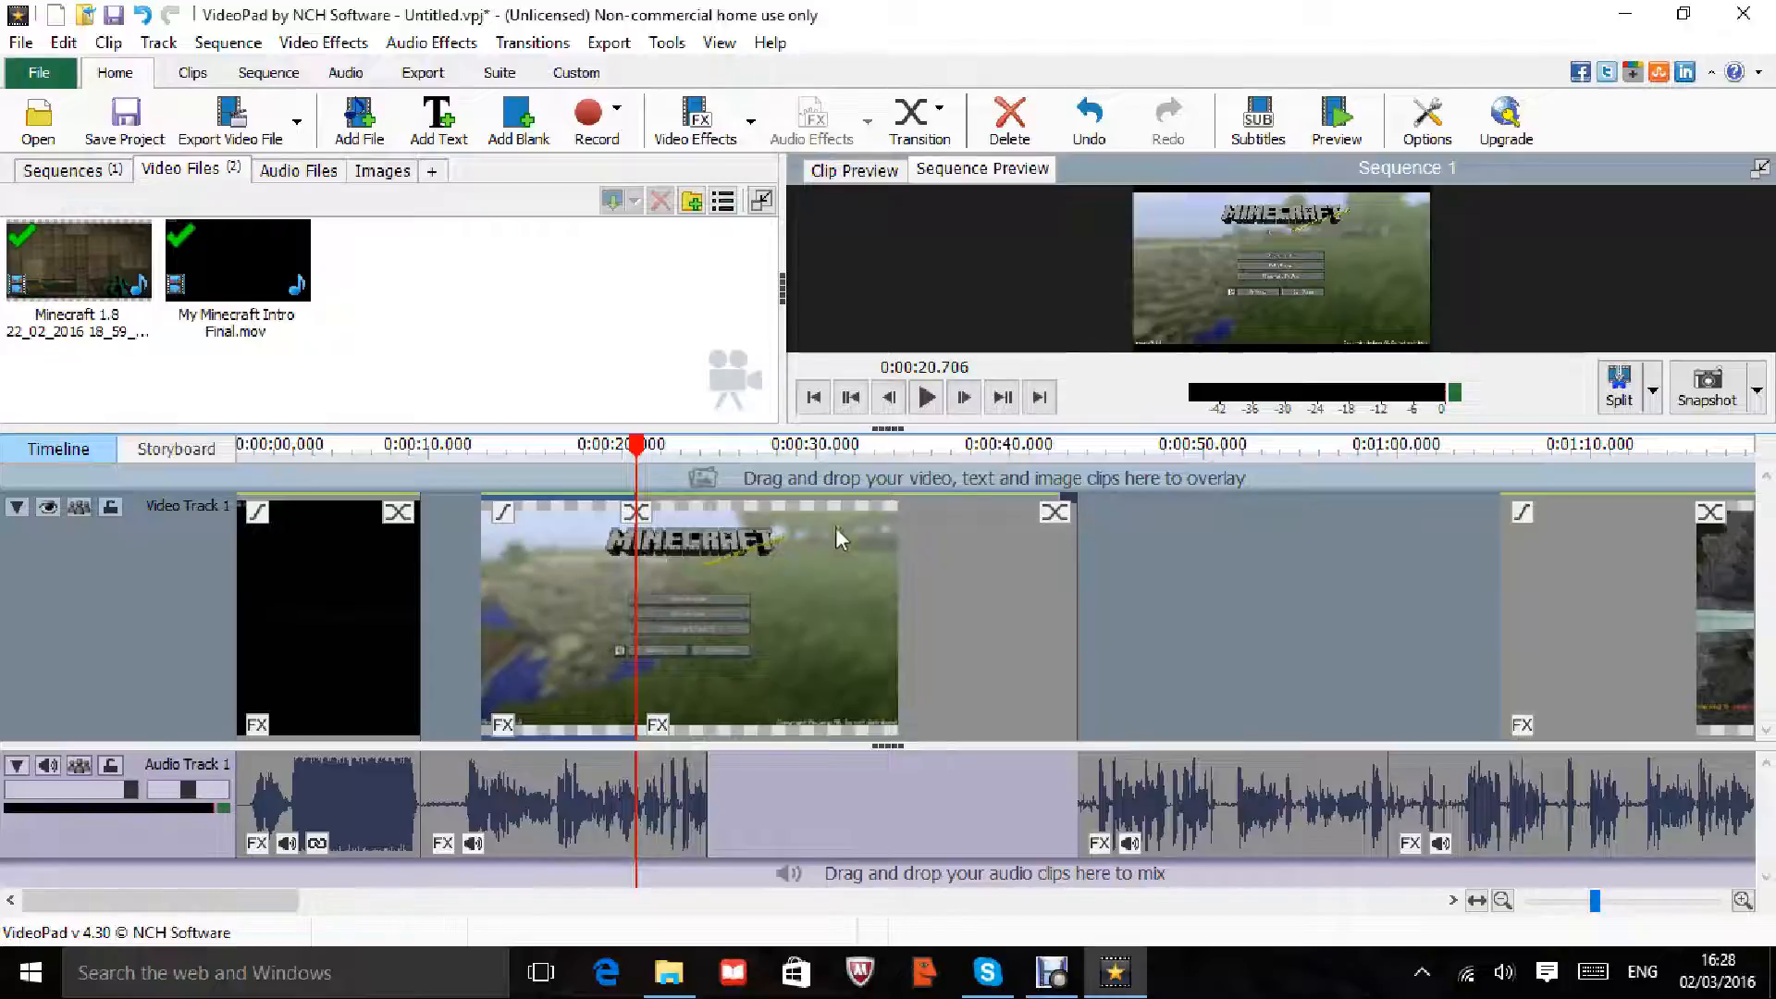
left_click(585, 551)
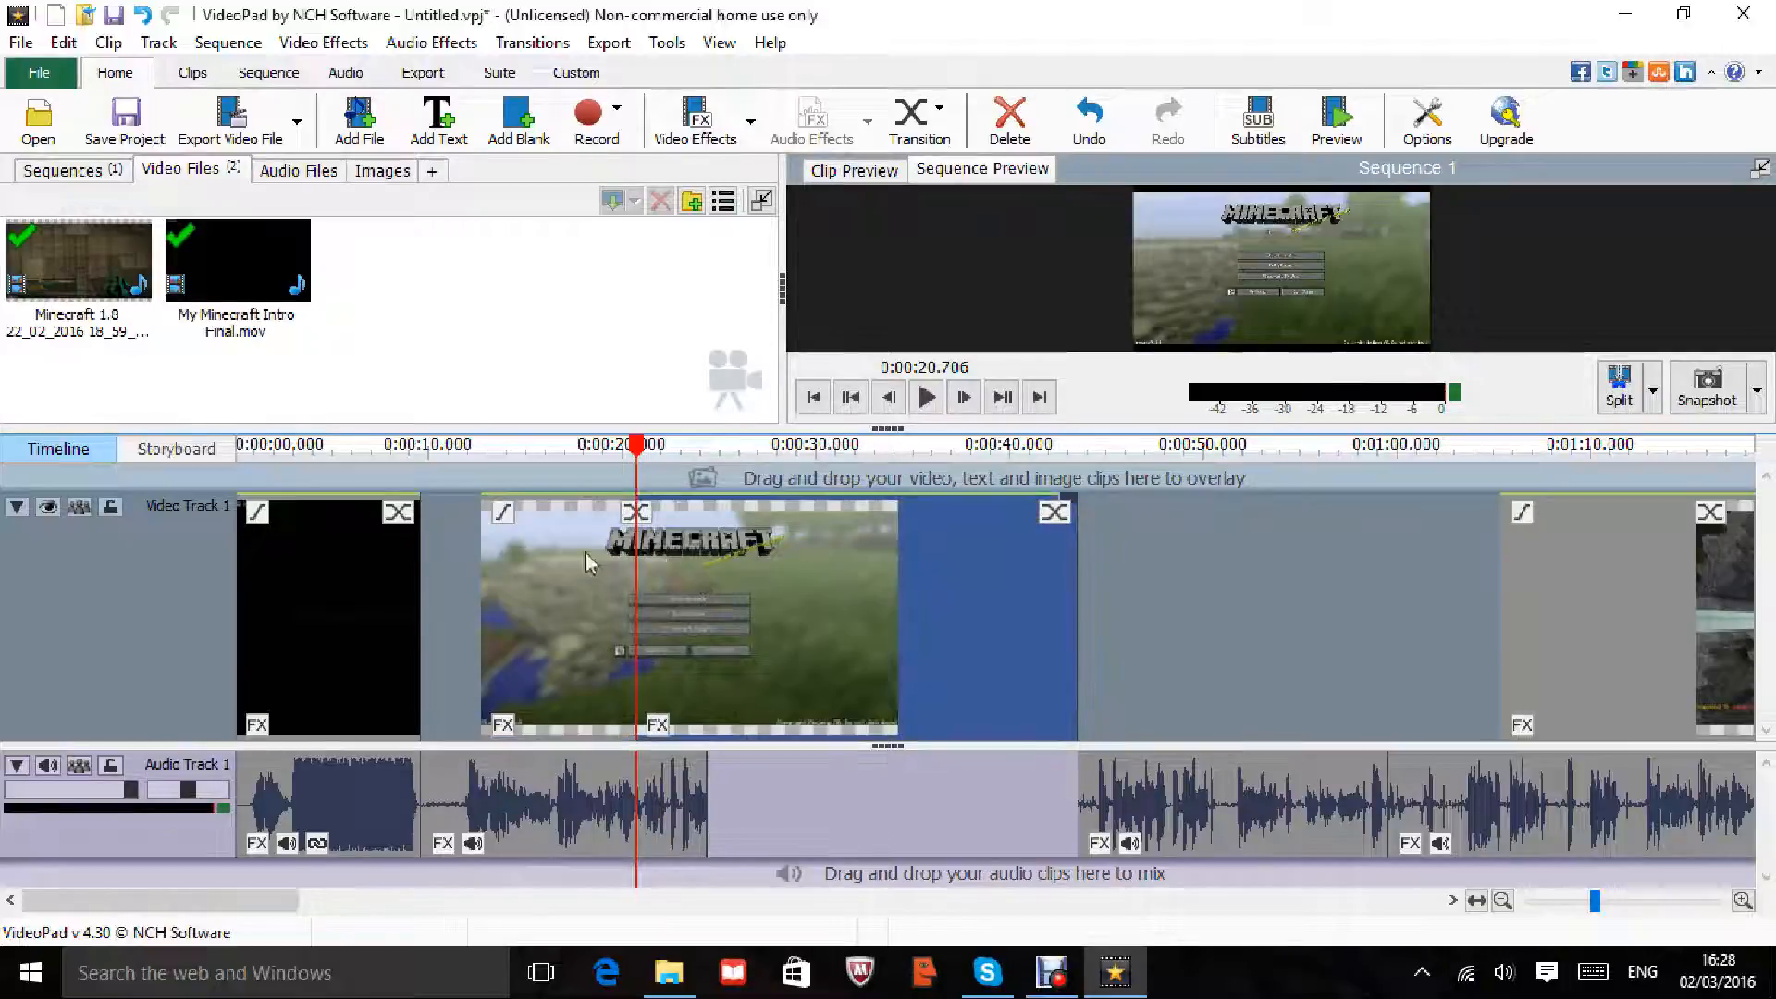
left_click_drag(647, 450, 418, 439)
Step: Move the selected Minecraft clip earlier on the track and switch to the storyboard layout
left_click(699, 600)
left_click(718, 572)
left_click_drag(718, 570, 536, 585)
left_click(176, 449)
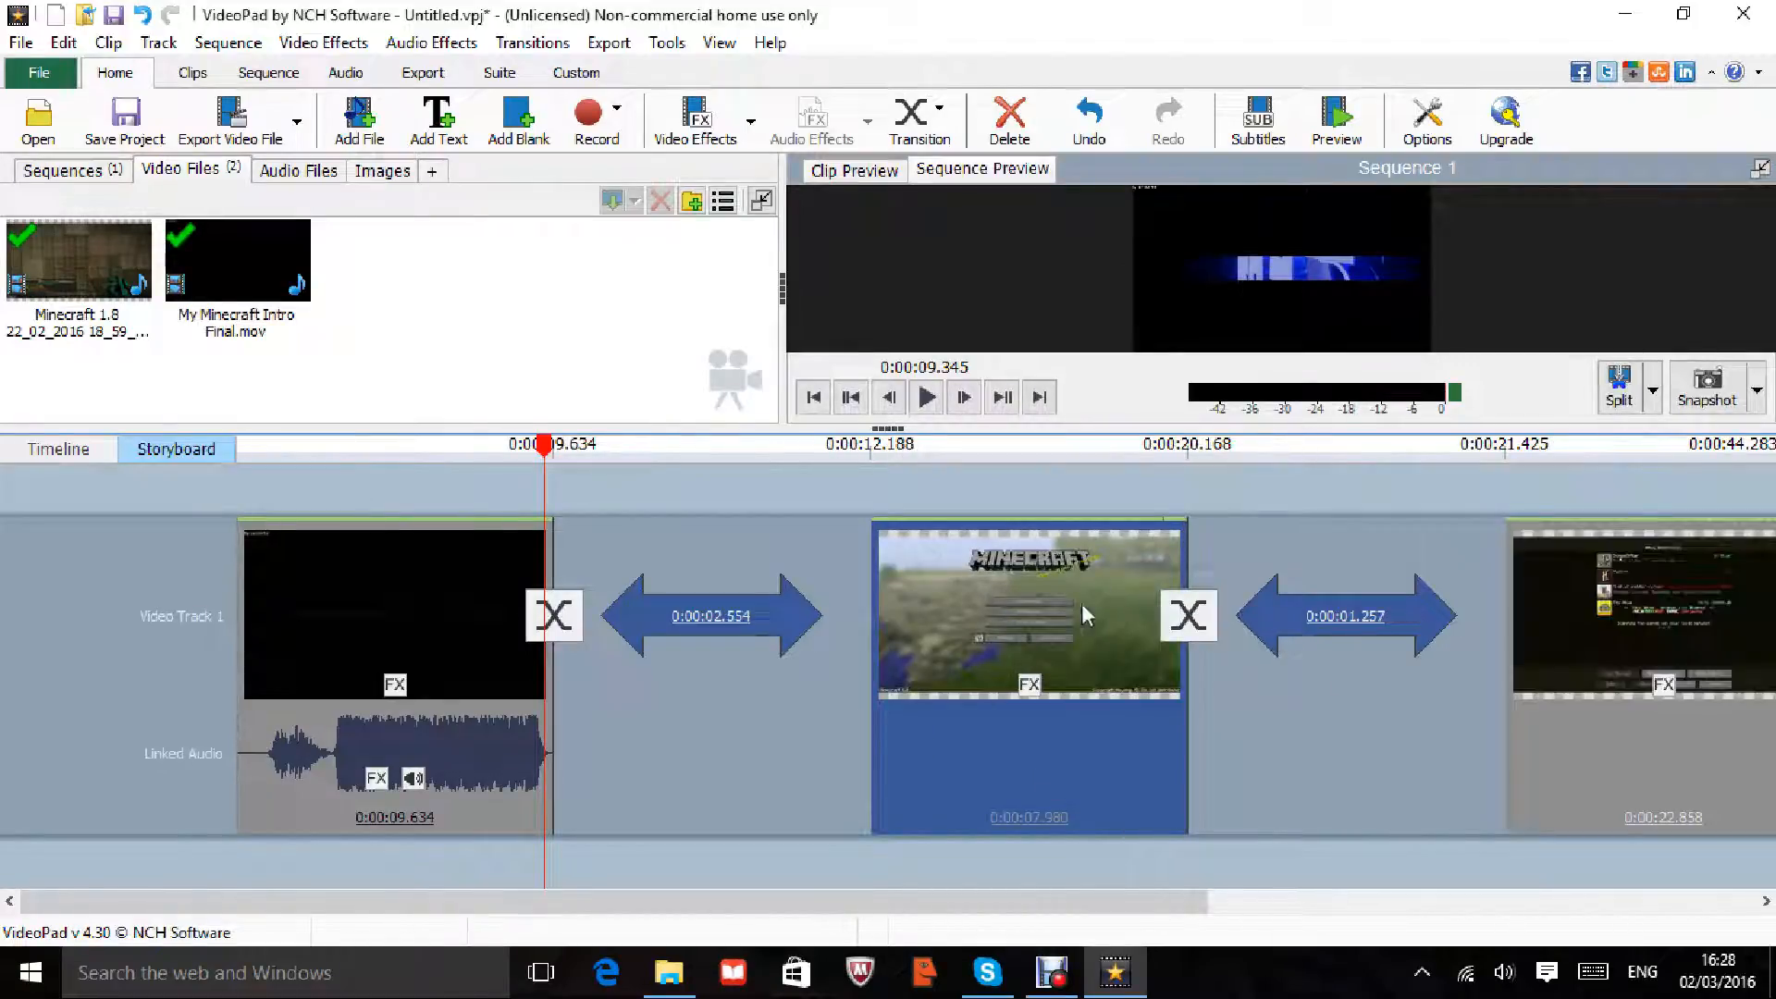
Step: Check the middle clip's options and browse the video effects list without applying anything
right_click(1071, 609)
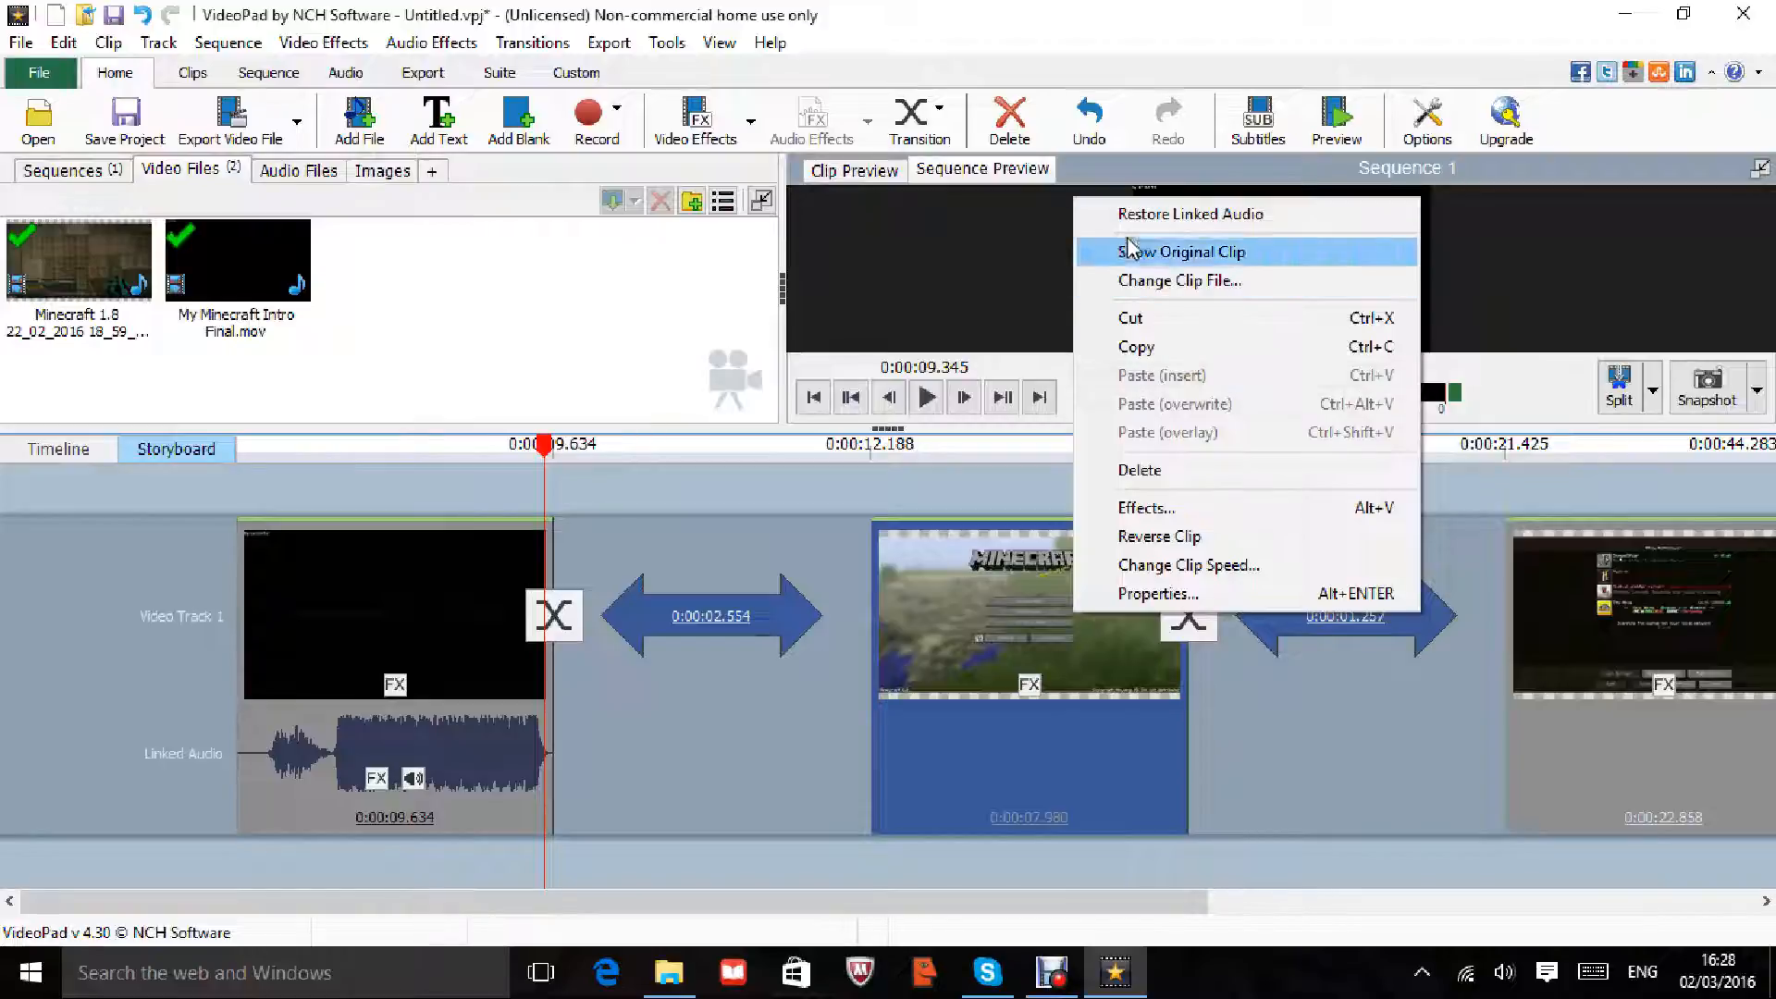
left_click(611, 313)
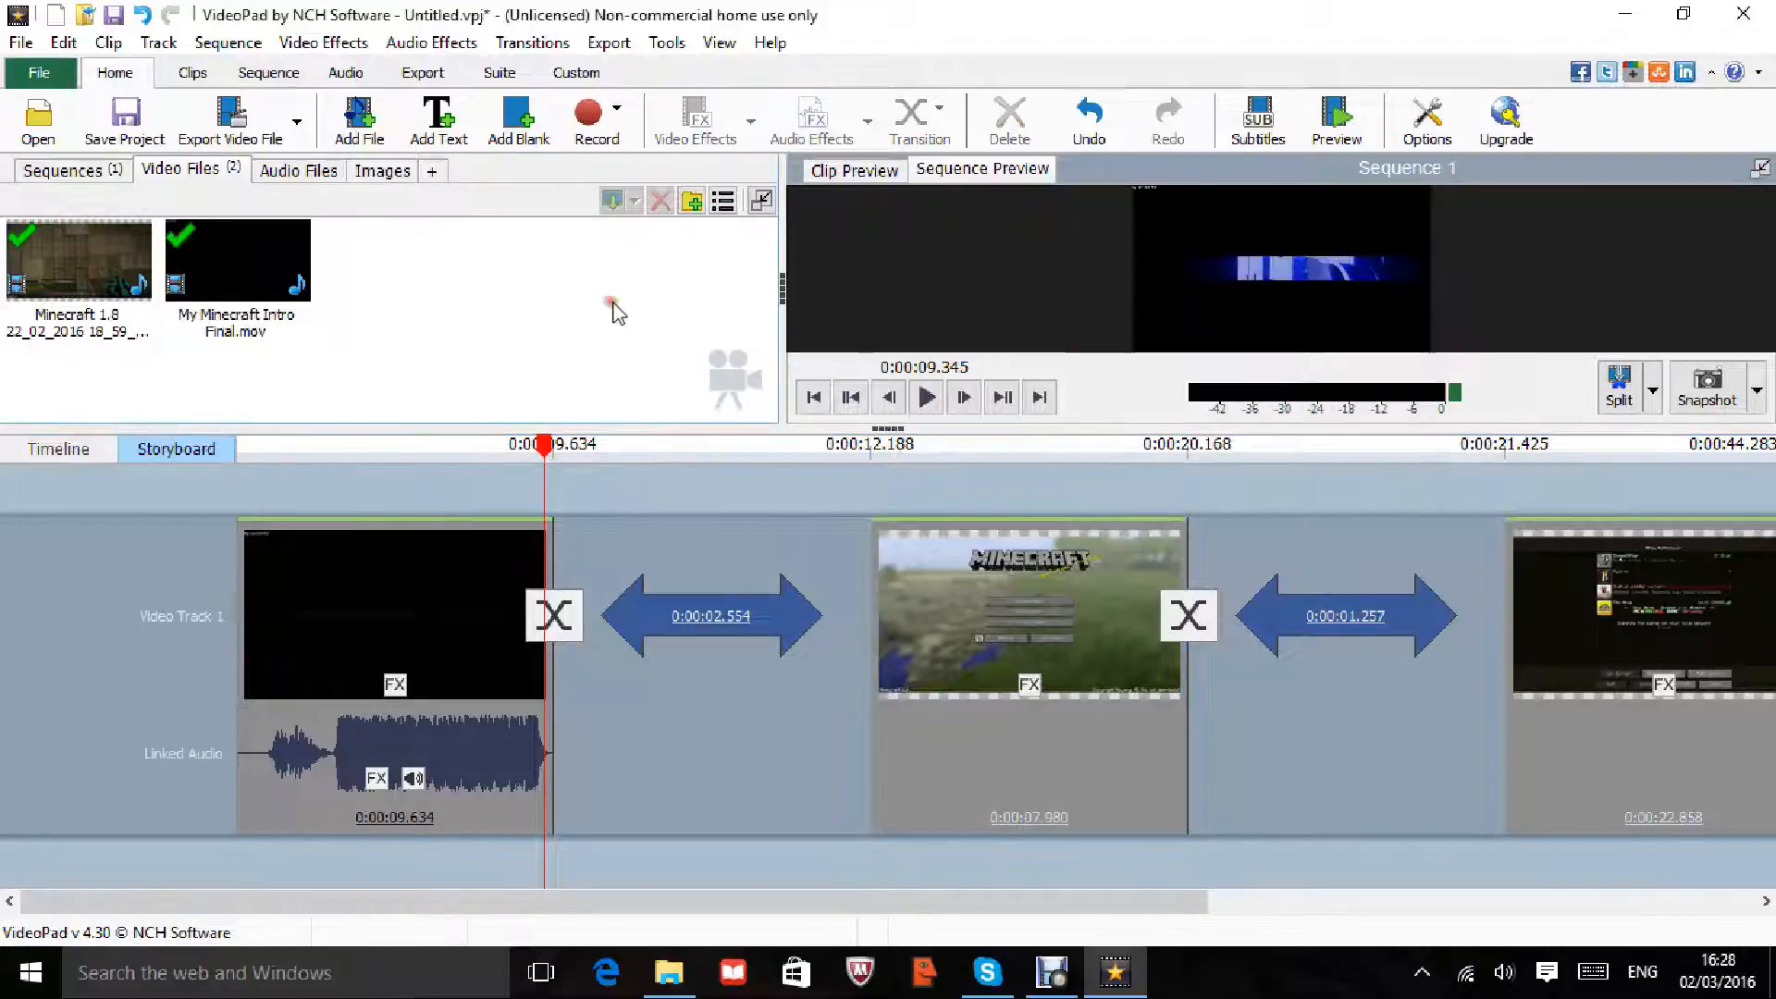
left_click(324, 46)
mouse_move(407, 53)
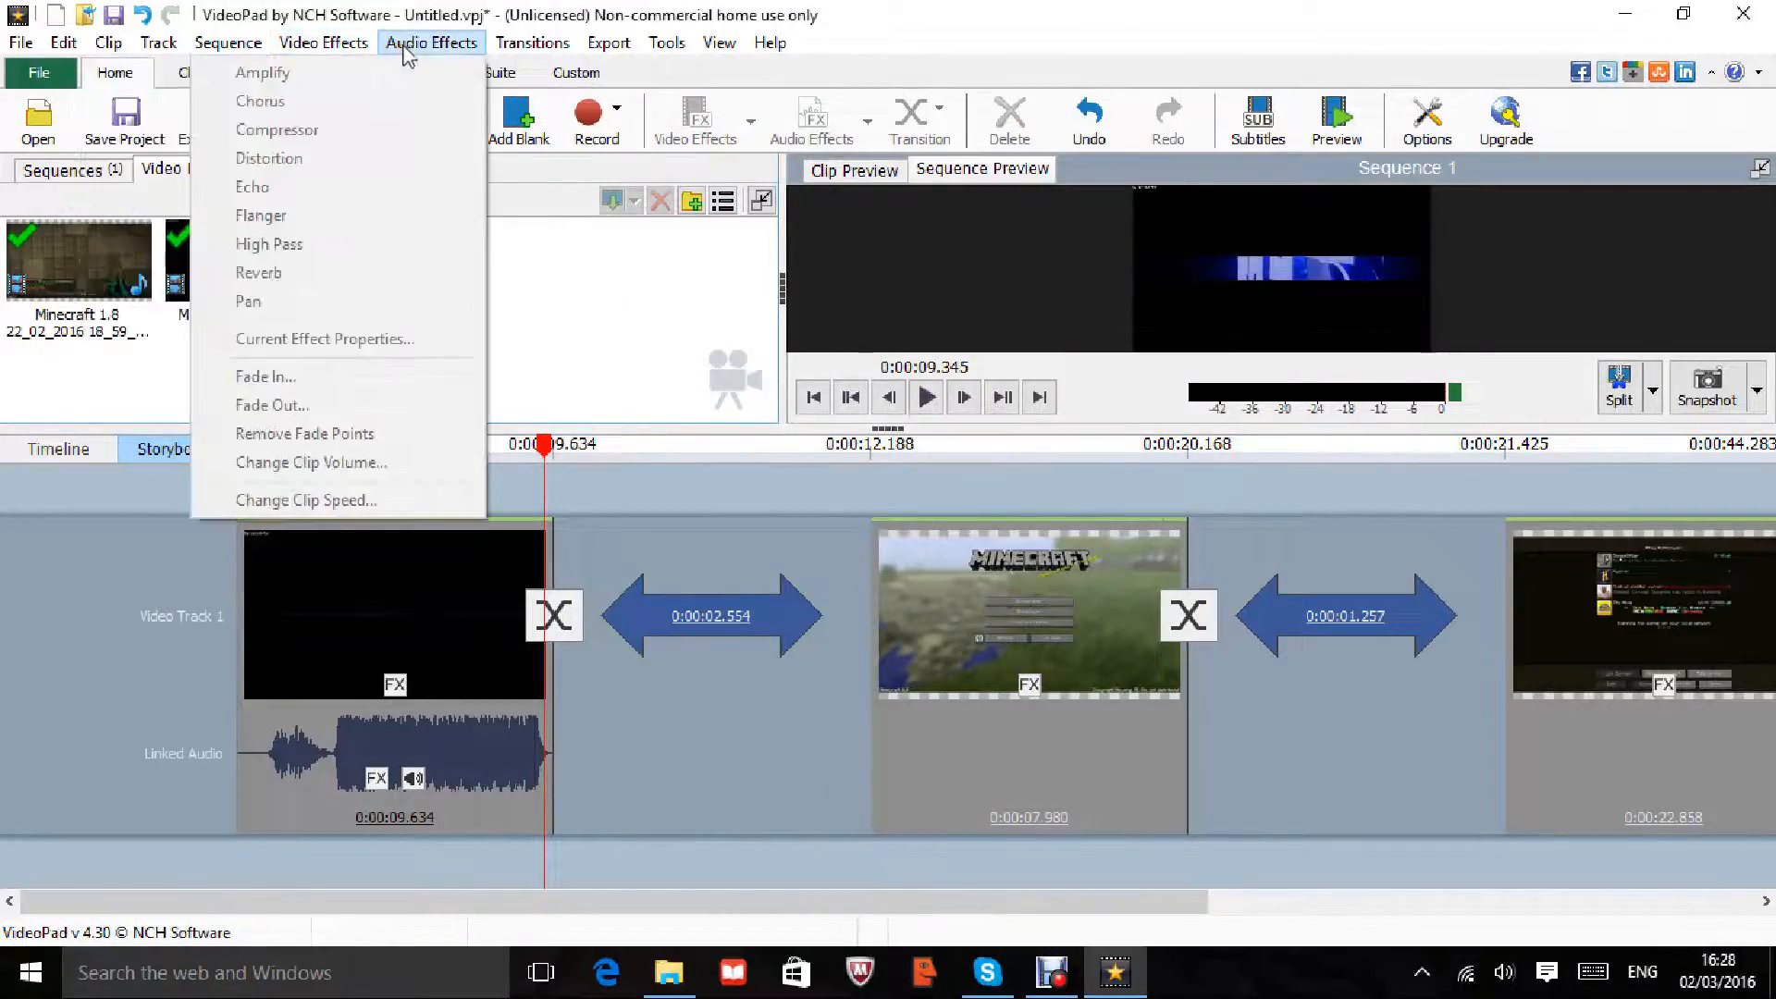
mouse_move(310, 54)
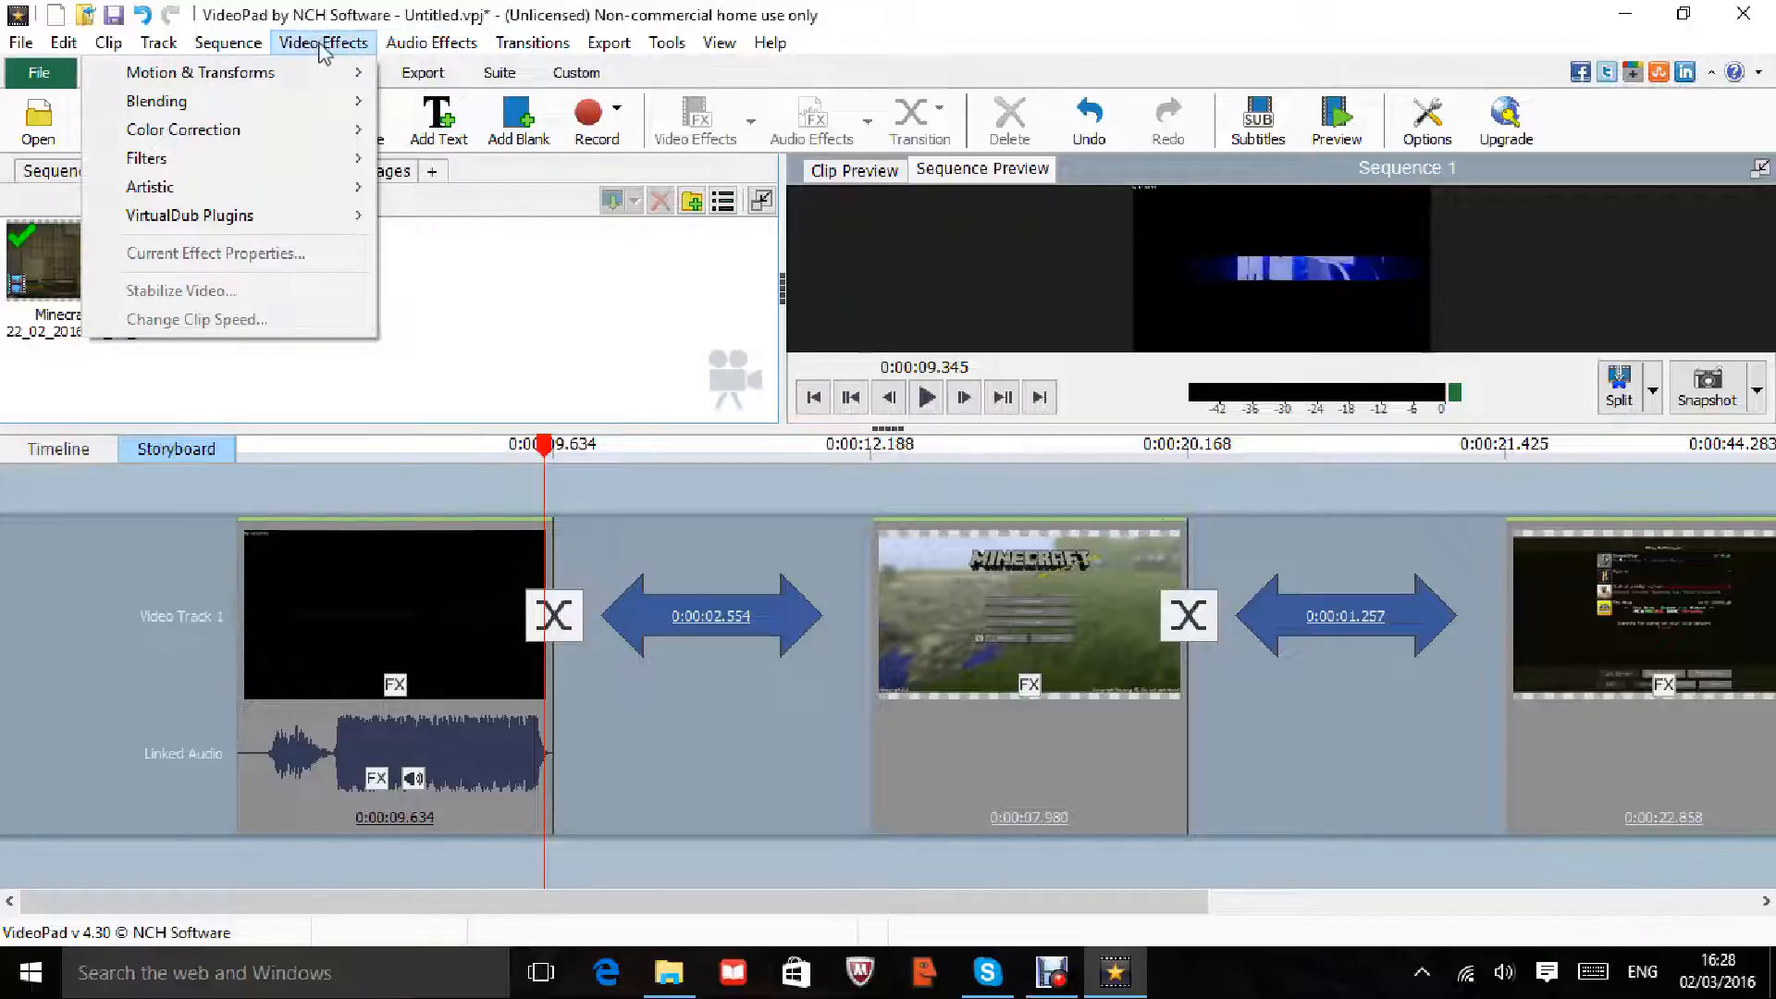
mouse_move(277, 188)
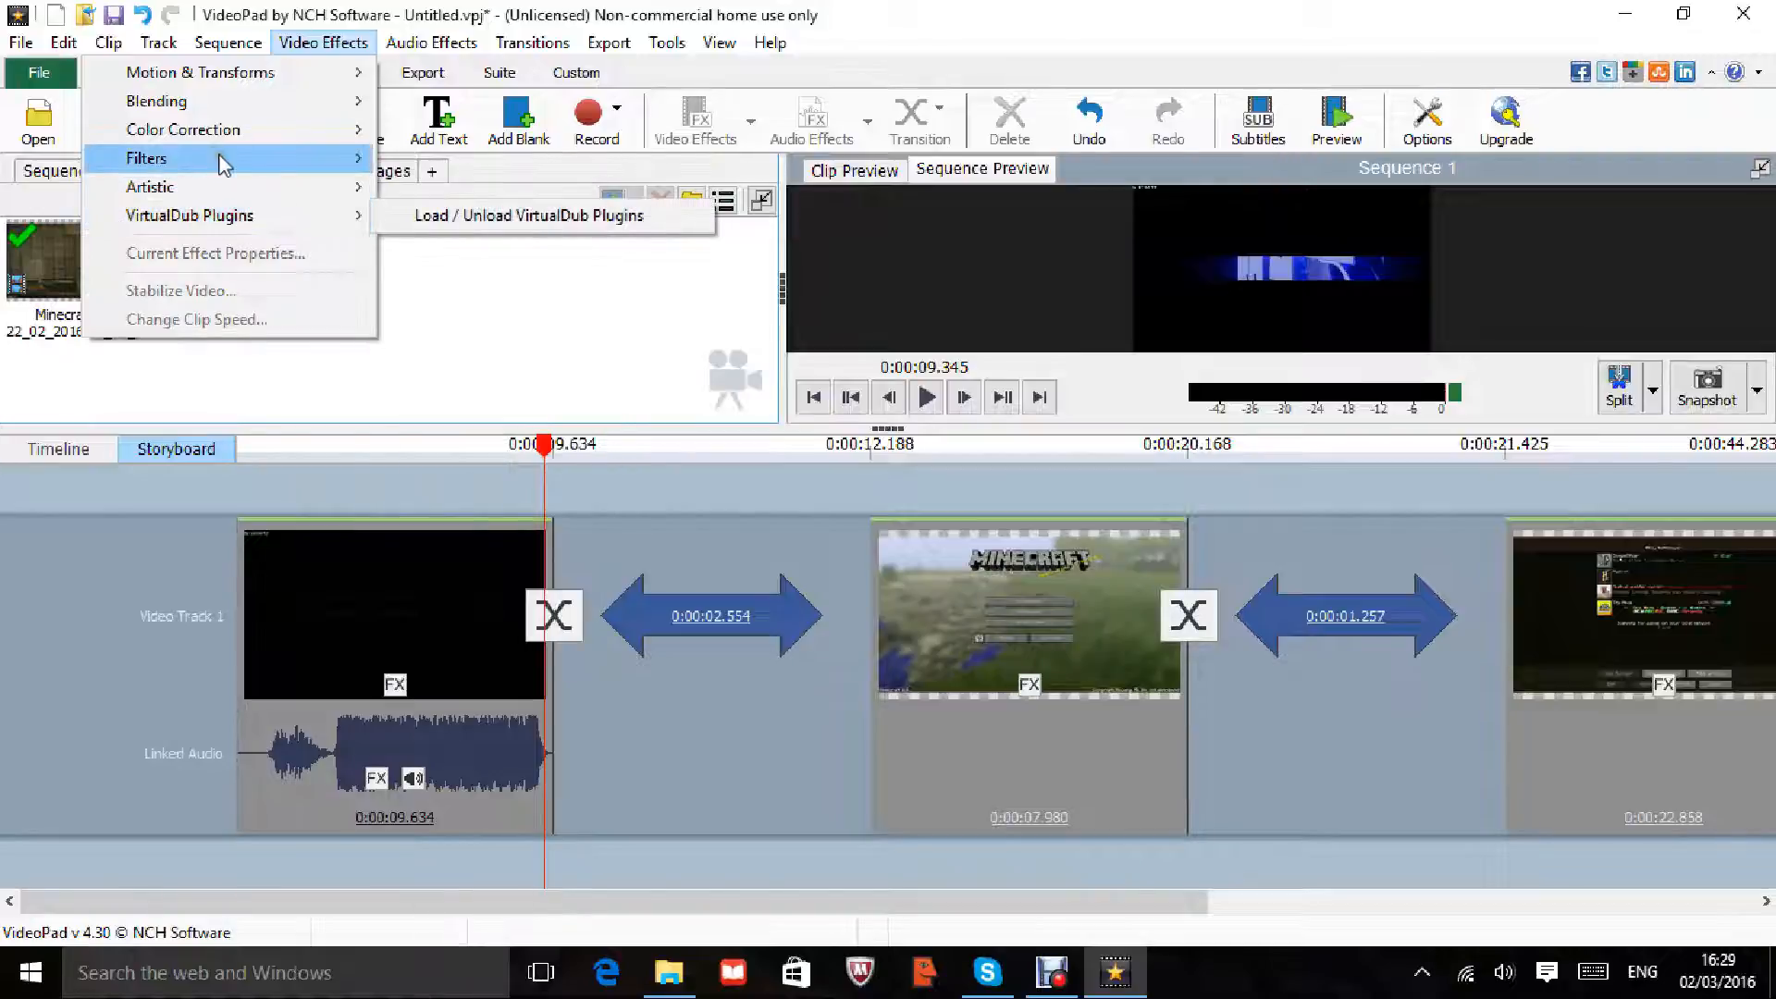
mouse_move(215, 137)
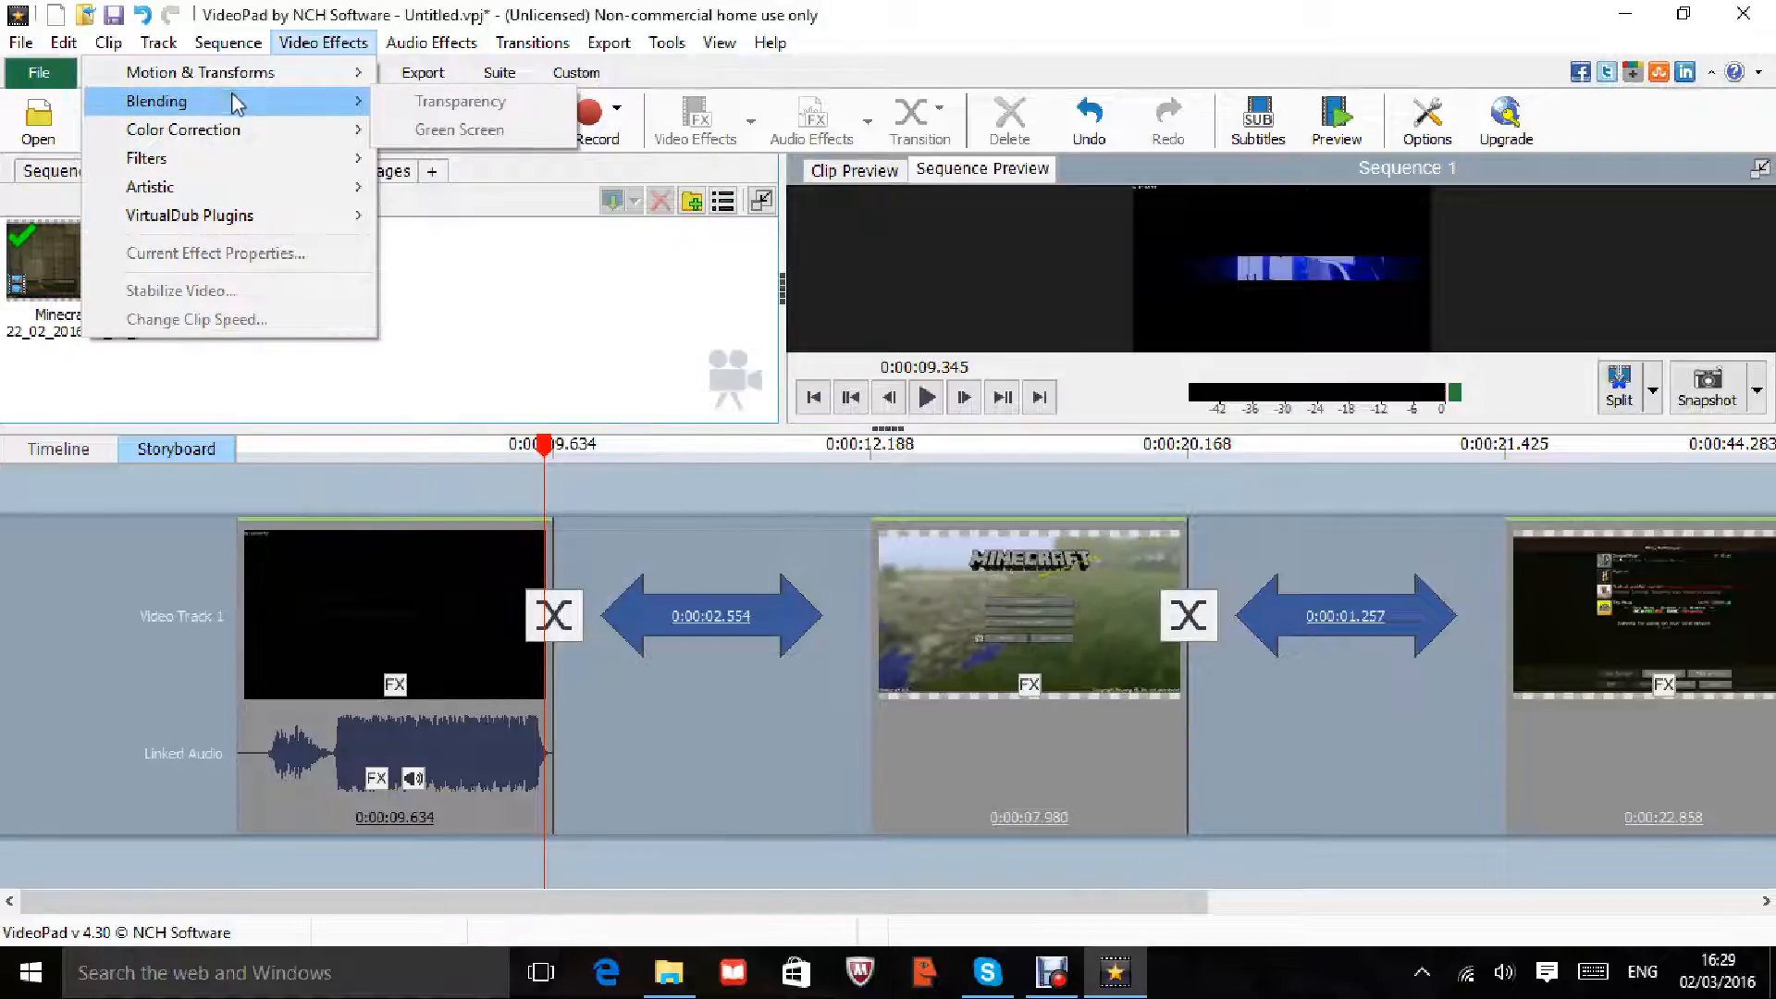
mouse_move(238, 89)
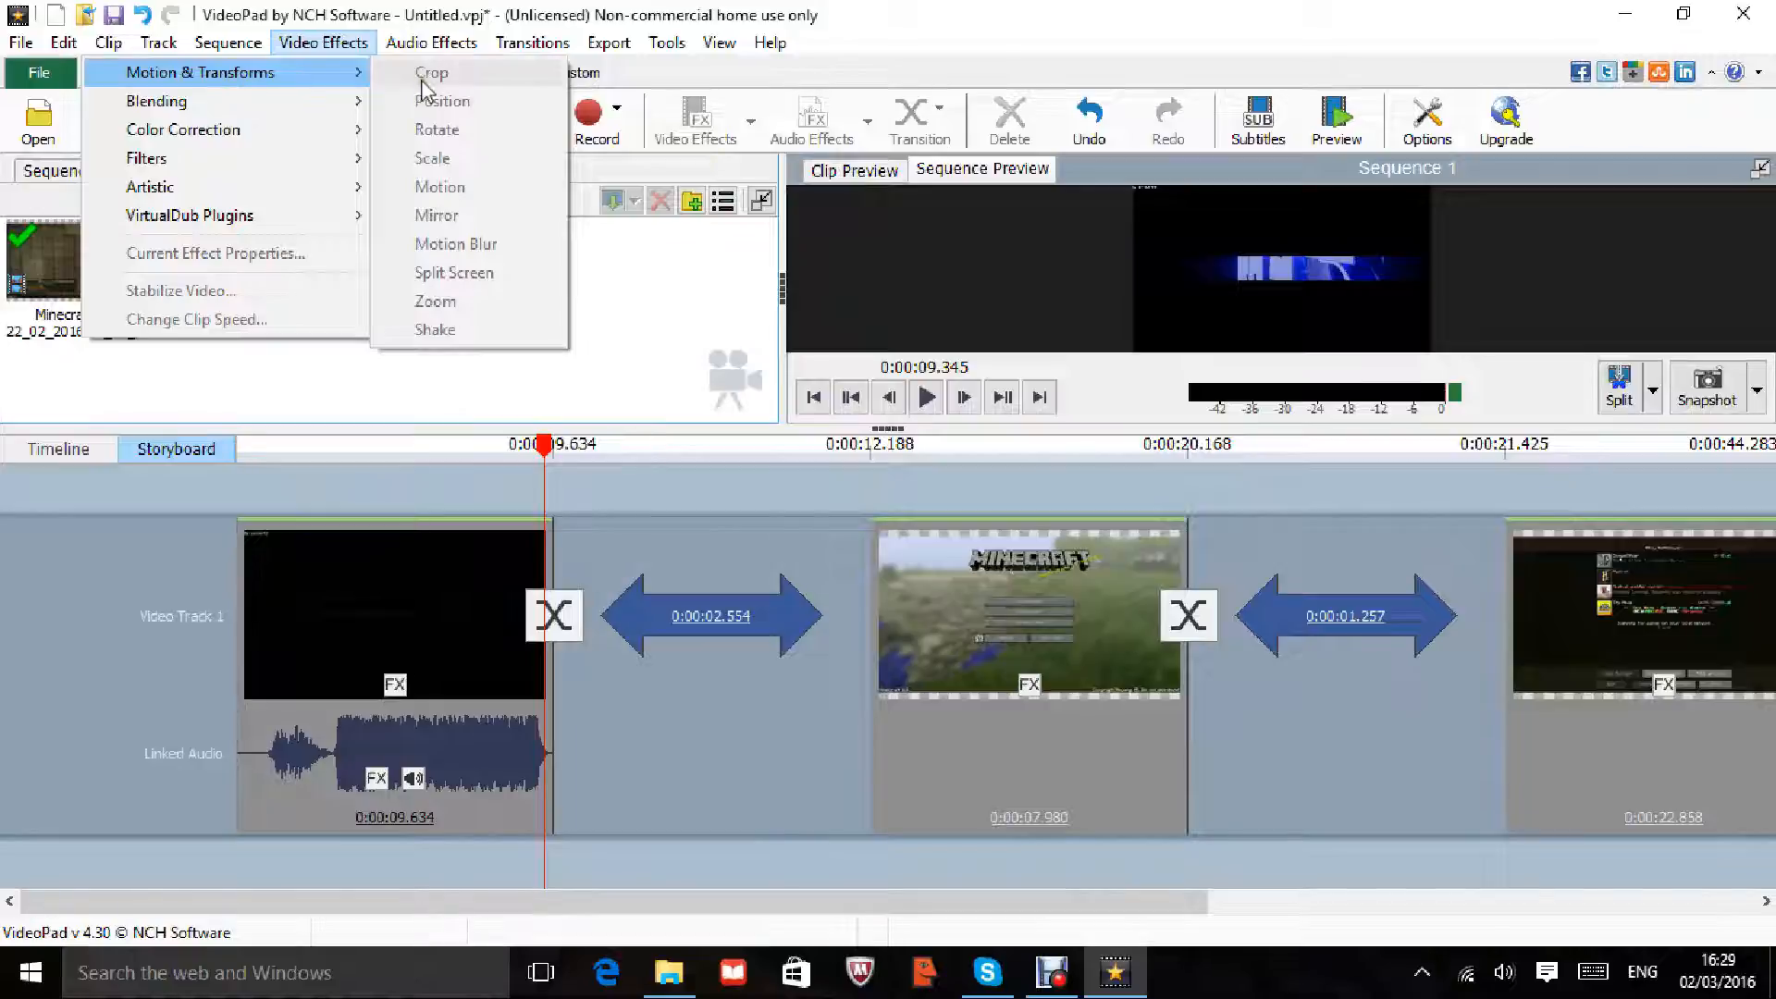
Step: Confirm the duration of the gap between the first two clips, then return to timeline view
left_click(611, 291)
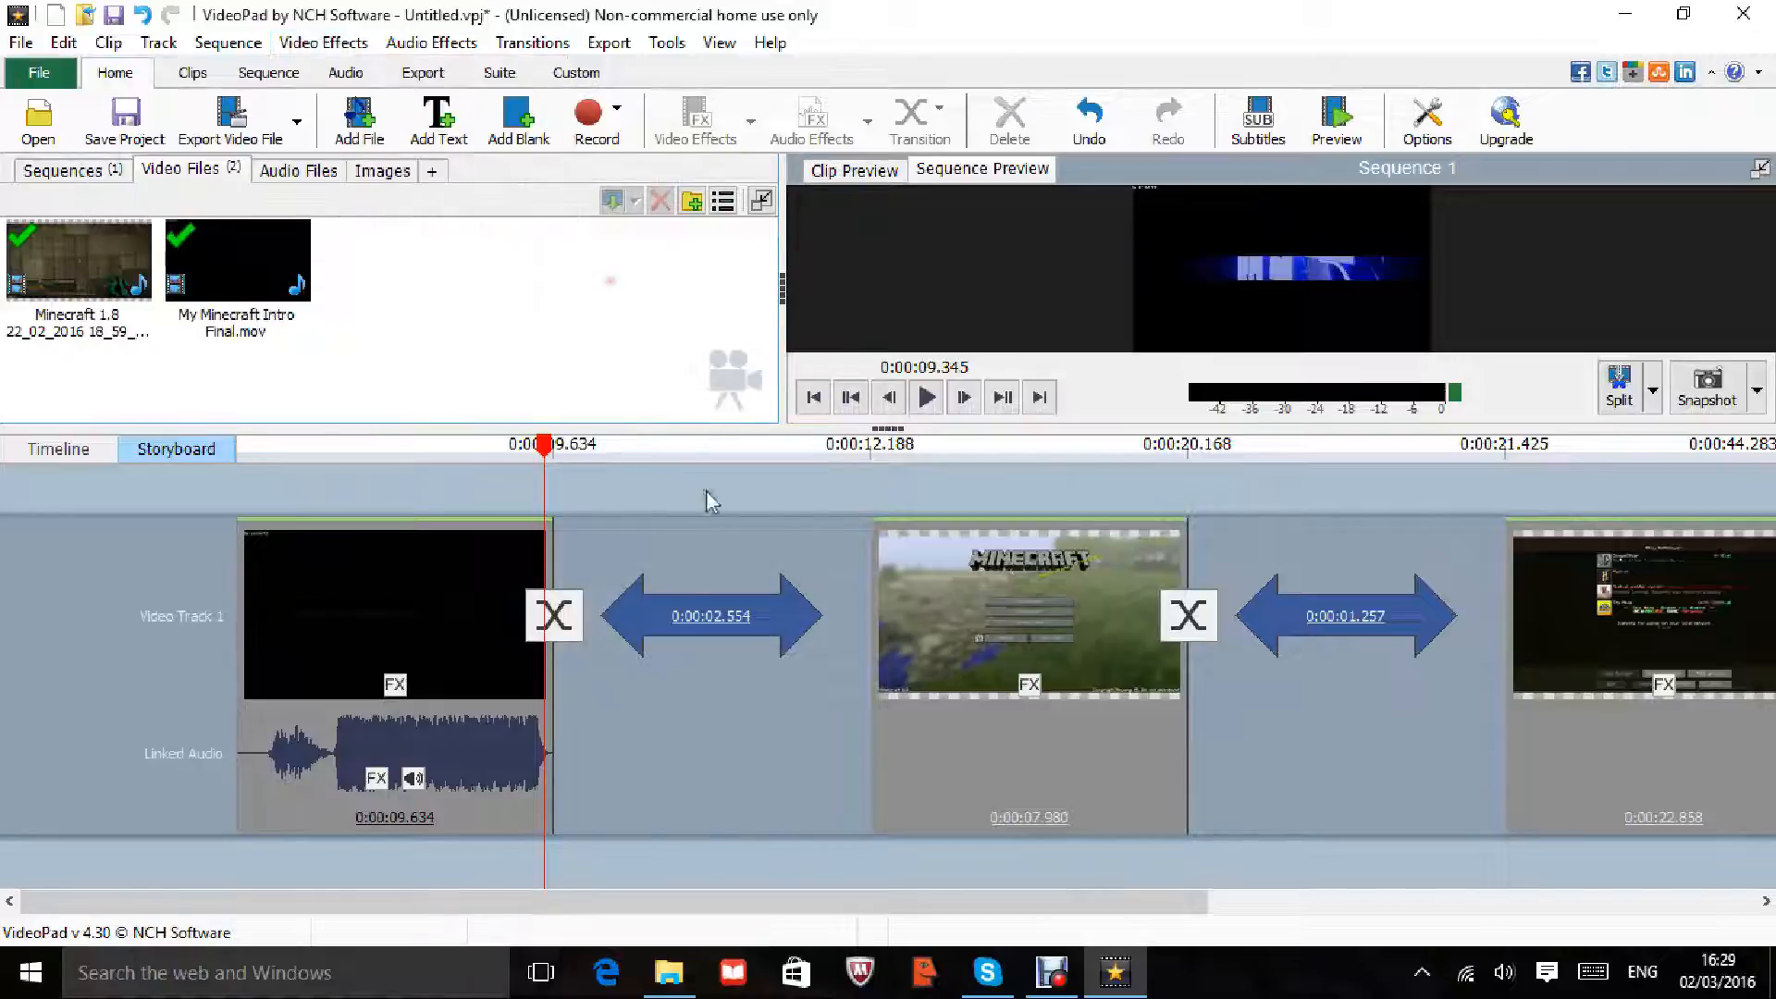
double_click(706, 496)
left_click(810, 533)
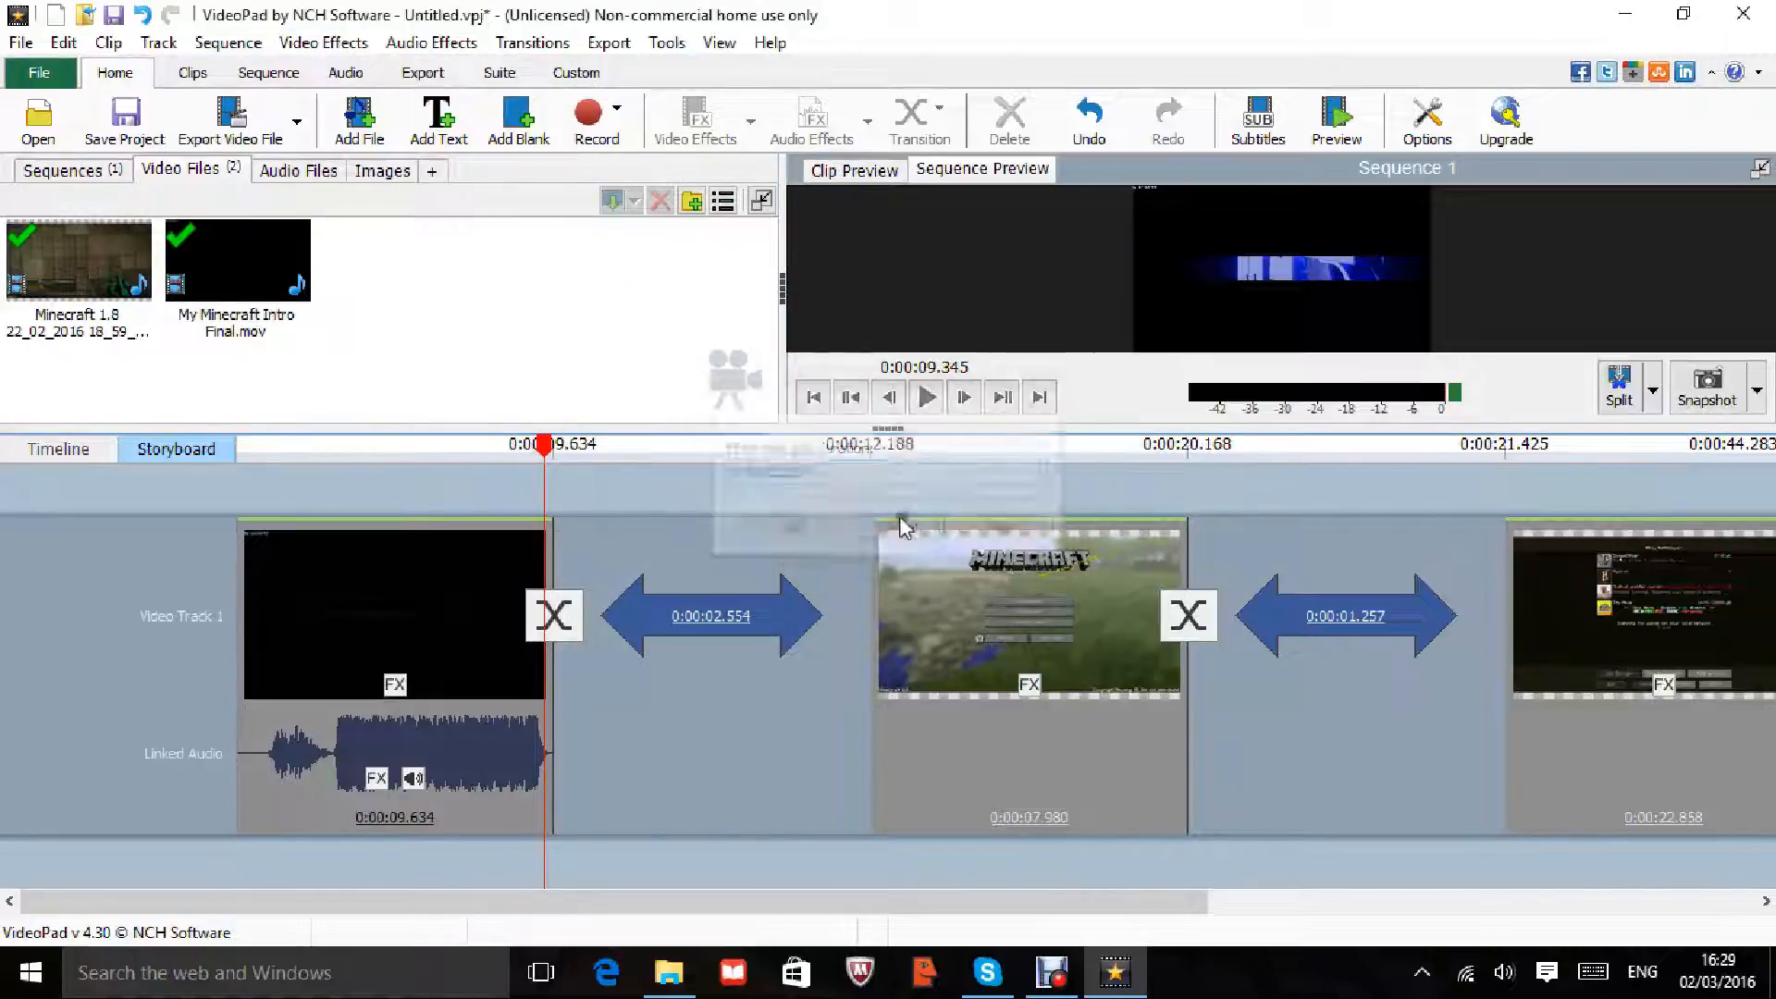
left_click(99, 460)
left_click(905, 619)
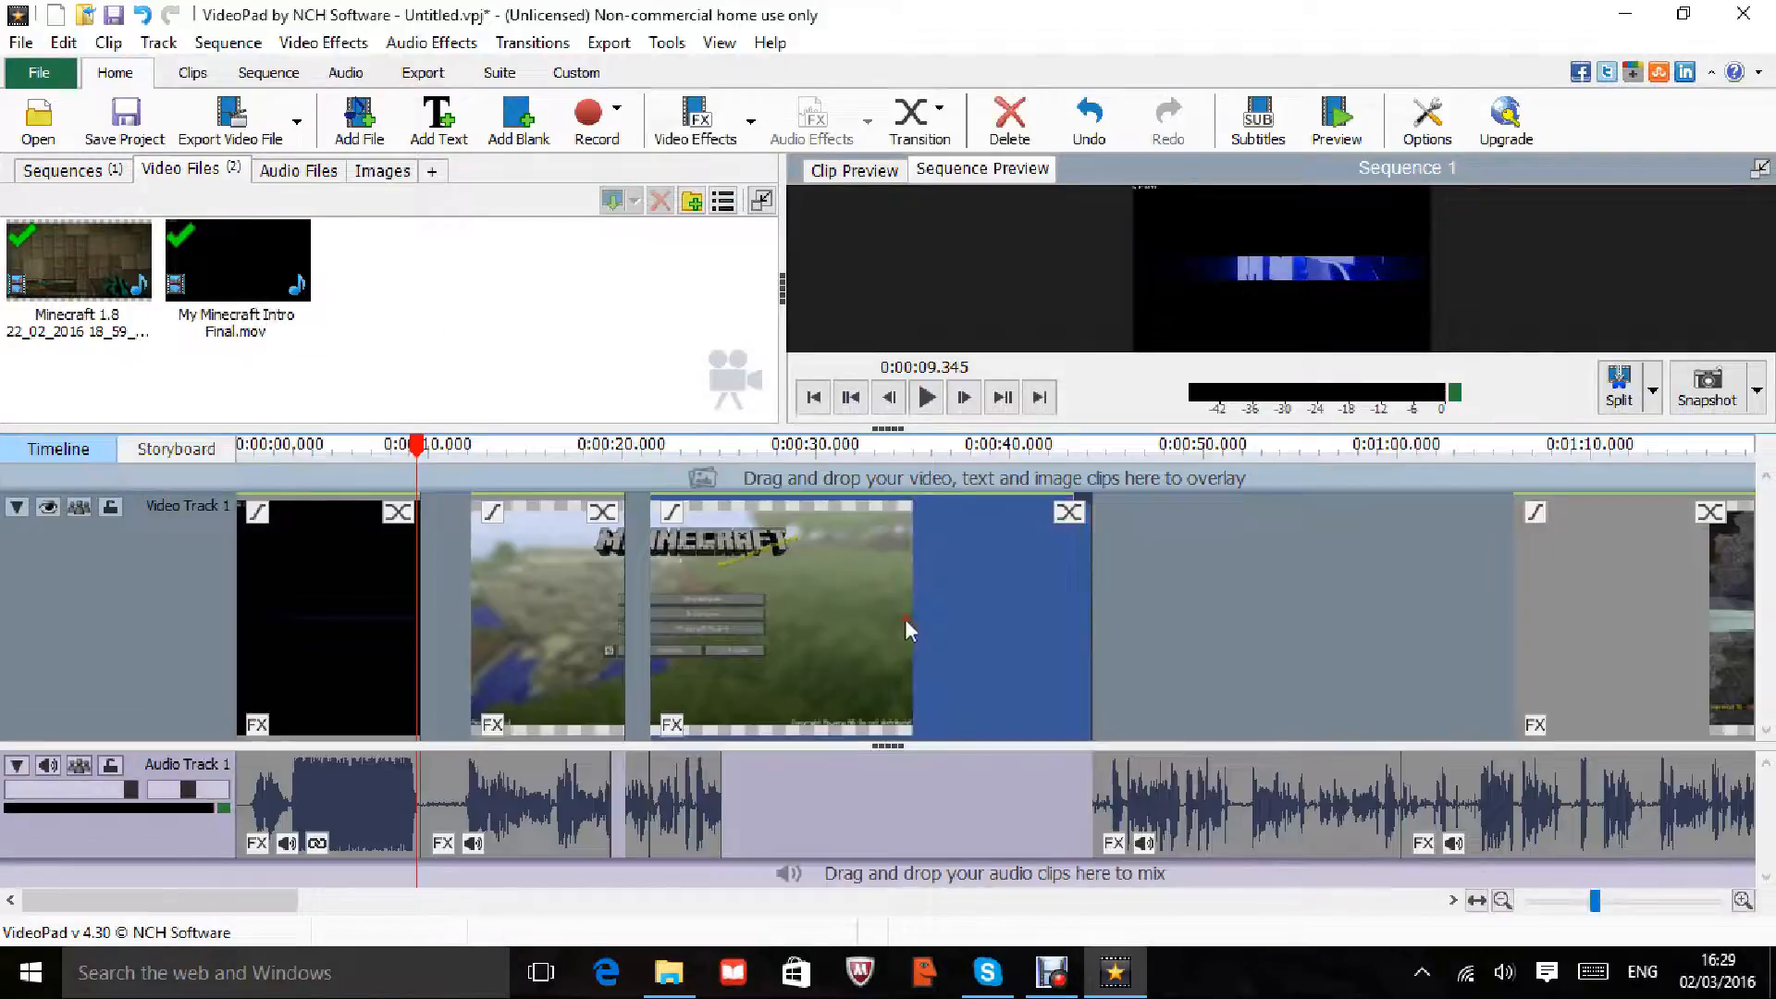
Step: Add a Zoom effect to the Minecraft title clip, cropped to the logo from X1 27.43%, Y1 6.70%
left_click(1252, 585)
left_click(809, 555)
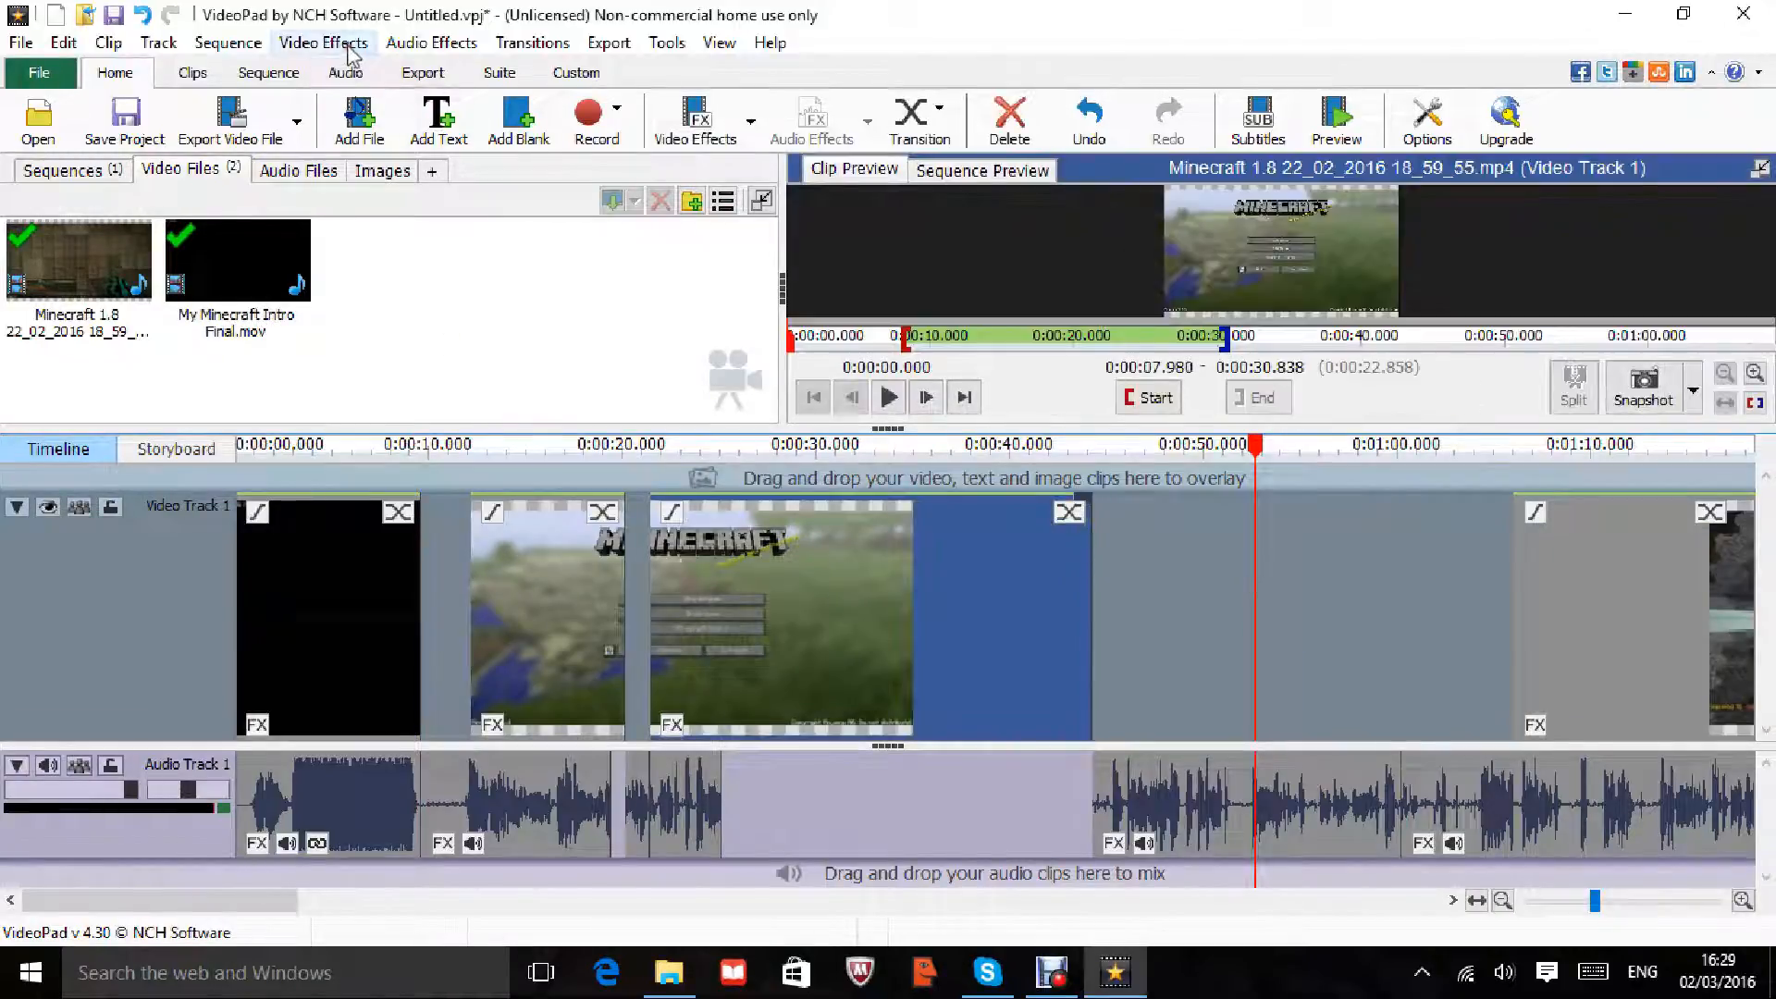
left_click(323, 43)
mouse_move(246, 82)
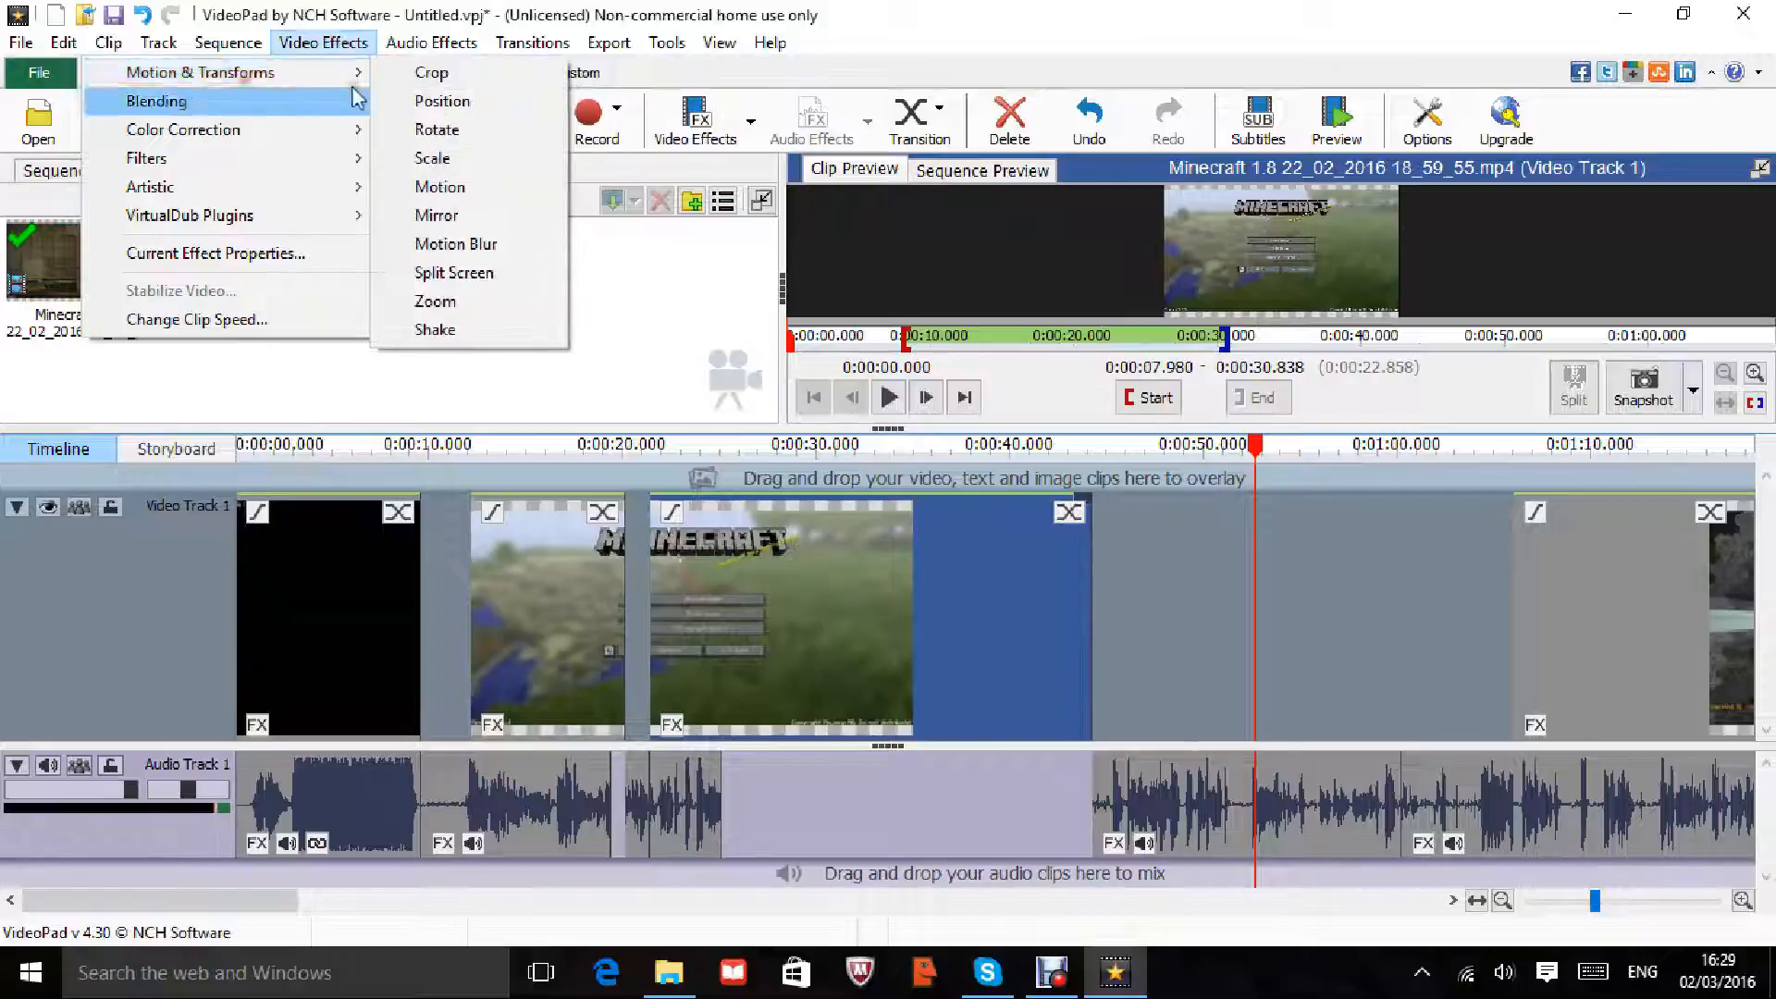
left_click(433, 298)
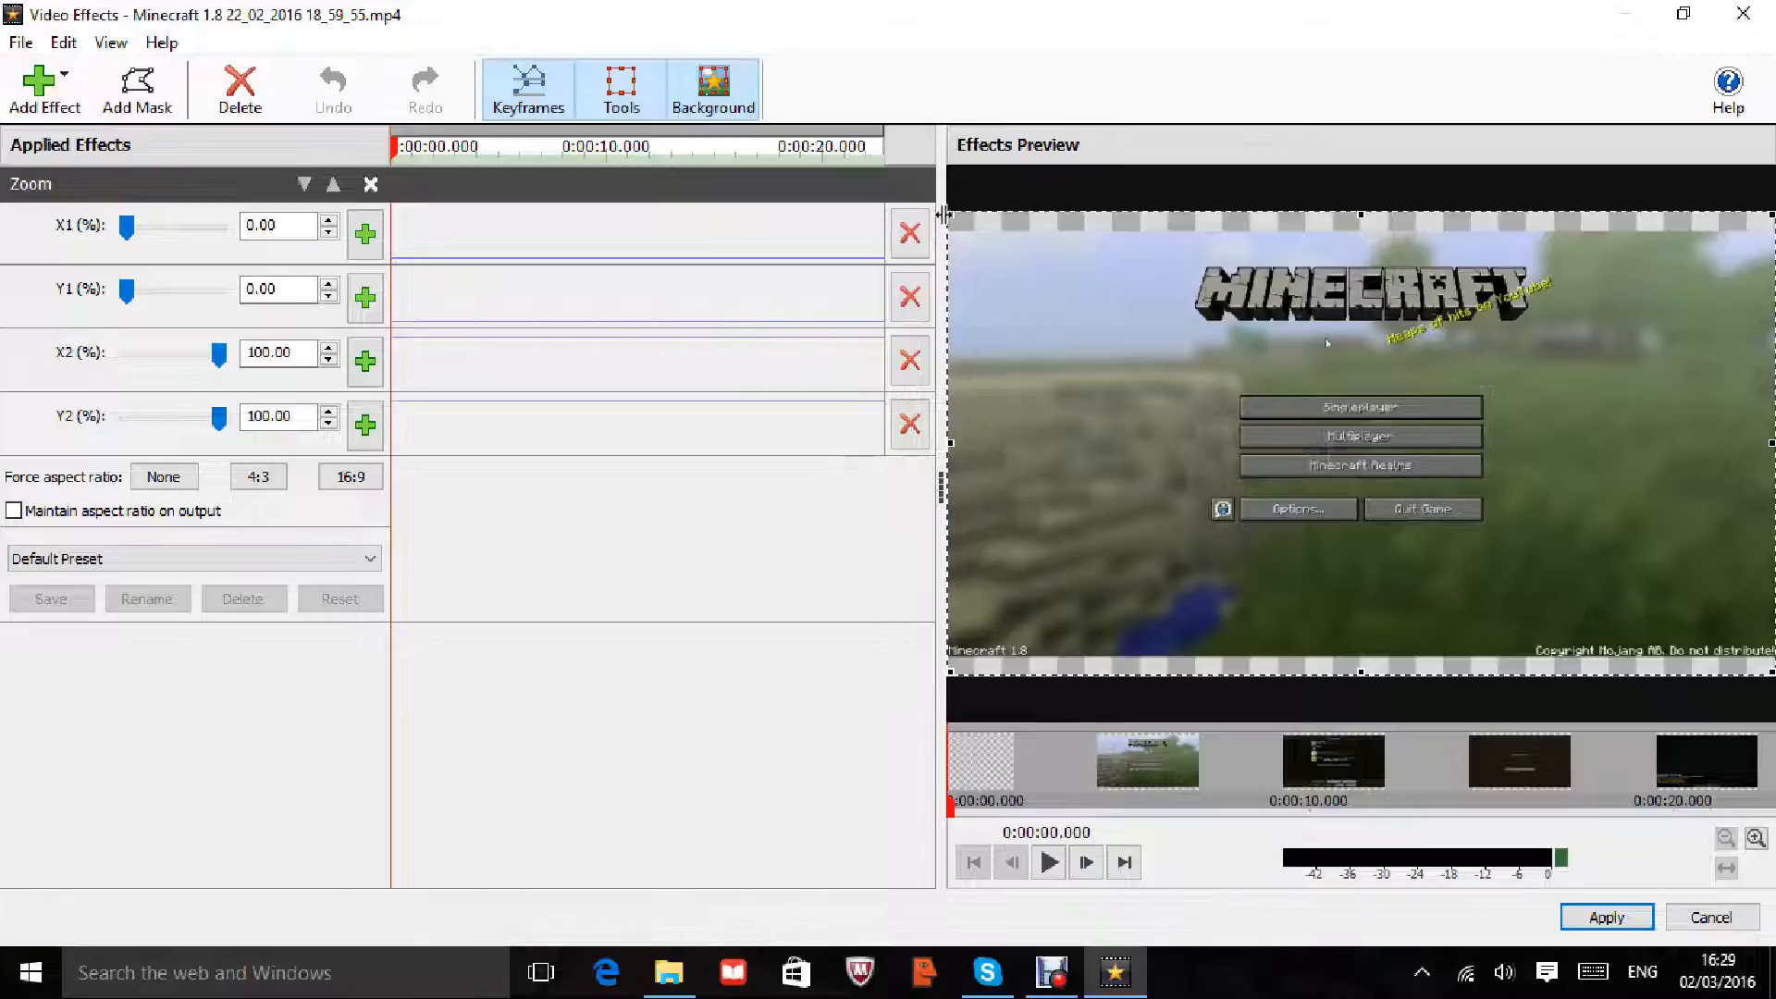
left_click_drag(942, 215, 1175, 243)
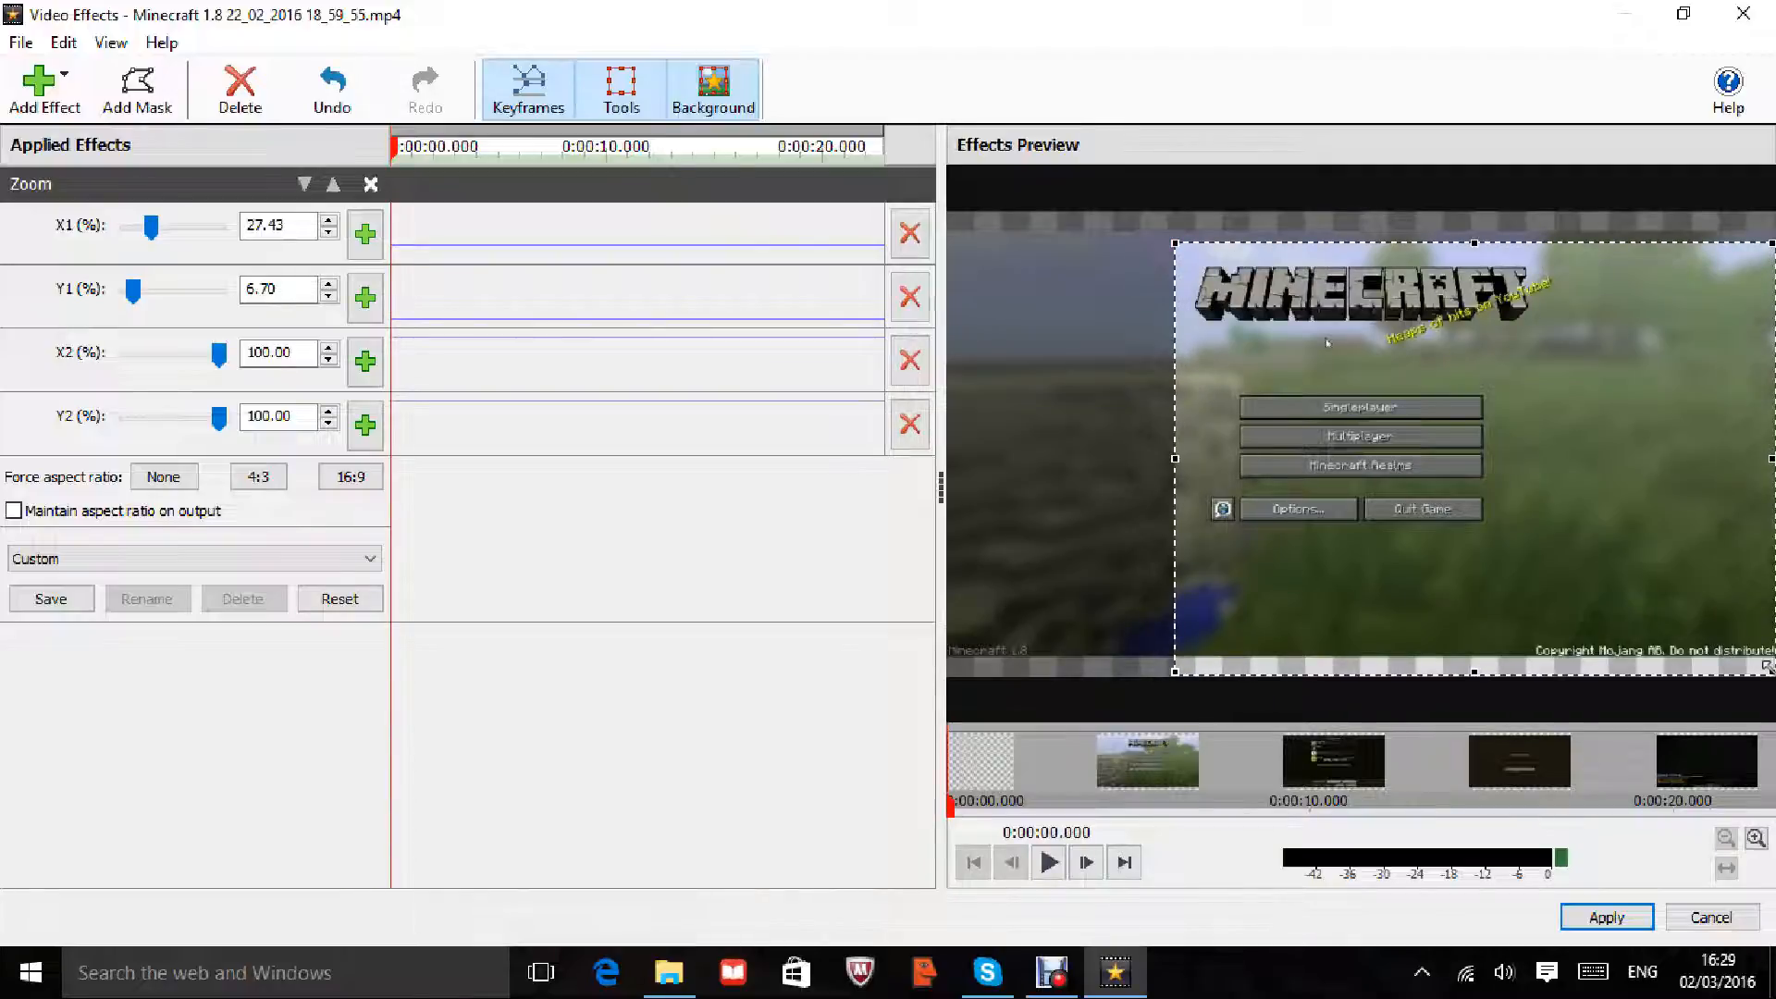
left_click_drag(1772, 673, 1560, 357)
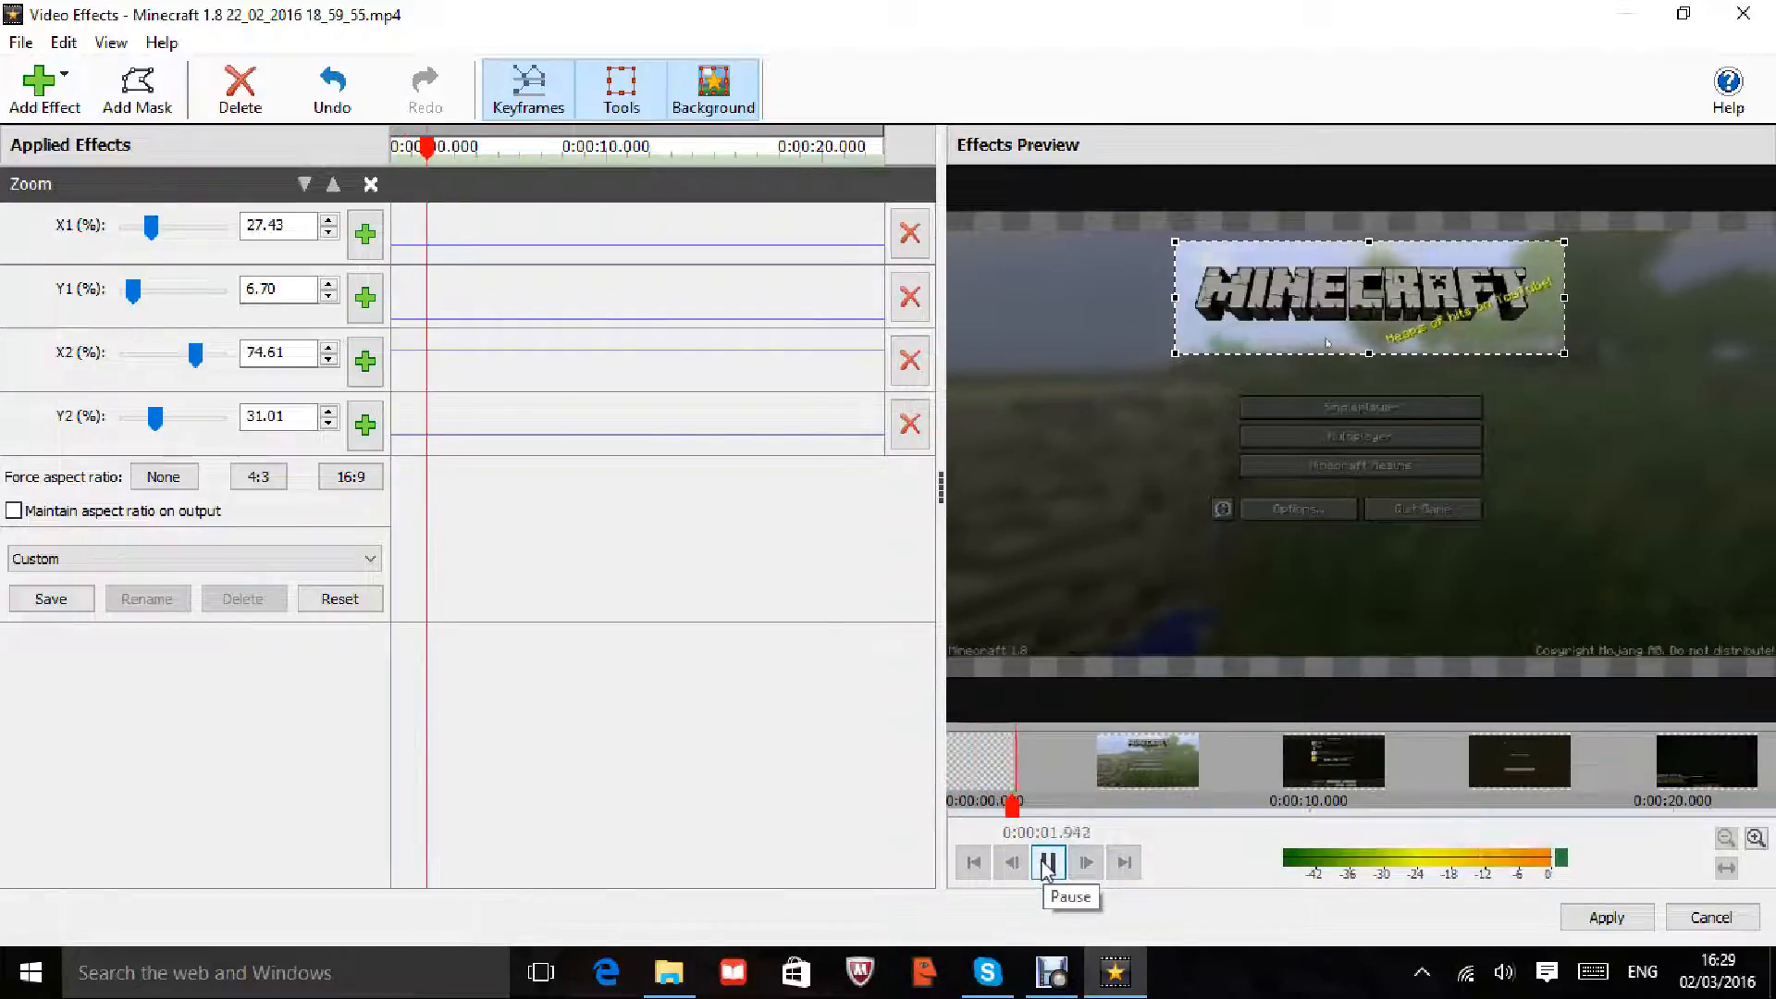
Step: At about 2.5 s, add zoom keyframes showing the full frame: X1 0%, Y1 0%, X2 100%
left_click(1046, 865)
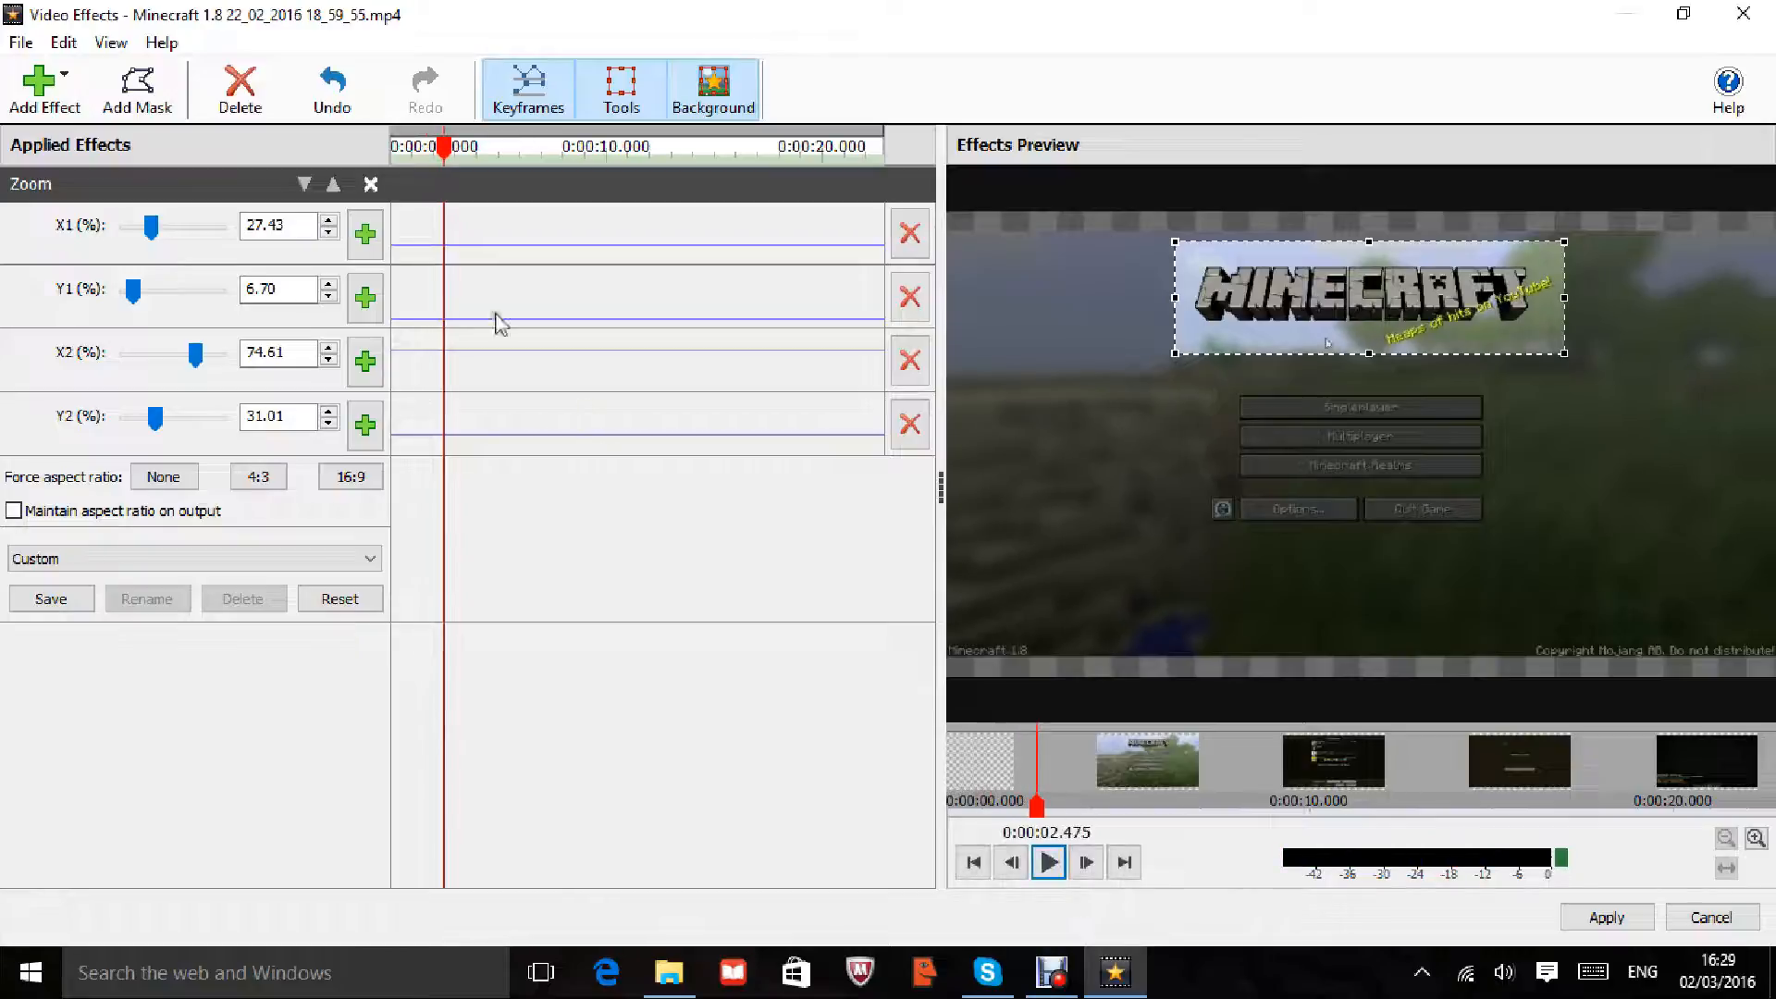
left_click(443, 246)
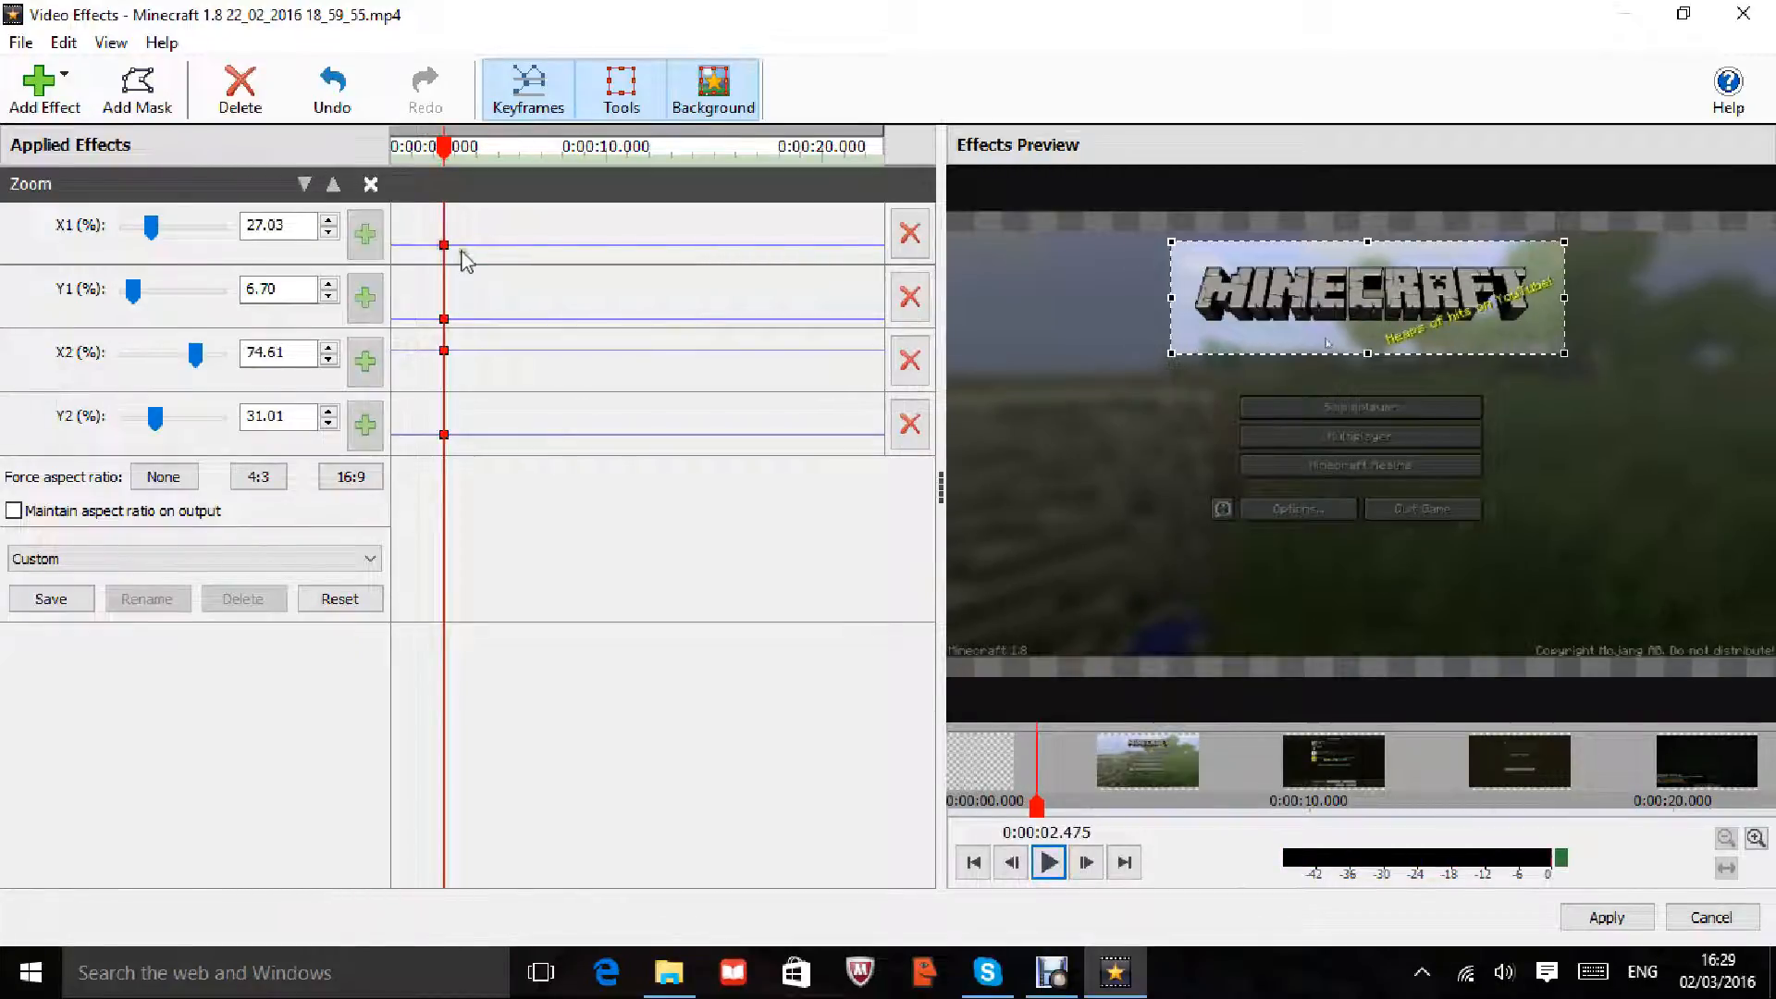
left_click_drag(448, 159, 407, 166)
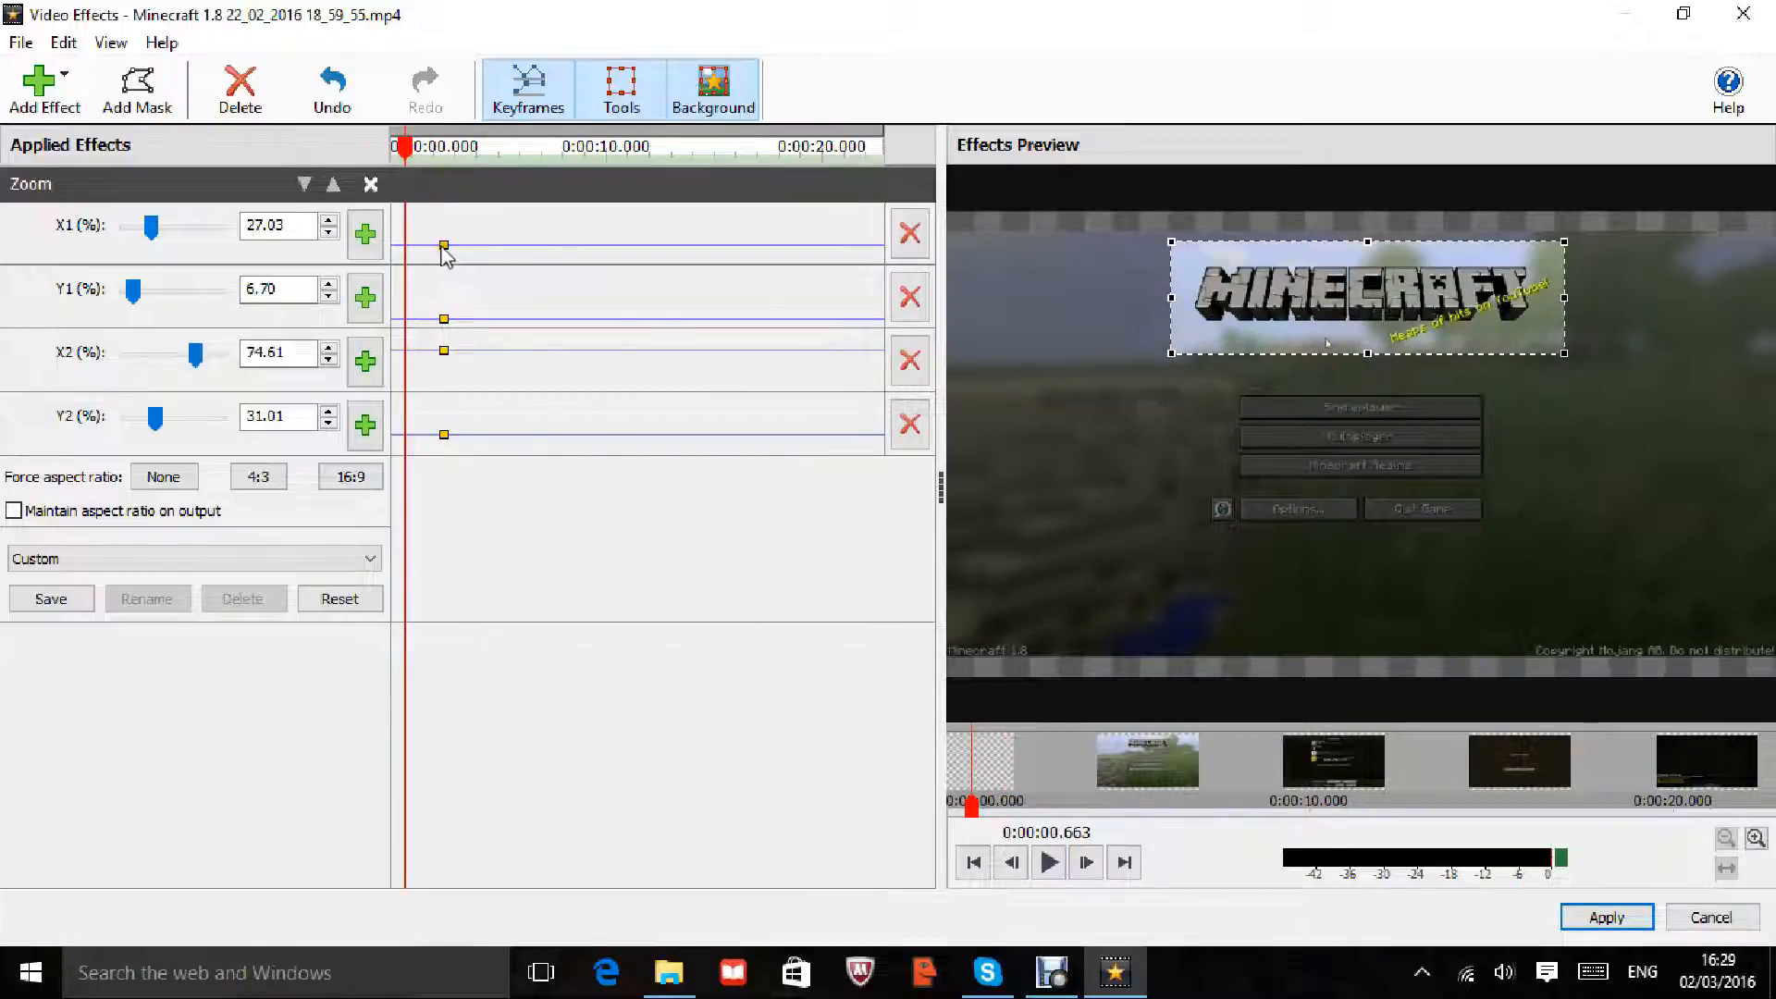
left_click_drag(442, 248, 446, 345)
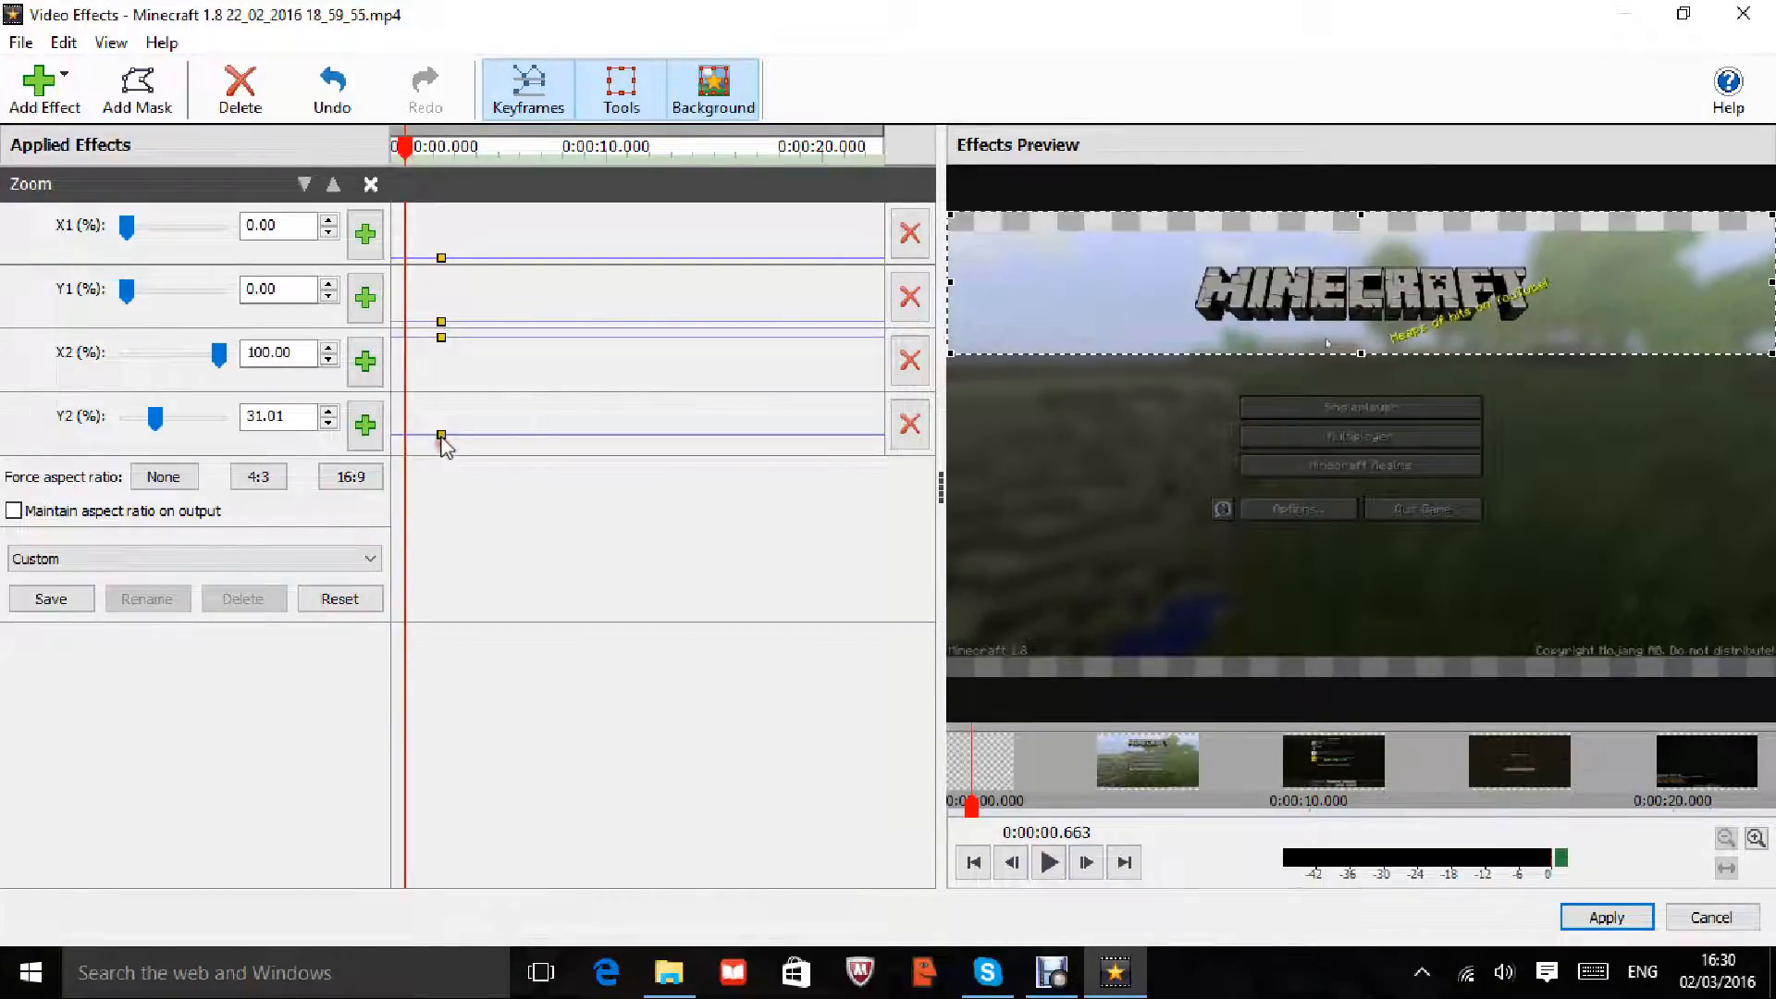
left_click_drag(443, 439, 446, 390)
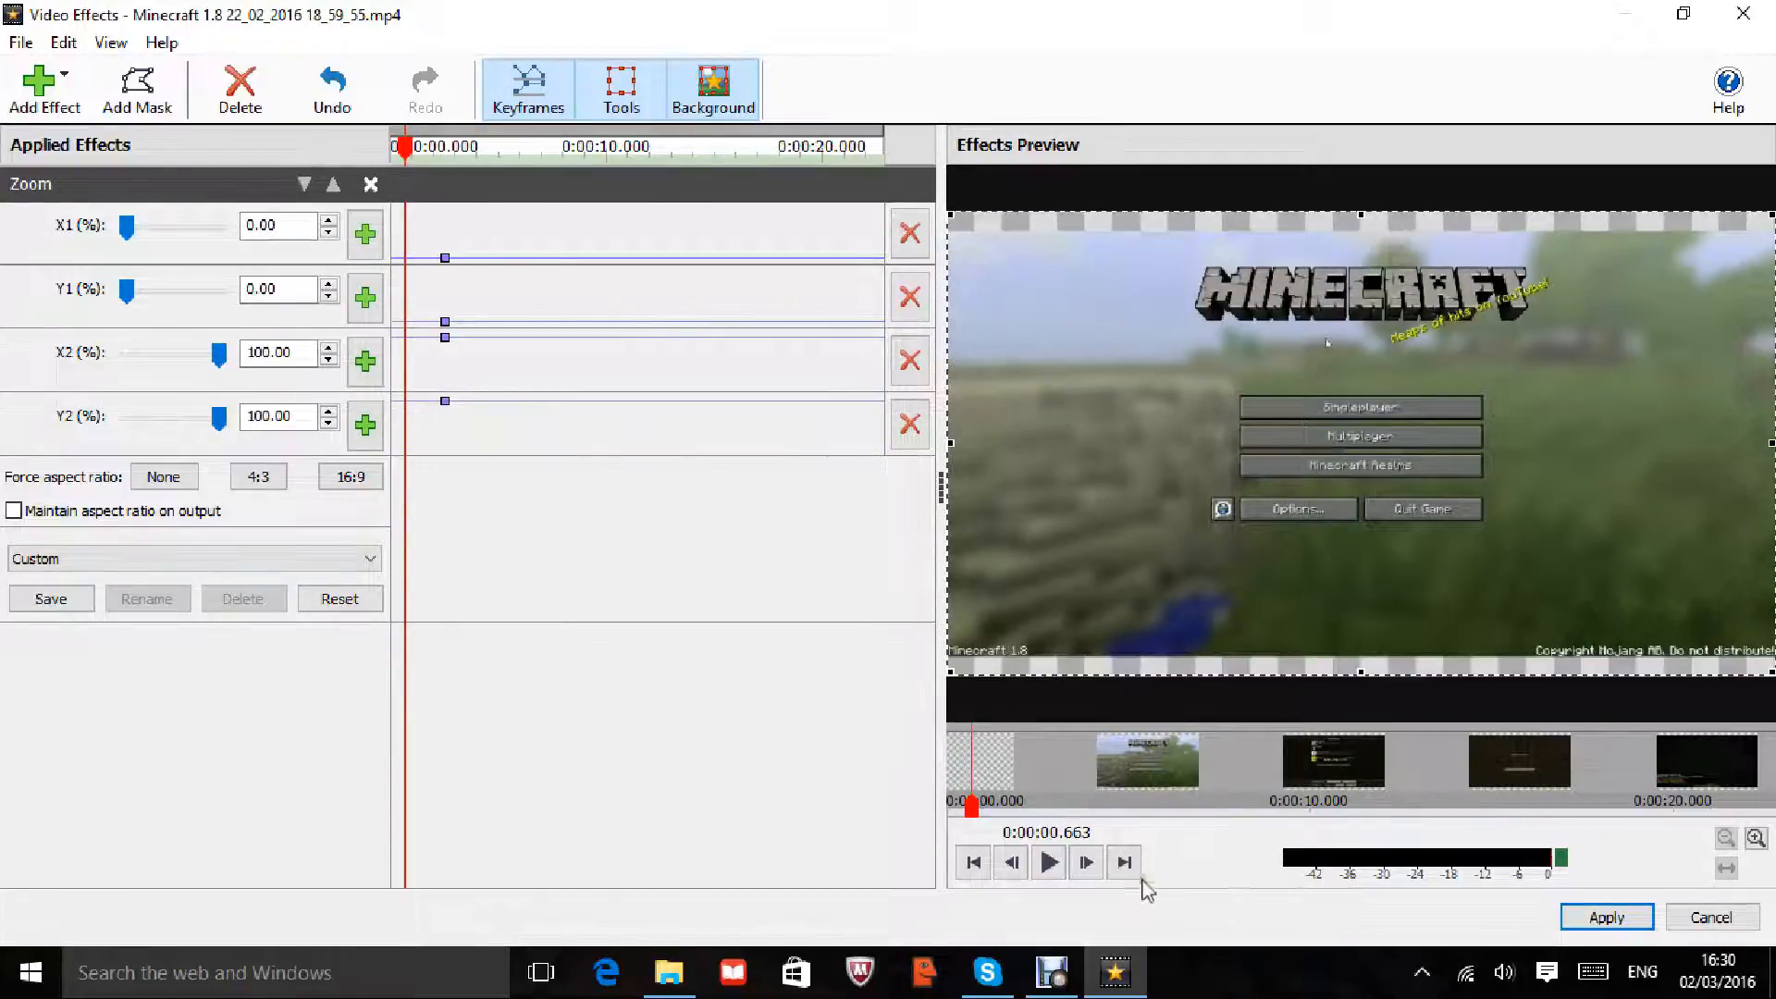
Step: Add zoom keyframes at 3.983 s framing the MINECRAFT logo, then shift them to about 4.9 s
left_click_drag(399, 159, 396, 159)
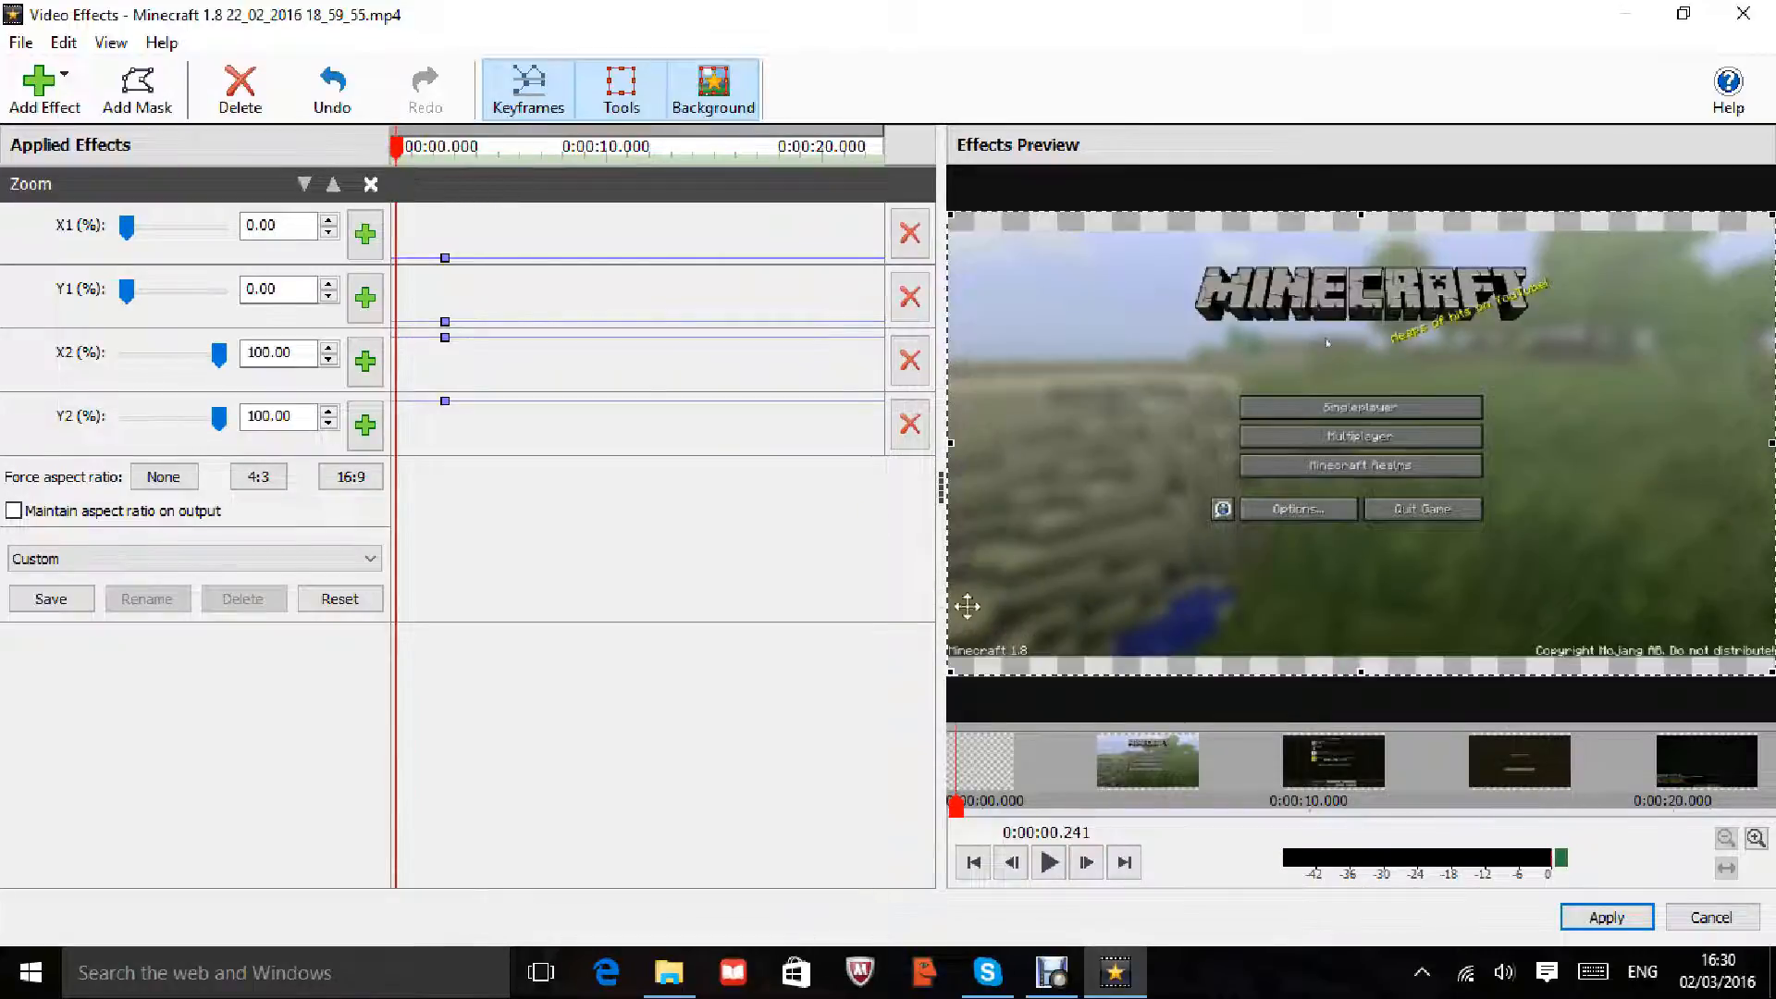
left_click(1052, 863)
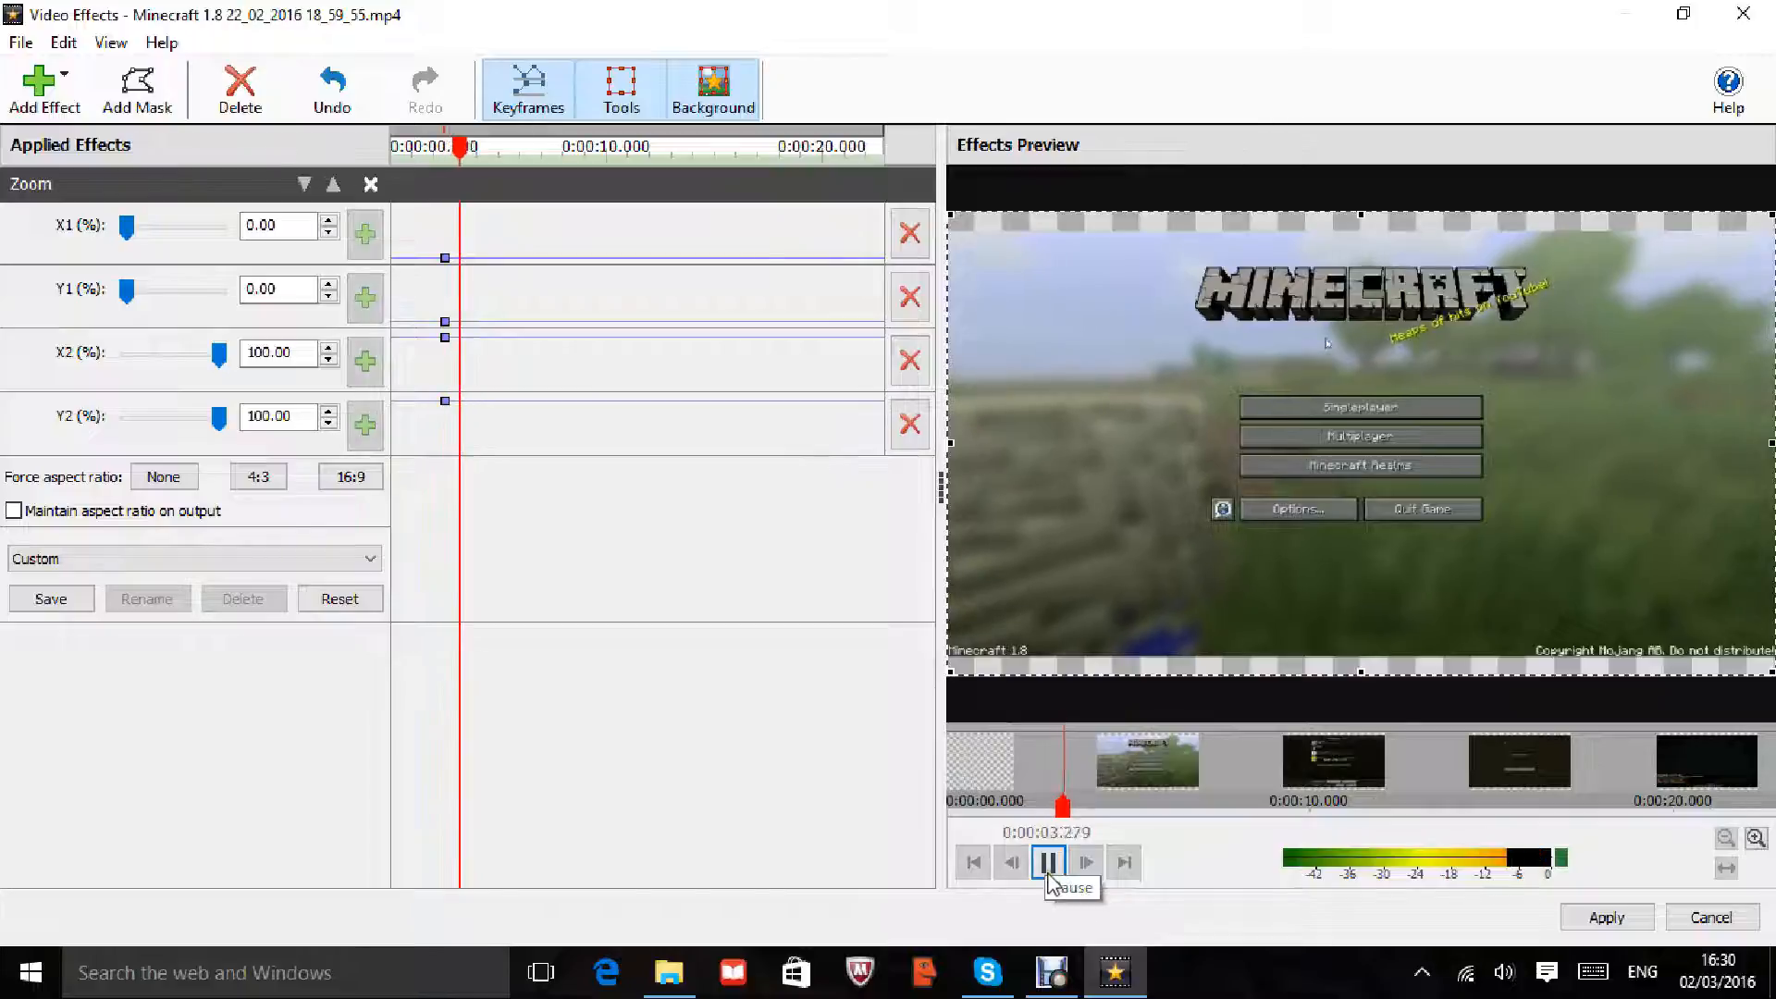
left_click(1049, 863)
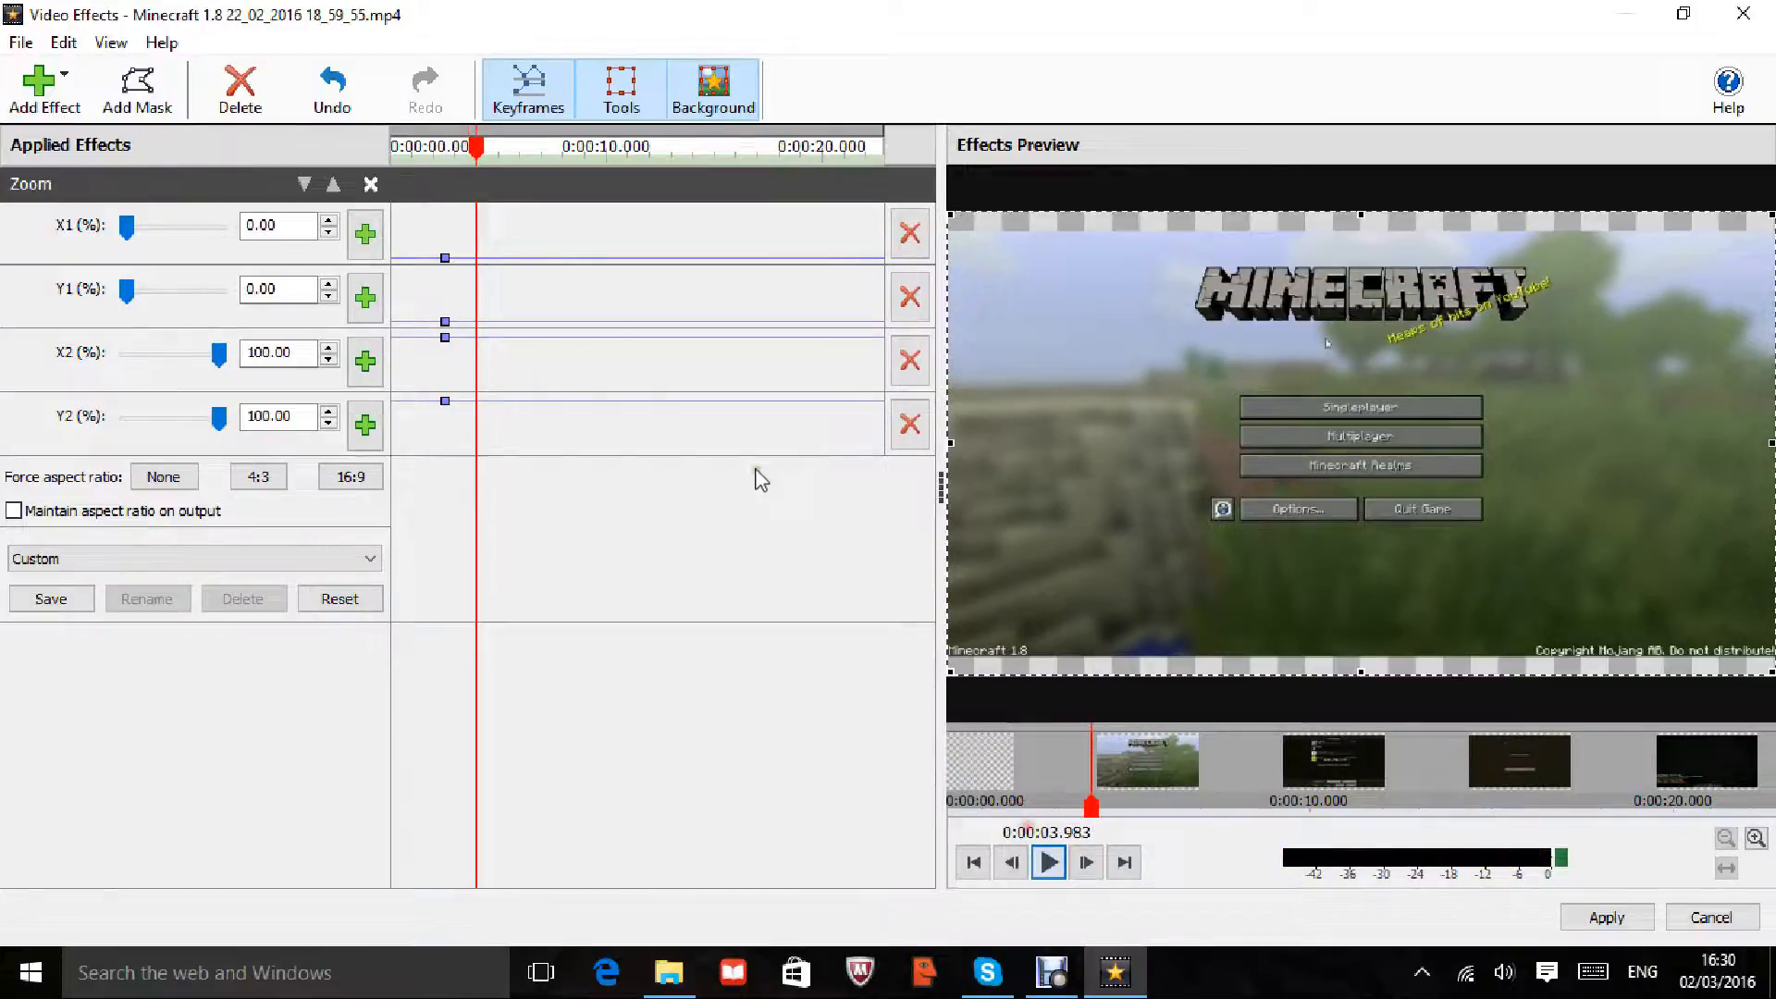
left_click(482, 258)
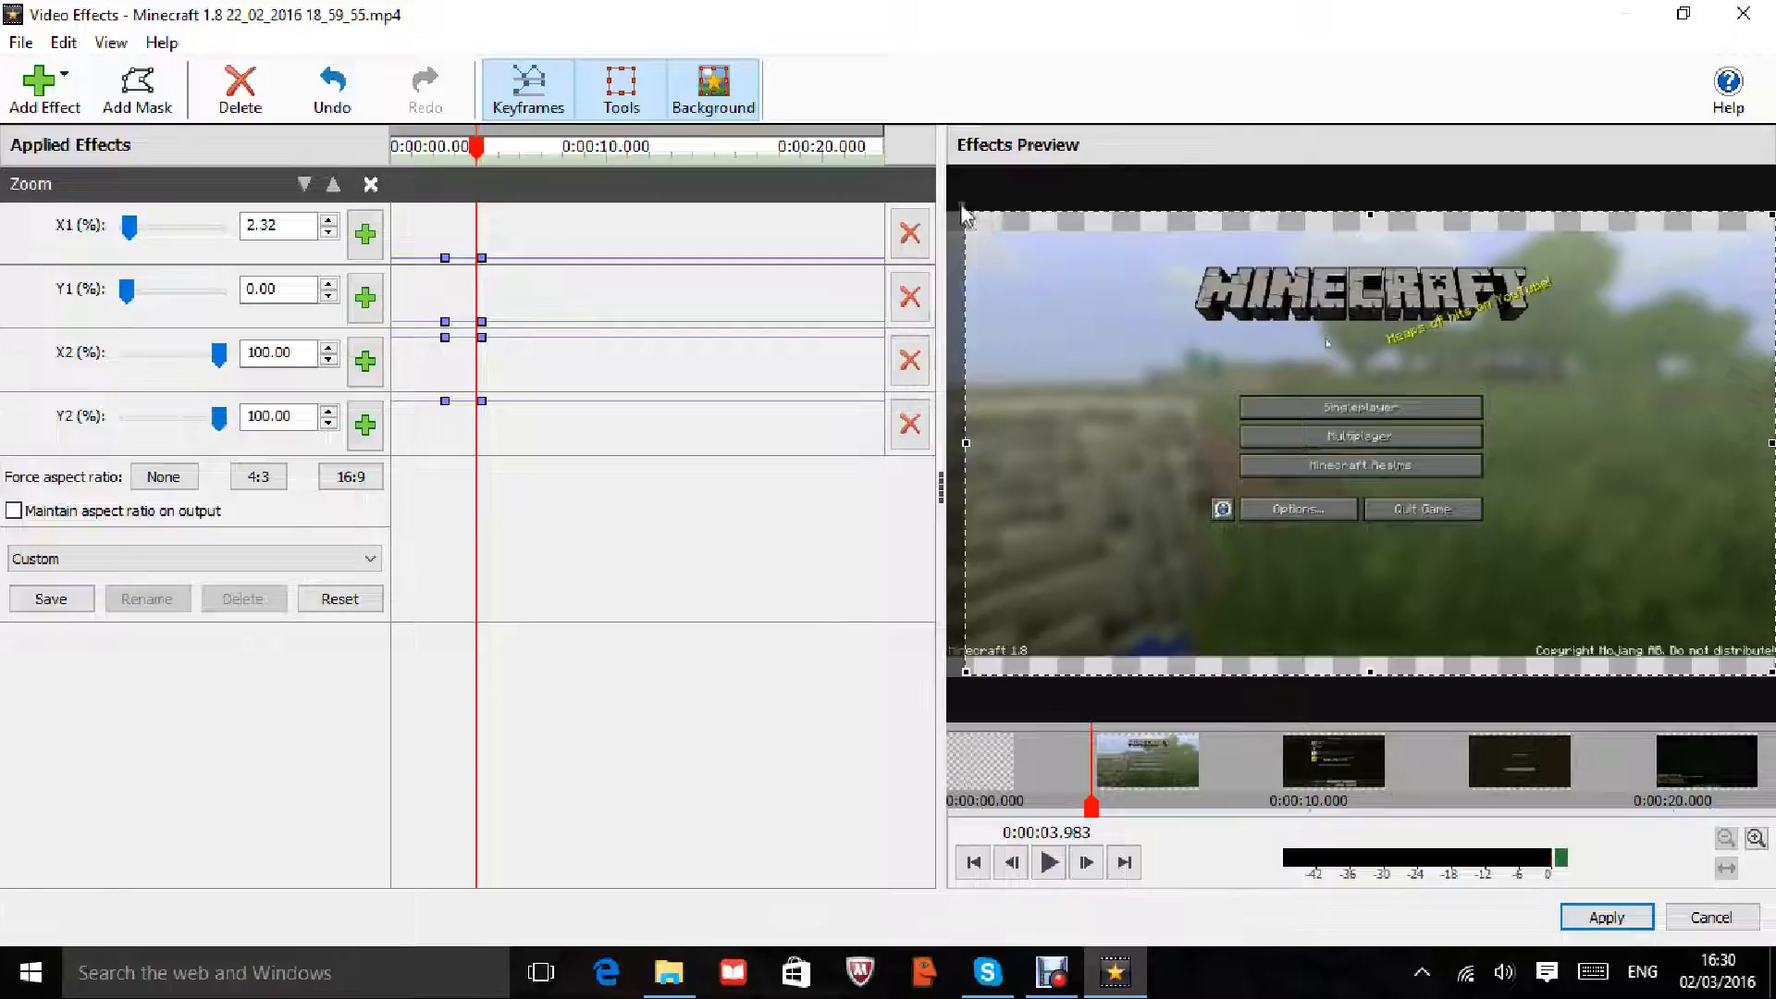
left_click_drag(959, 207, 1193, 246)
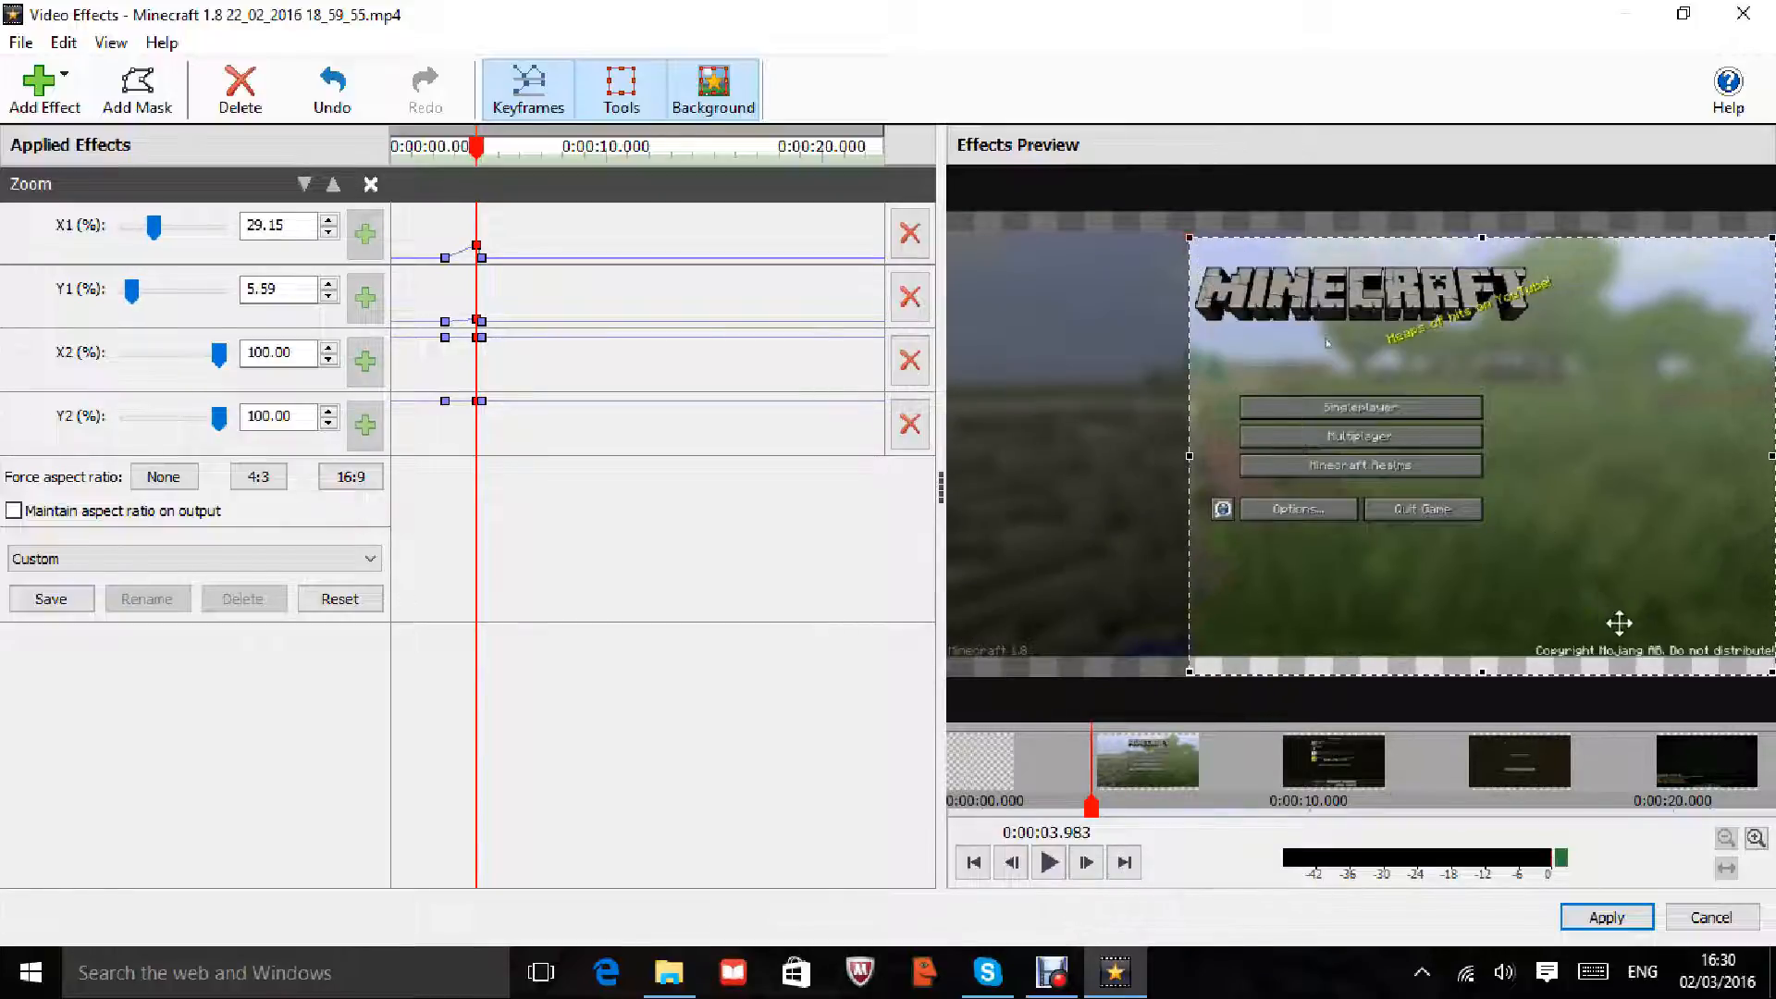
left_click_drag(1769, 670, 1563, 352)
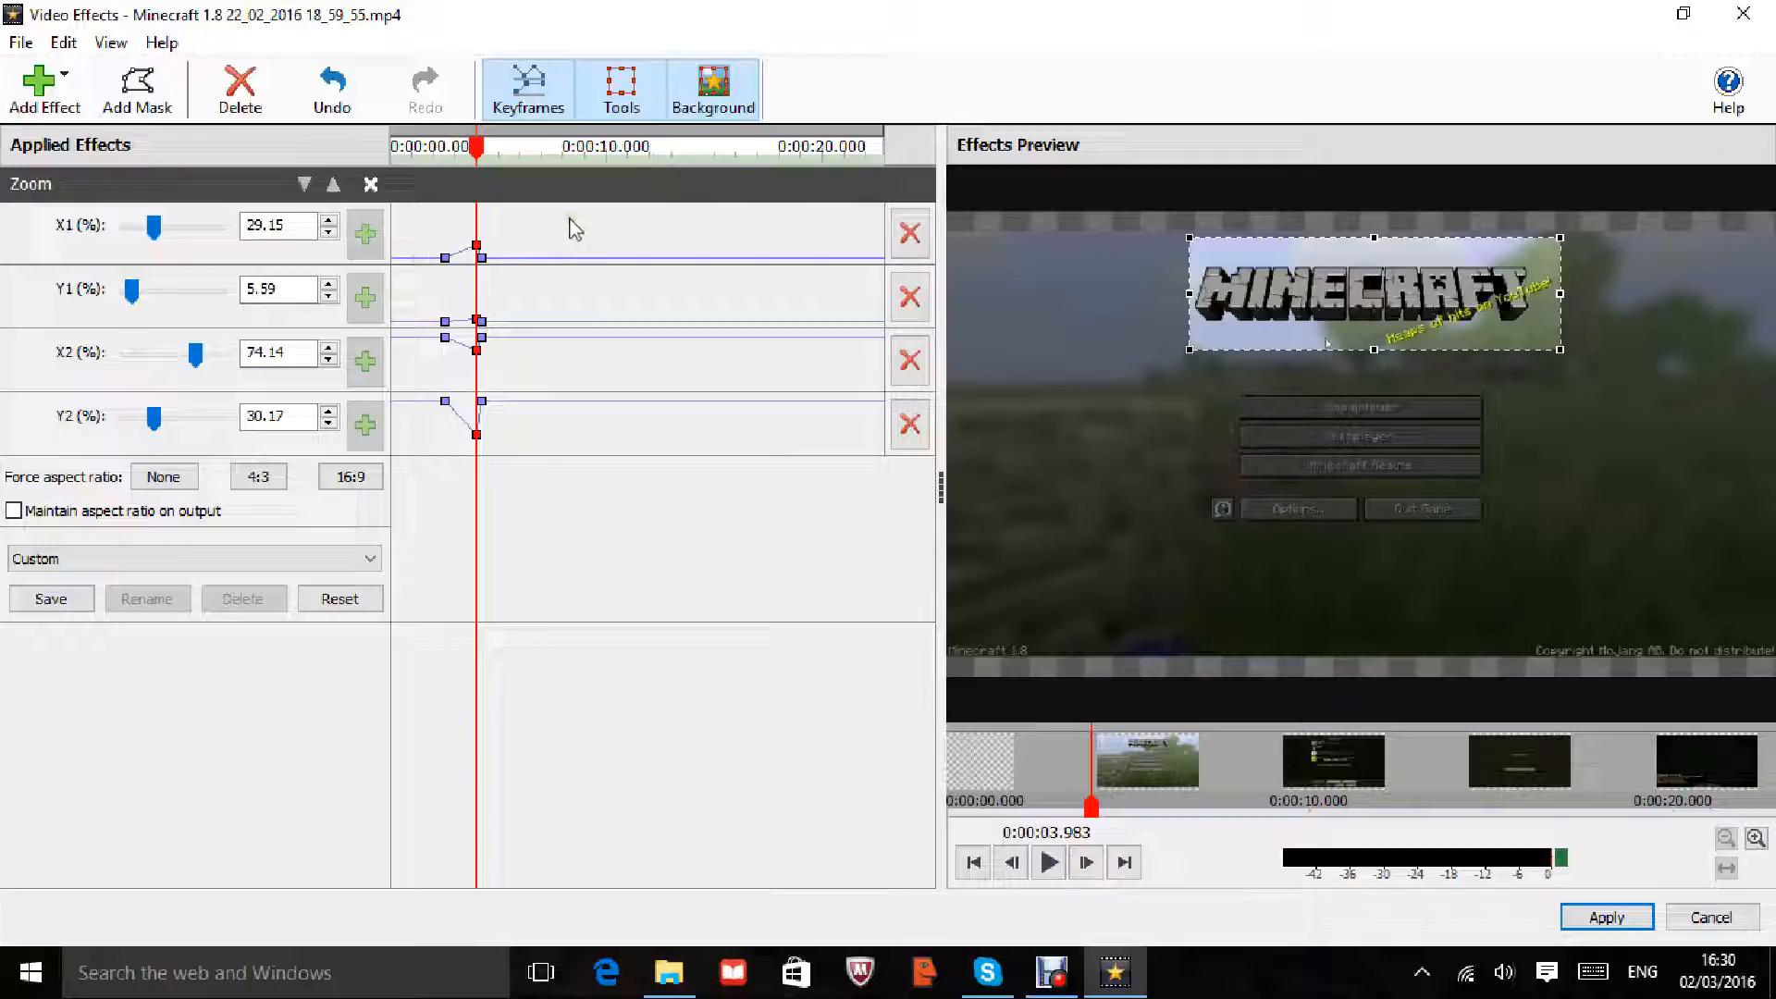
left_click_drag(484, 262, 497, 263)
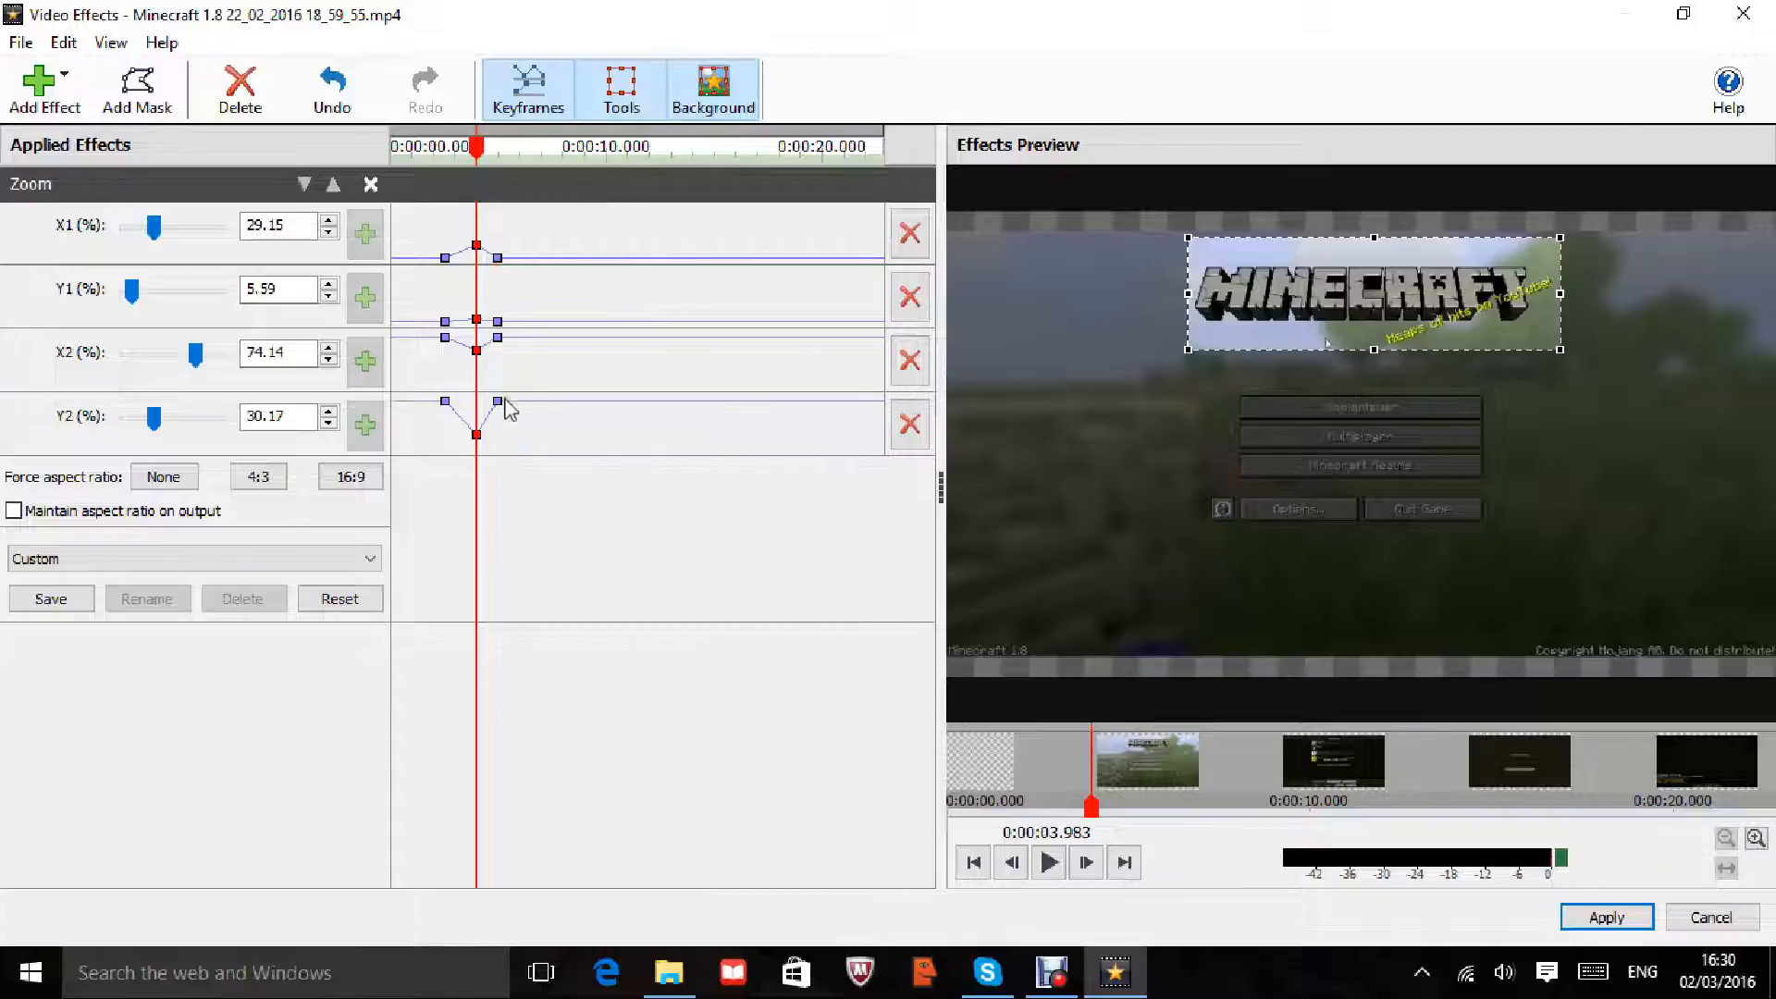
Step: Preview the animated zoom and toggle the zoom outline, checkerboard background and keyframe graph
left_click_drag(487, 158, 442, 158)
left_click(1050, 864)
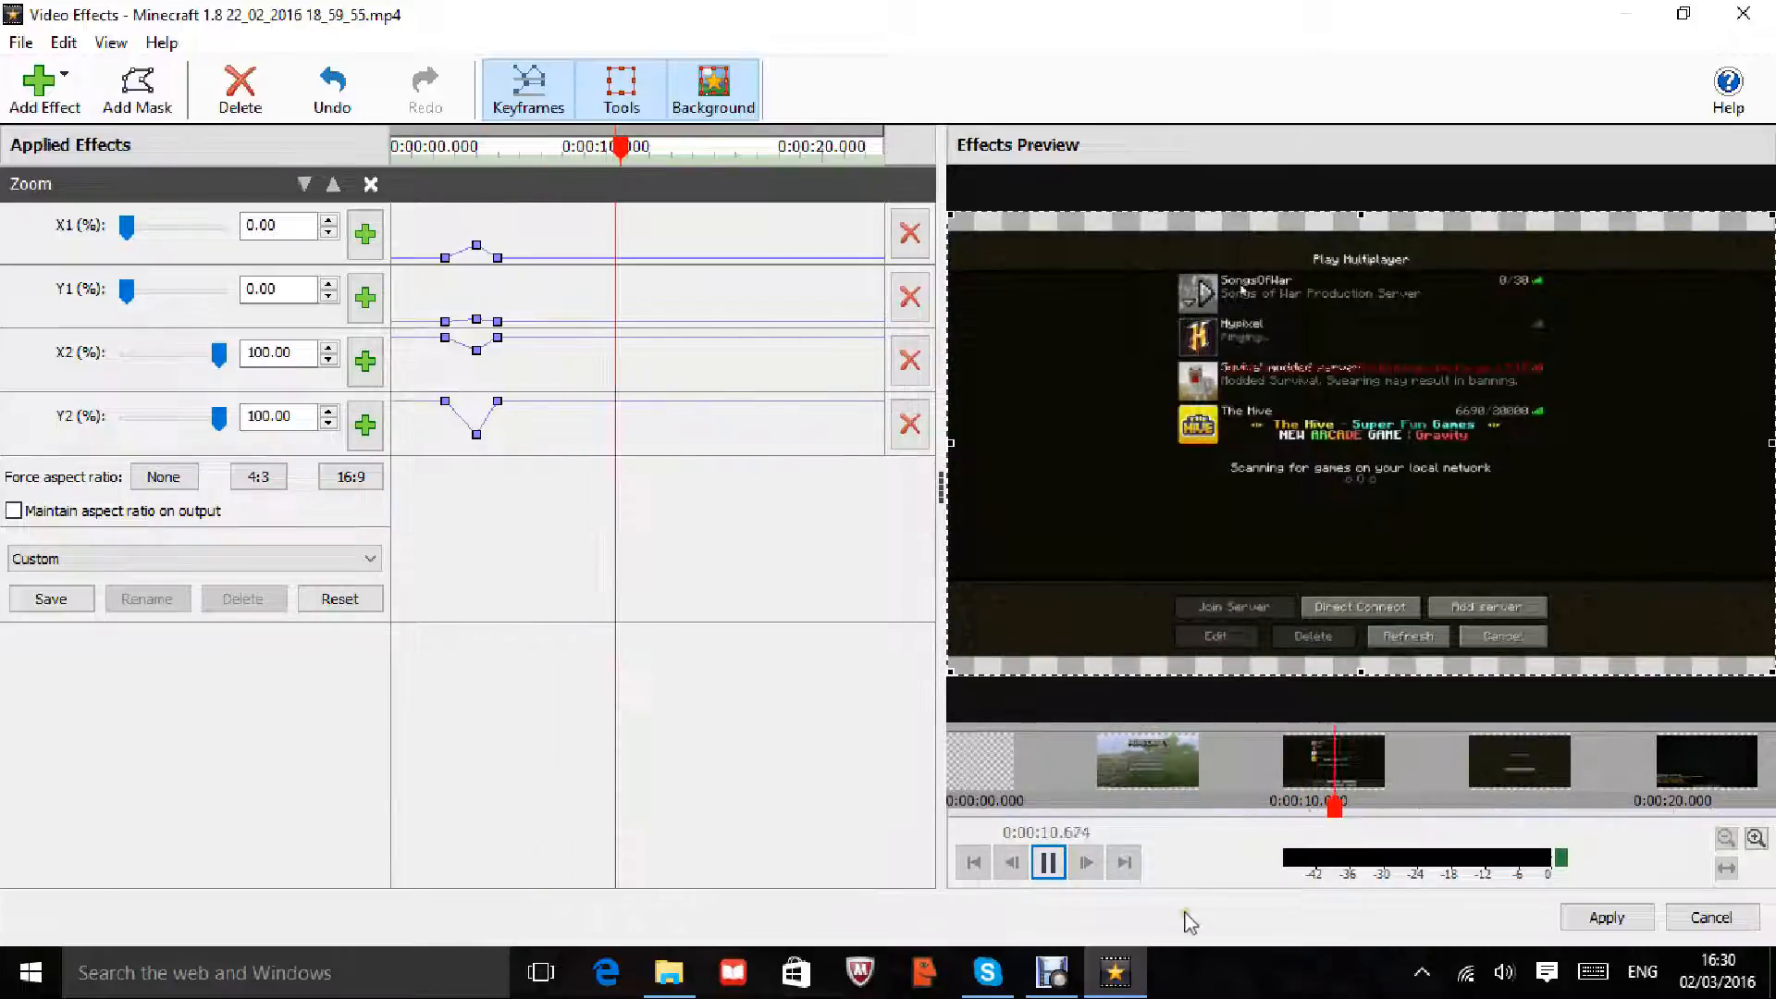
left_click(1049, 863)
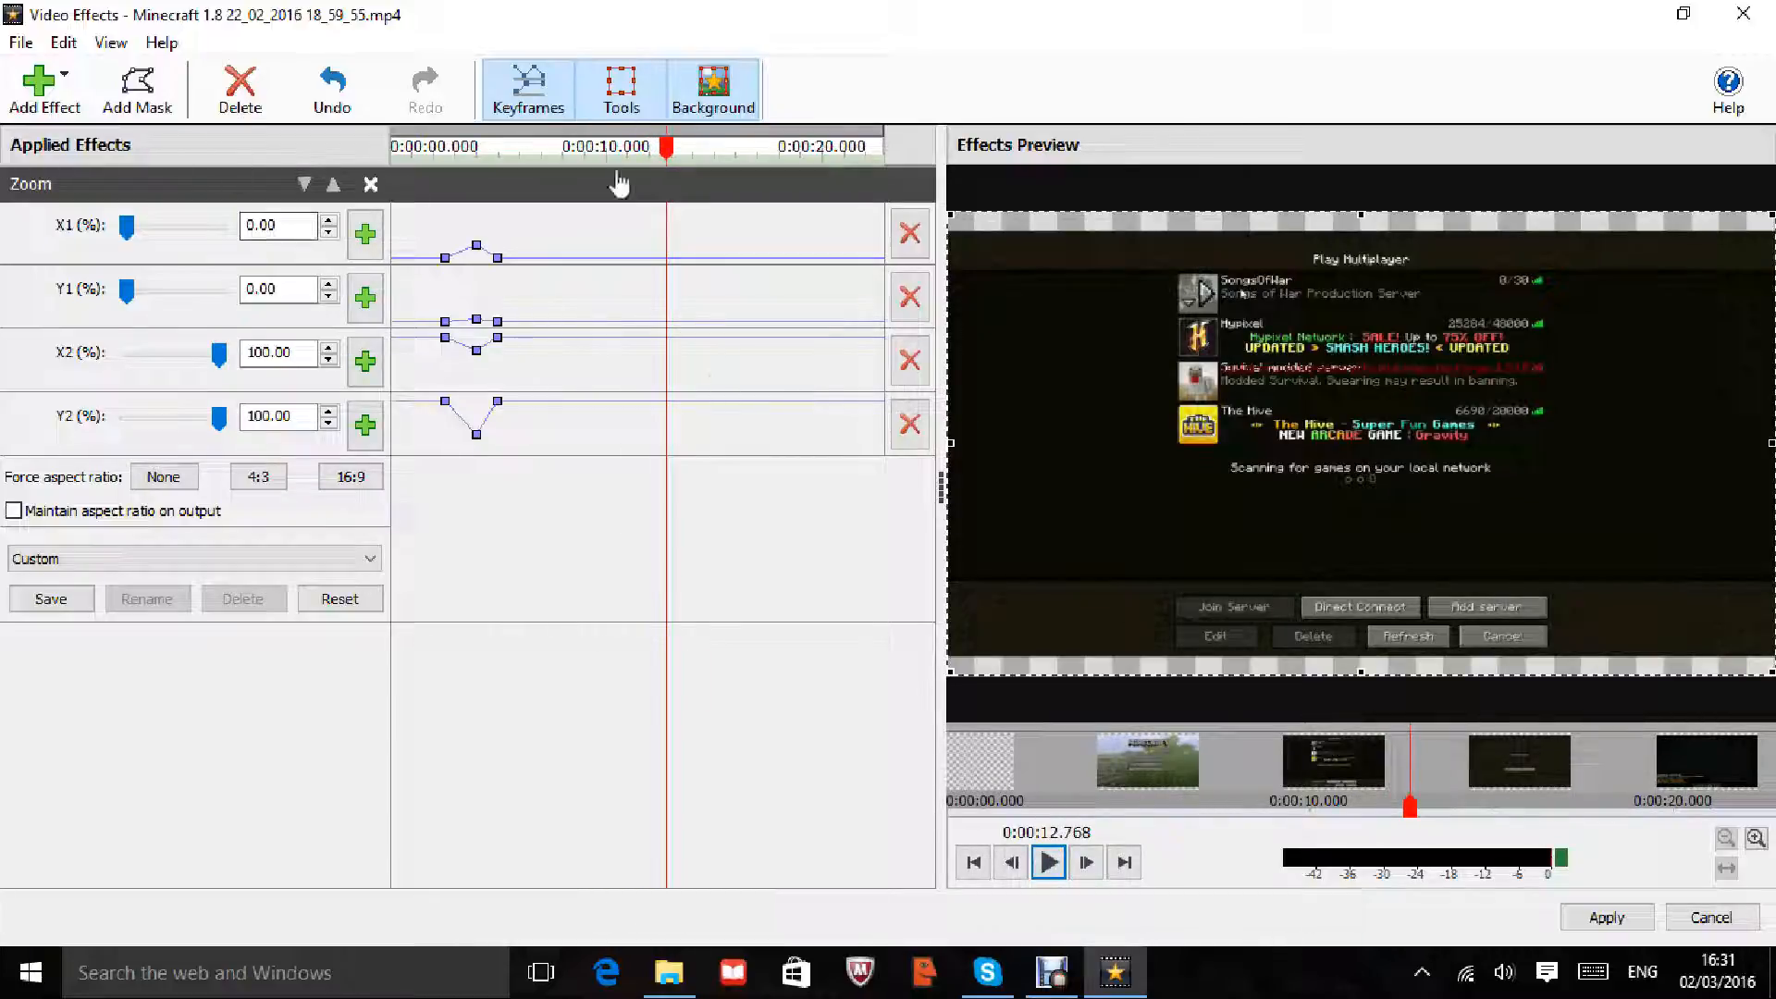
left_click(620, 88)
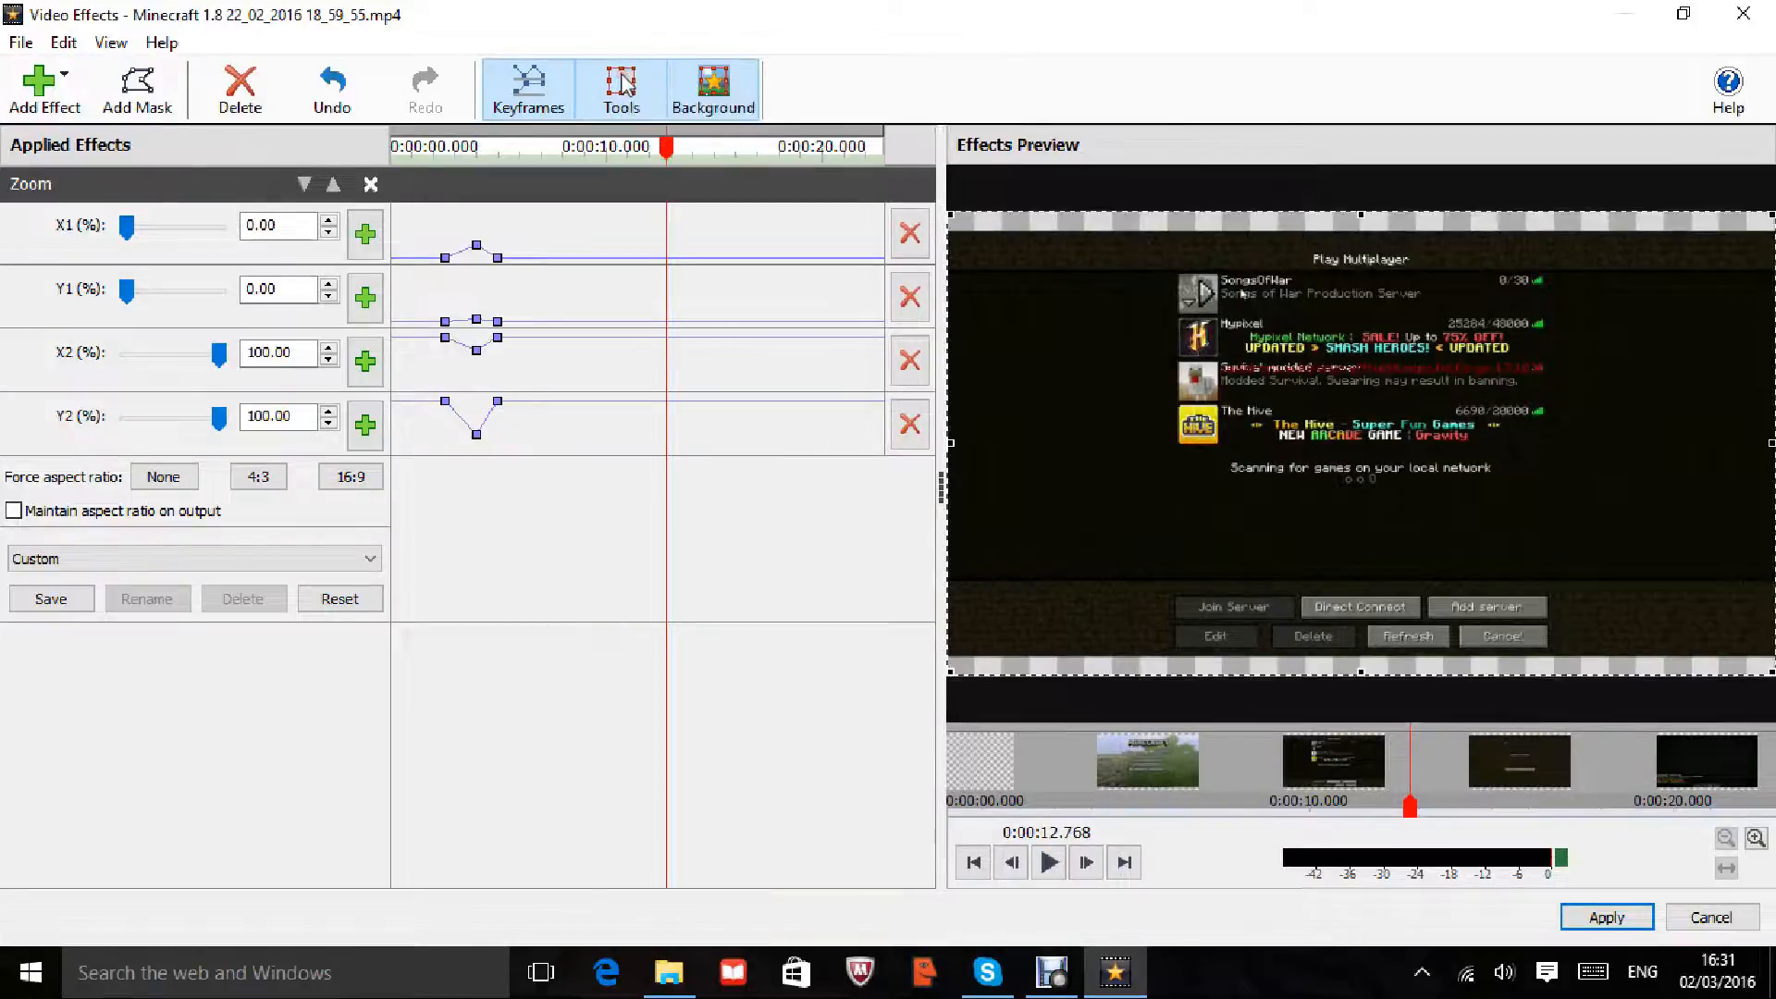
left_click(614, 93)
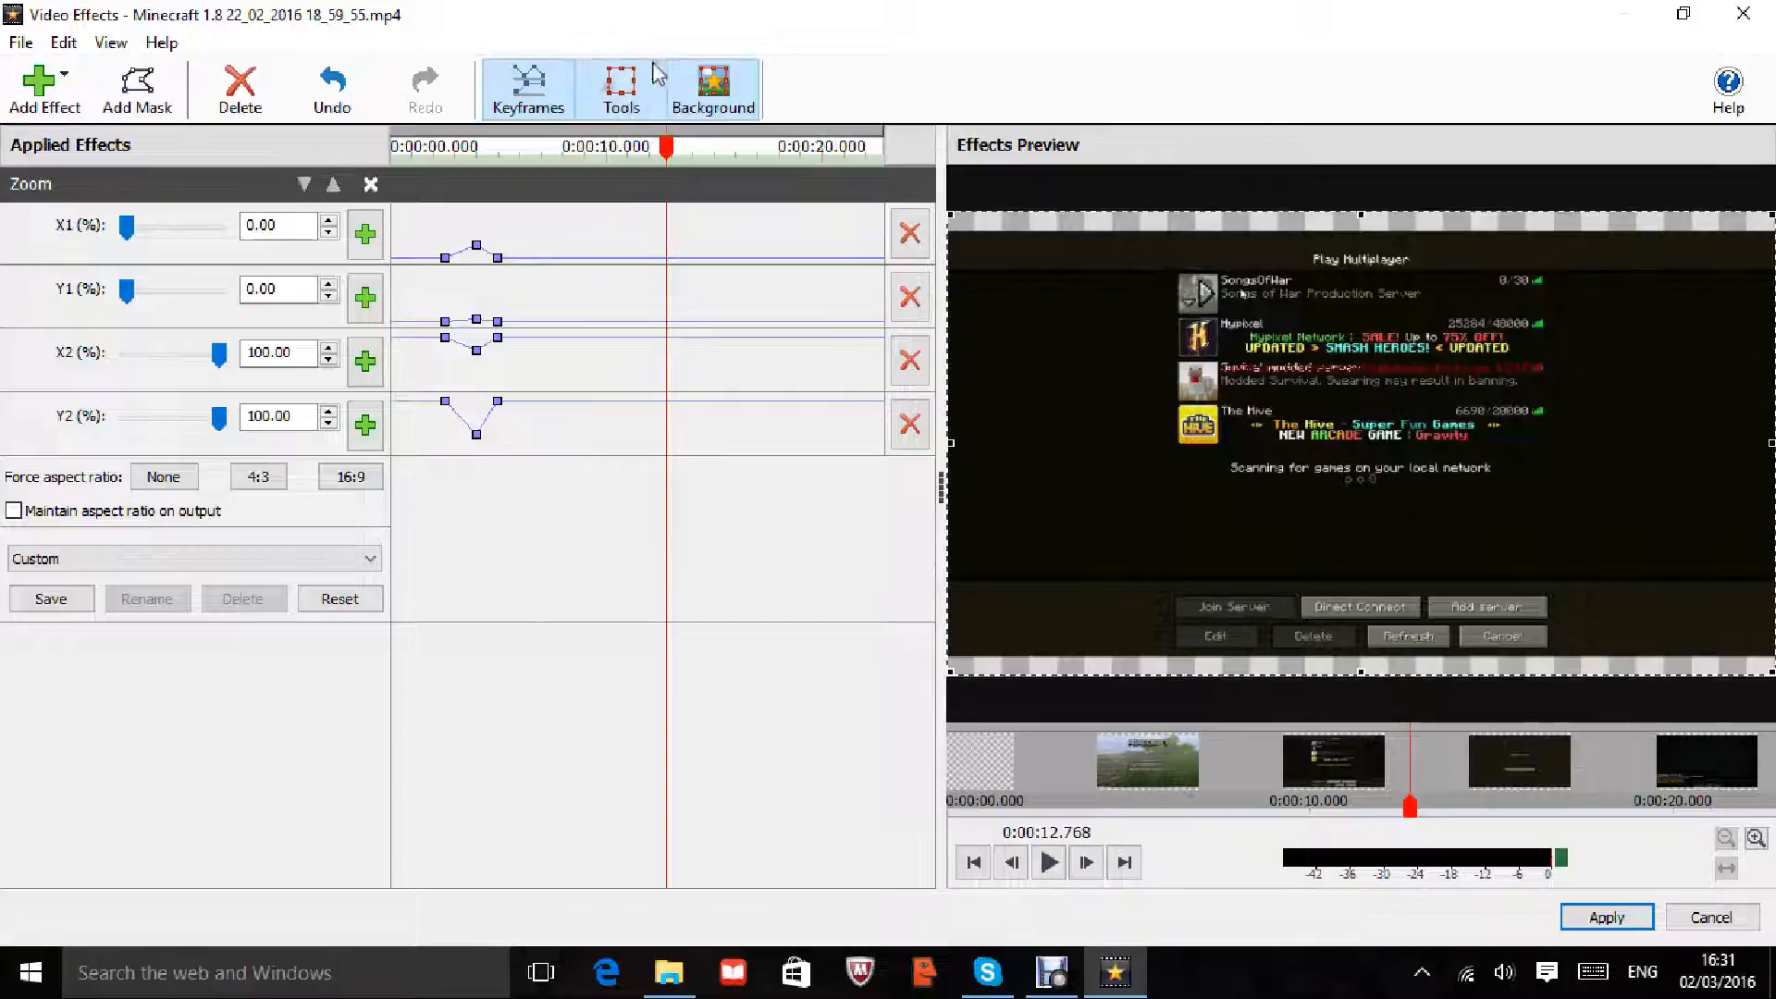
left_click(702, 85)
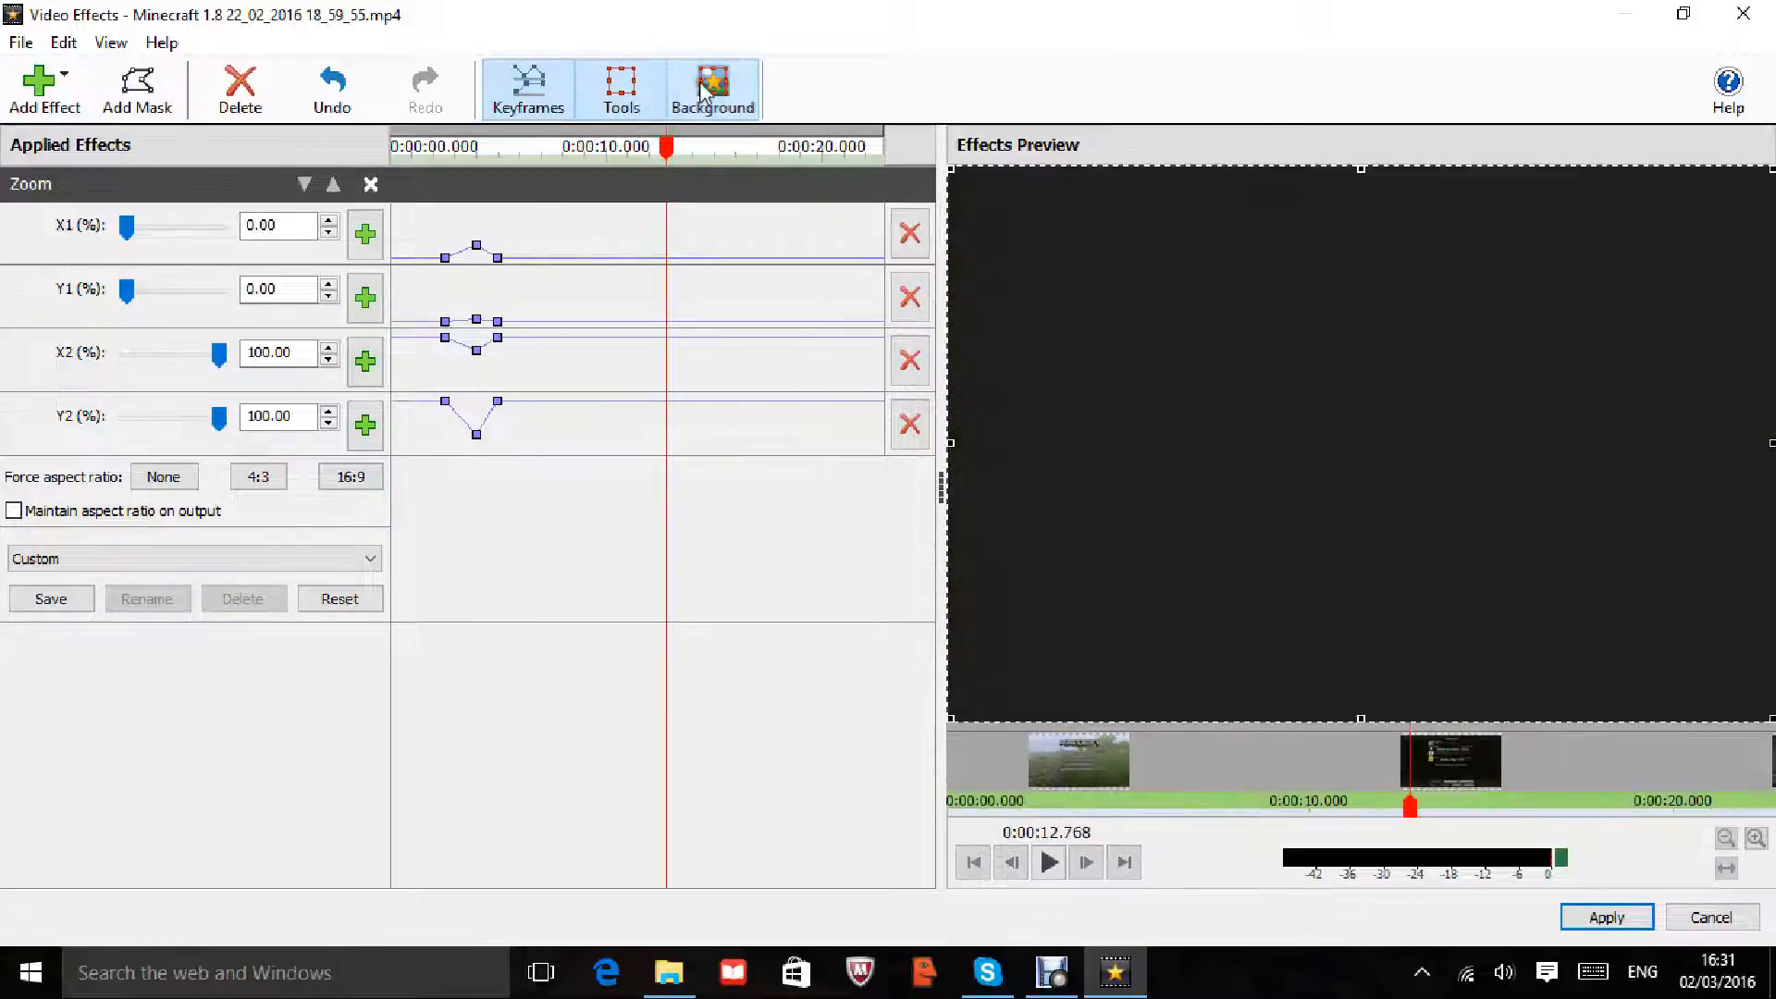
left_click(701, 84)
left_click(703, 85)
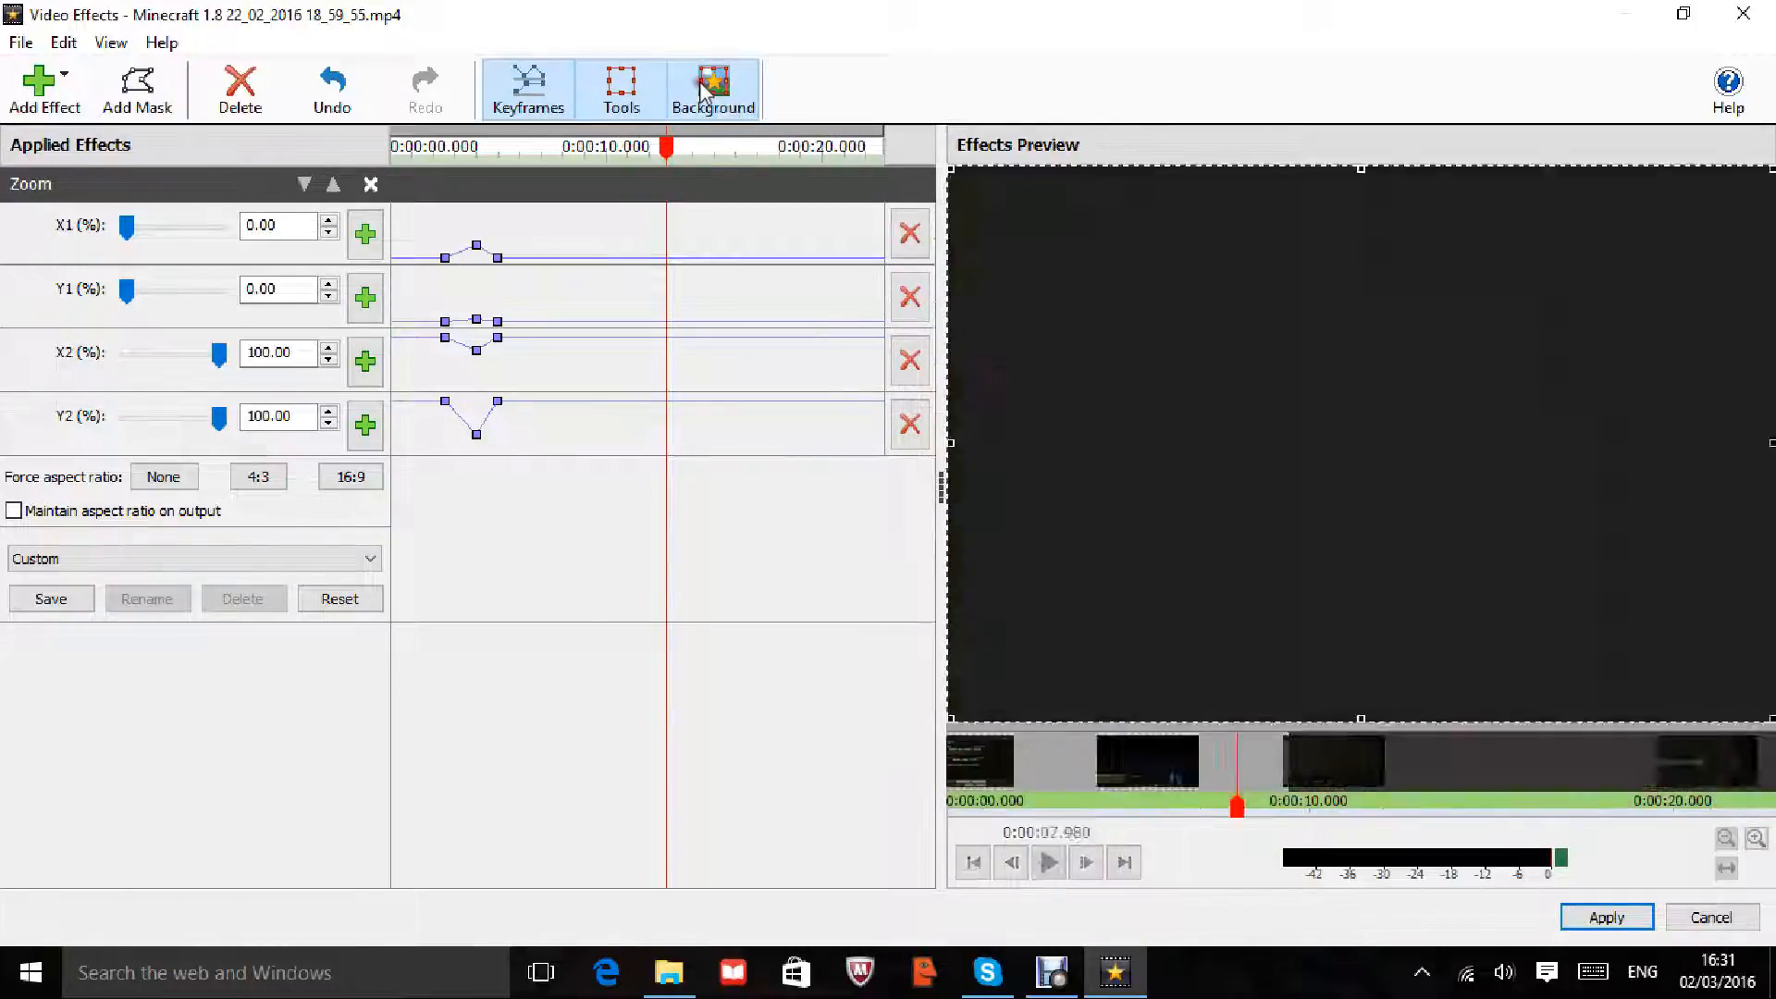
left_click(702, 83)
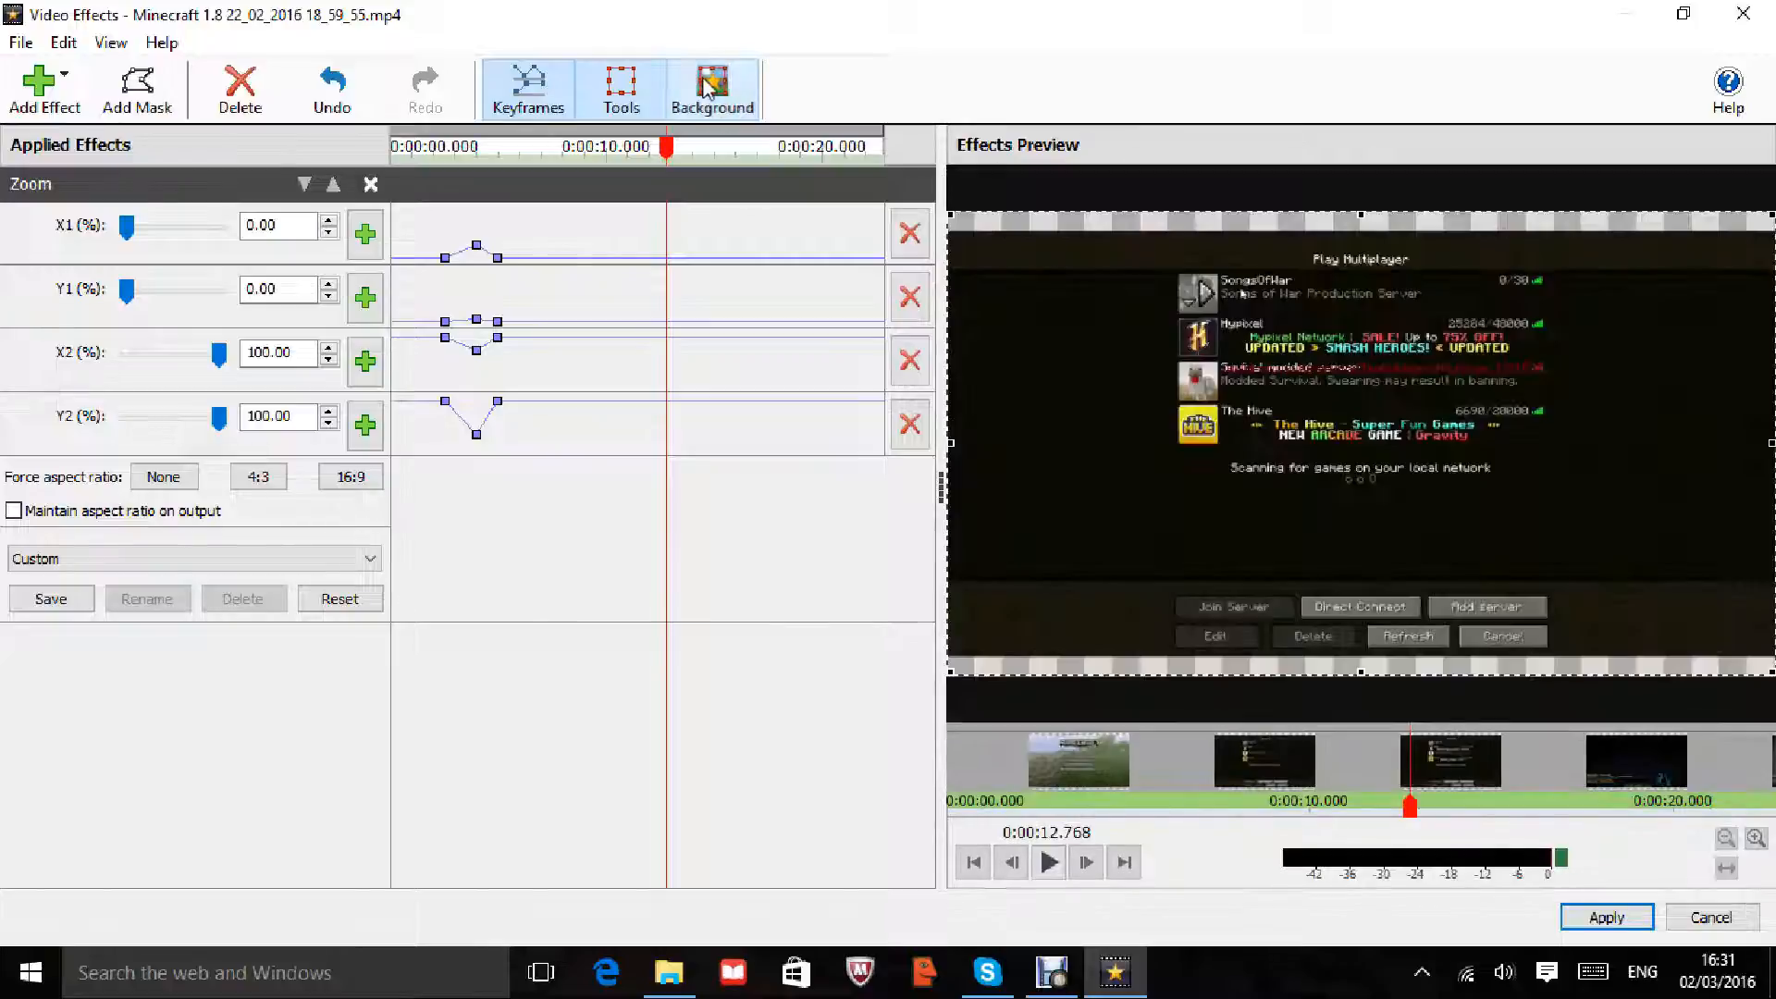
left_click(703, 85)
left_click(702, 85)
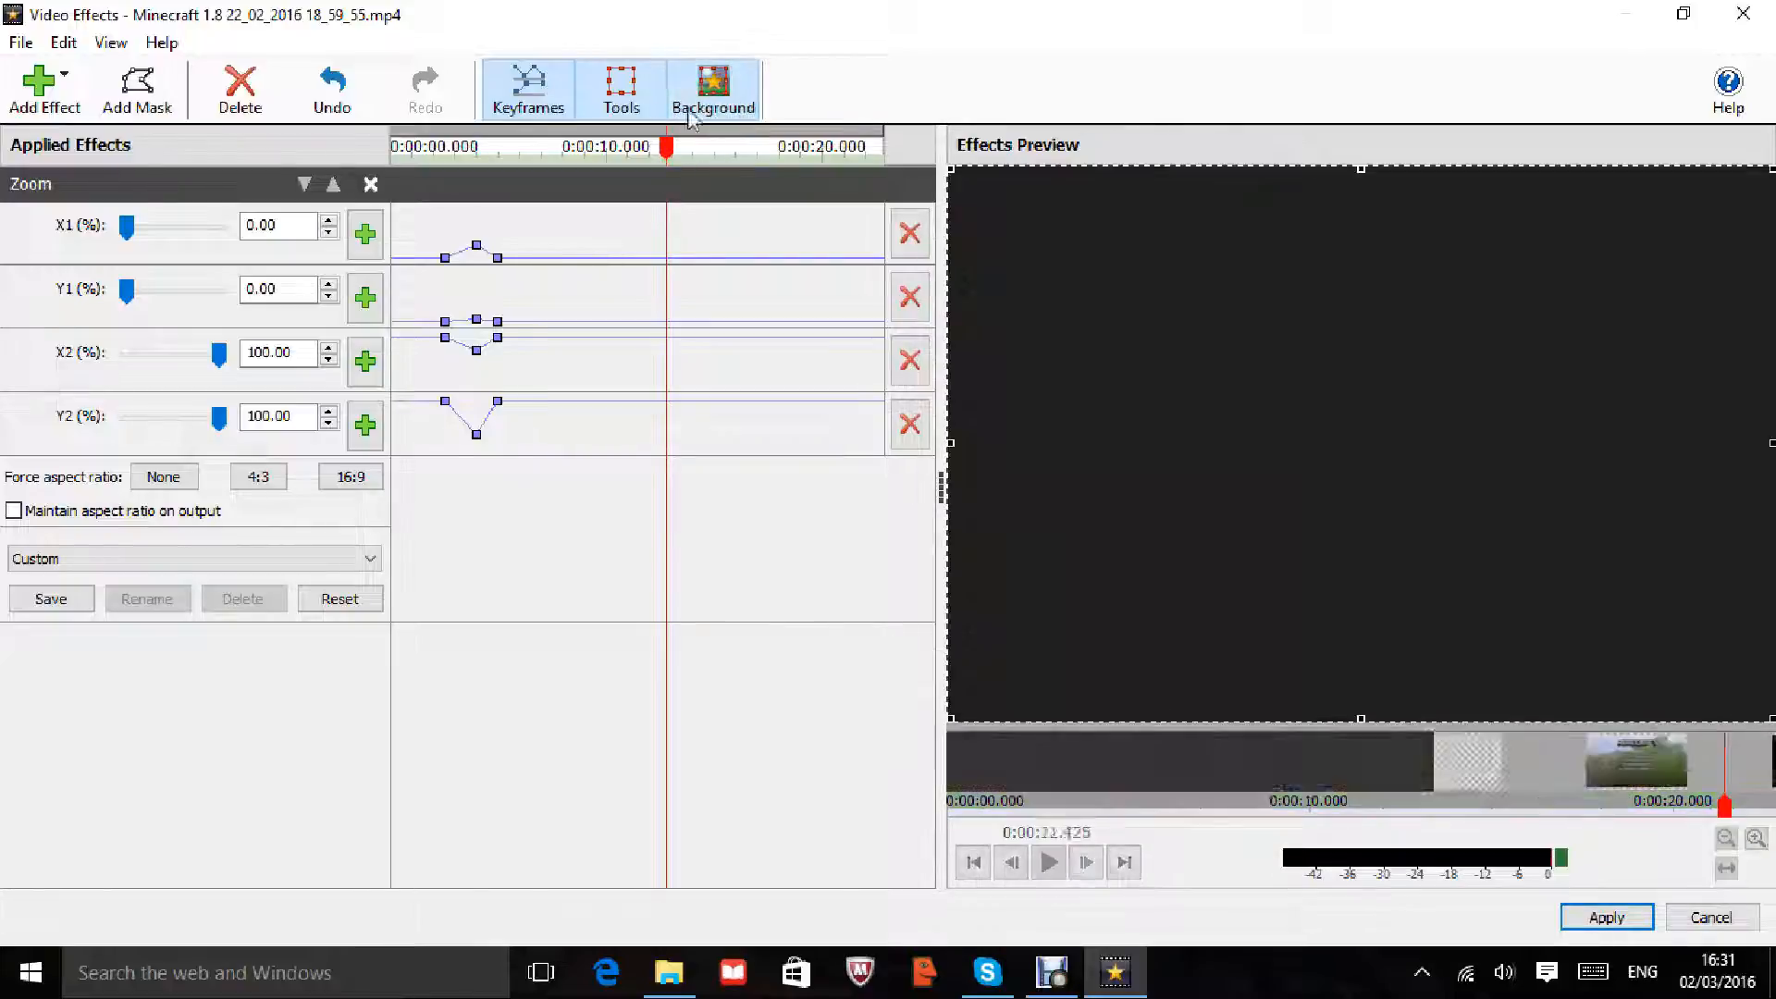
left_click(523, 104)
left_click(524, 109)
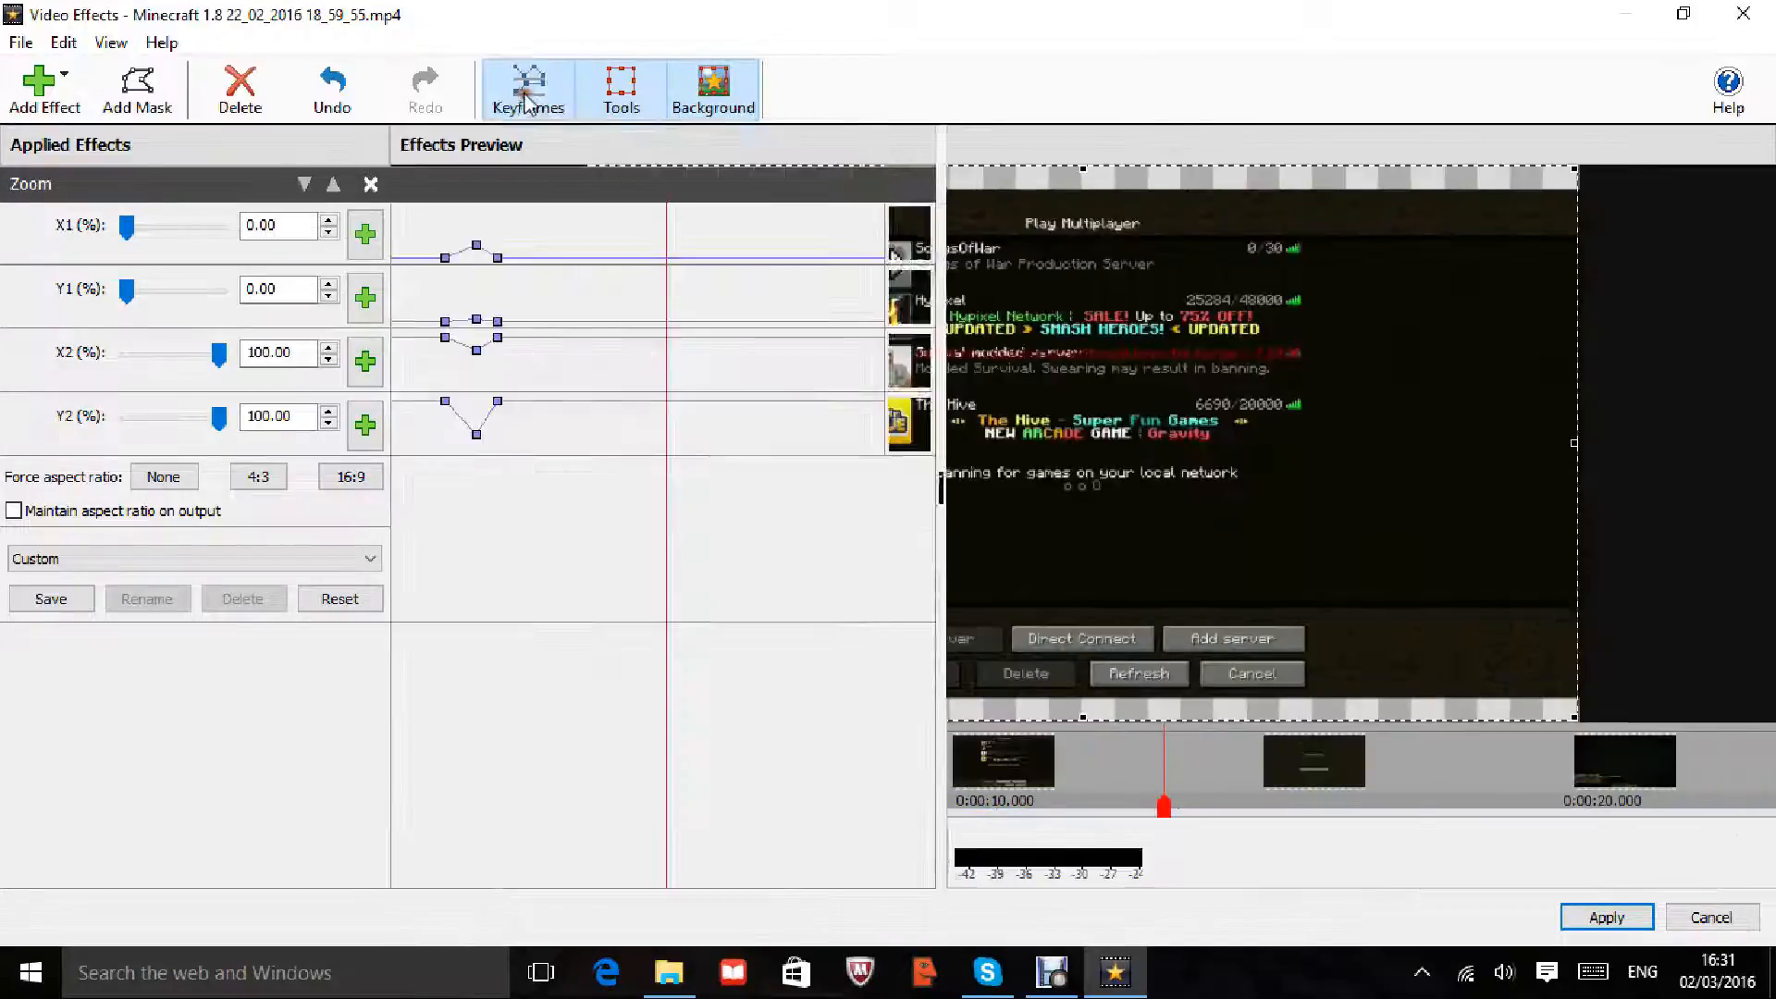
Step: Try adding a Green Screen effect and decline the upgrade offer
left_click(83, 85)
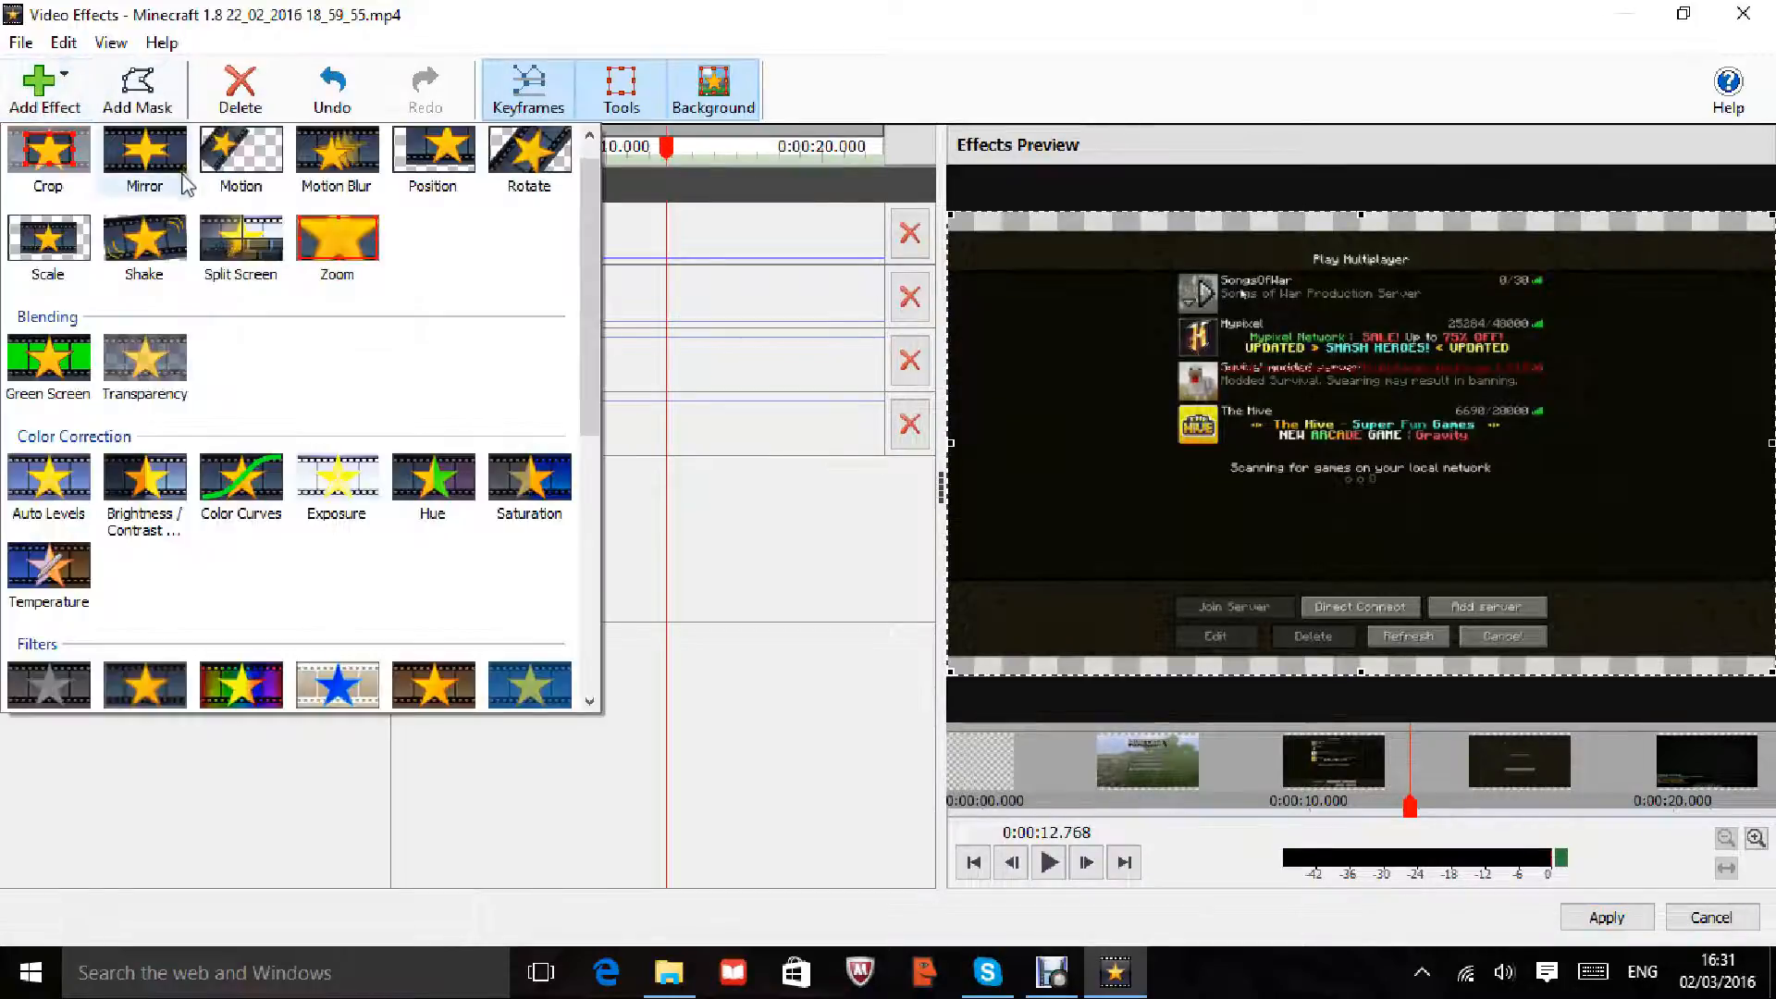
left_click(57, 347)
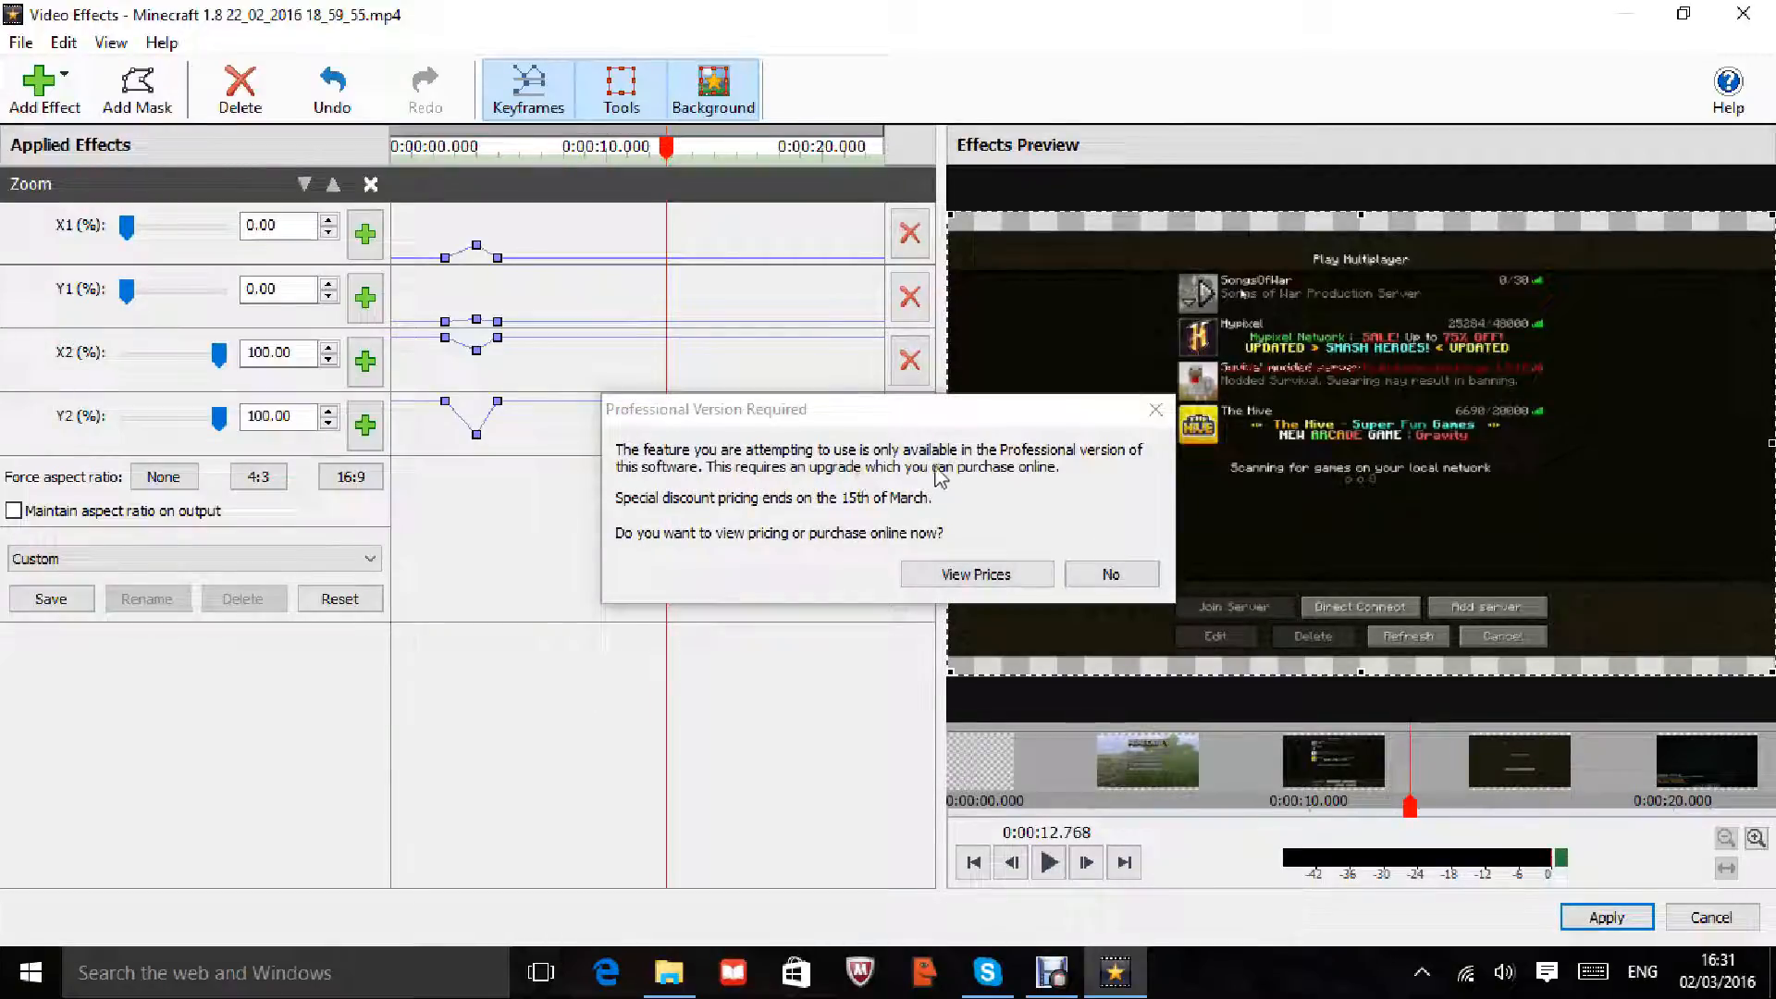
left_click(1101, 575)
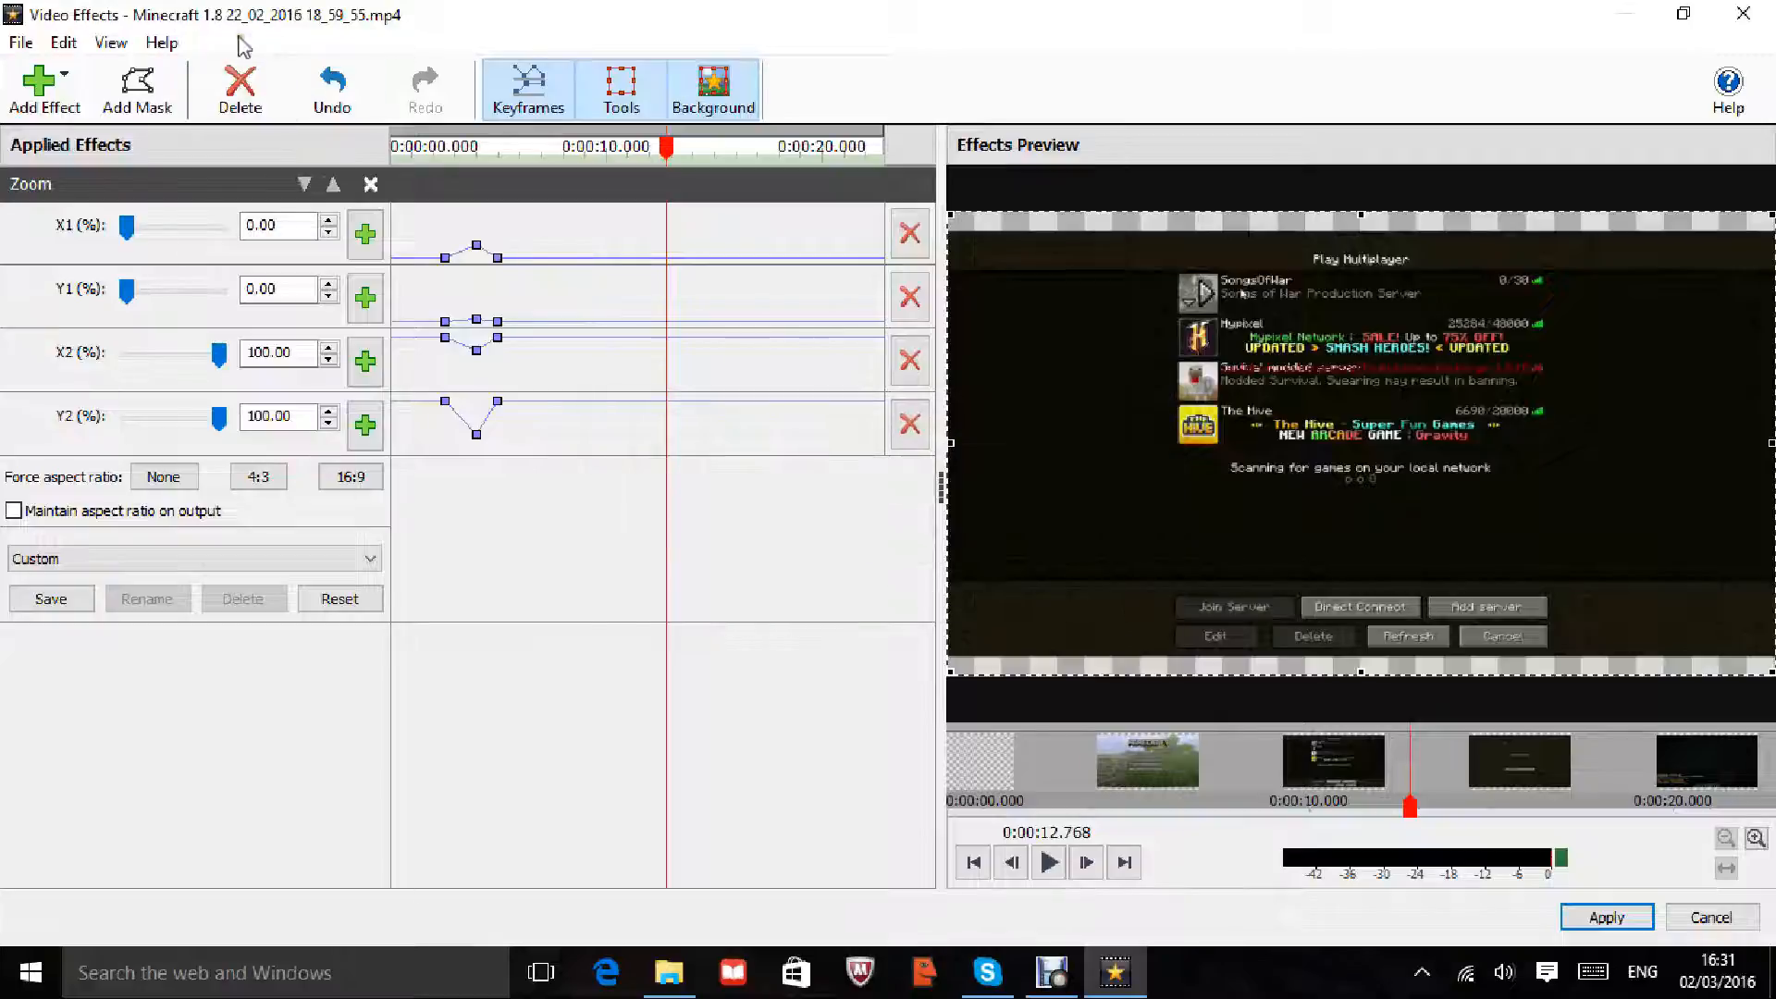
Step: Add a Temperature effect to the clip, then cancel out of the Video Effects window
left_click(46, 95)
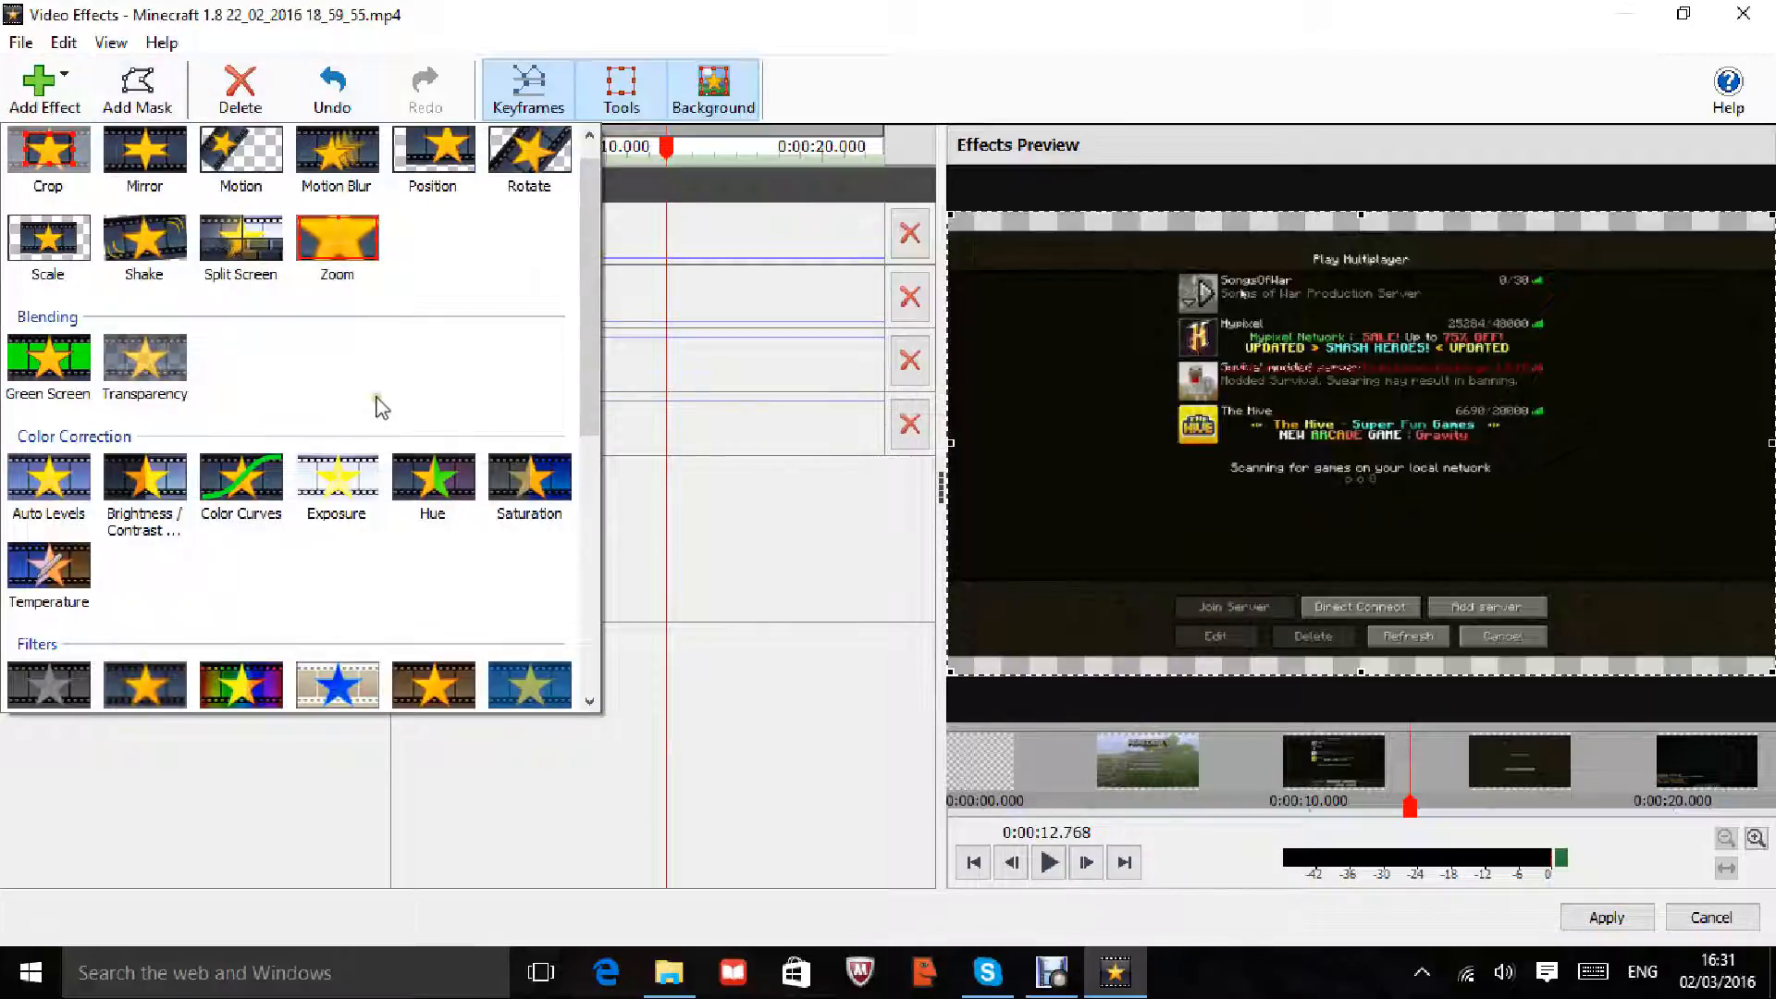
left_click(79, 577)
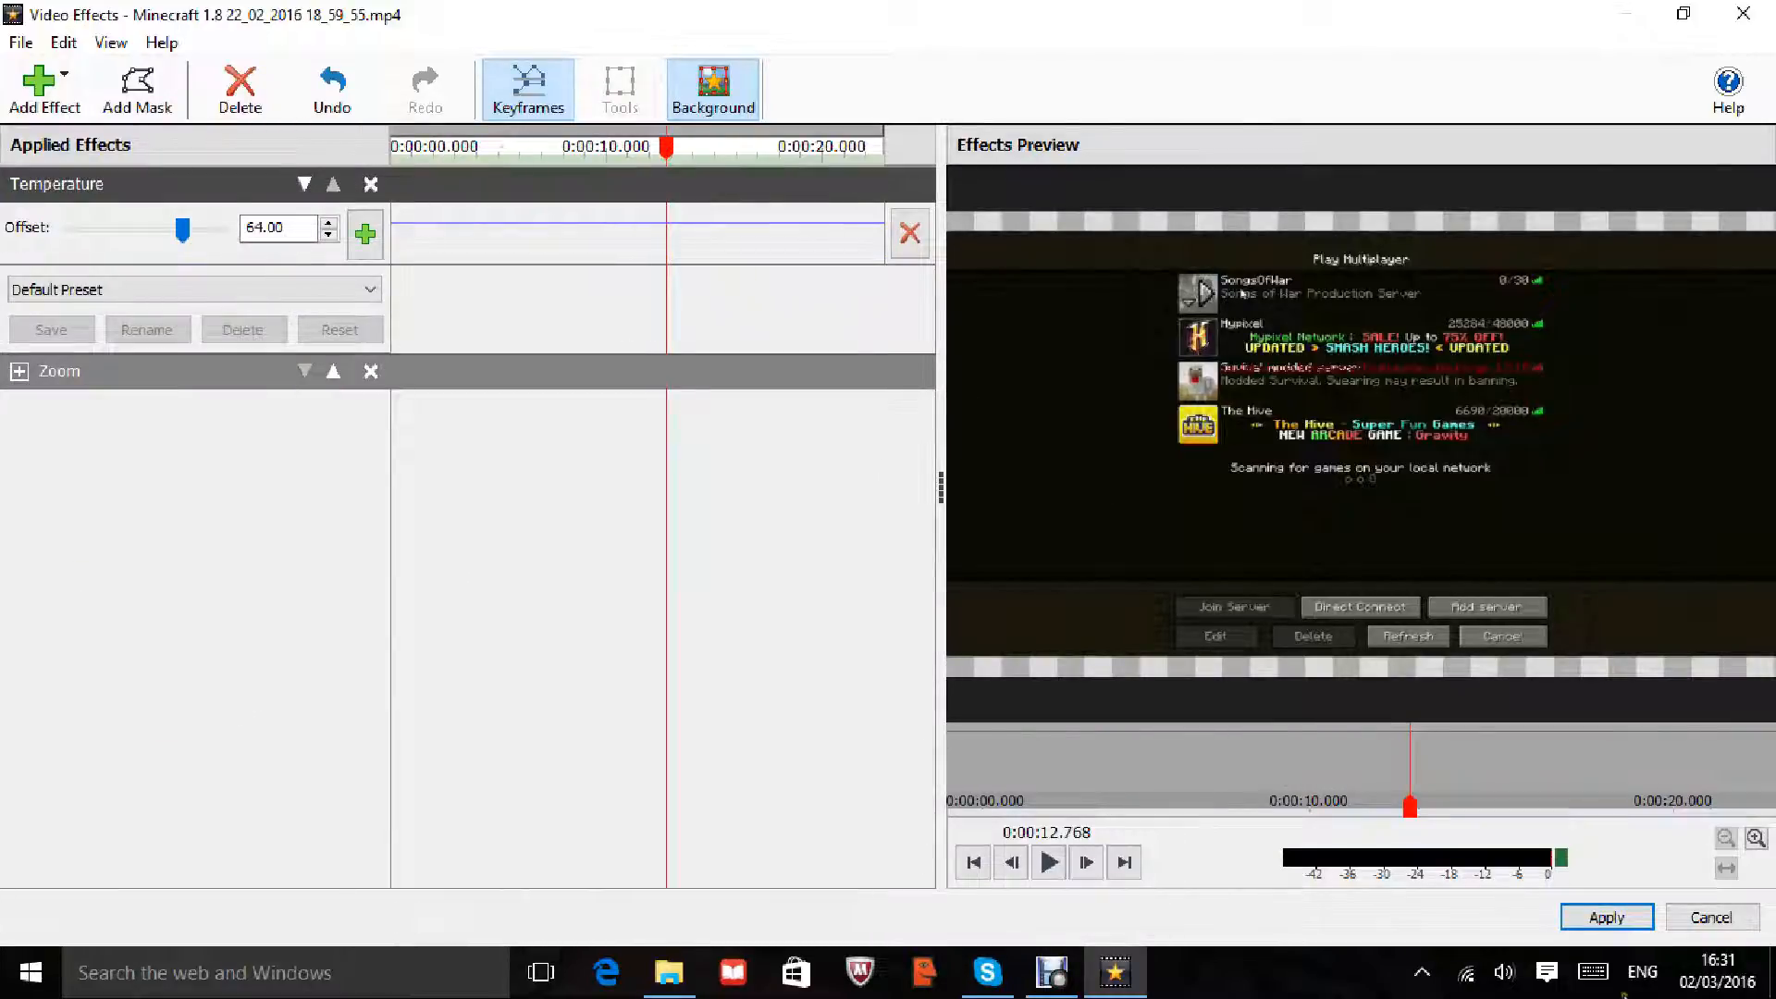
left_click(1707, 917)
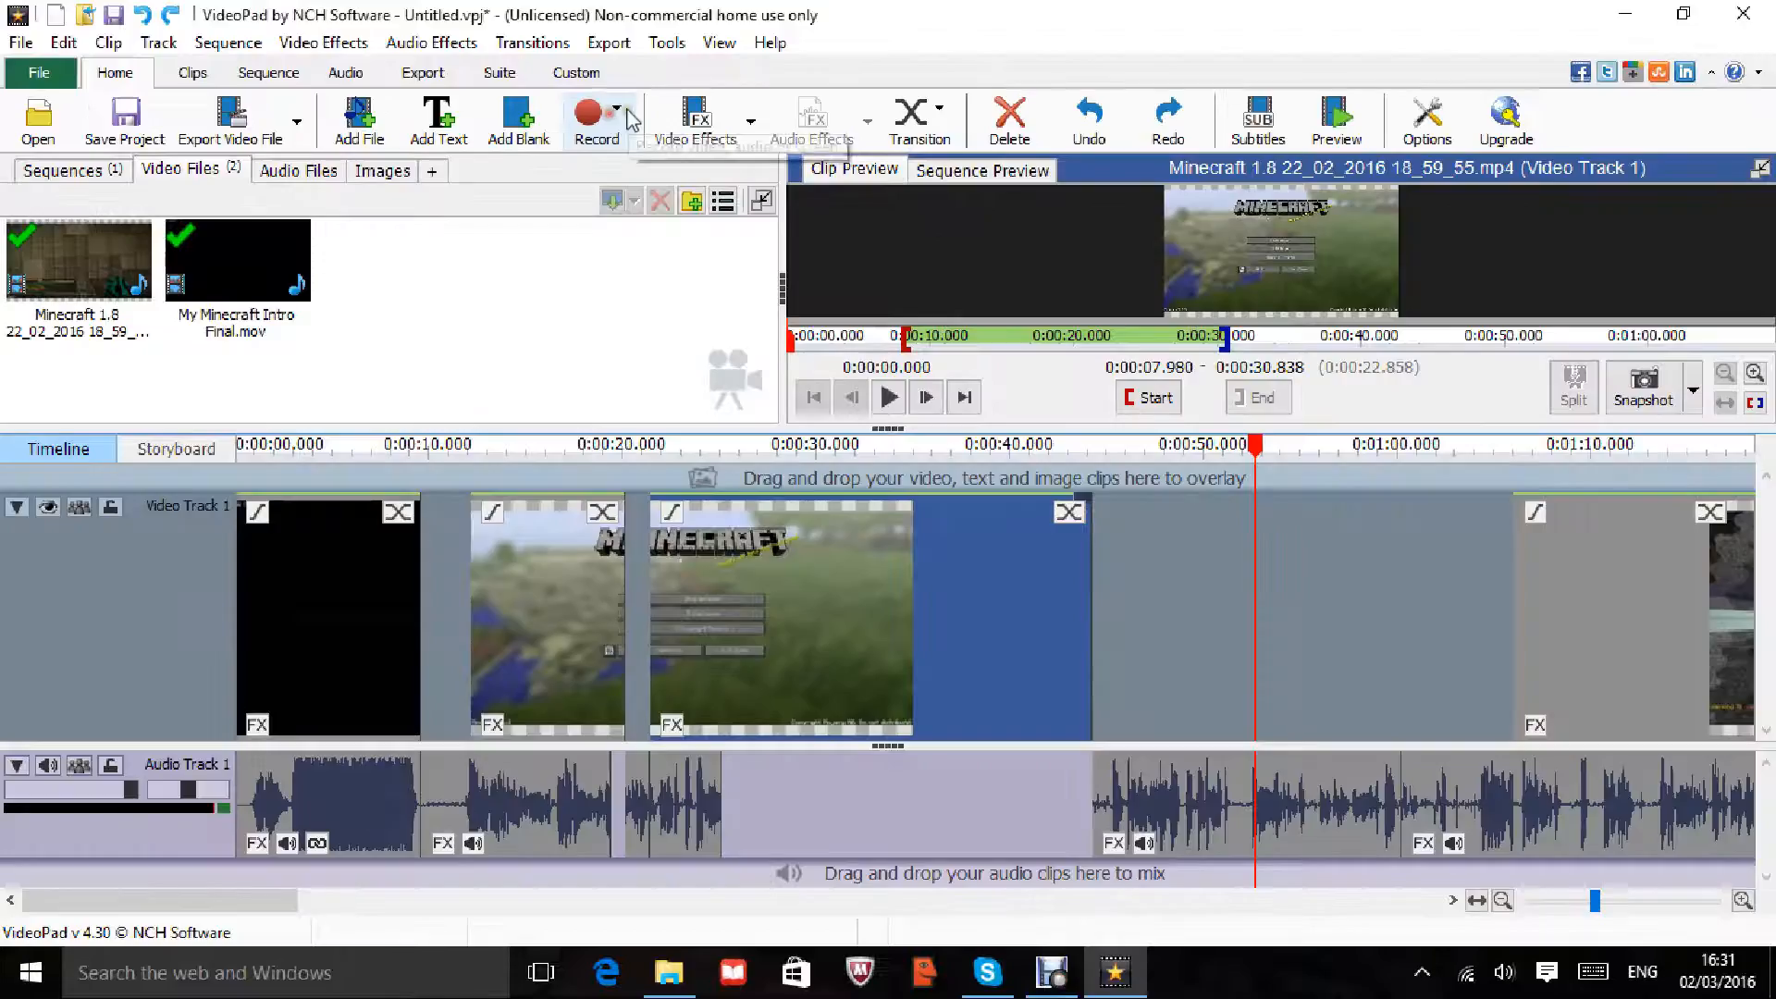
Step: Glance at the Record options, then minimize VideoPad to reveal the Video Editing equipment folder
left_click(597, 125)
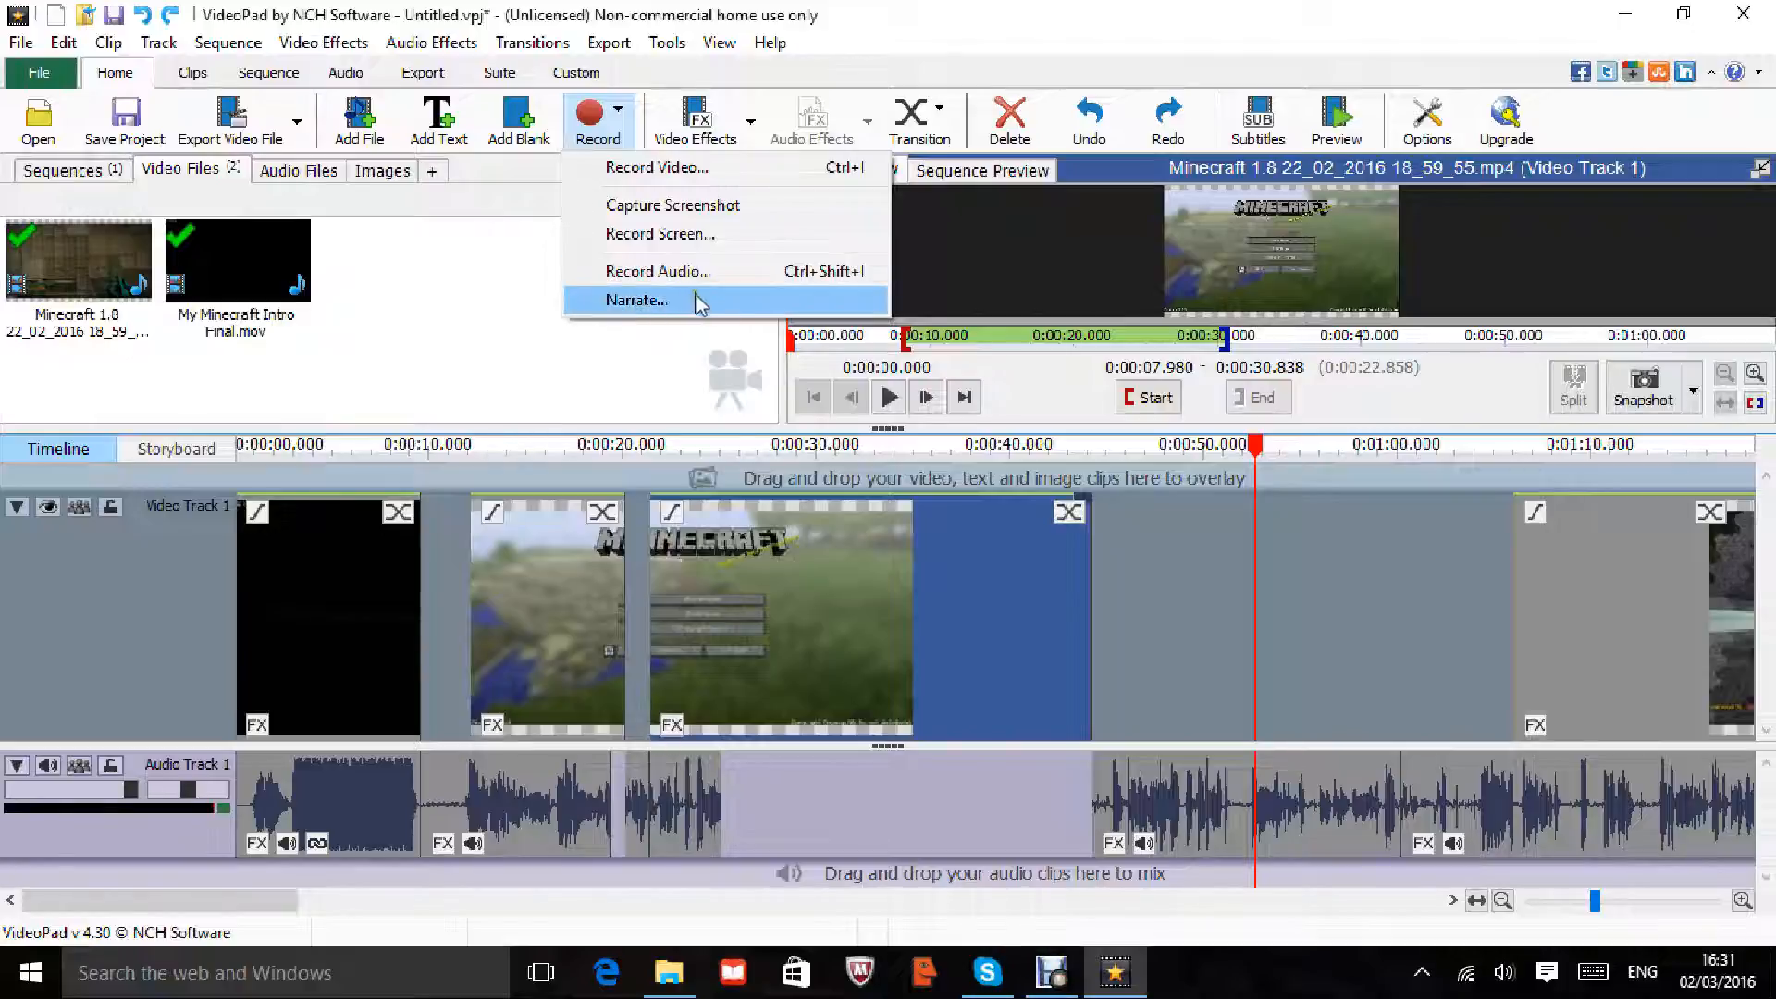
left_click(695, 234)
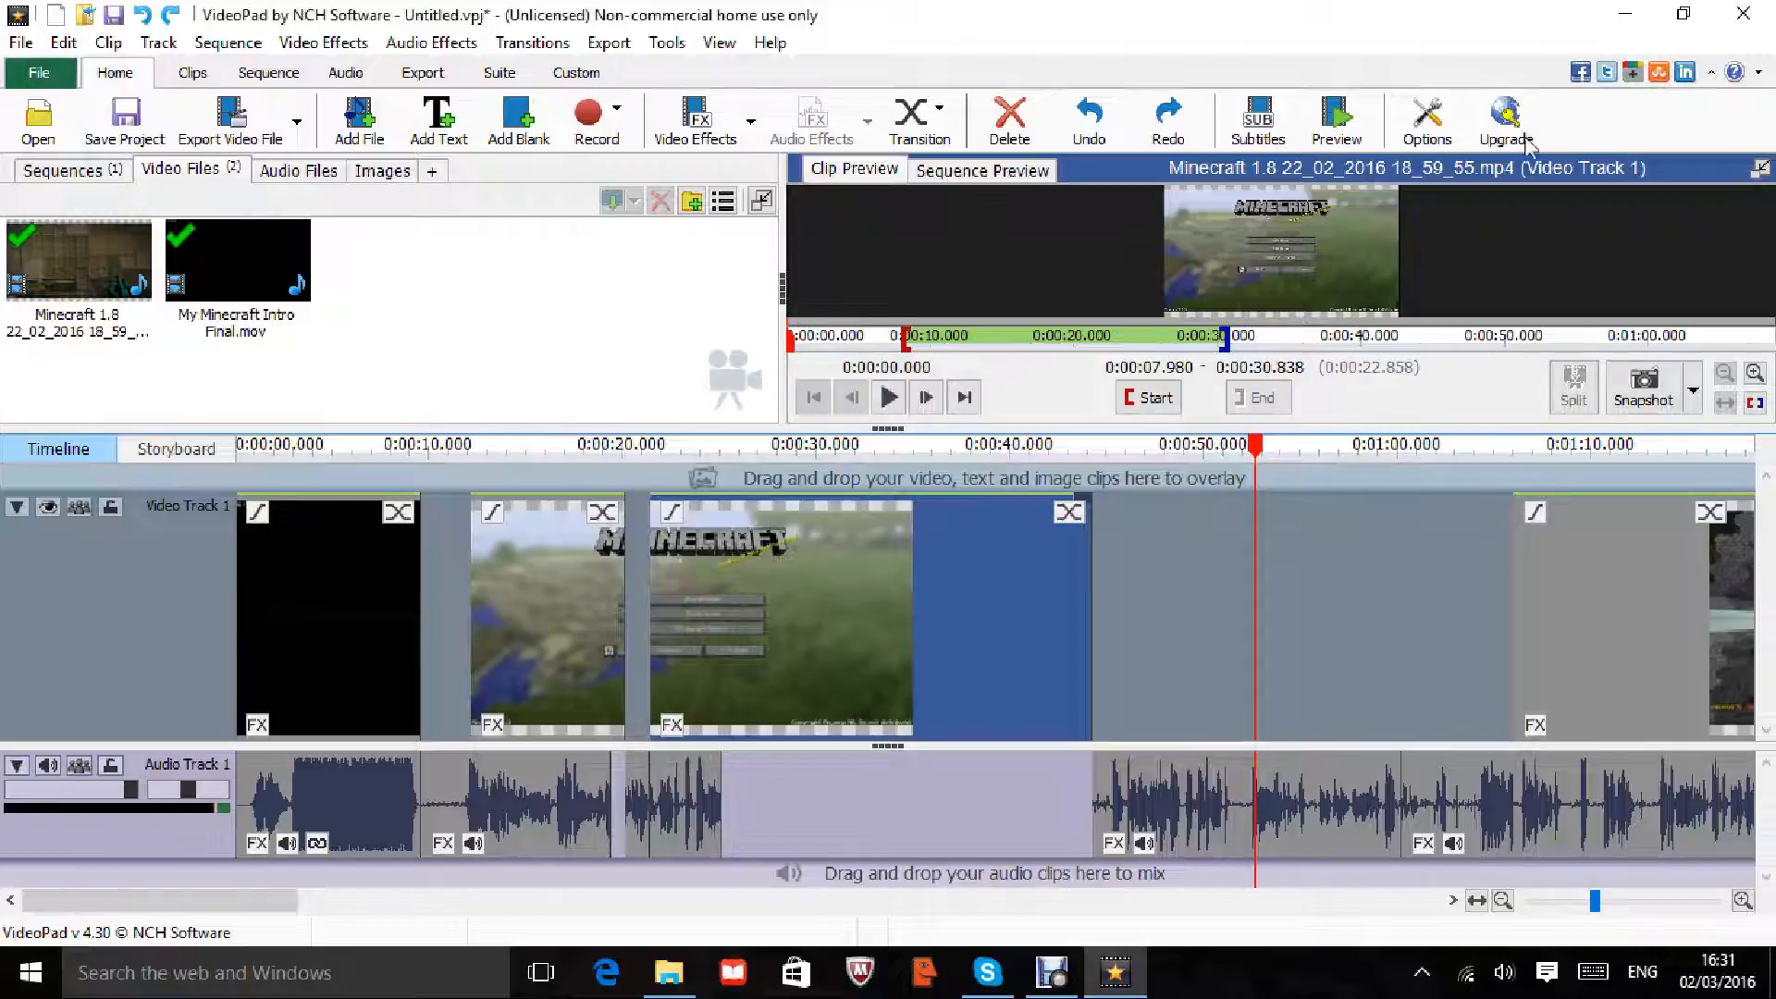
left_click(1626, 14)
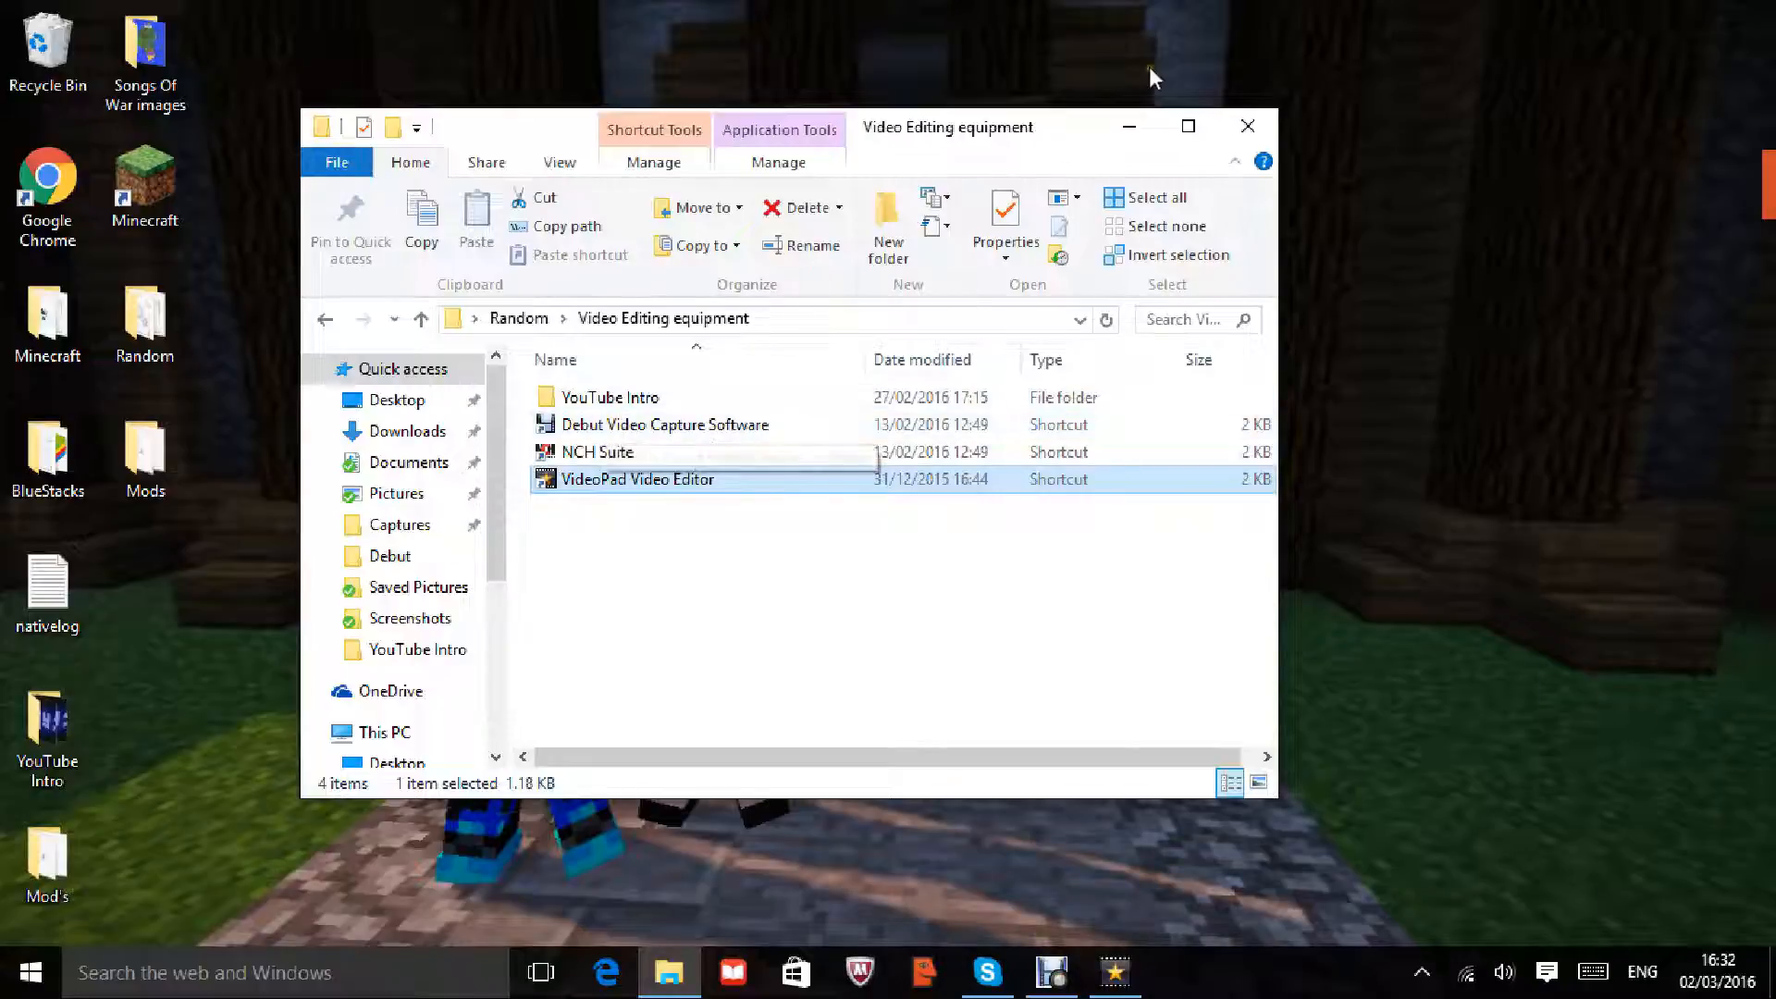
Step: Minimize the Explorer folder and bring up Debut Professional's Screen capture window
left_click(1115, 134)
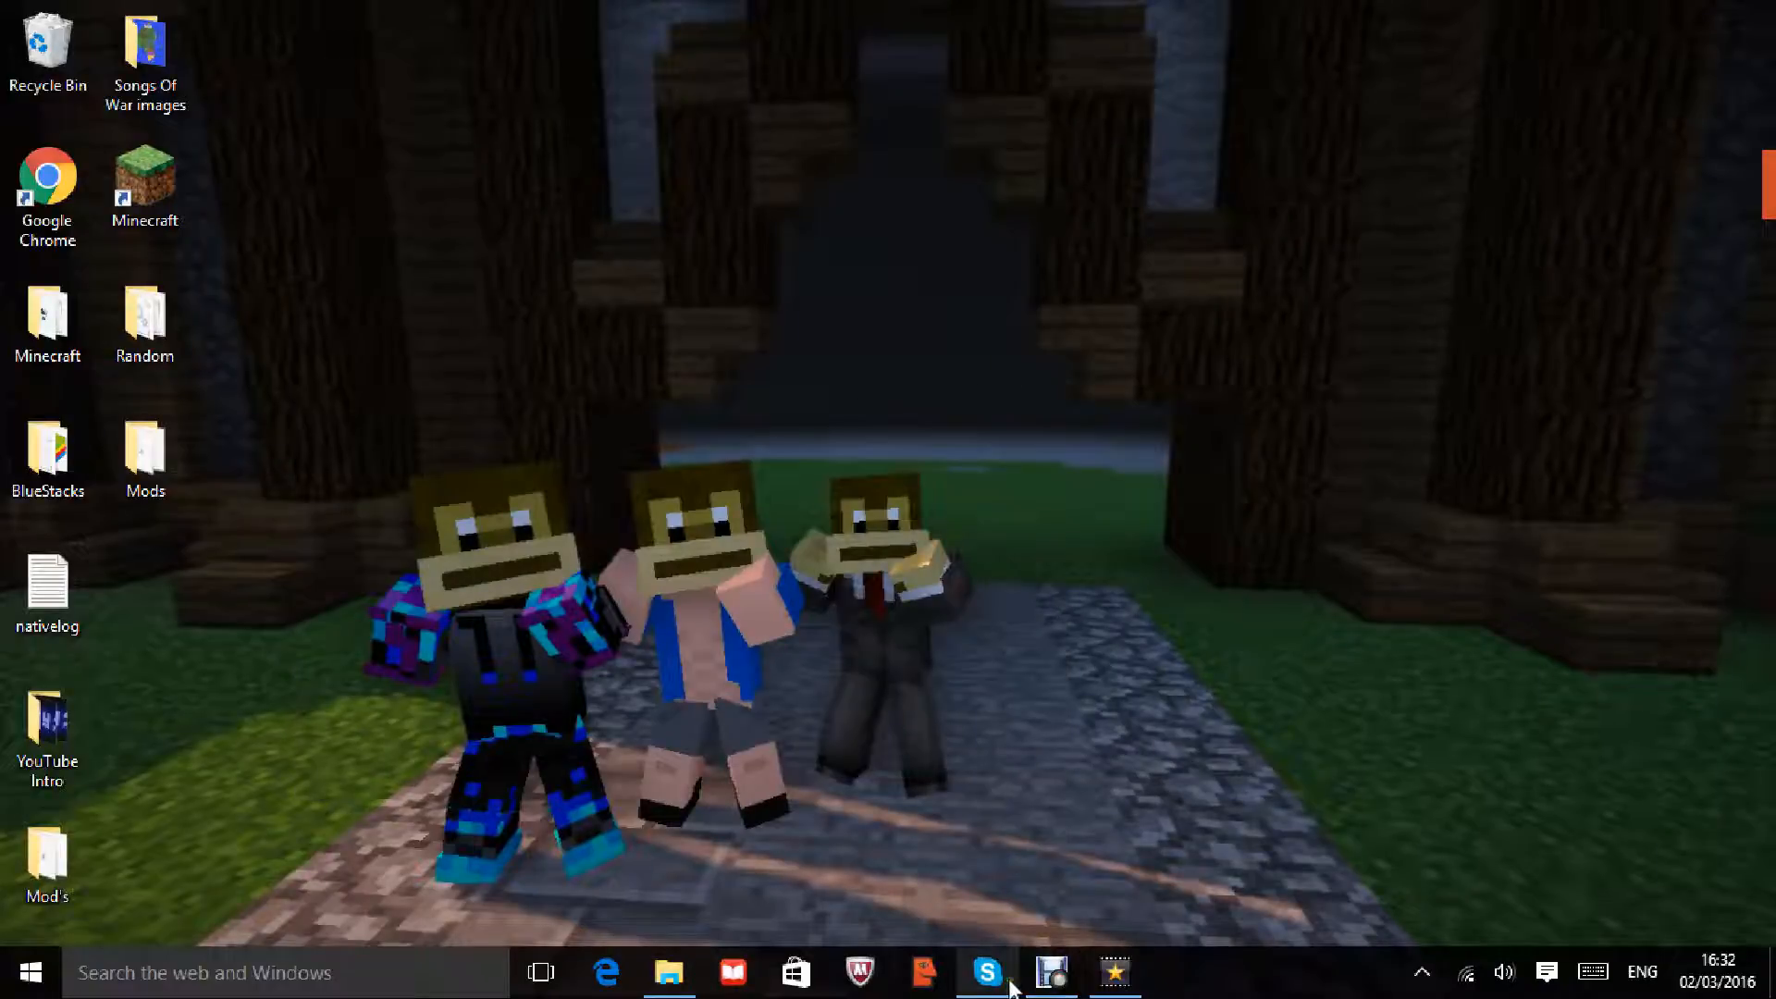
left_click(1053, 982)
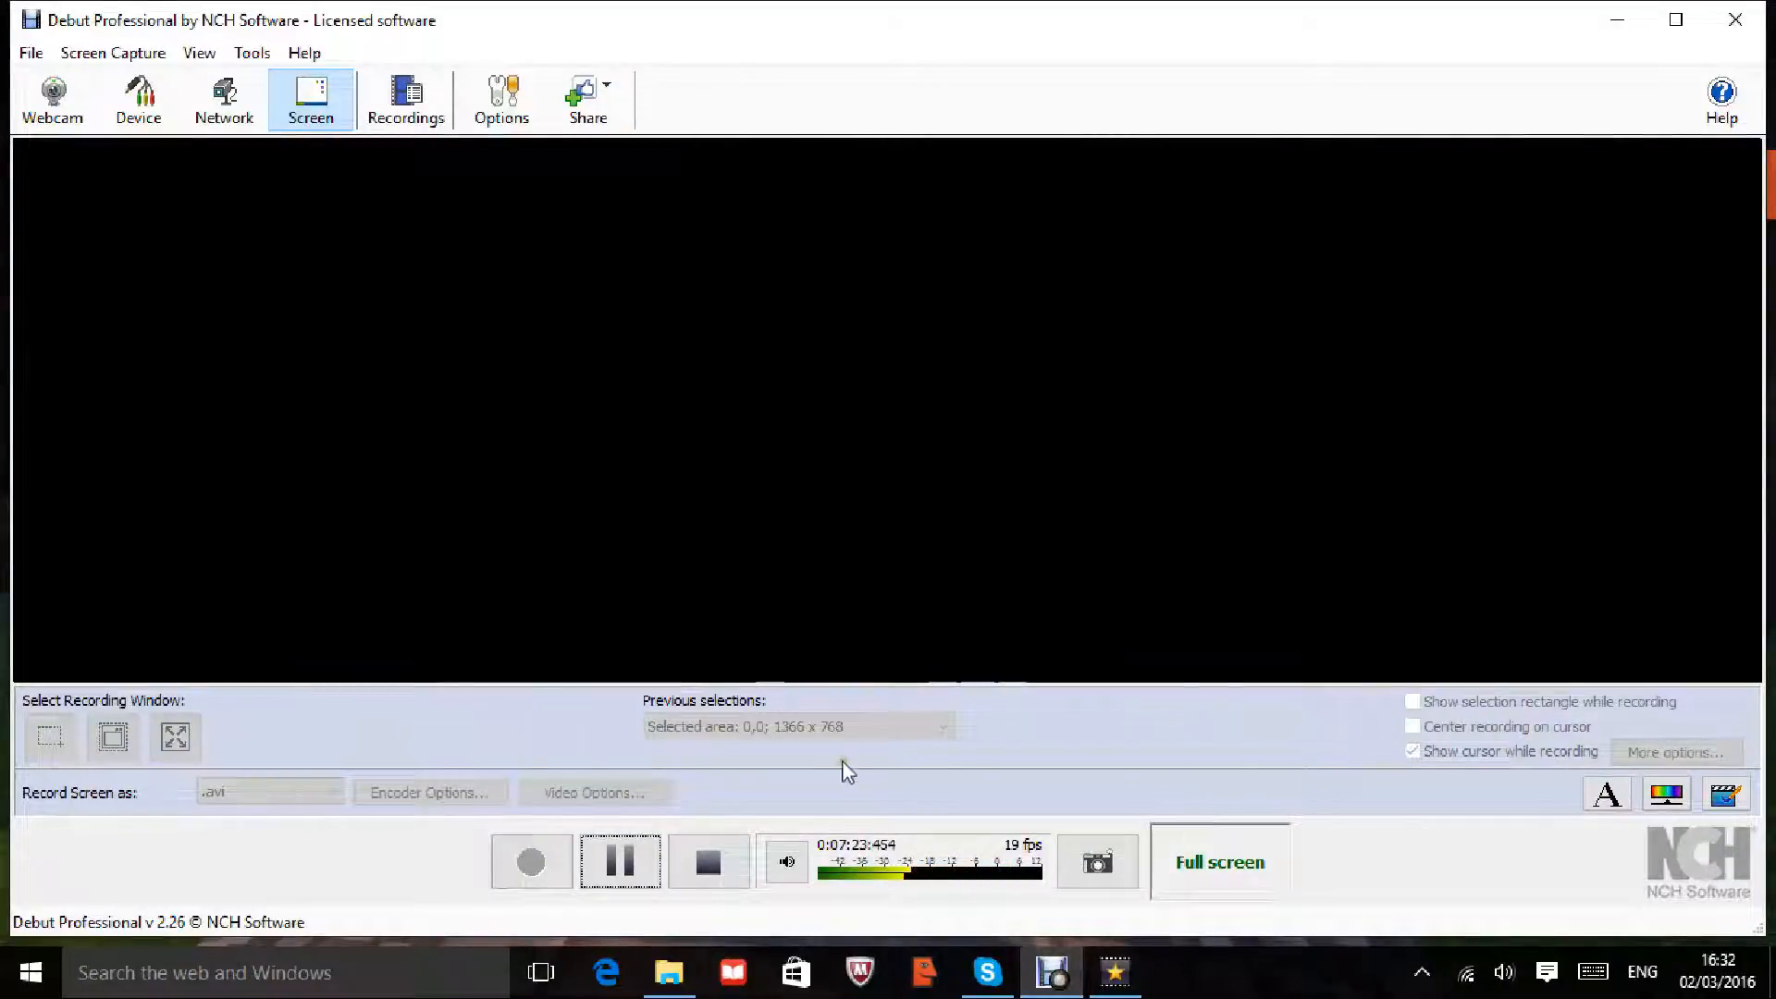
left_click(596, 870)
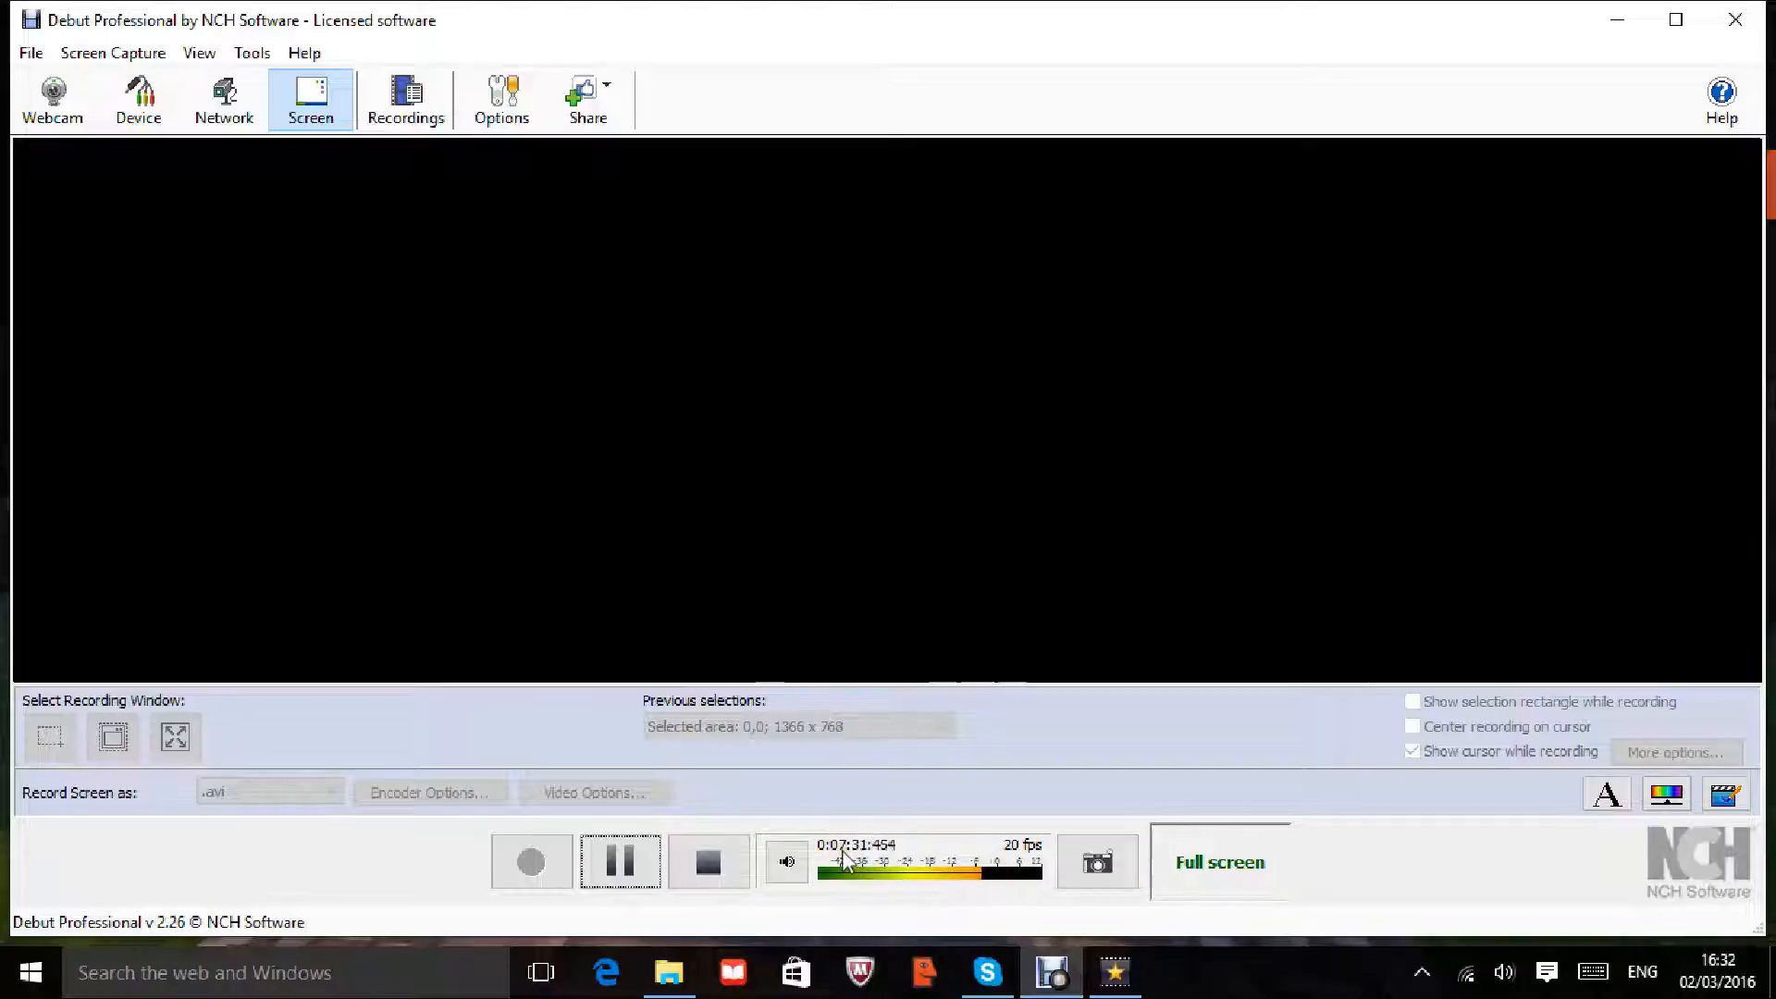
left_click(536, 445)
right_click(875, 442)
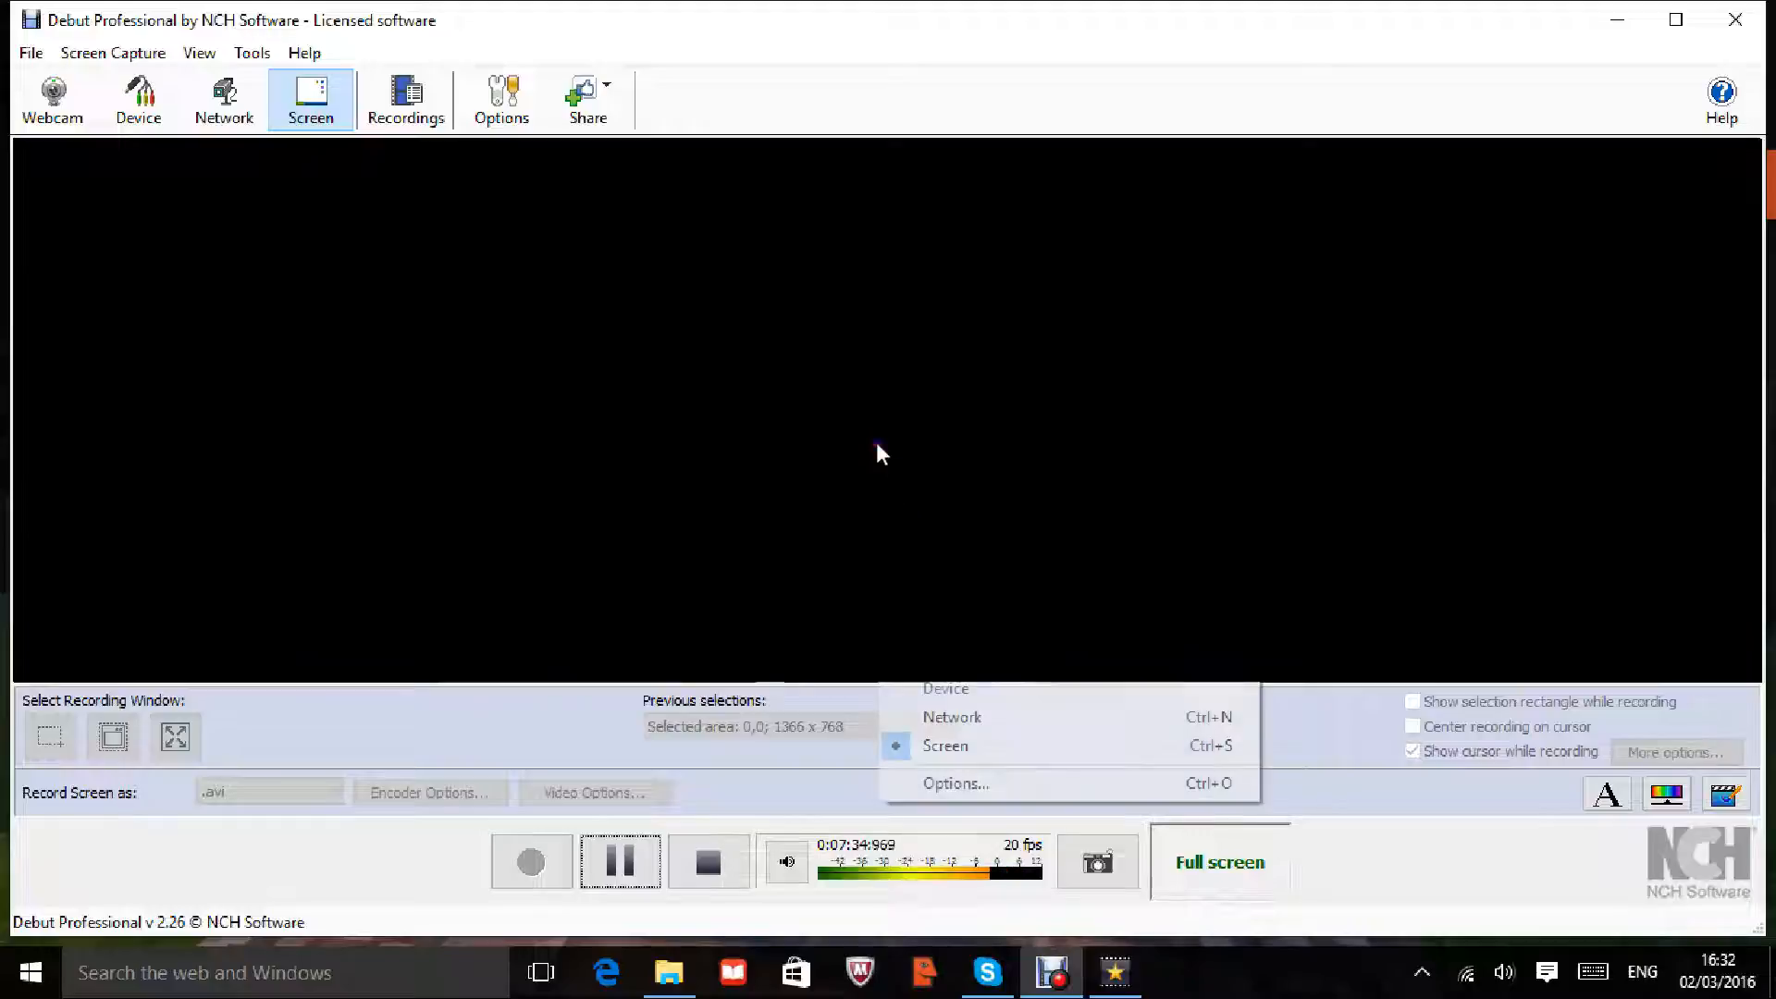
left_click(812, 410)
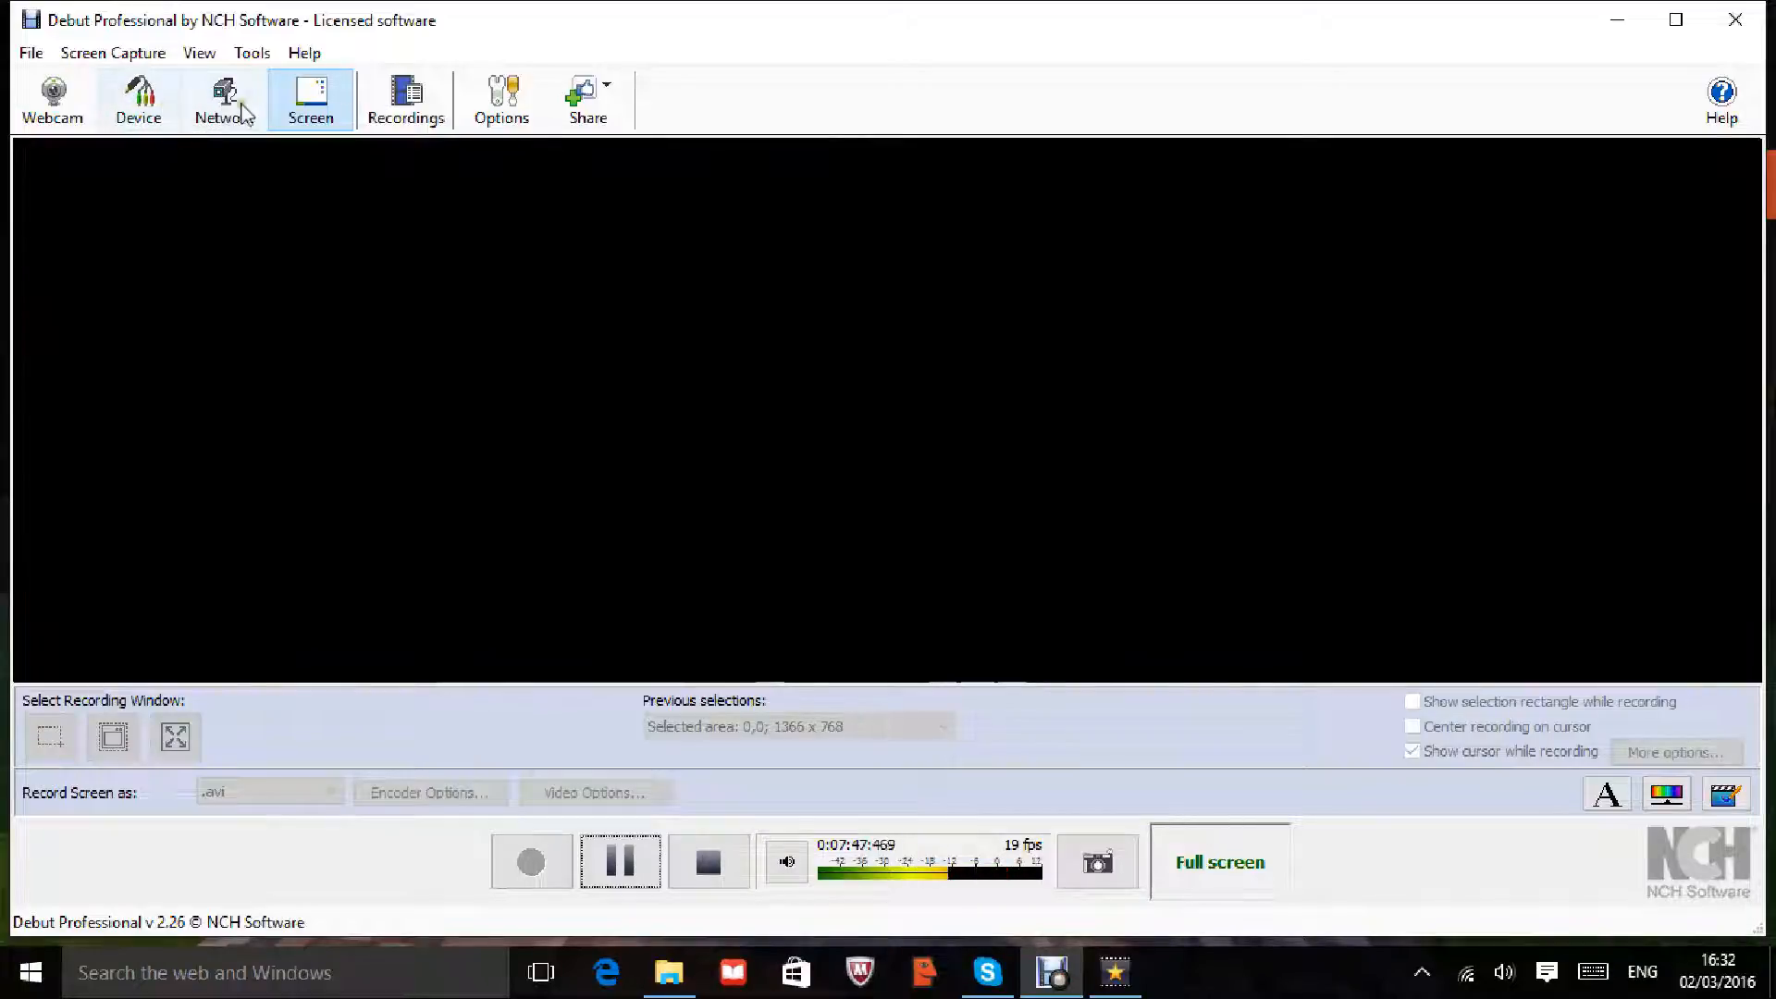
left_click(406, 100)
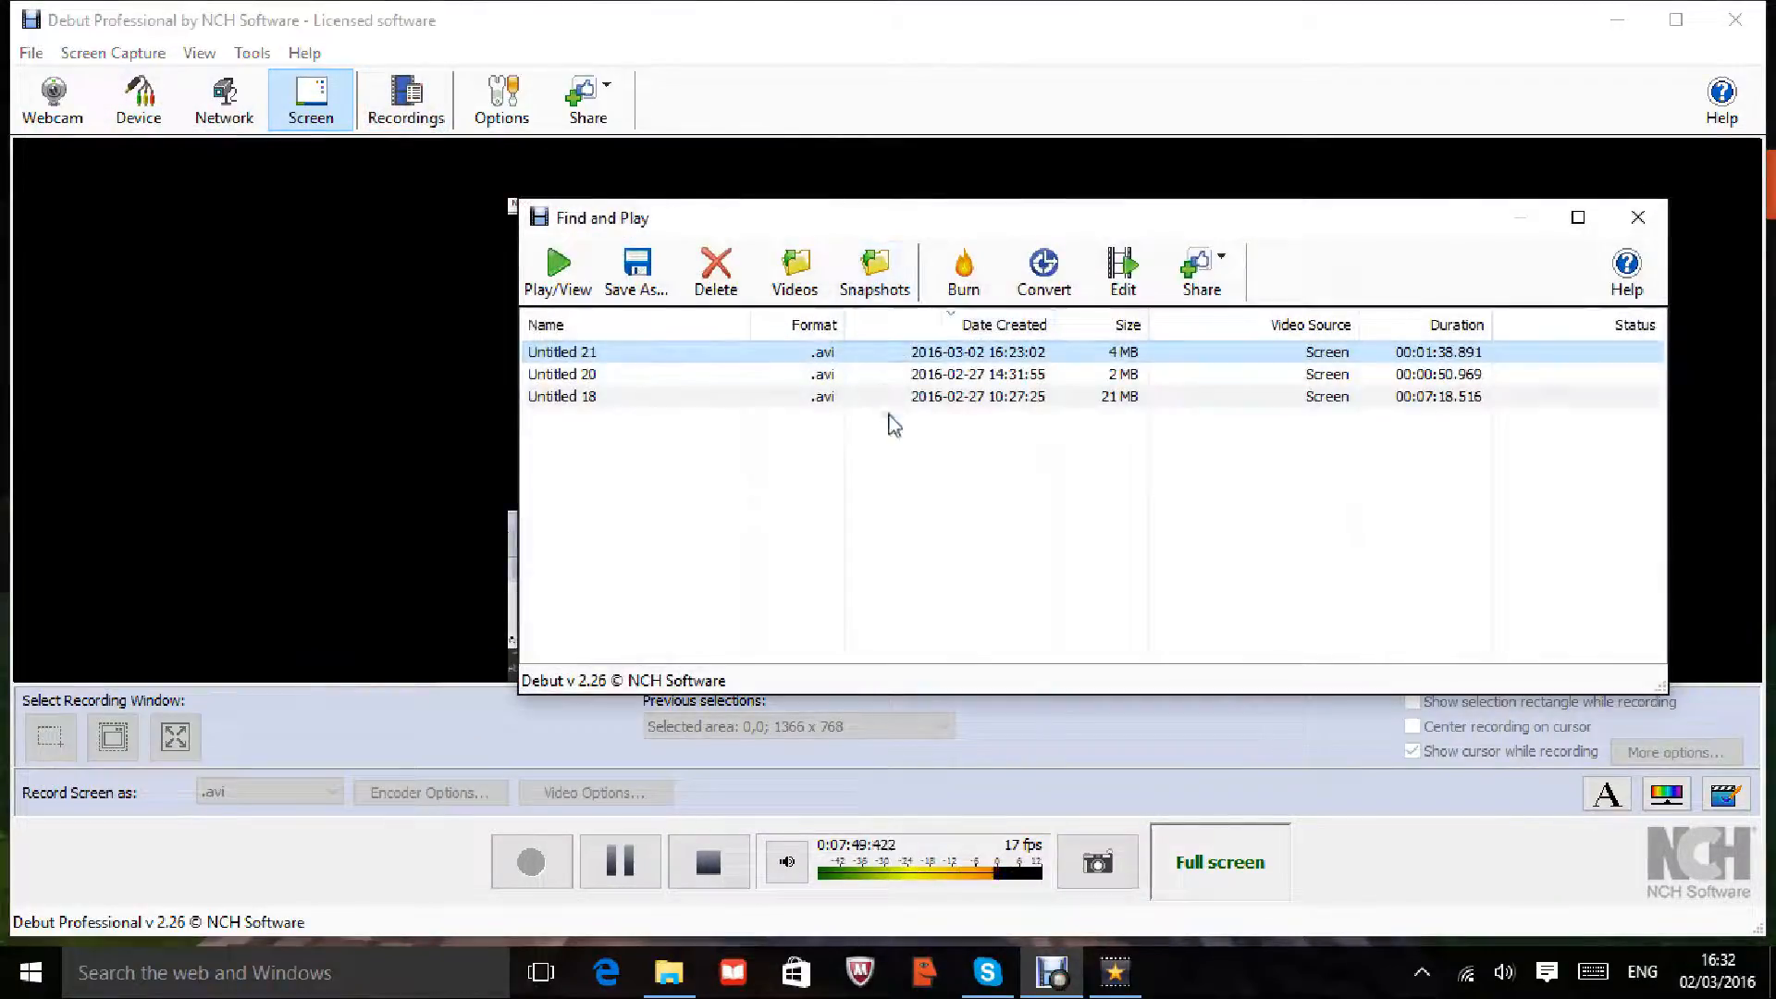
mouse_move(682, 468)
left_mouse_down()
mouse_move(849, 369)
mouse_move(793, 436)
left_mouse_up()
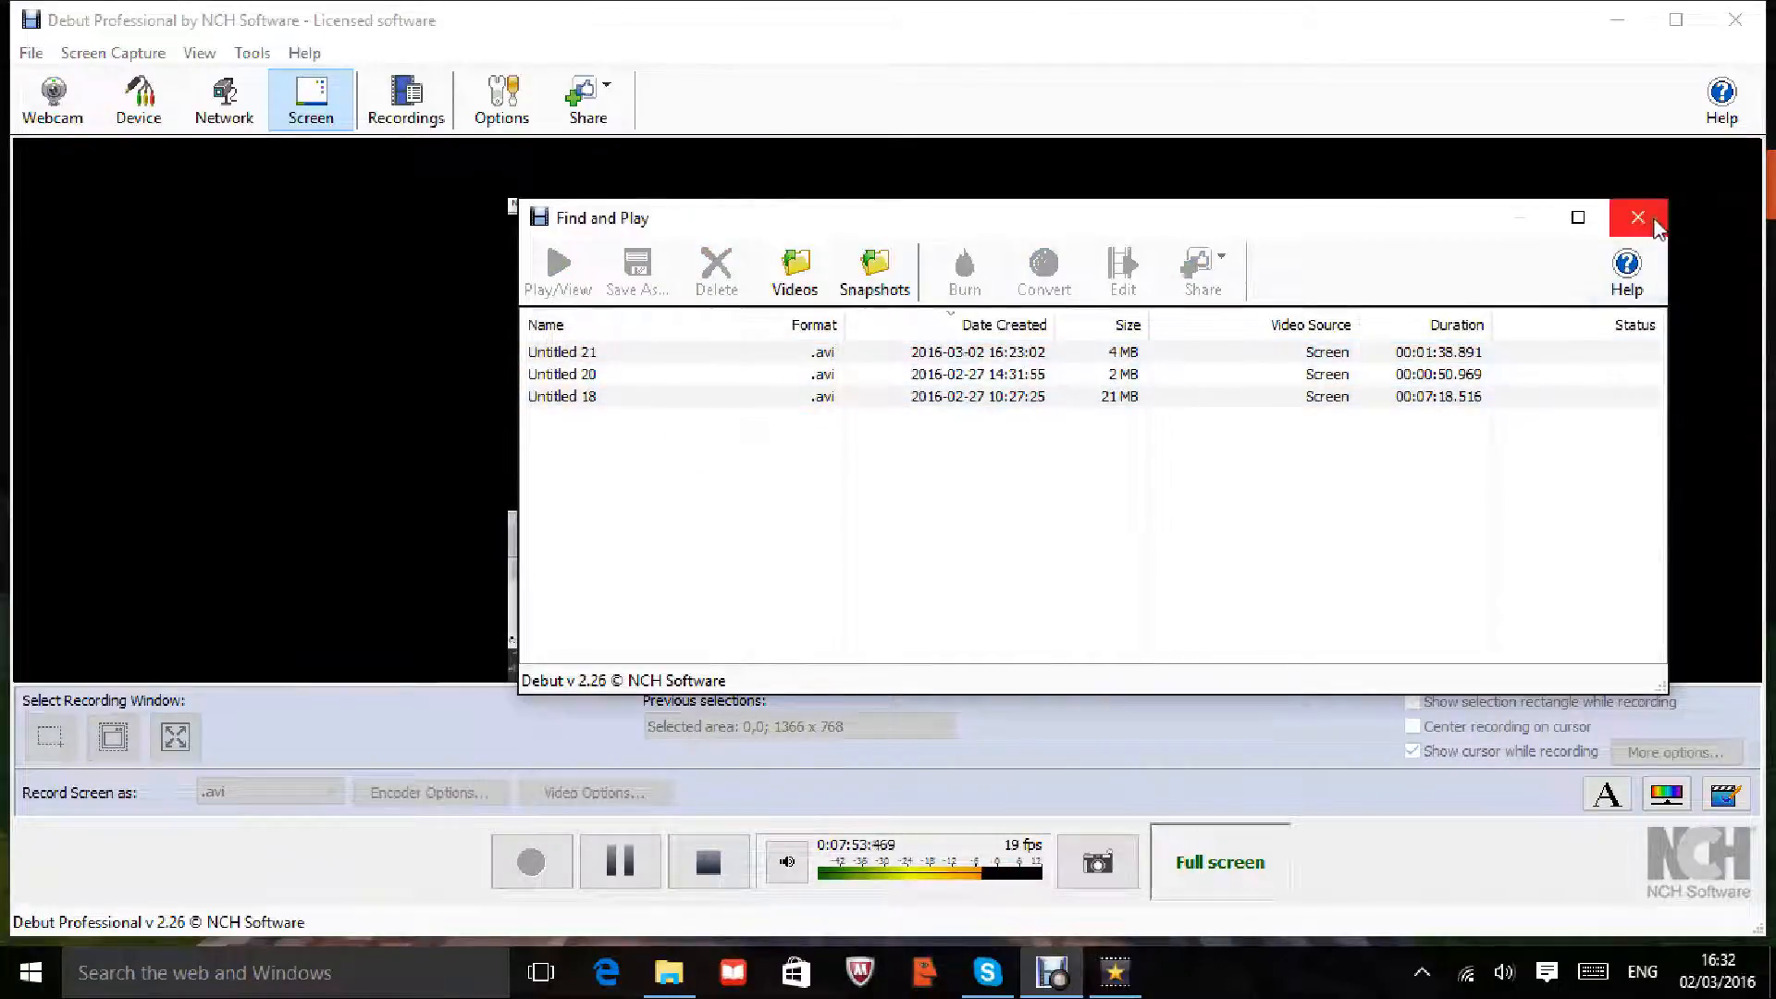
left_click(1639, 217)
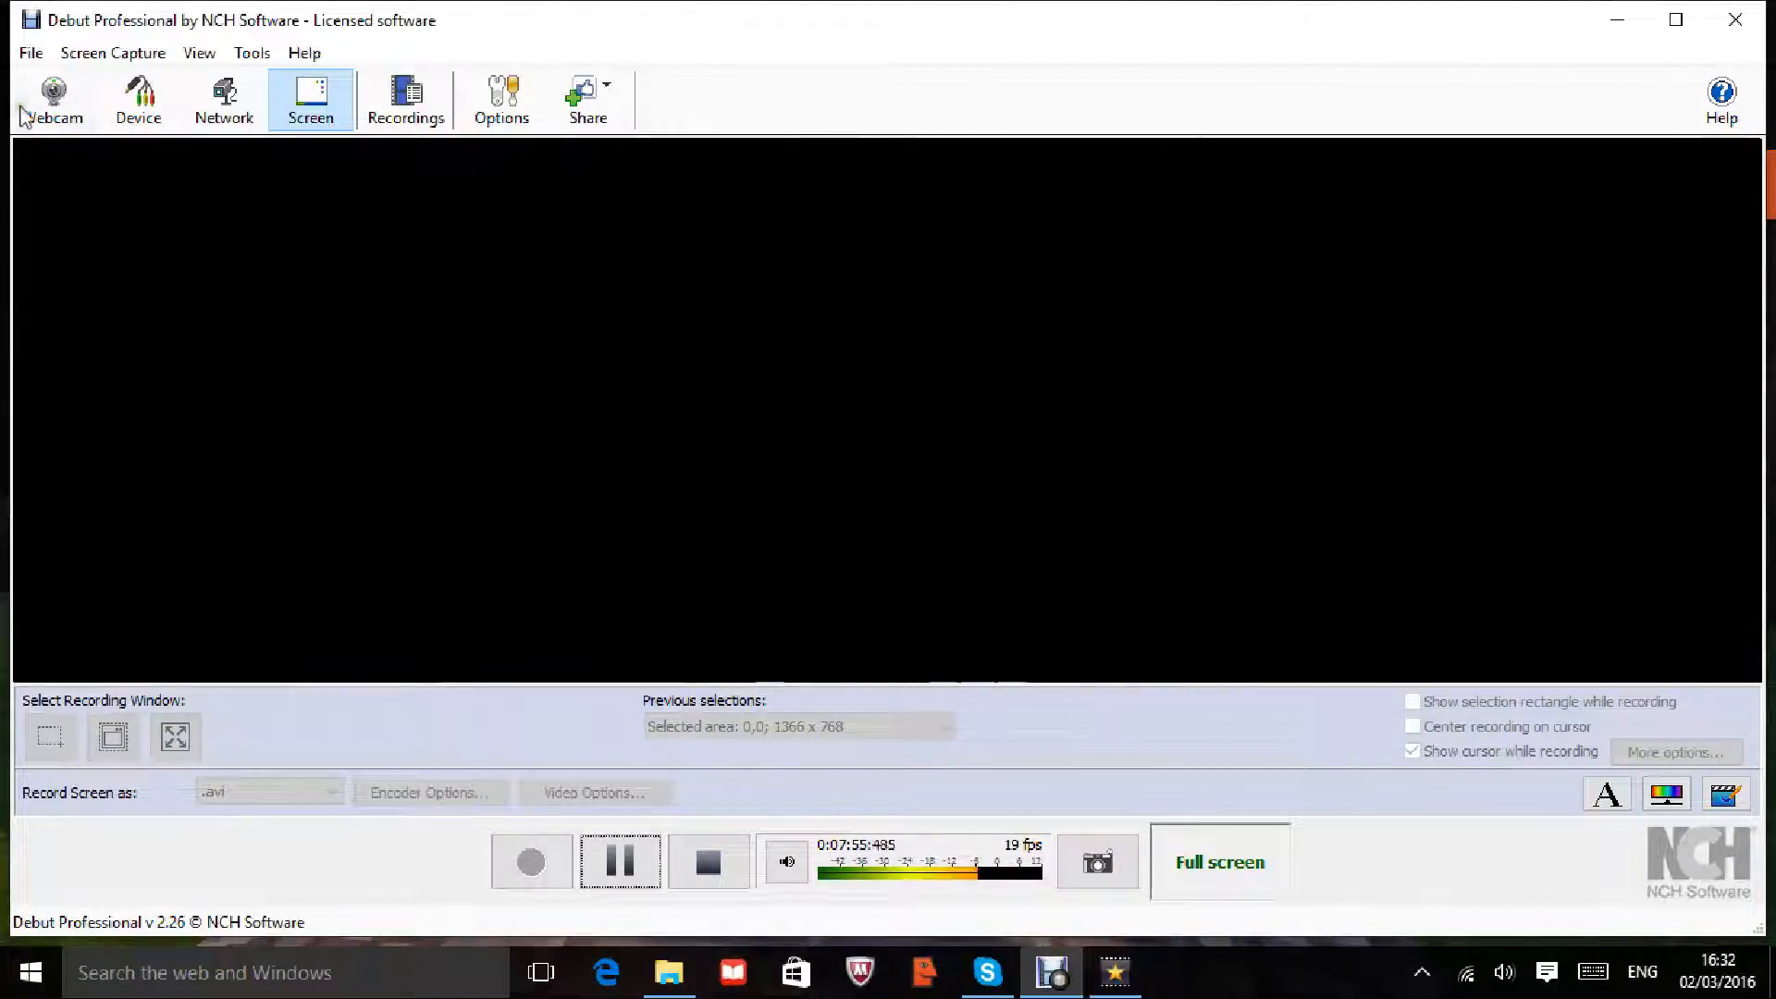
left_click(45, 50)
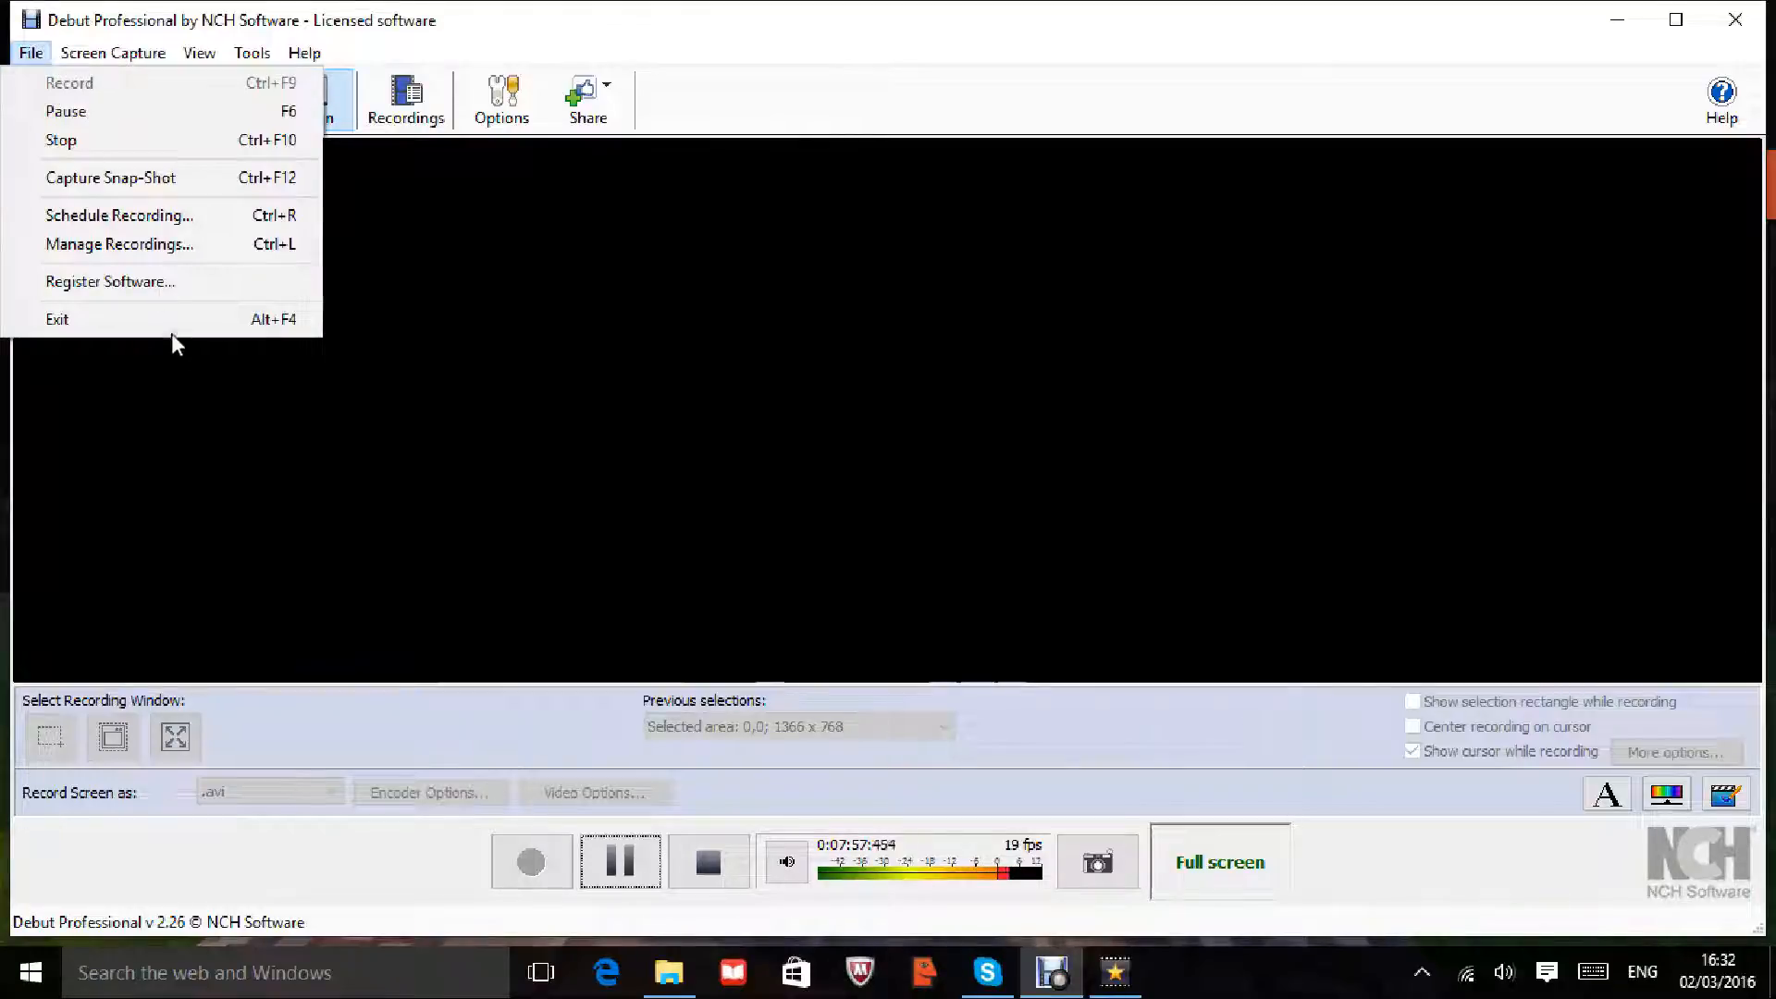
left_click(175, 385)
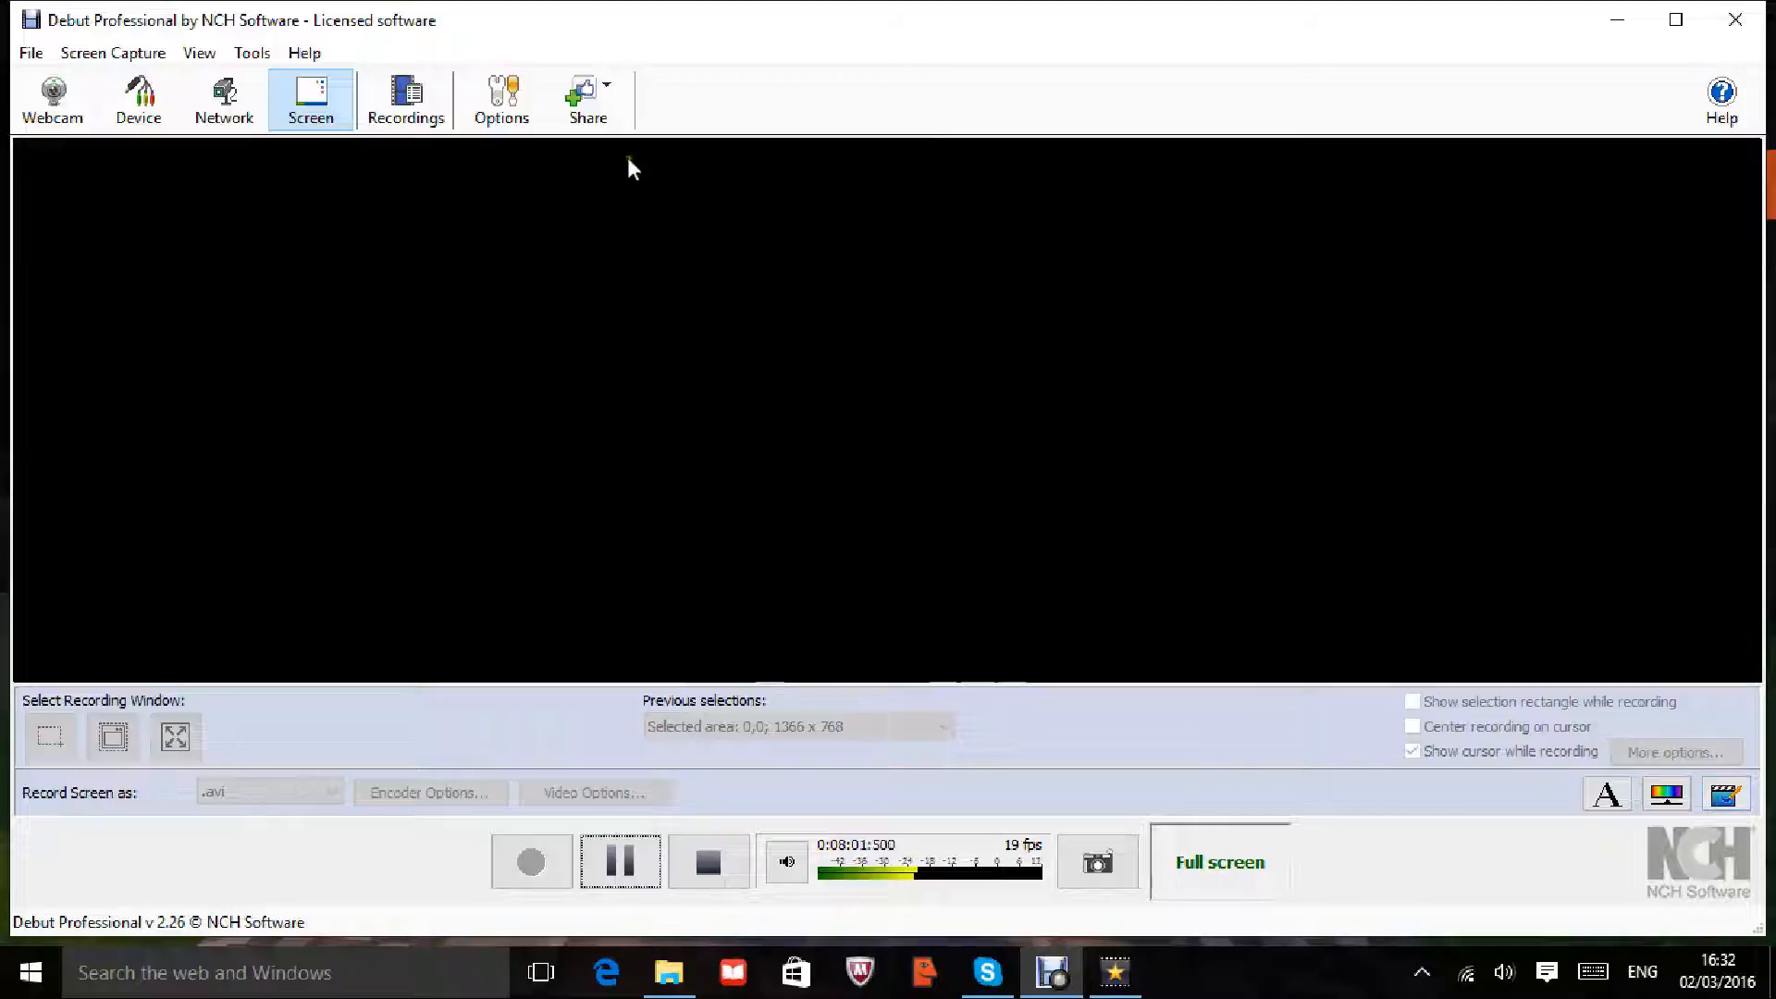
left_click(511, 115)
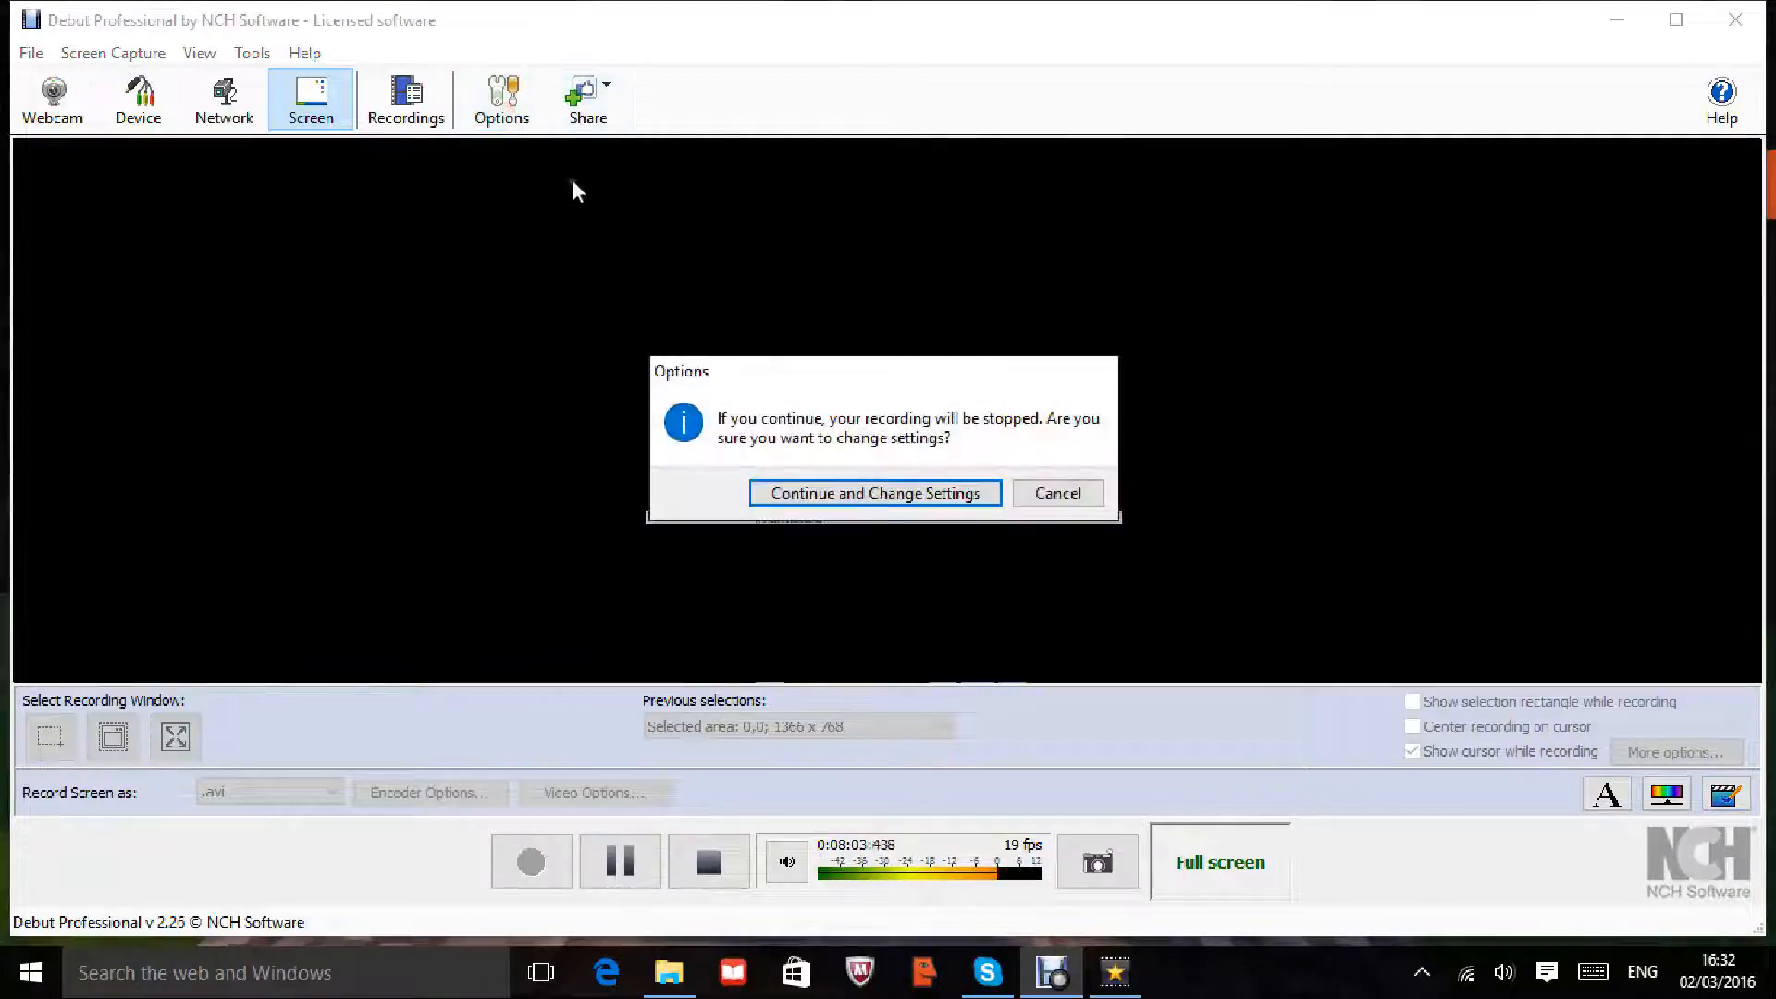
left_click(1074, 496)
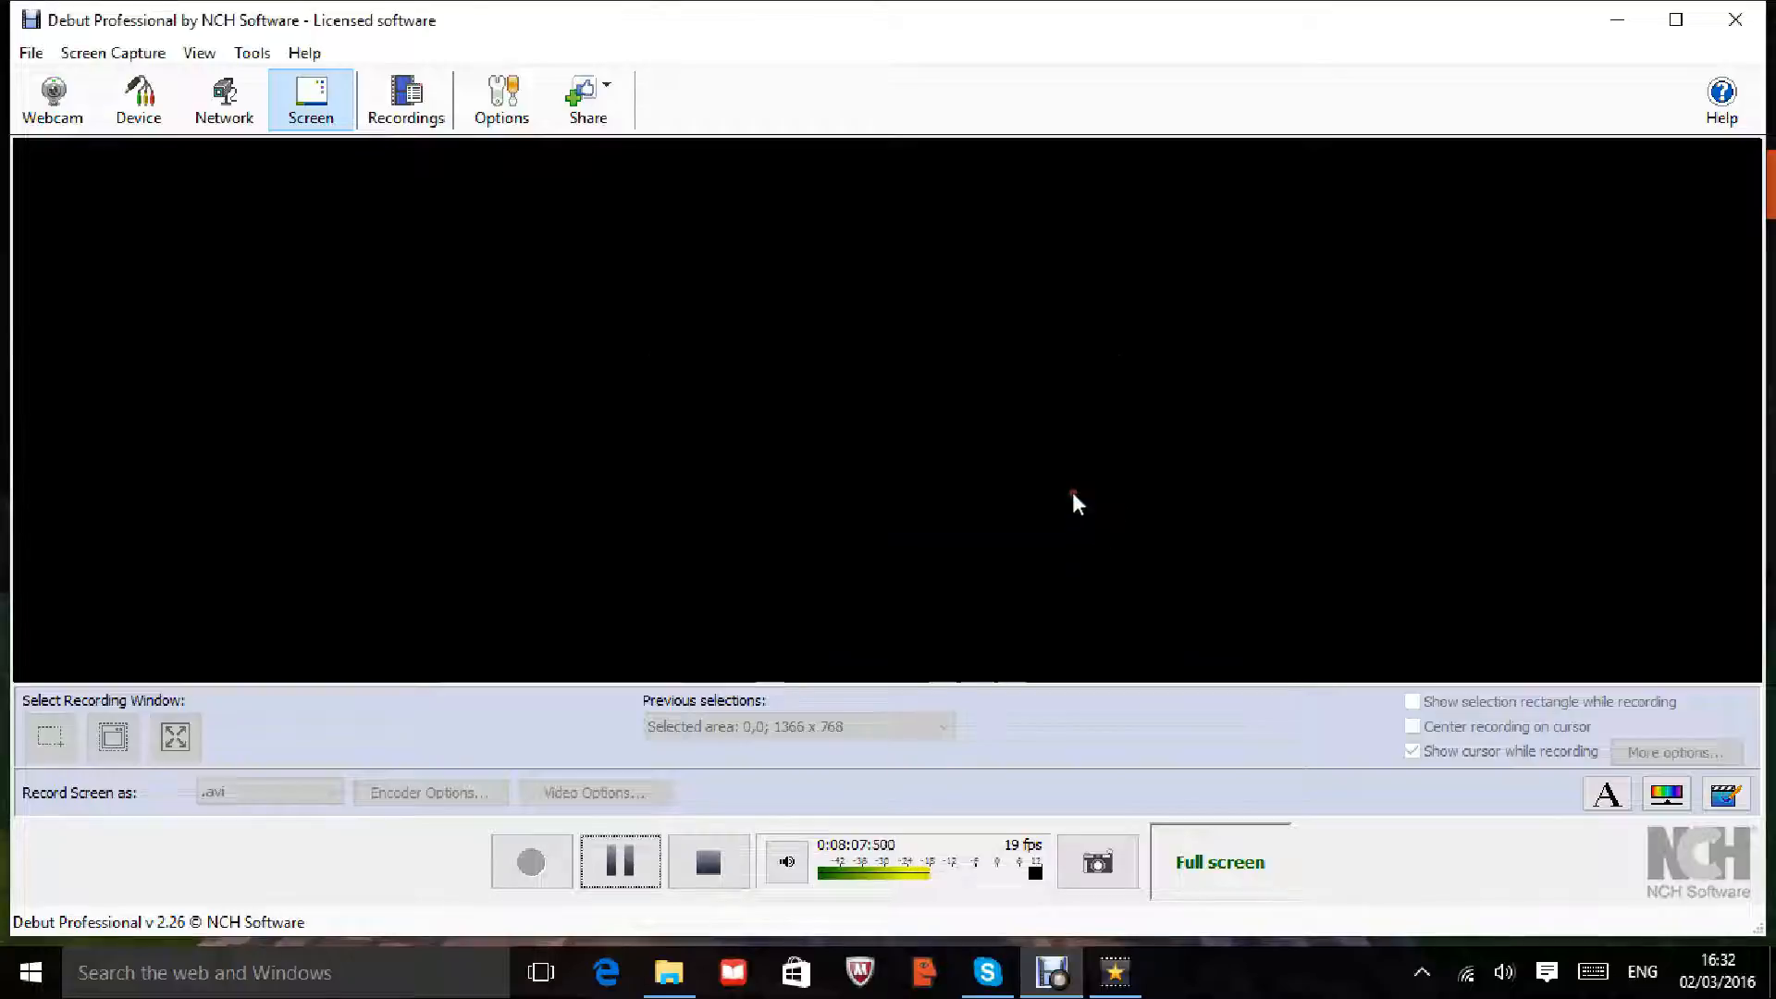
Step: Minimize the recorder and relaunch Debut Video Capture Software from its folder shortcut
left_click(1638, 28)
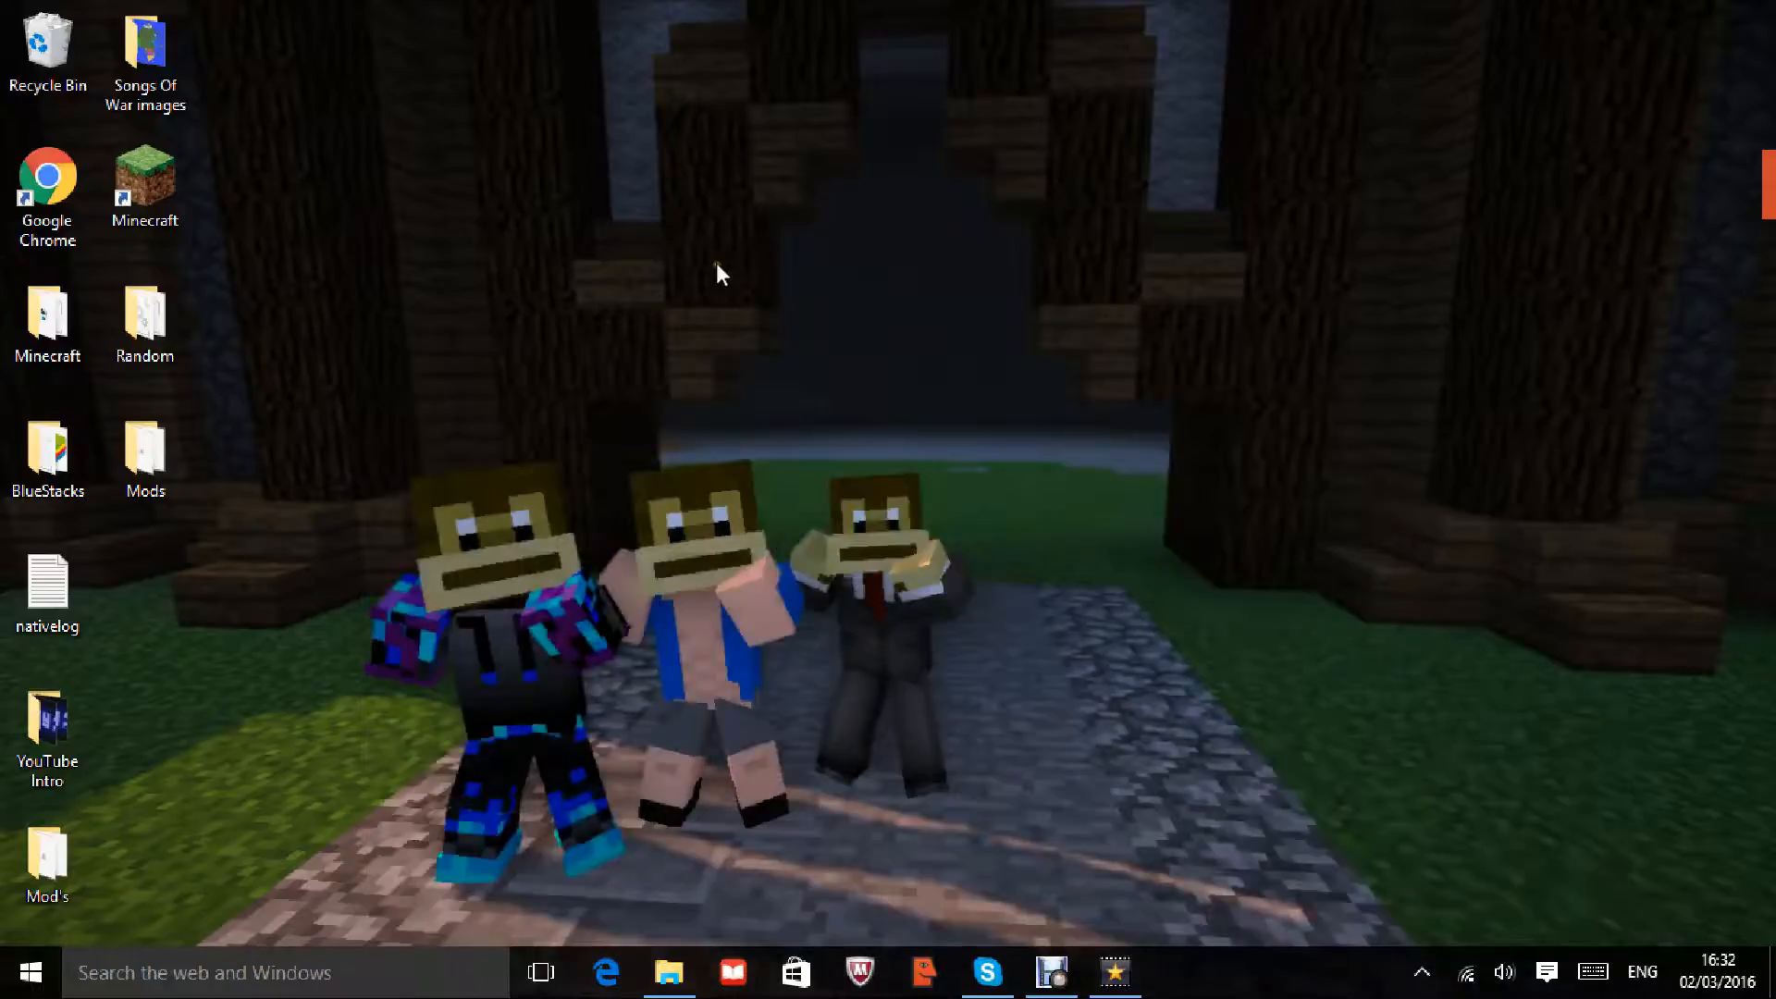
left_click(669, 973)
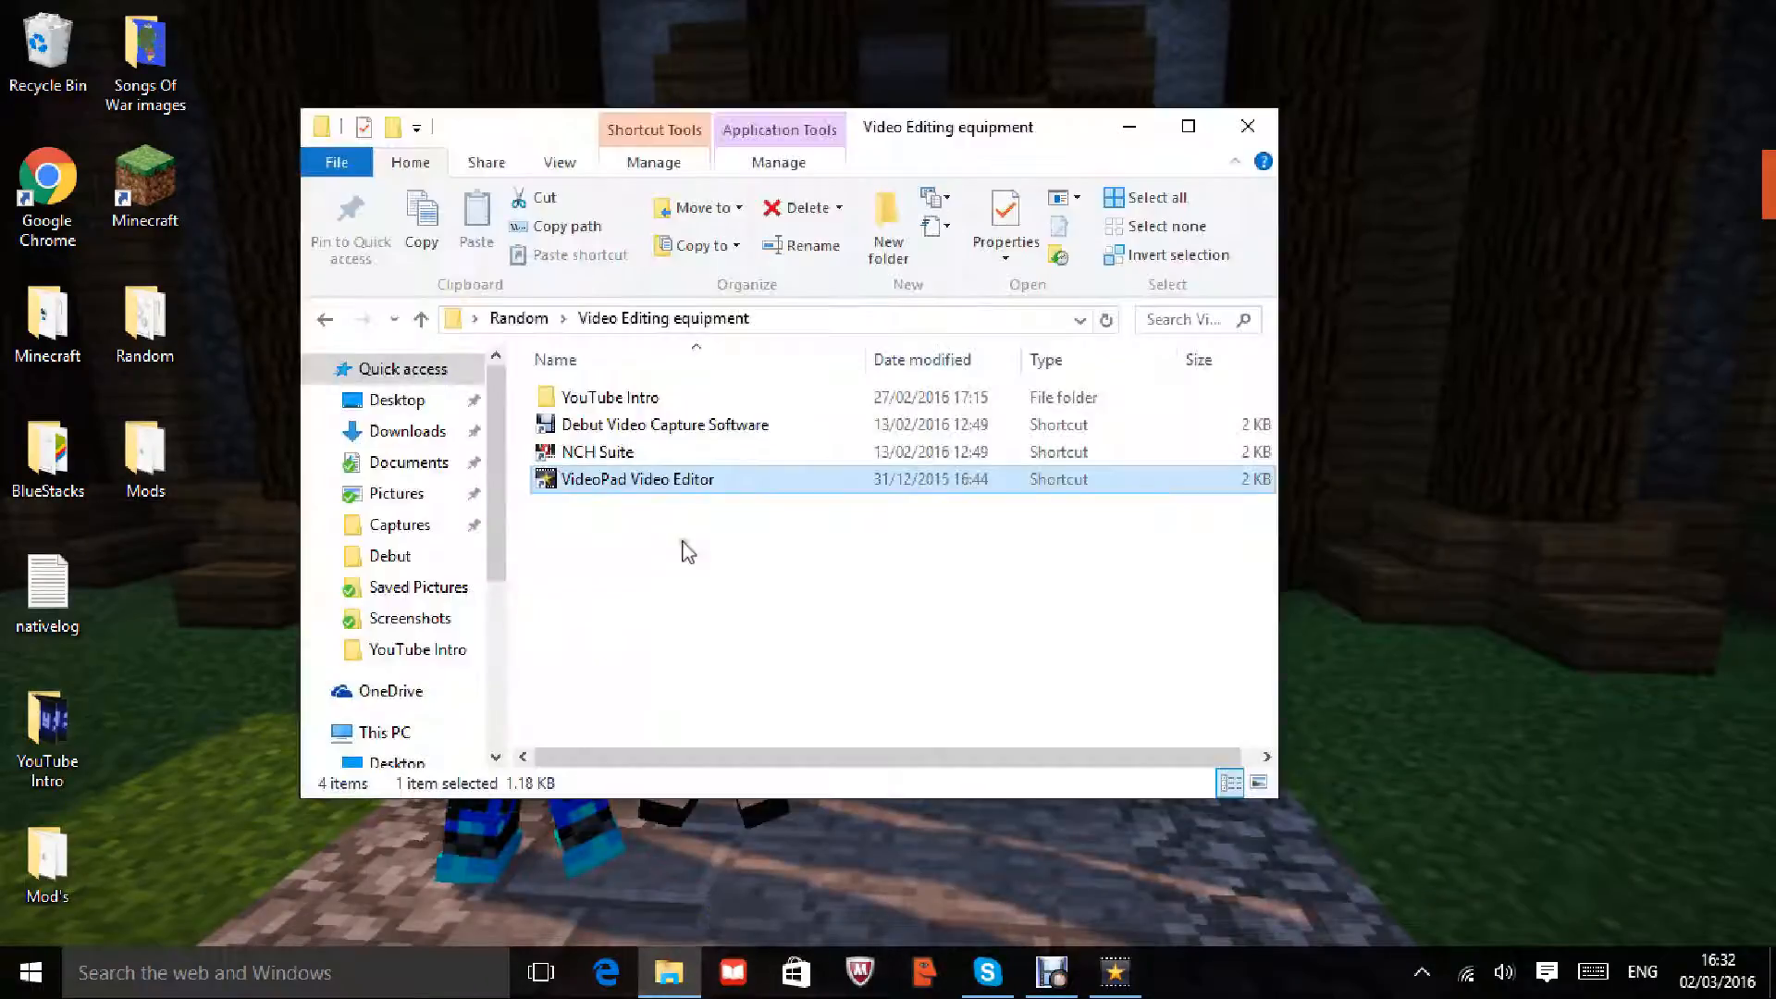
double_click(696, 416)
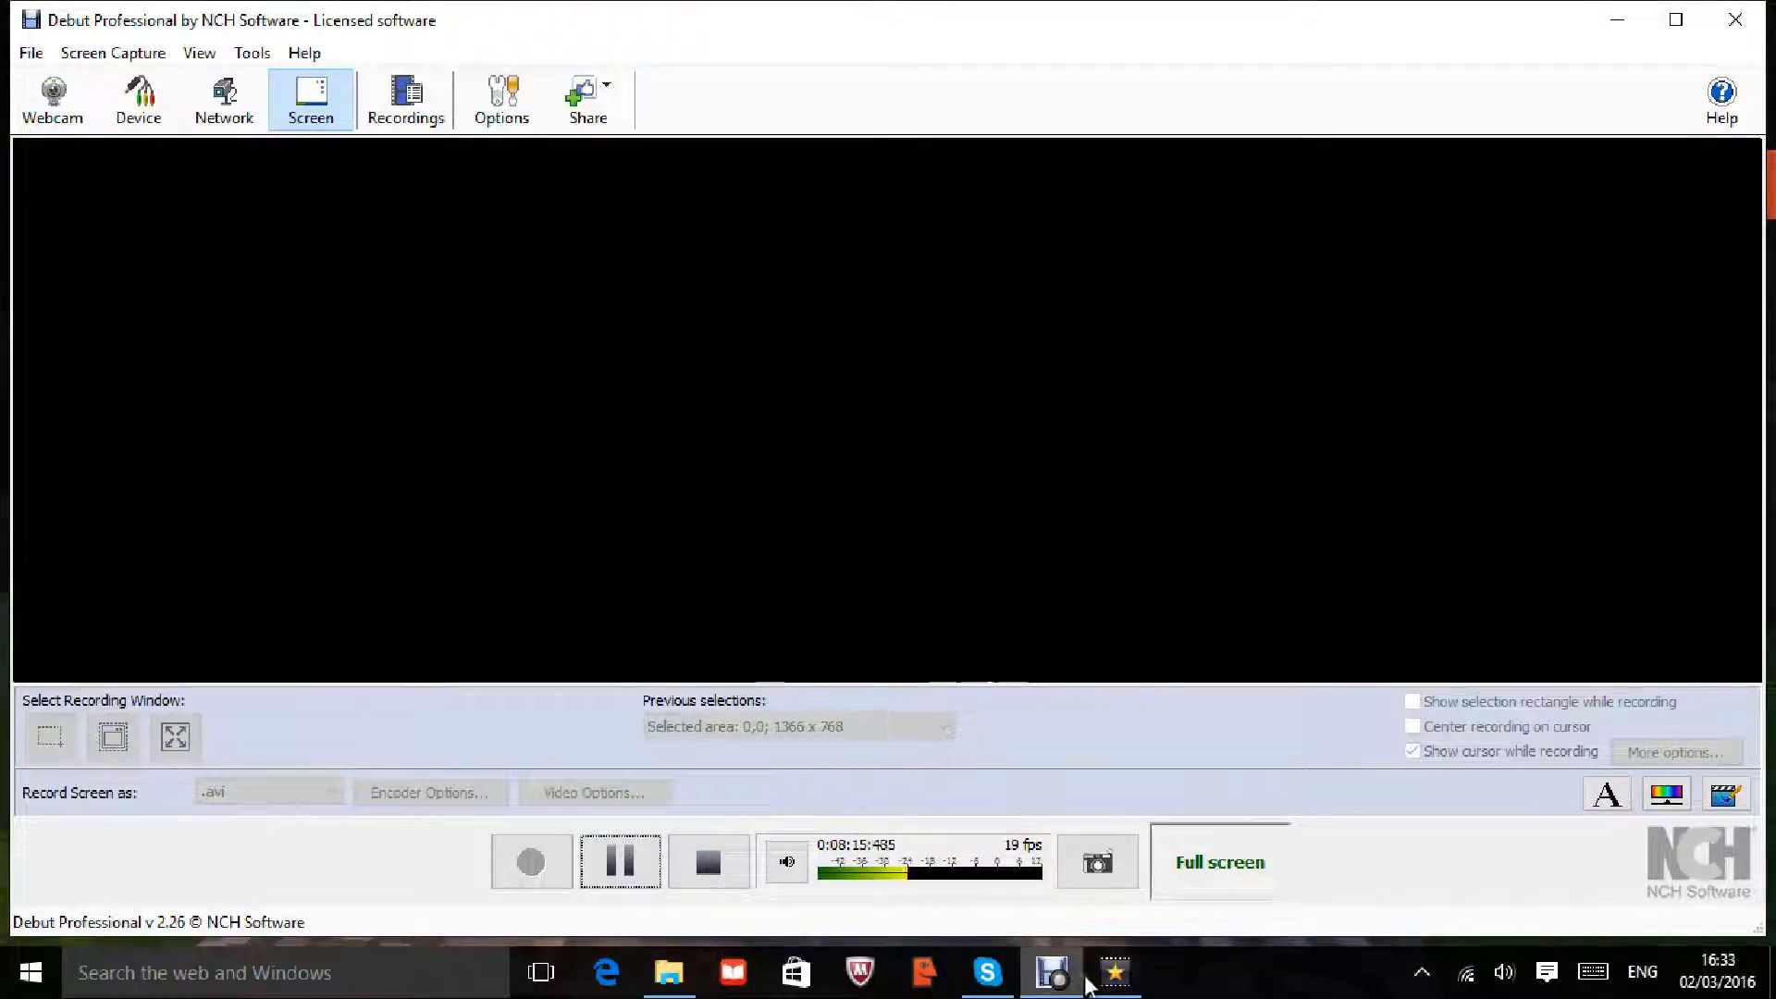
left_click(1052, 972)
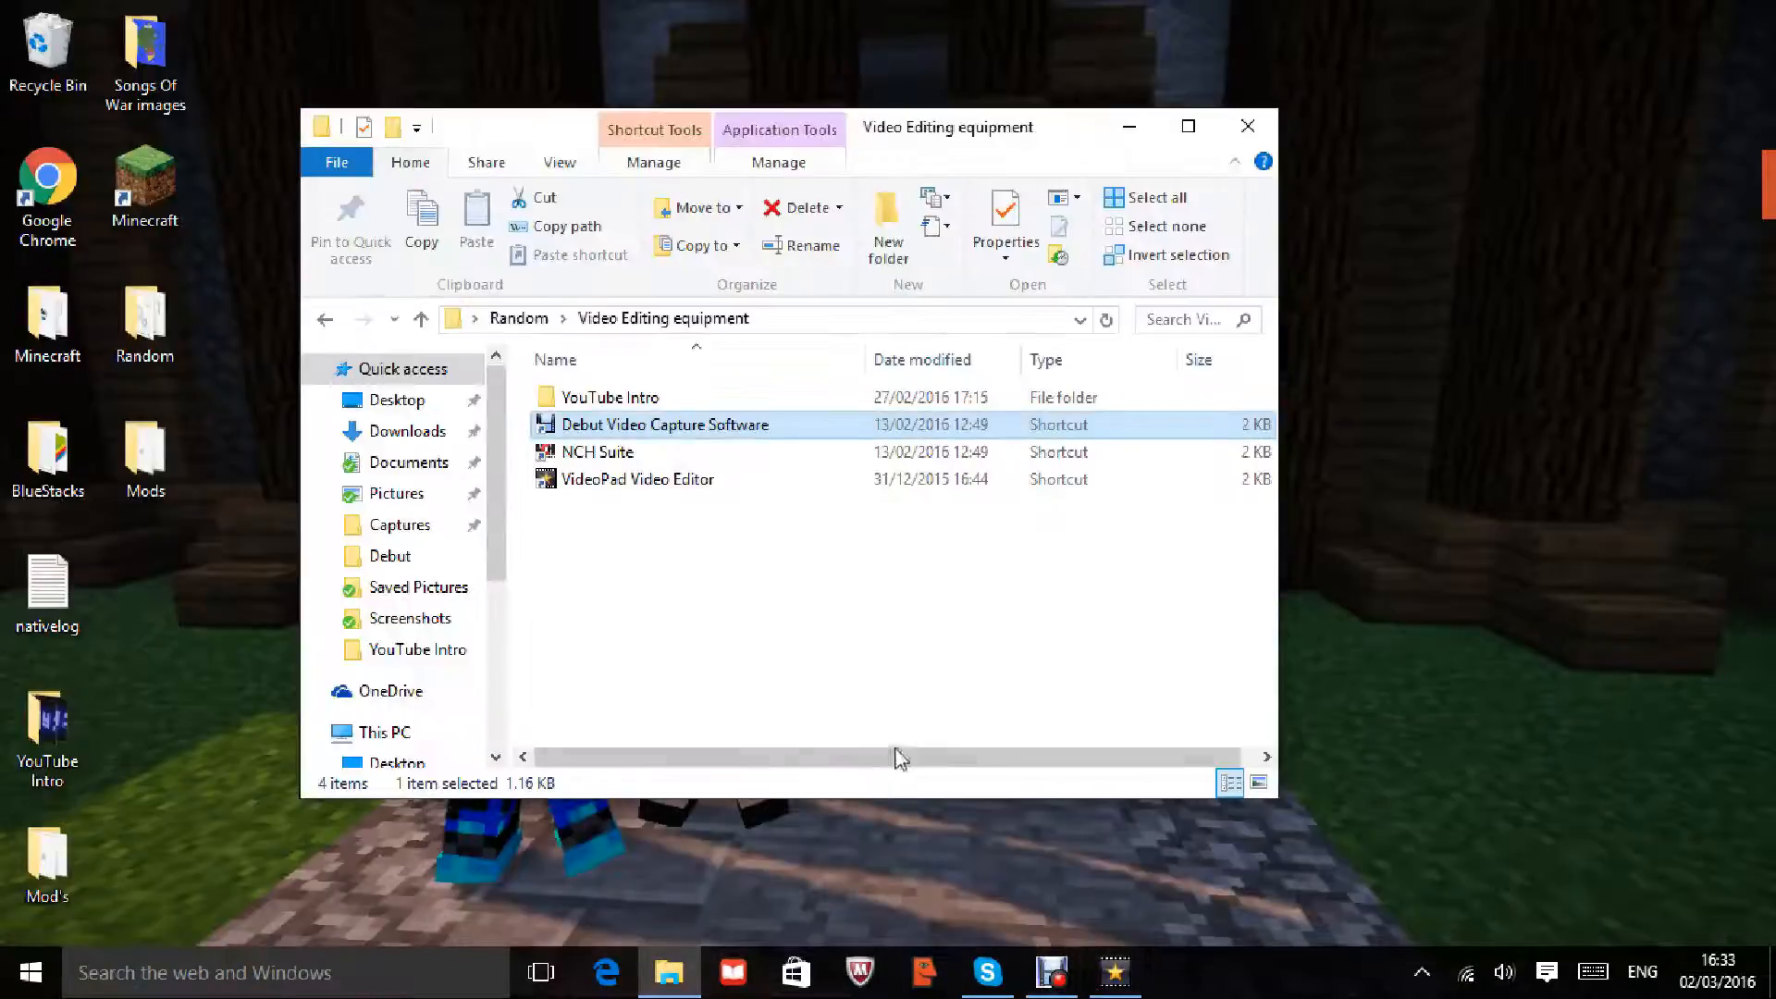
right_click(691, 420)
left_click(431, 235)
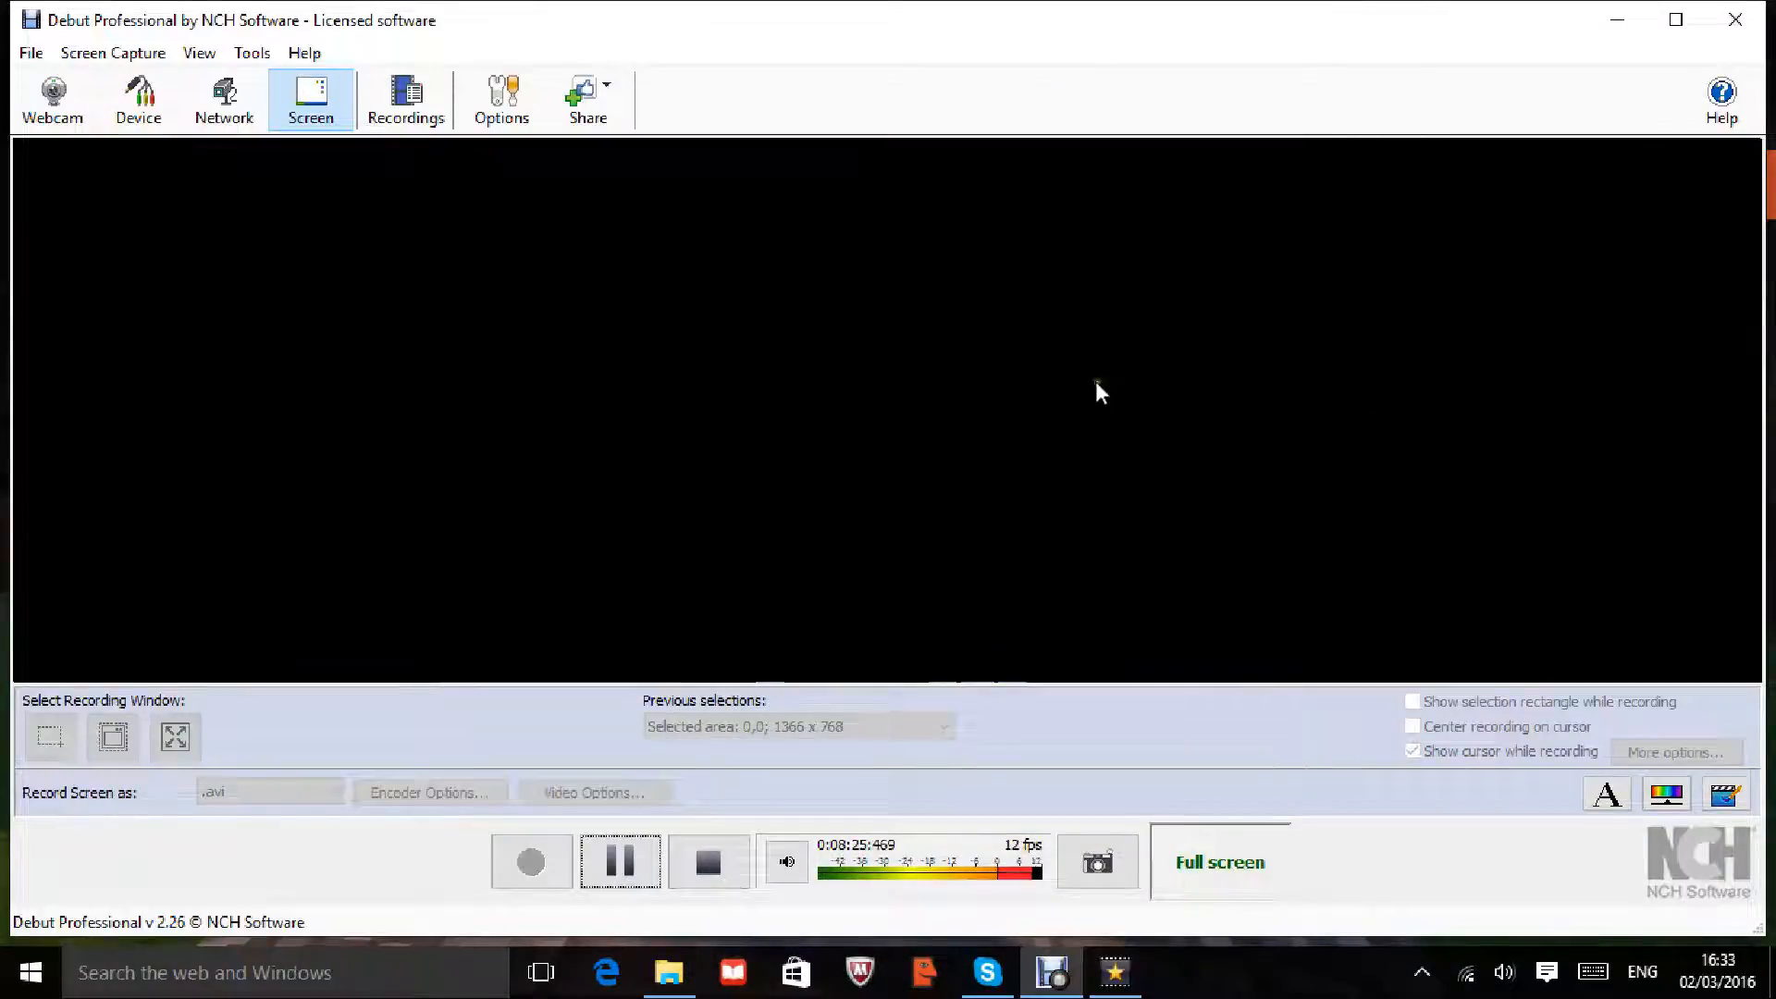
Step: Try the Debut shortcut once more, then bring the Debut Professional recorder back to the front
left_click(1618, 20)
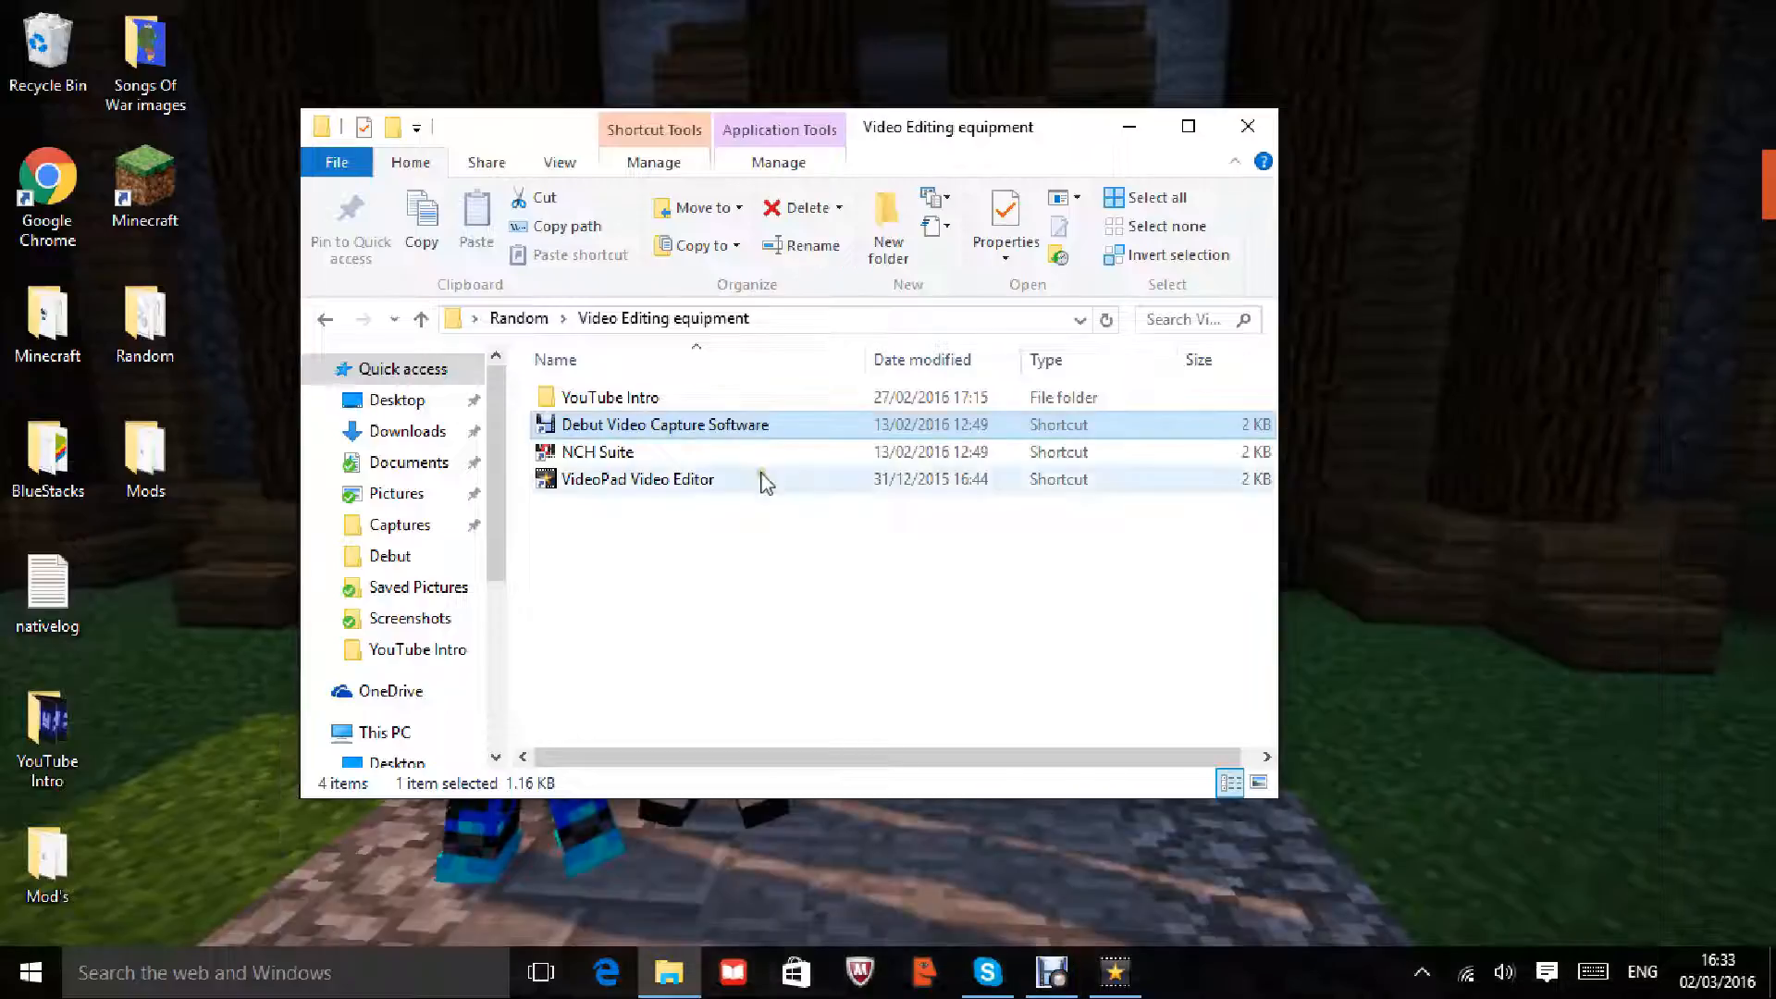
double_click(730, 425)
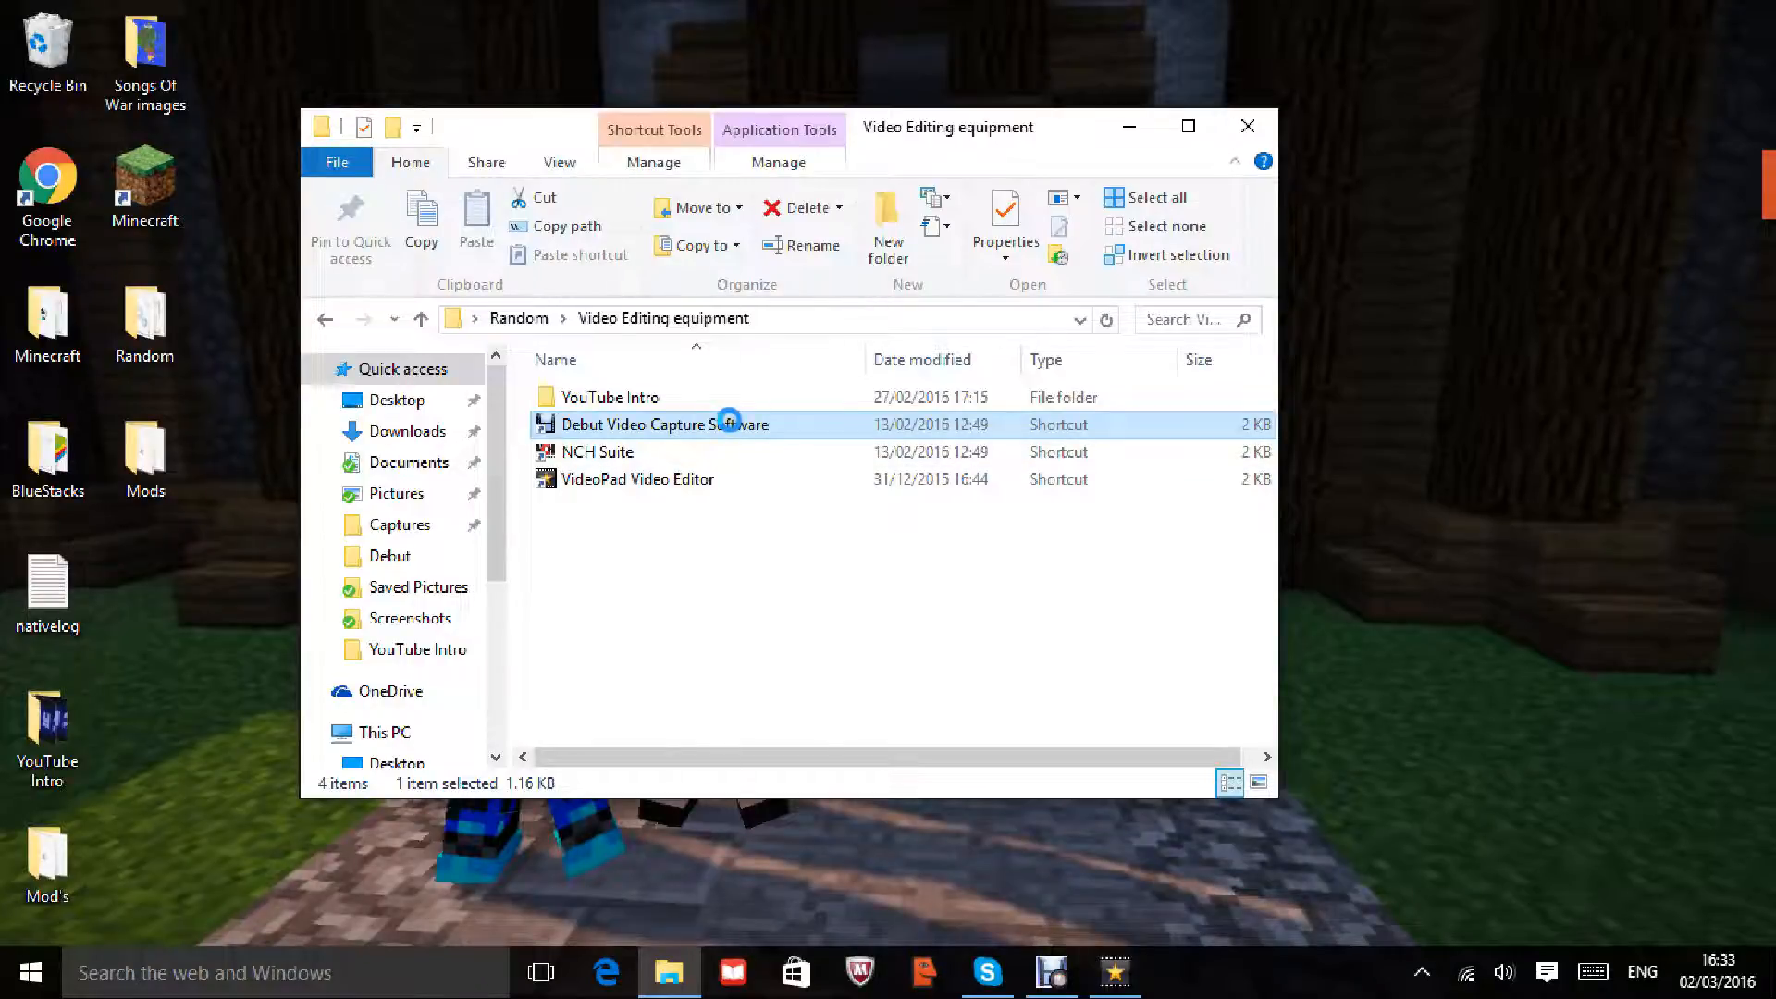
right_click(731, 424)
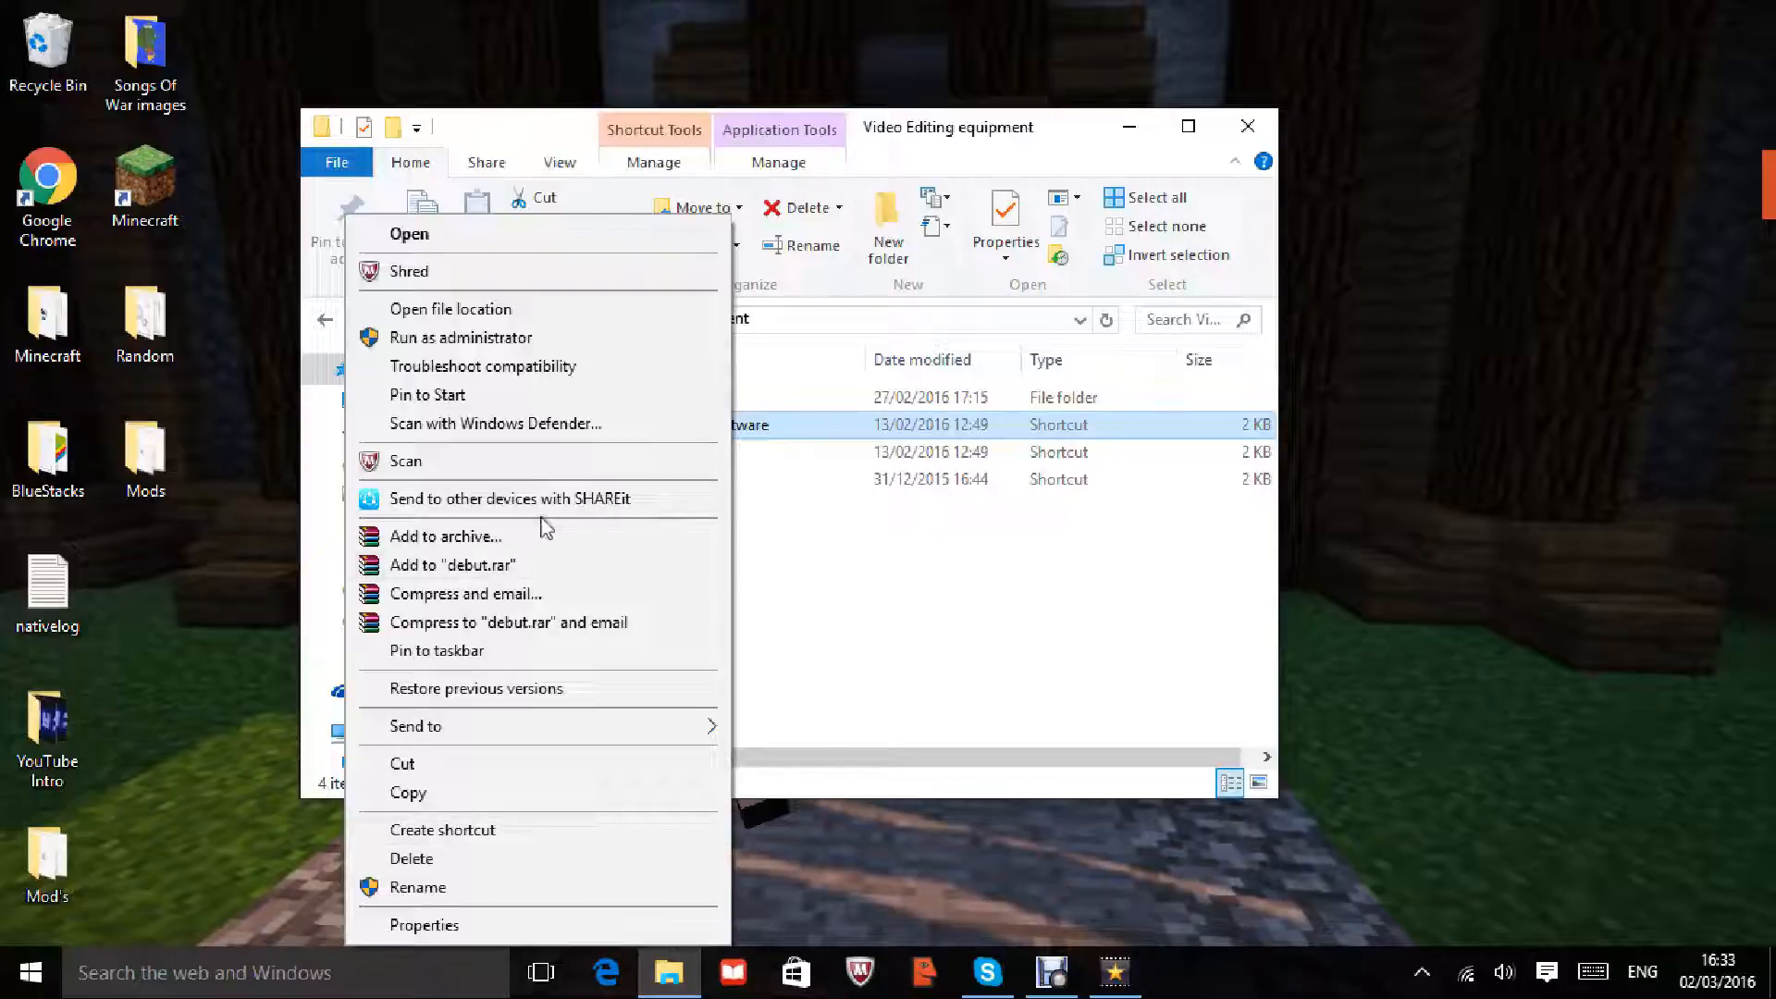
left_click(1536, 247)
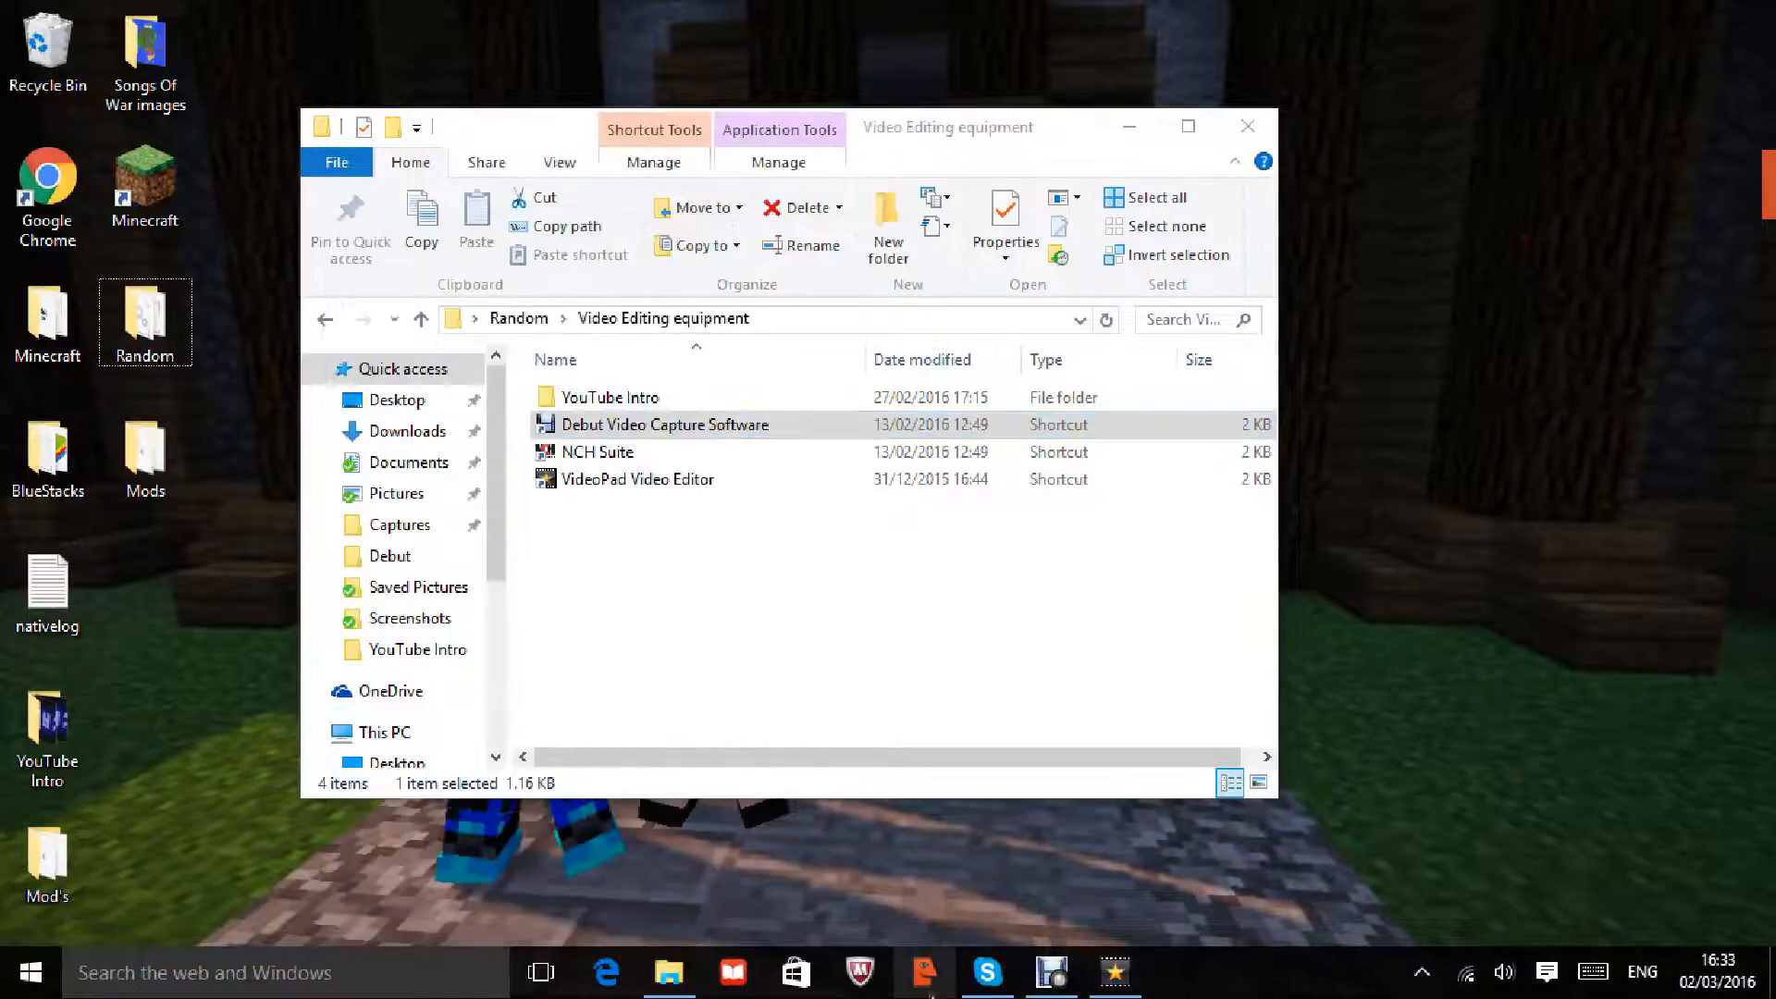
left_click(1052, 972)
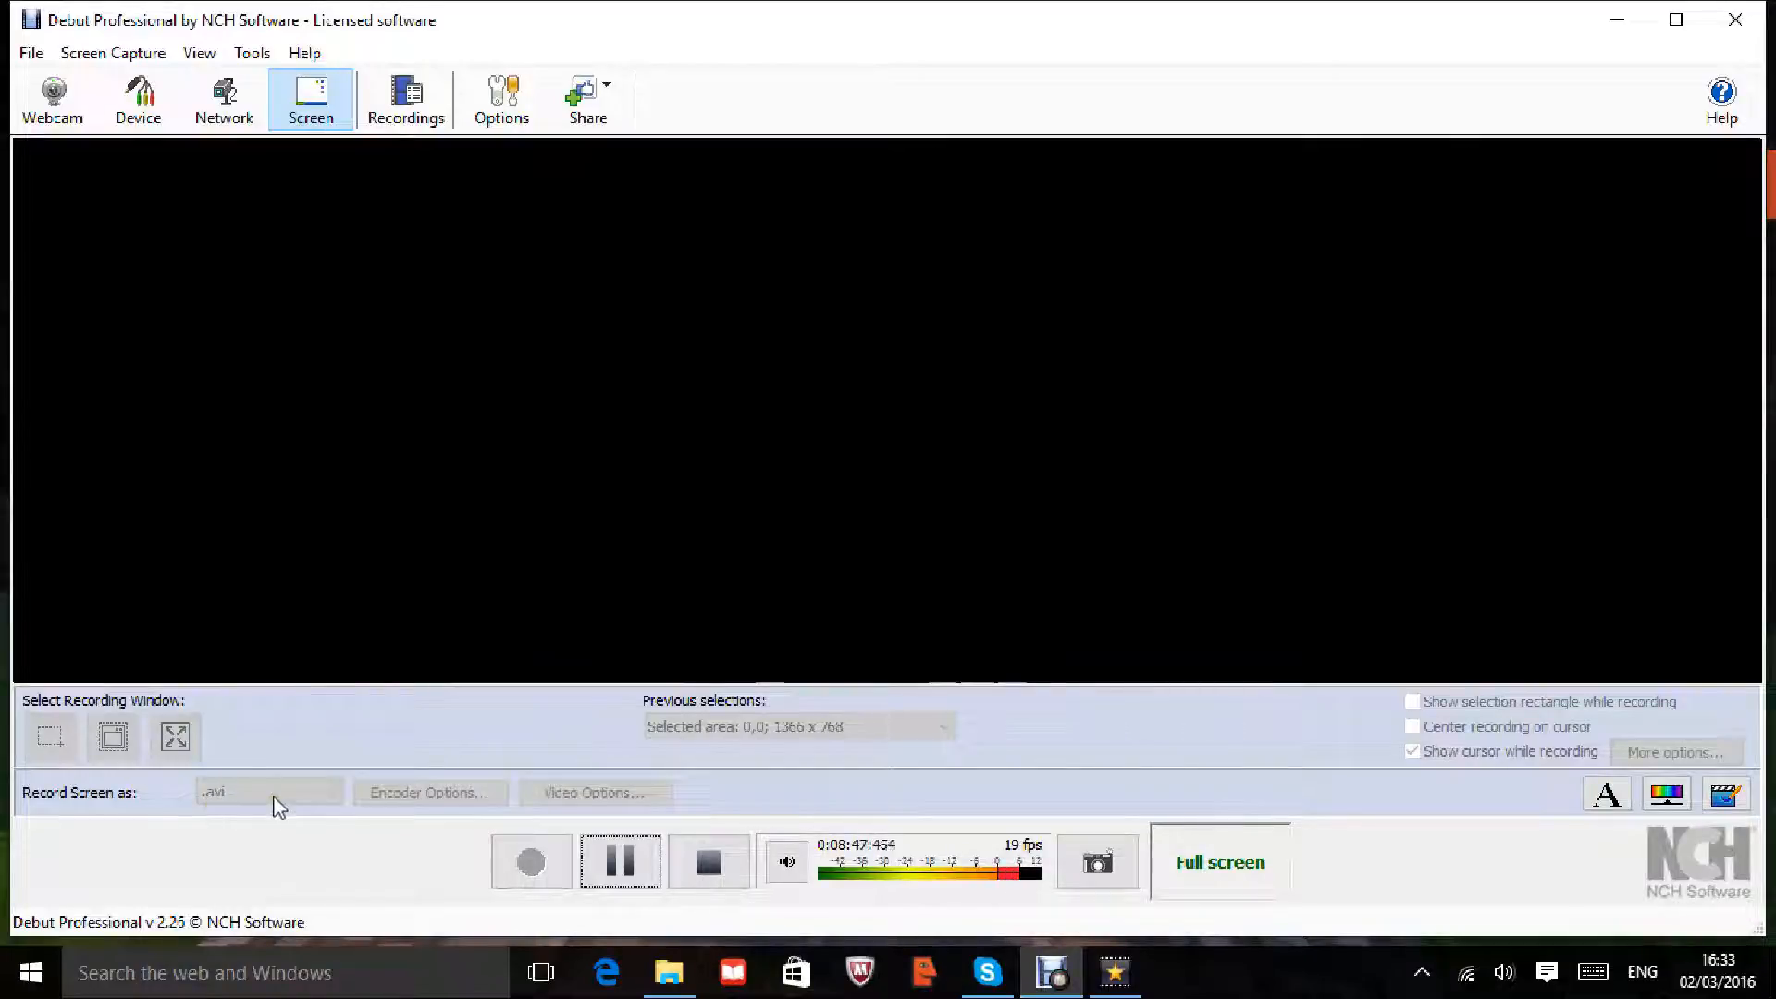
left_click(338, 801)
left_click(1434, 761)
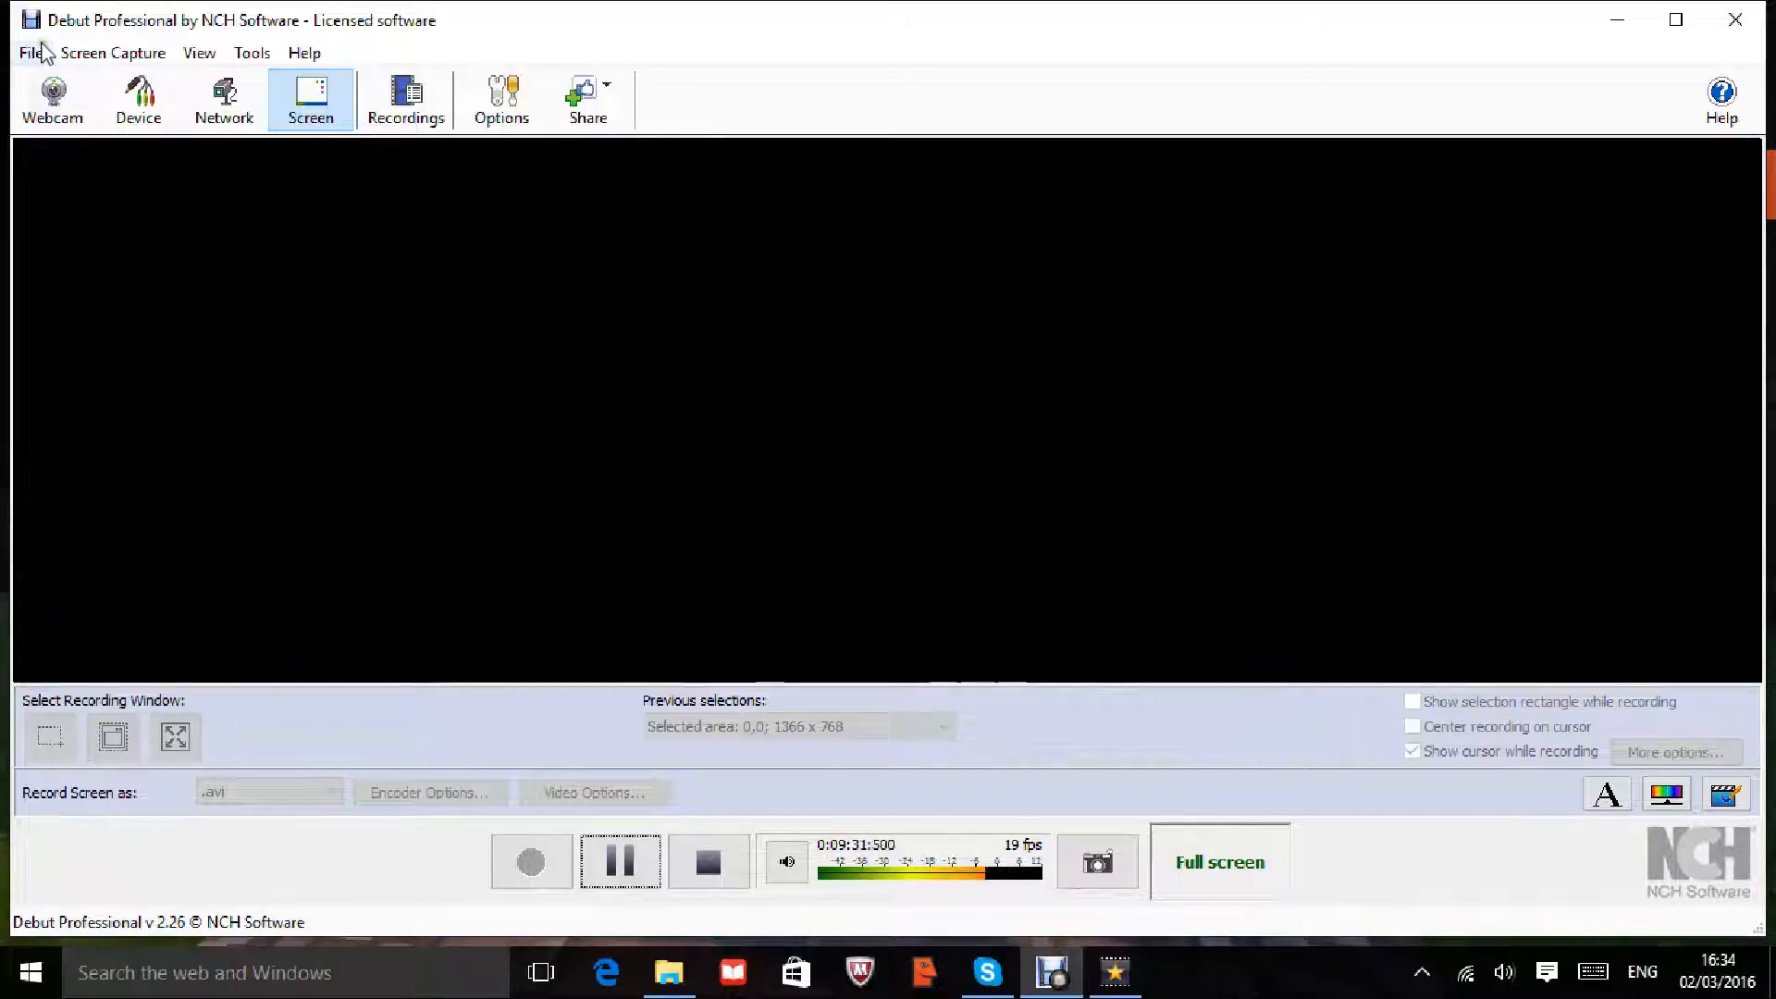
left_click(128, 52)
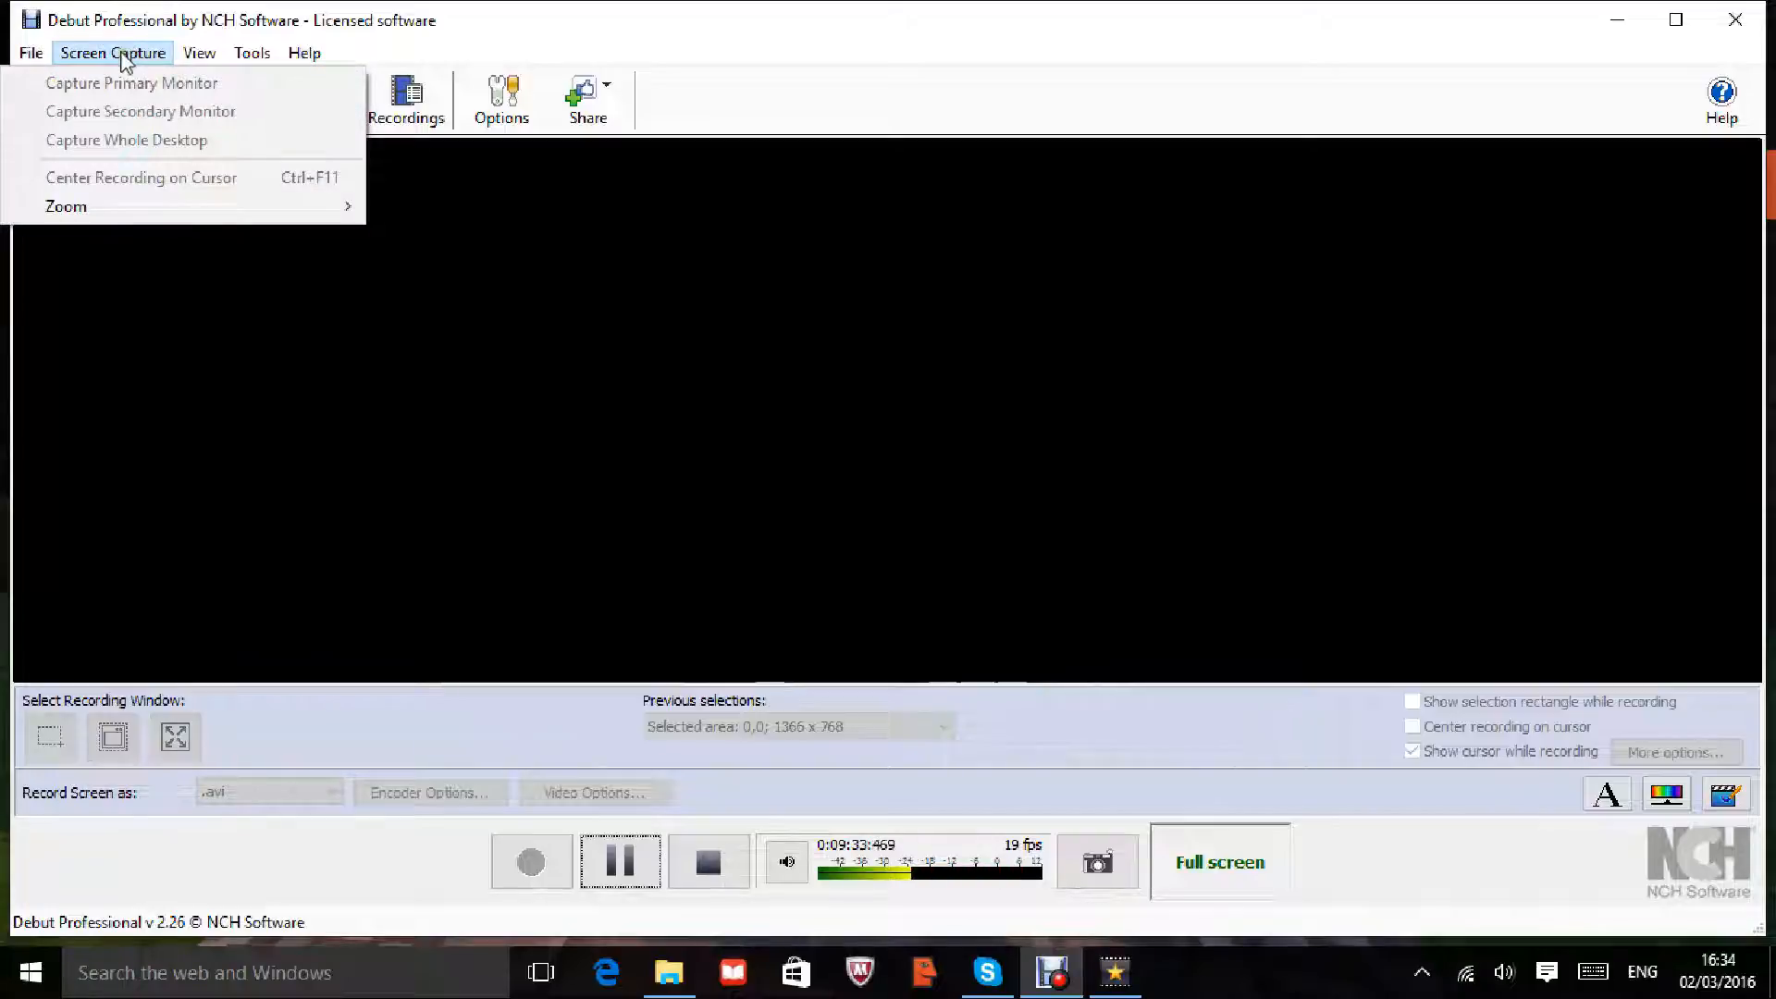
mouse_move(198, 52)
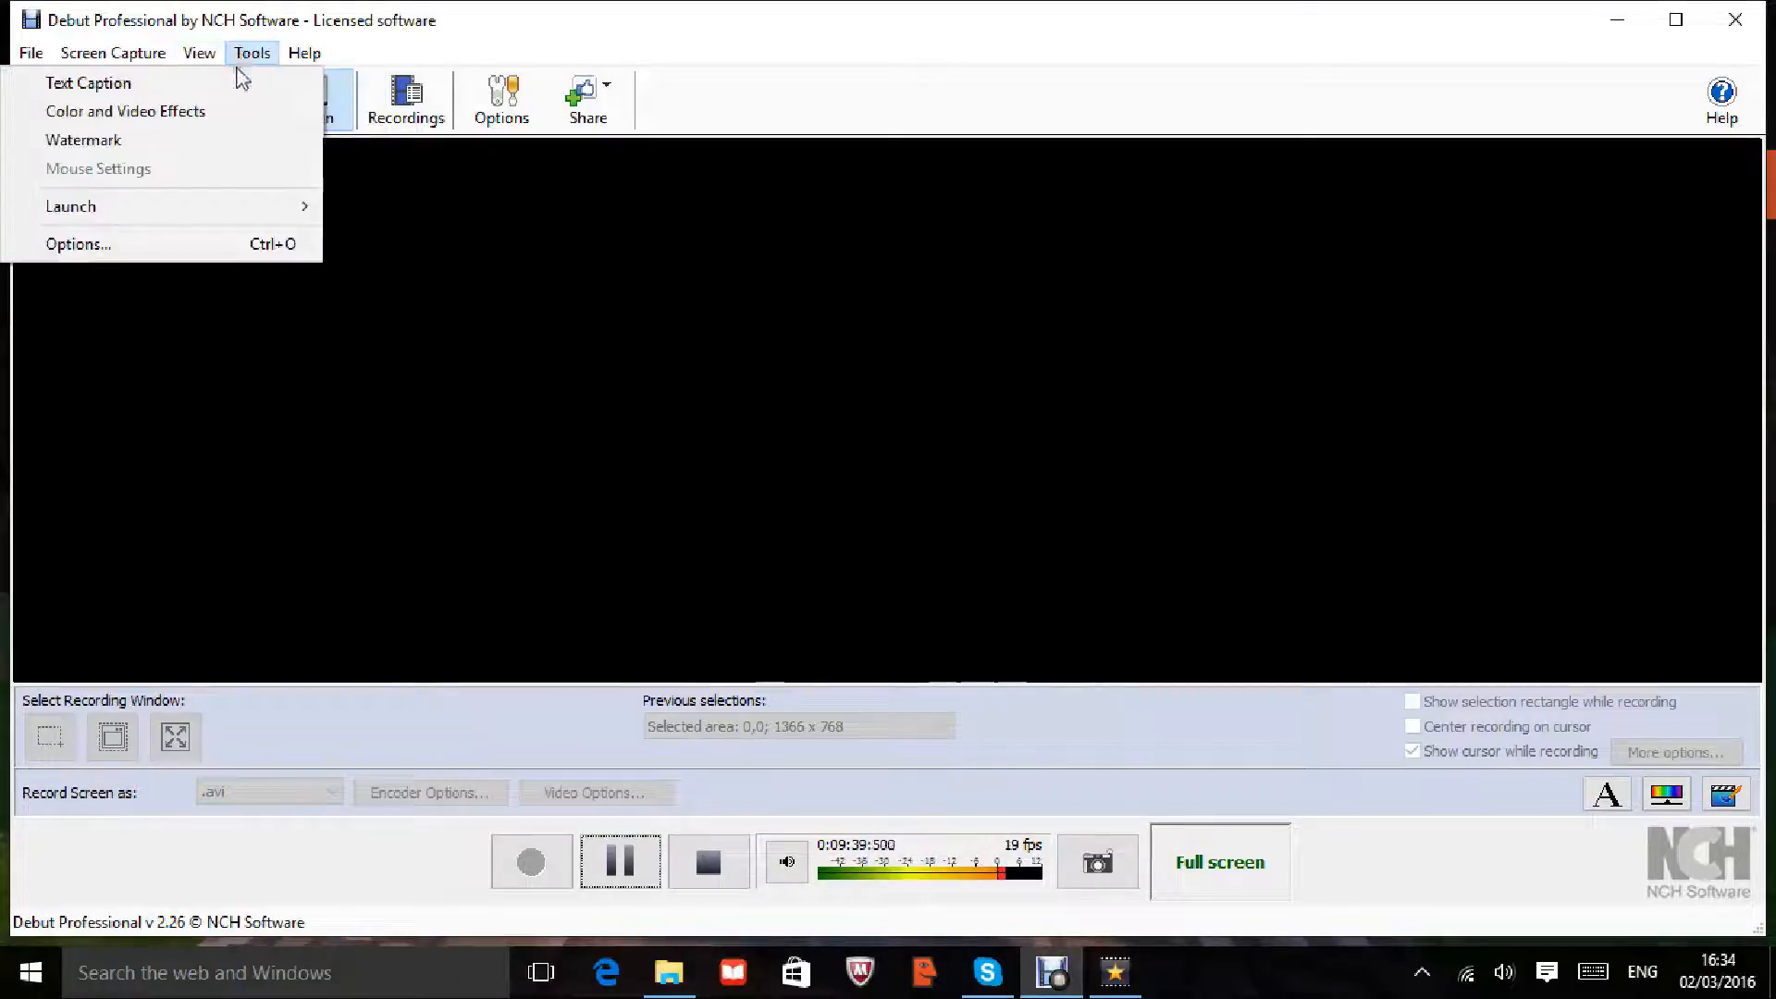
Step: Show Debut's Color and Video Effects settings (Brightness 0, Contrast 0, Gamma 1.00), leaving Tools unchanged
left_click(218, 113)
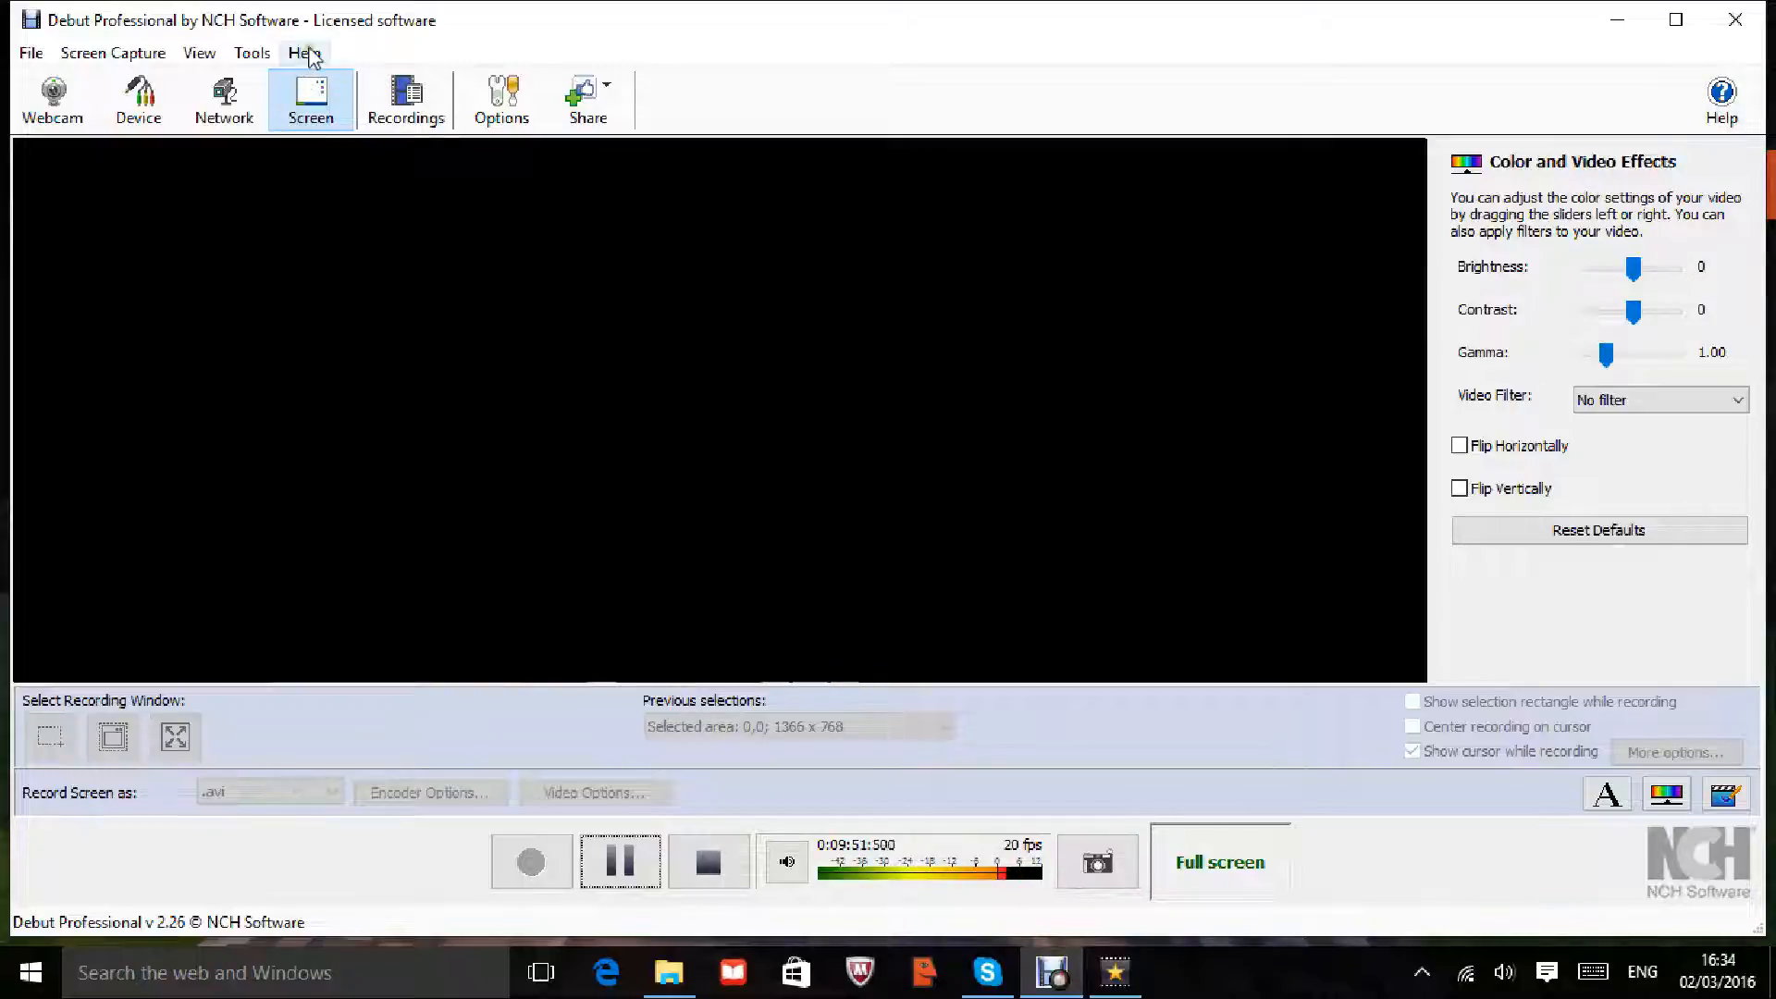
left_click(252, 53)
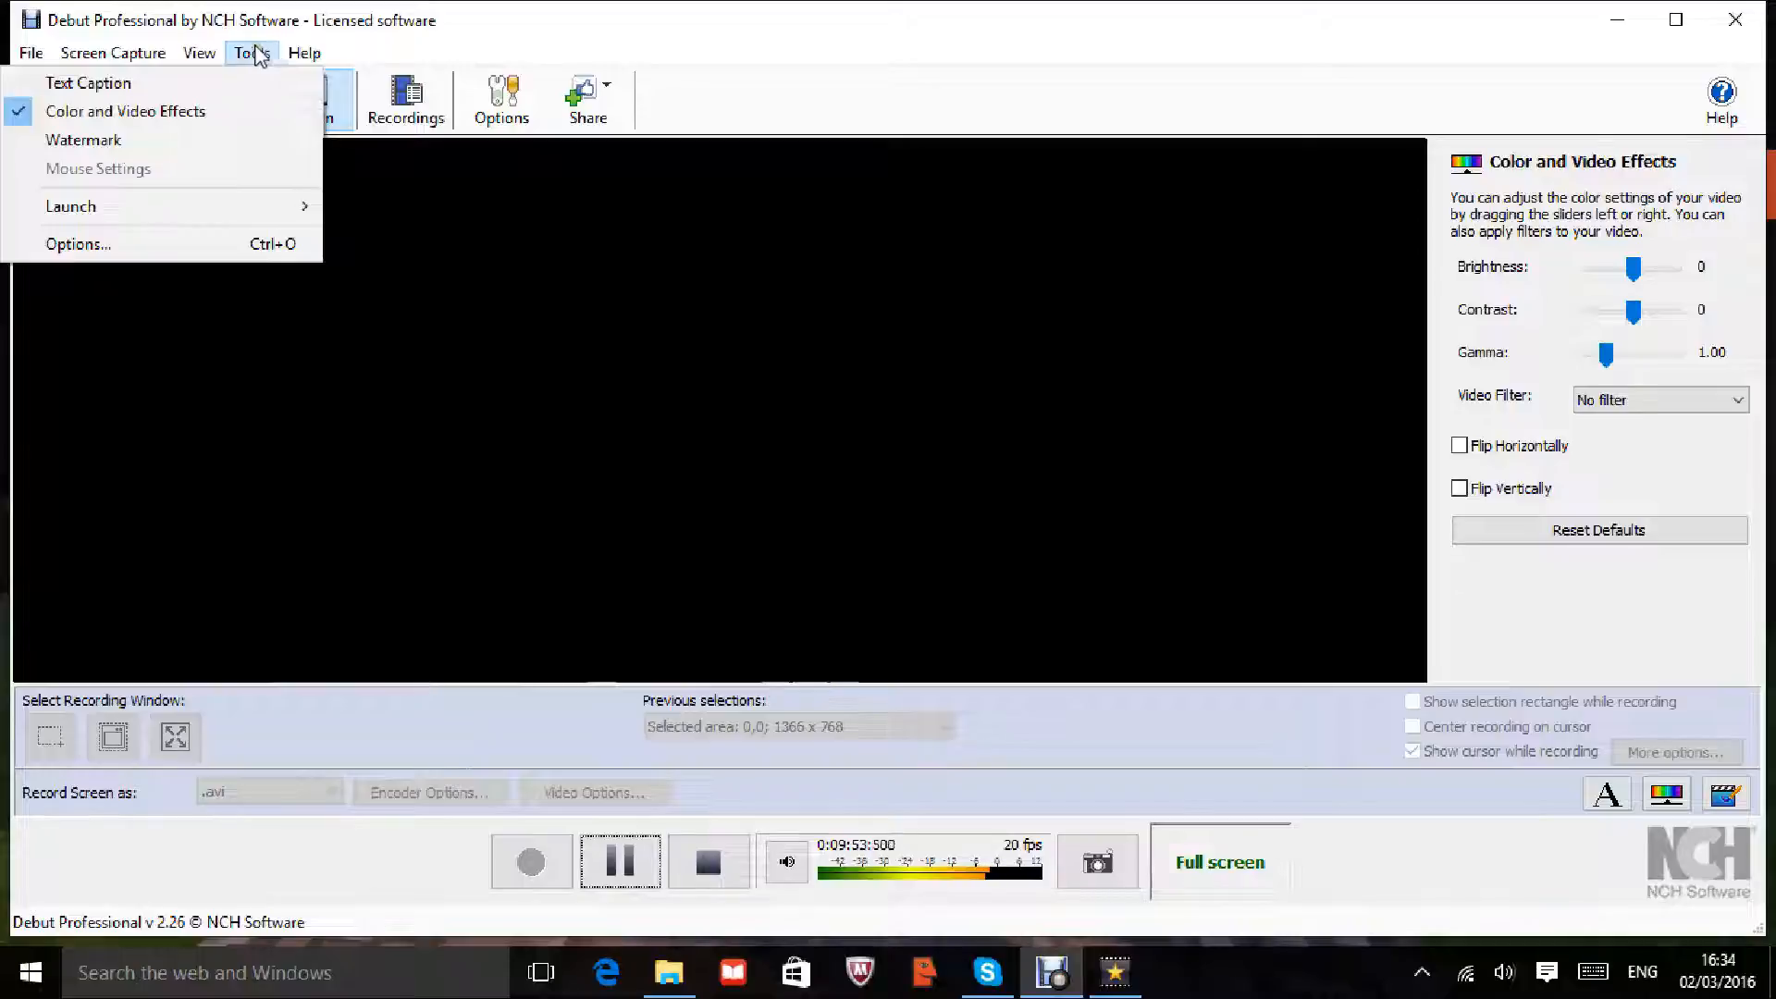
mouse_move(248, 52)
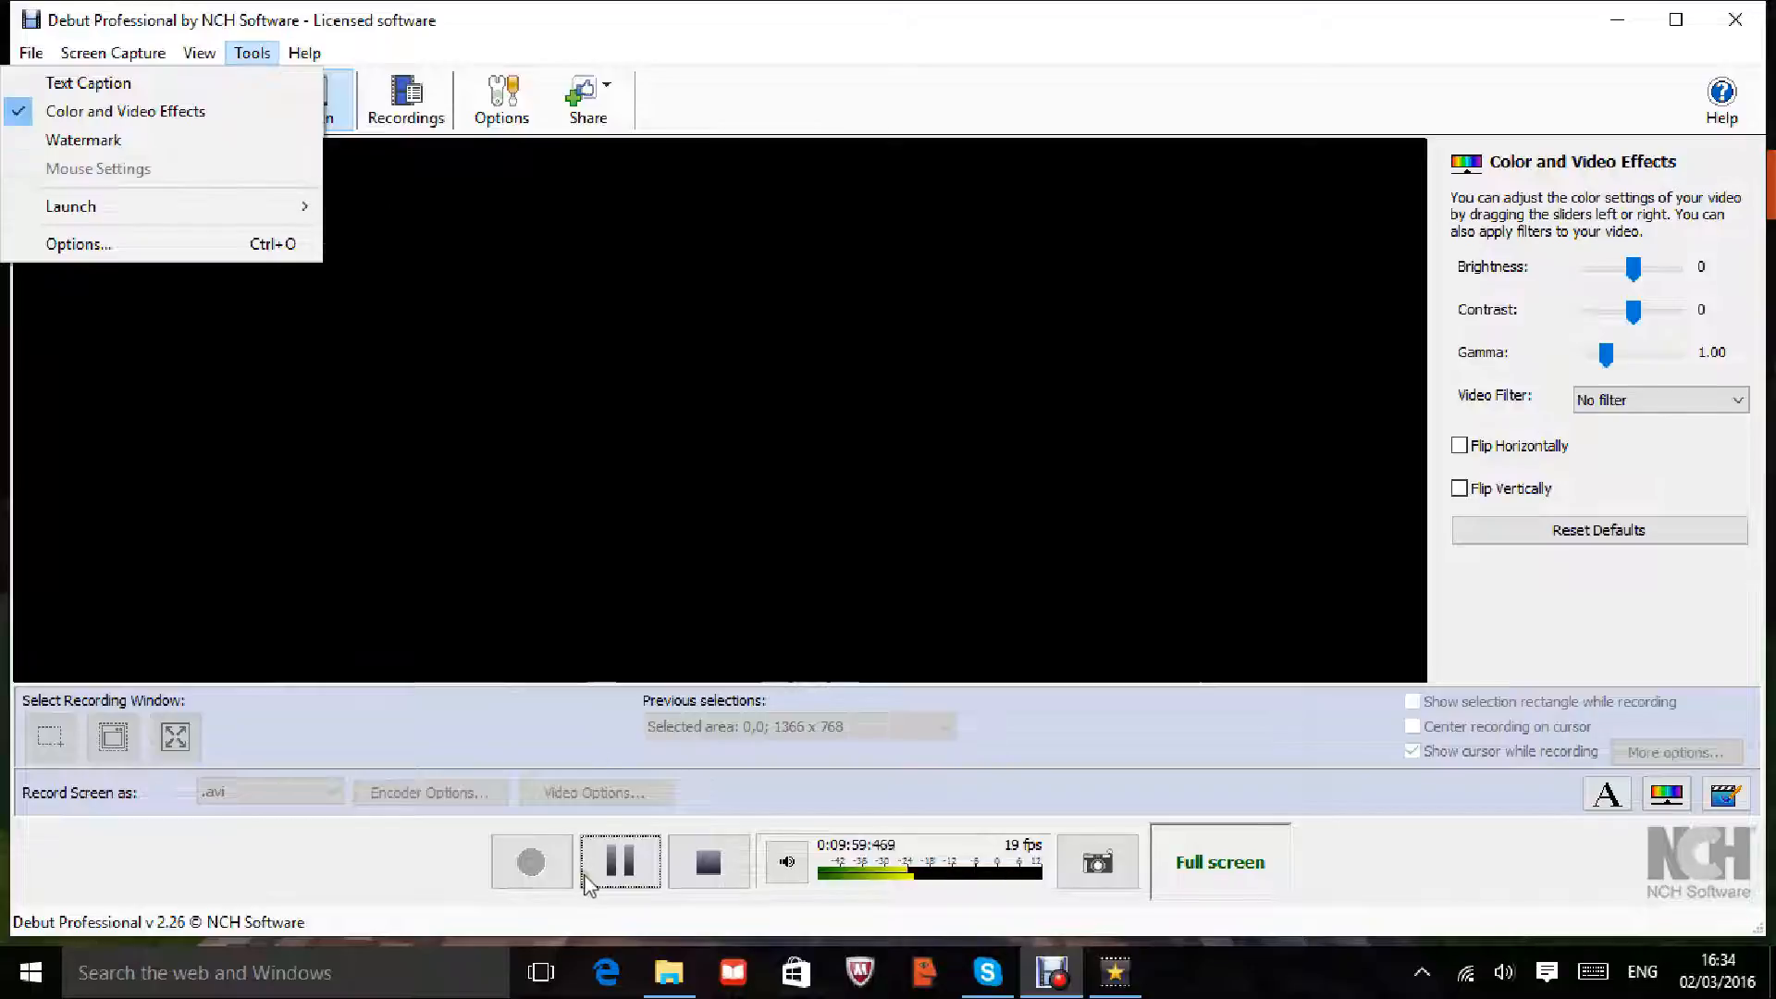
left_click(109, 446)
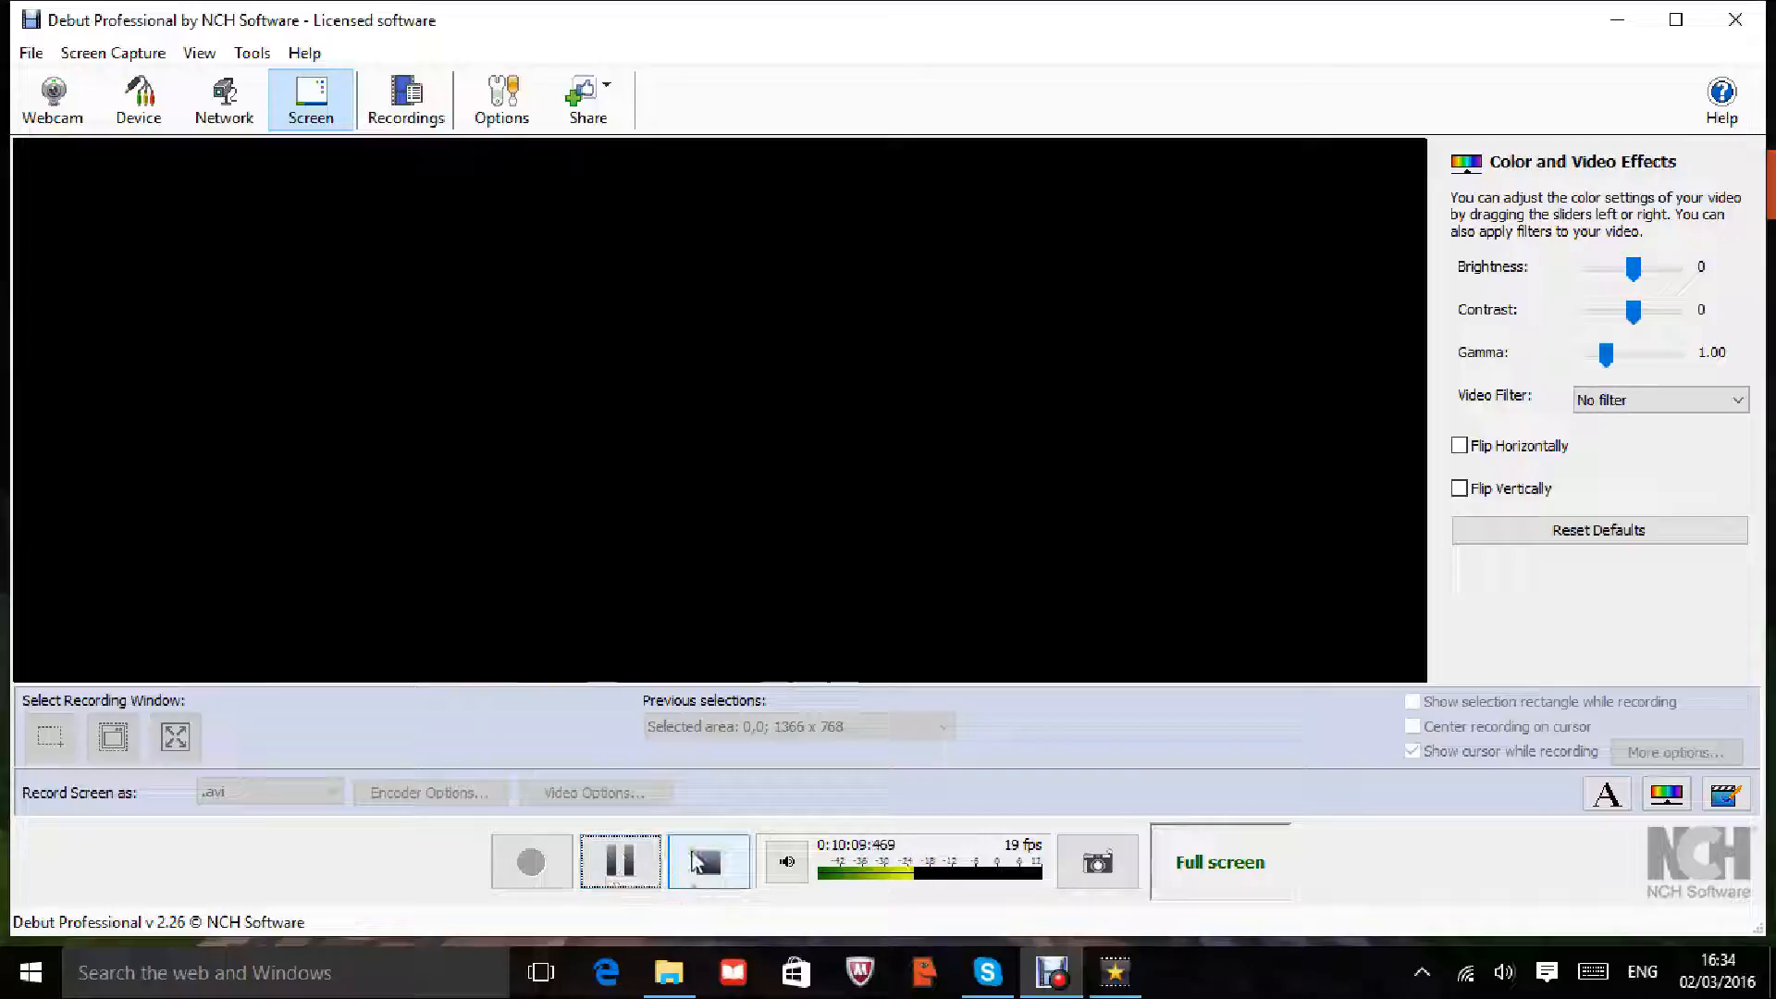
Step: Bring Debut forward, dismiss its preview context menu, and switch back to the VideoPad Minecraft project
left_click(626, 870)
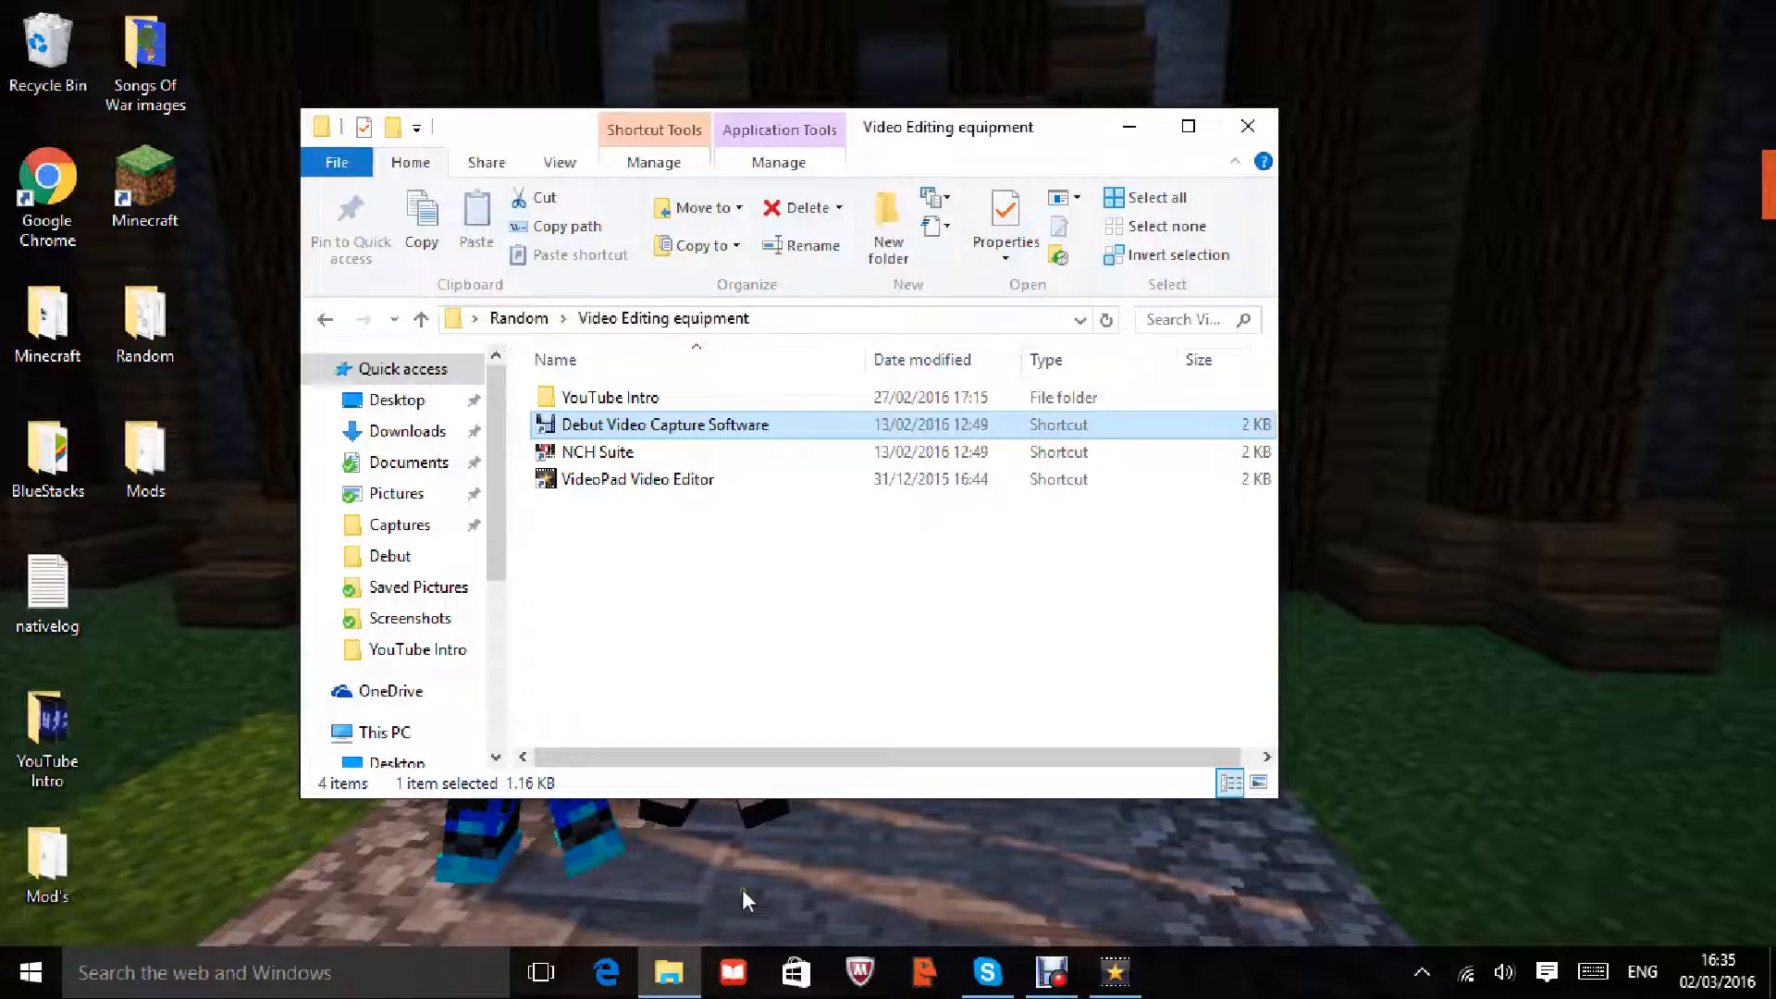
left_click(1052, 969)
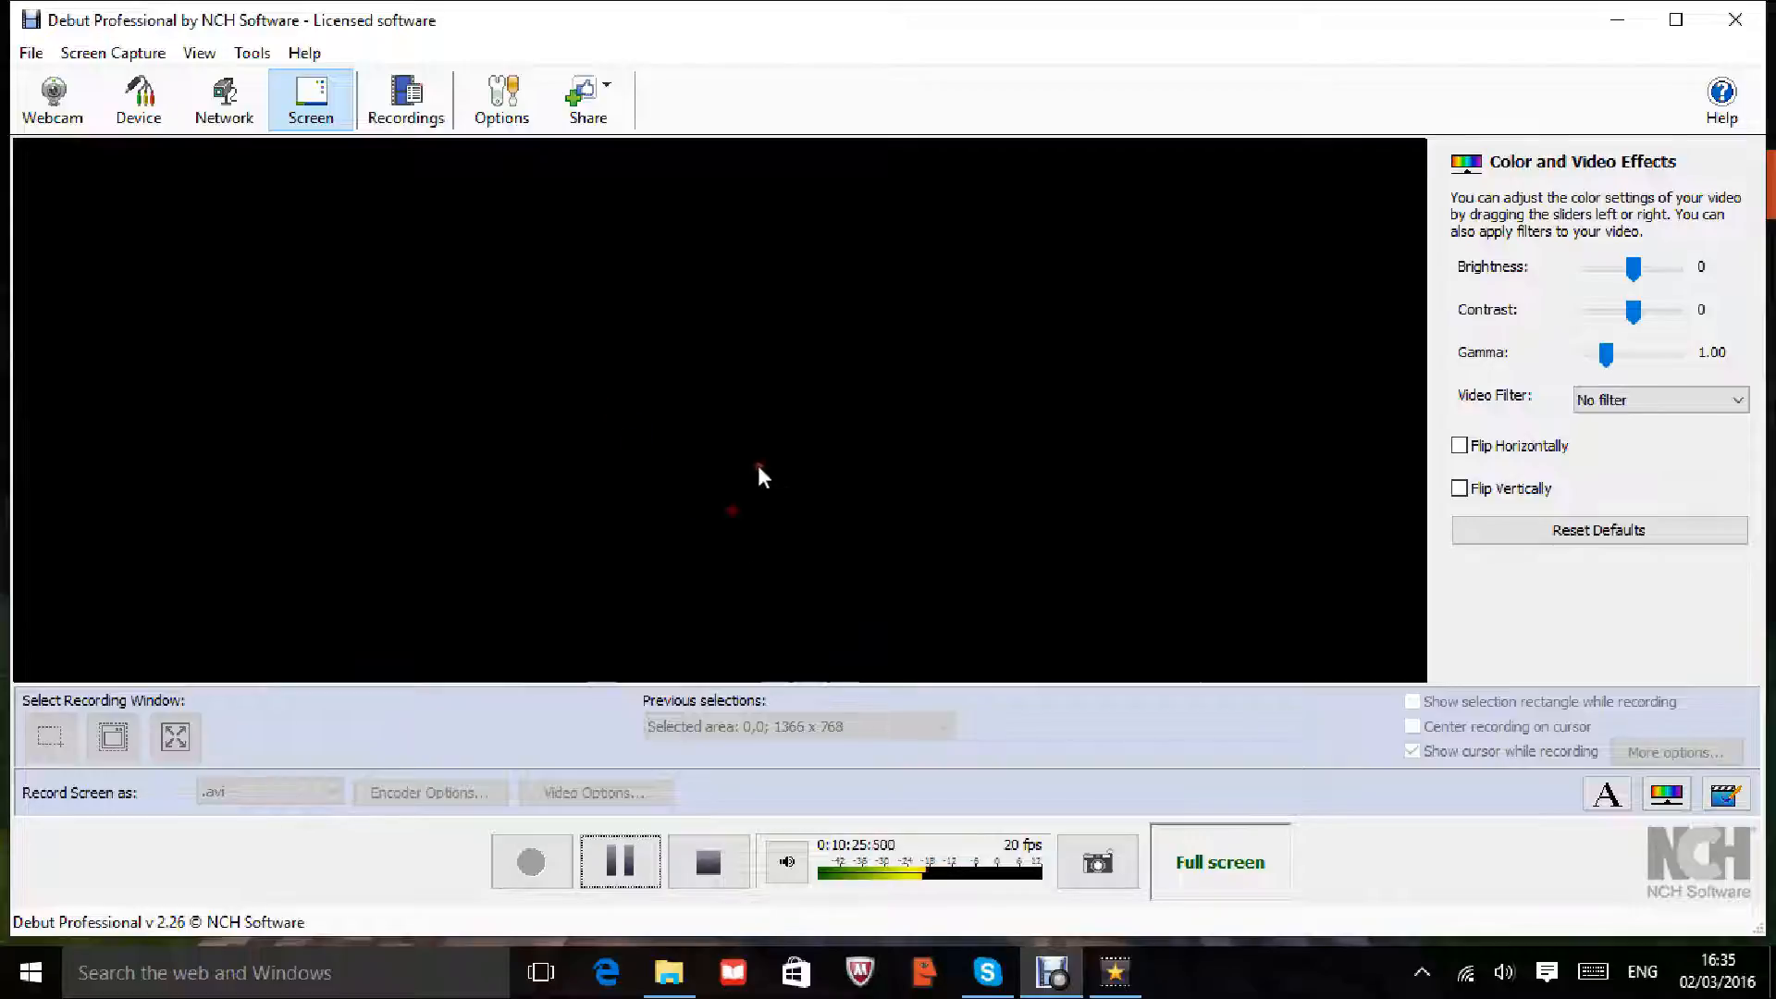
right_click(793, 436)
left_click(498, 365)
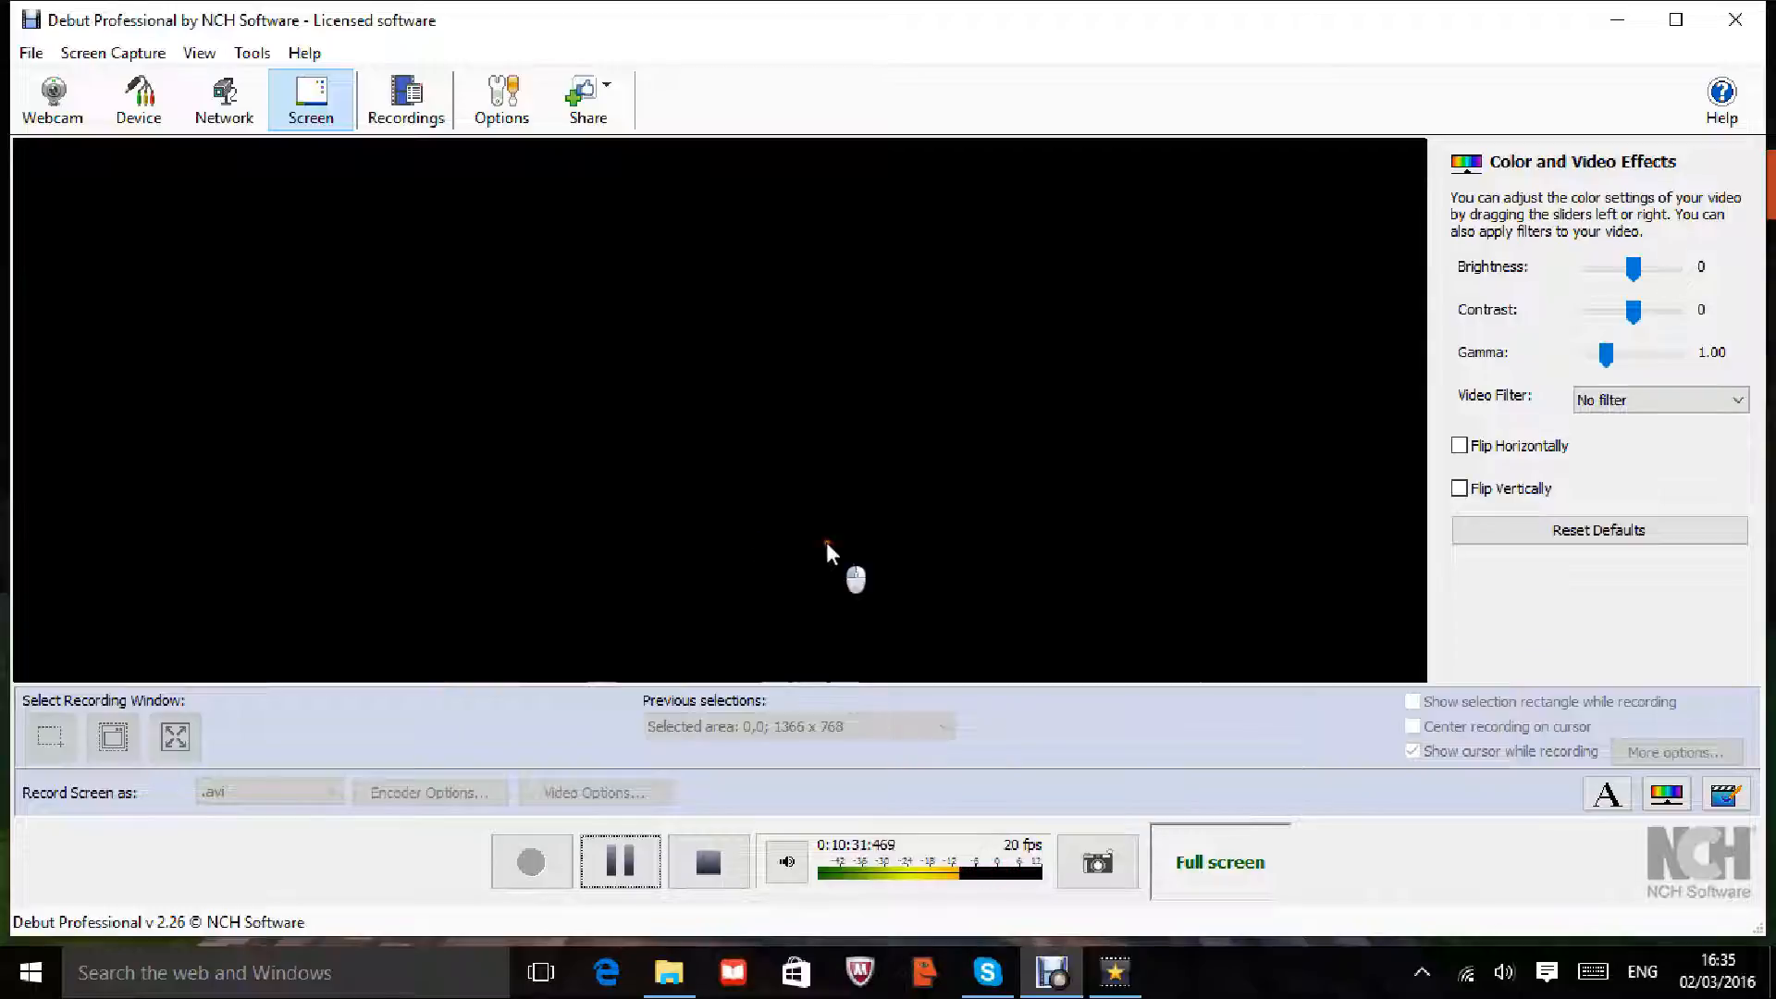
left_click(1115, 971)
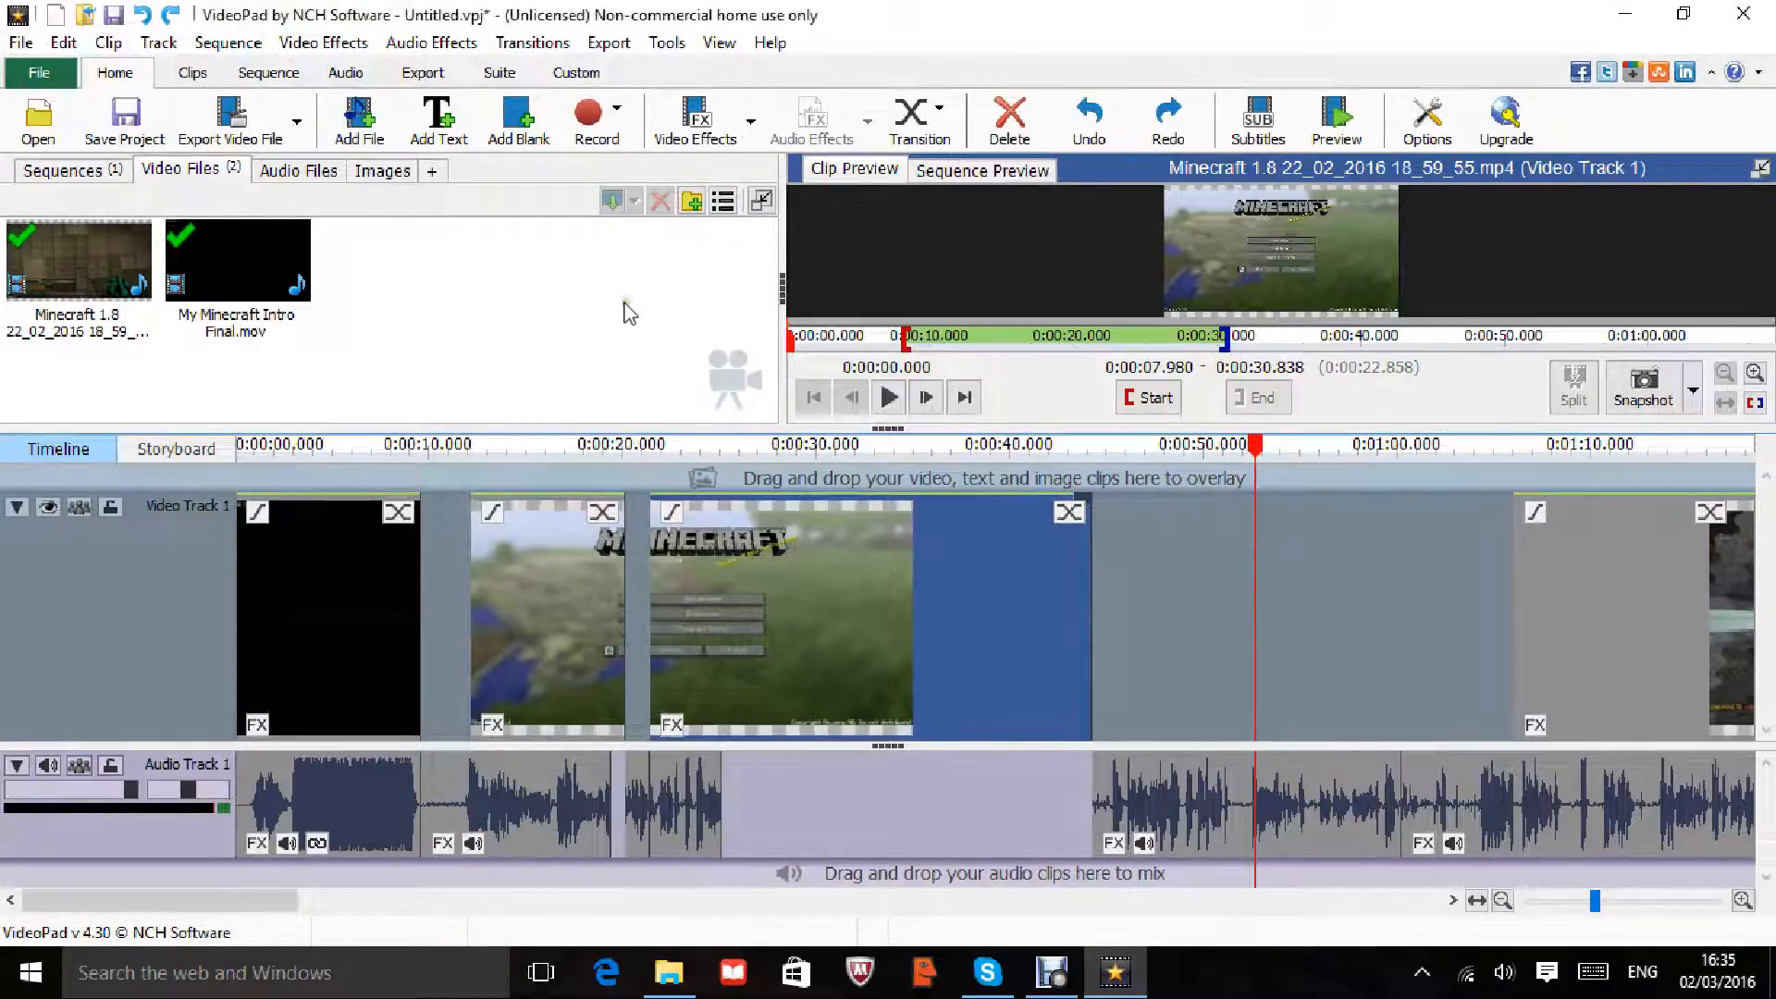
Step: Record a 2.32-second narration, My Audio - 0016.wav, onto Audio Track 2 at about 0:00:50
left_click(592, 121)
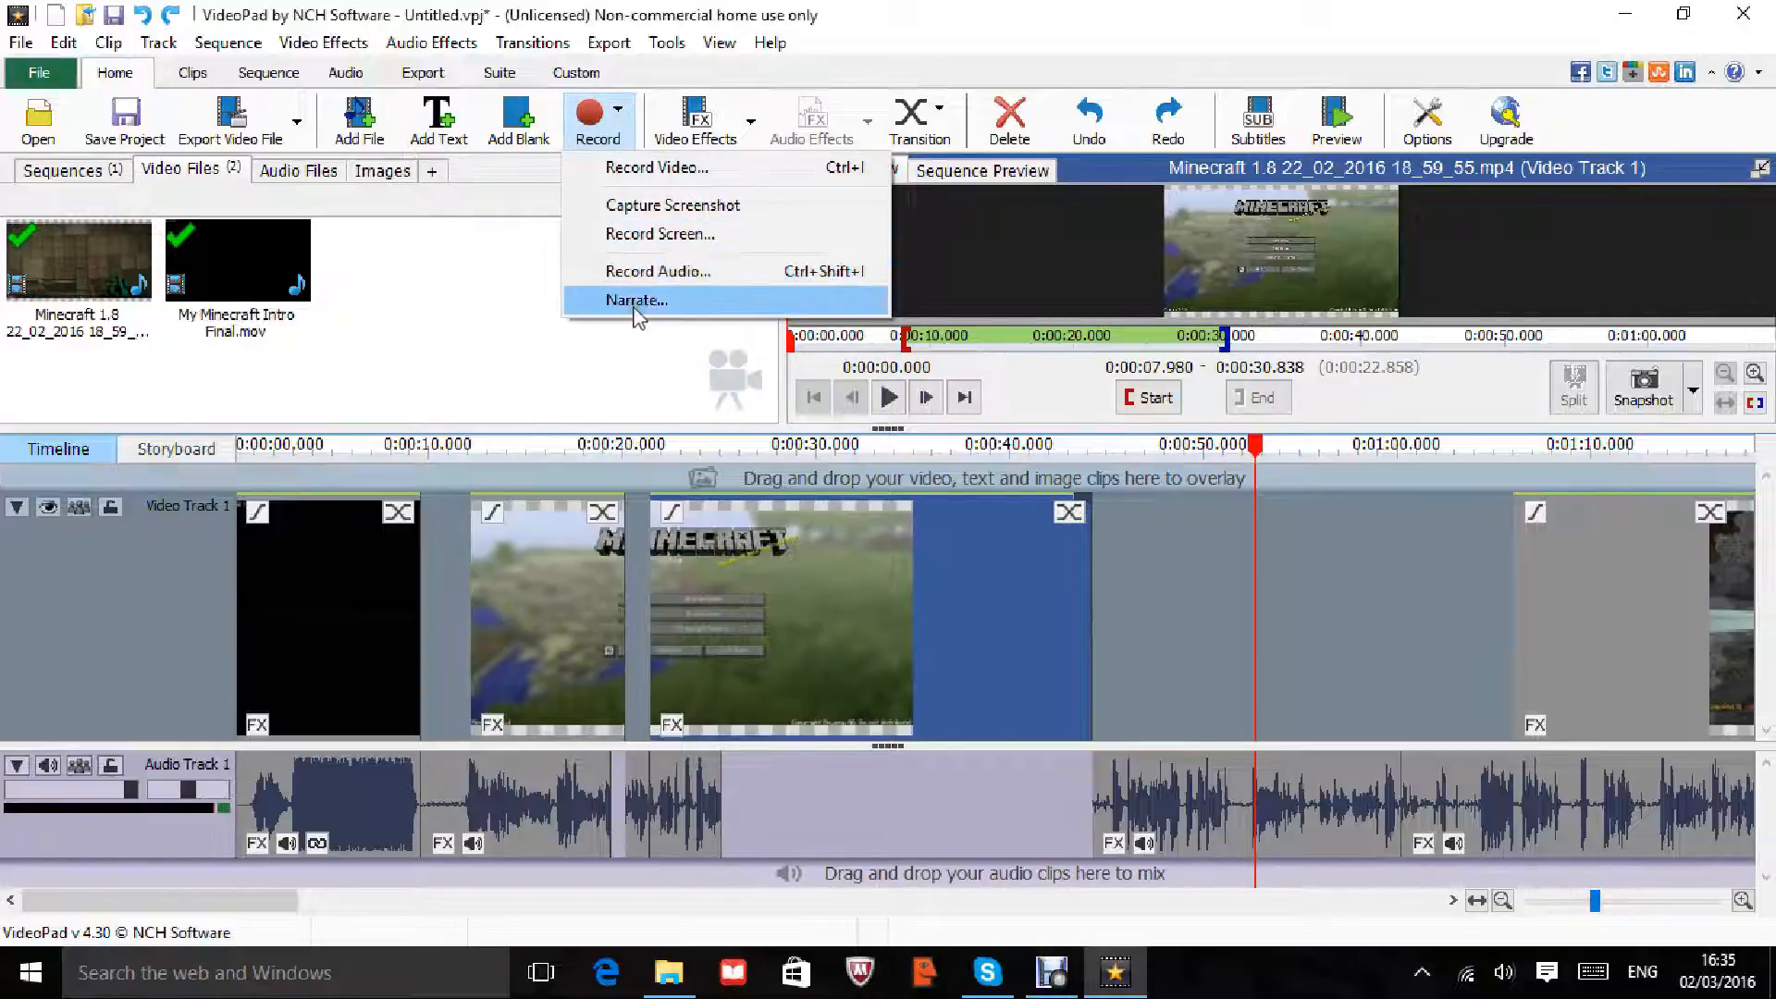
left_click(636, 303)
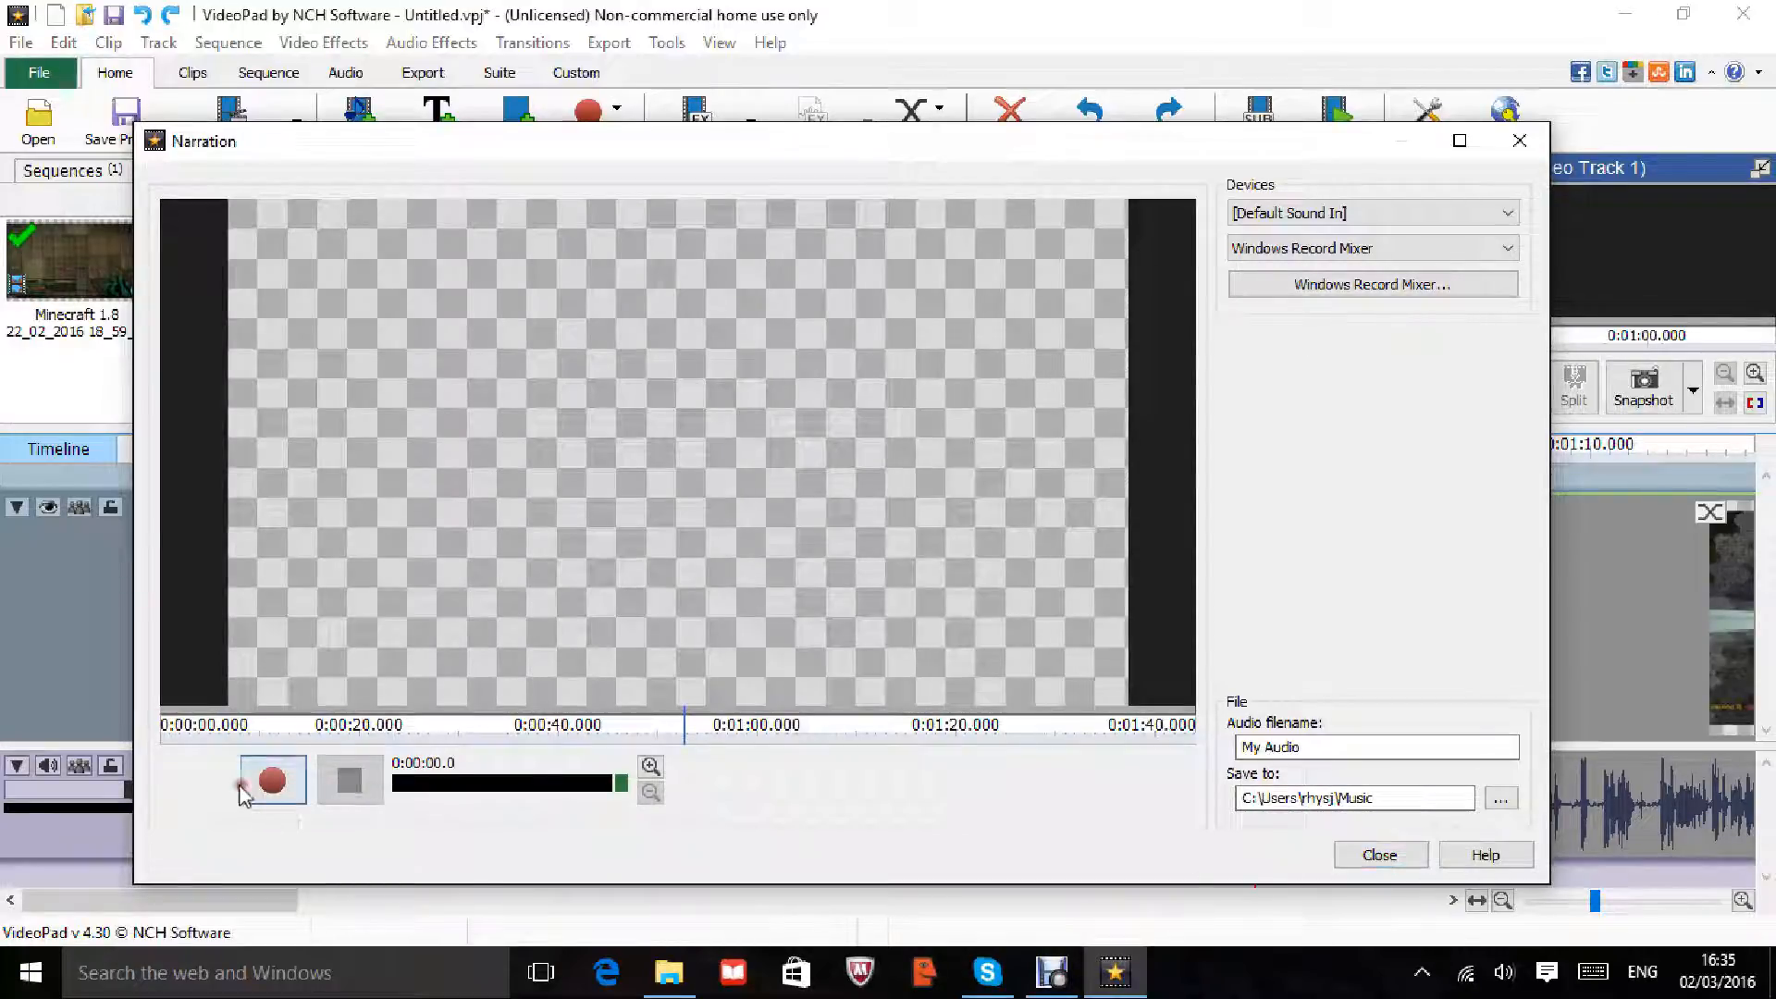
left_click(269, 784)
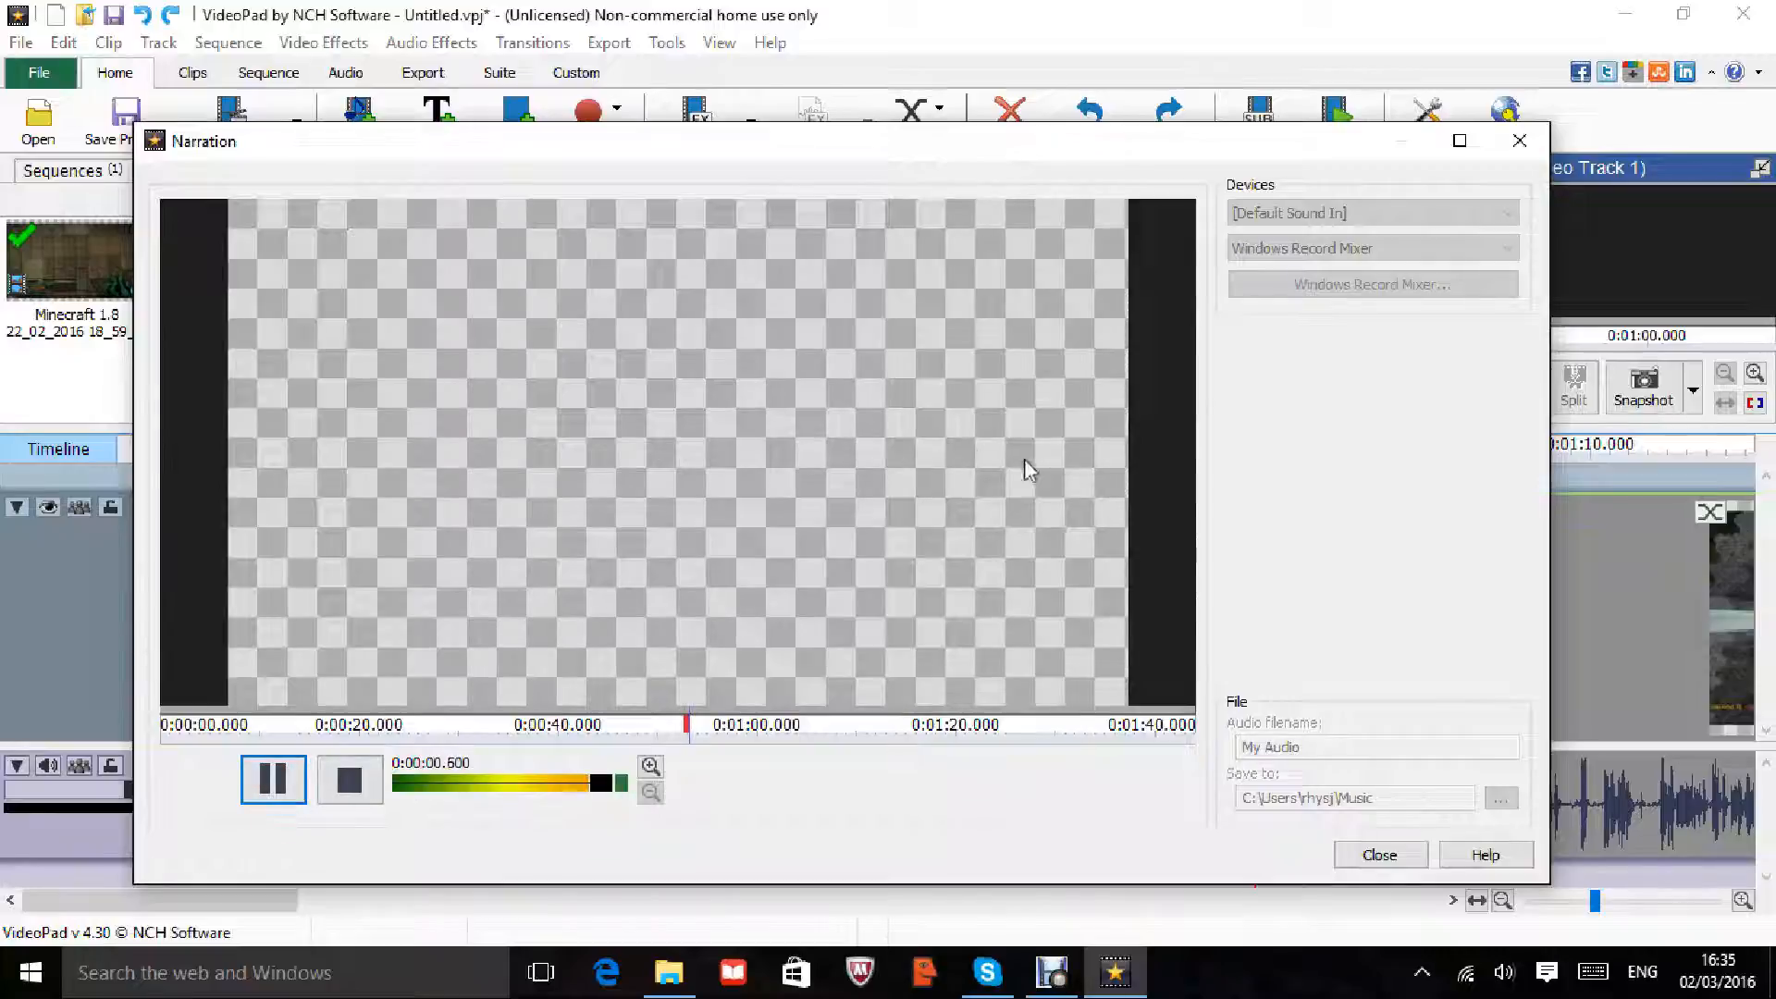
left_click(273, 785)
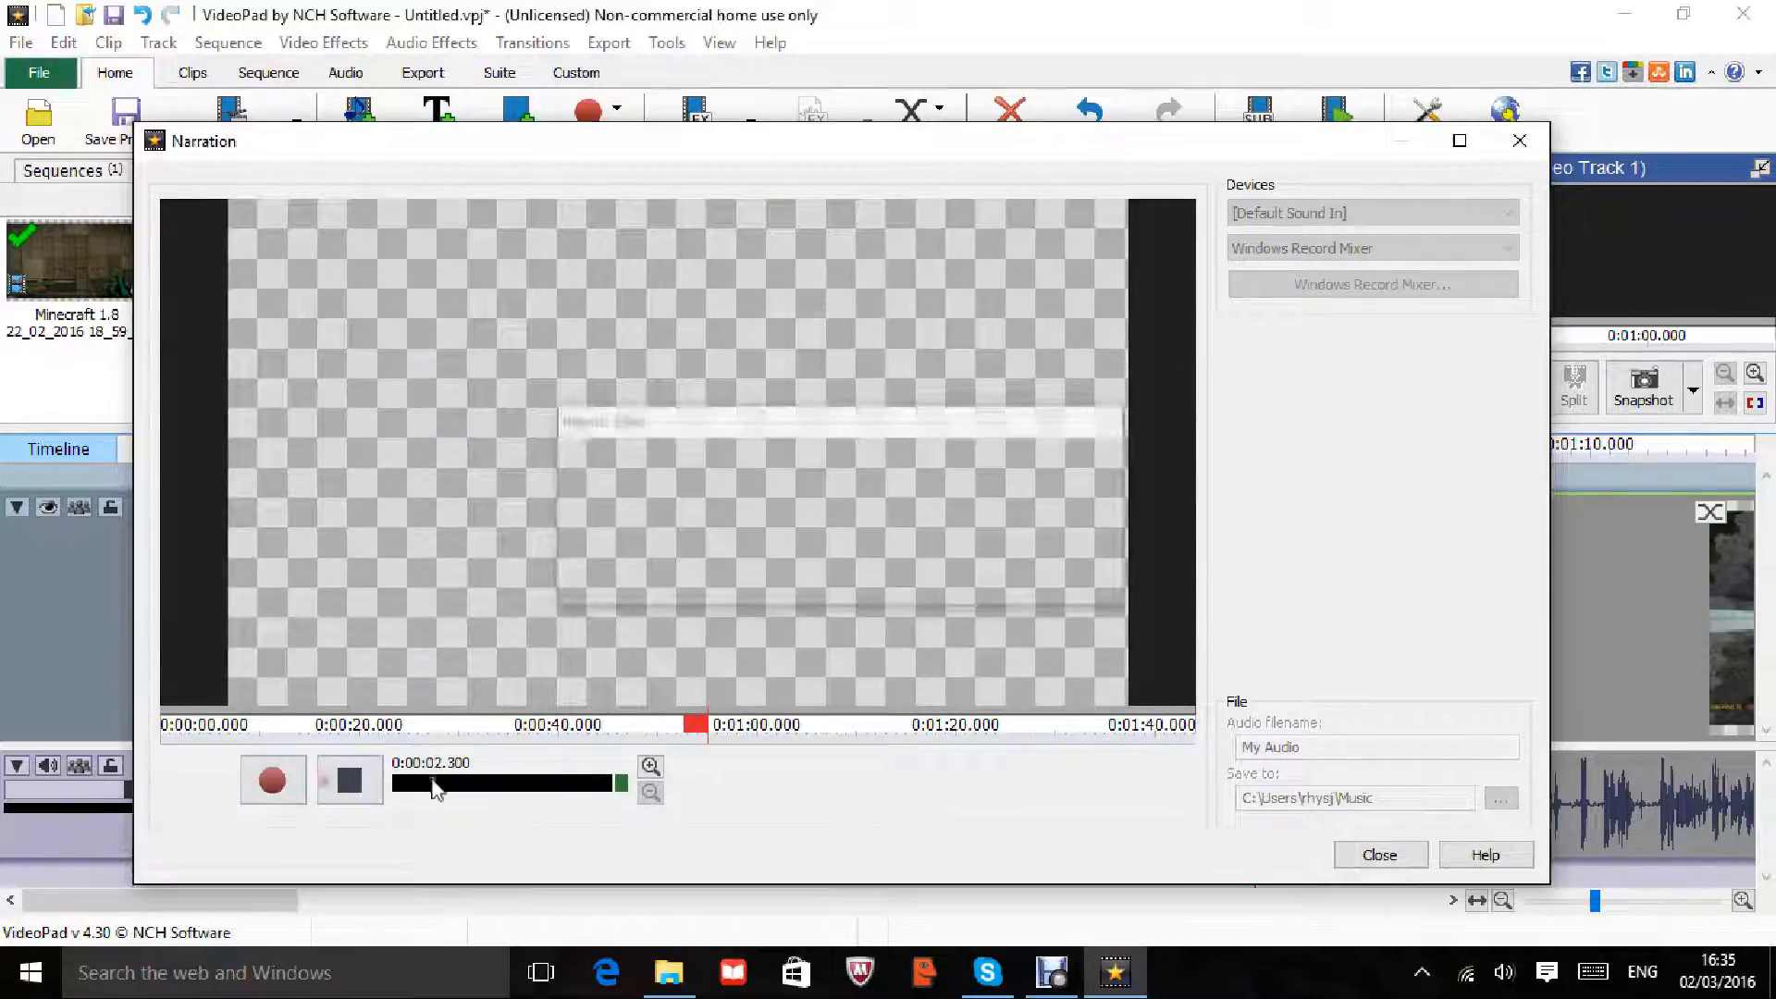
left_click(1372, 854)
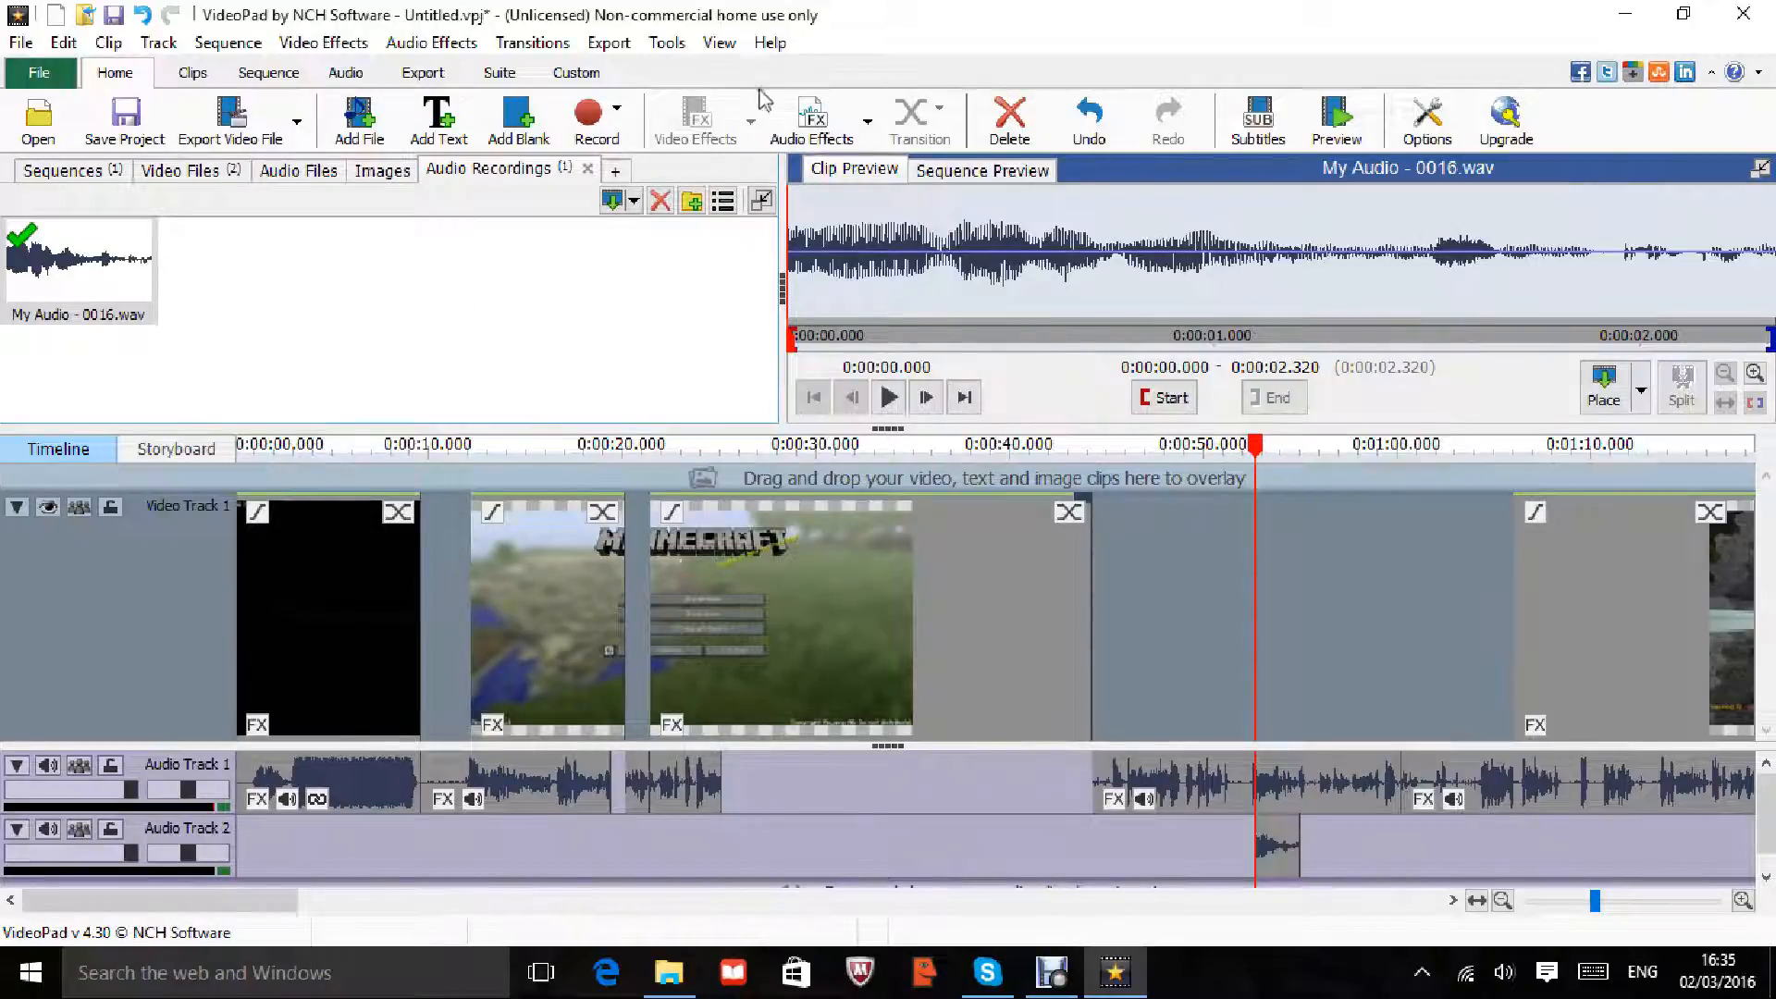
Step: Add an empty text clip on Video Track 2
left_click(437, 129)
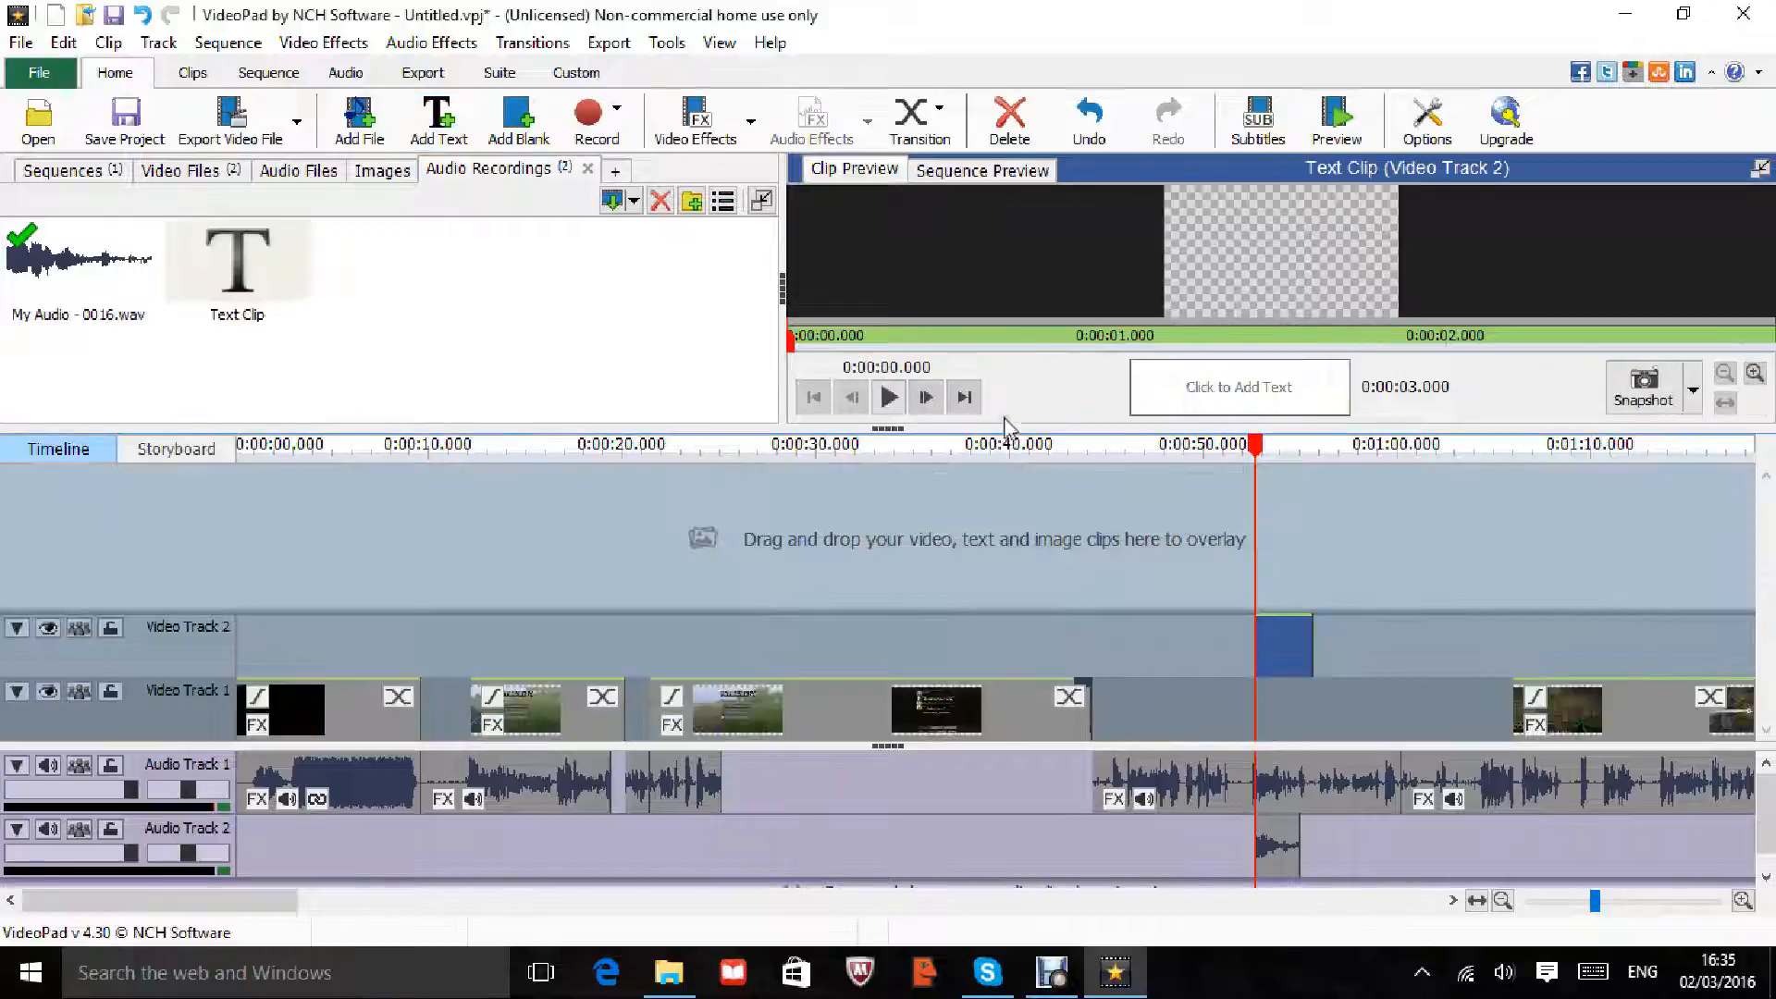
left_click(1230, 389)
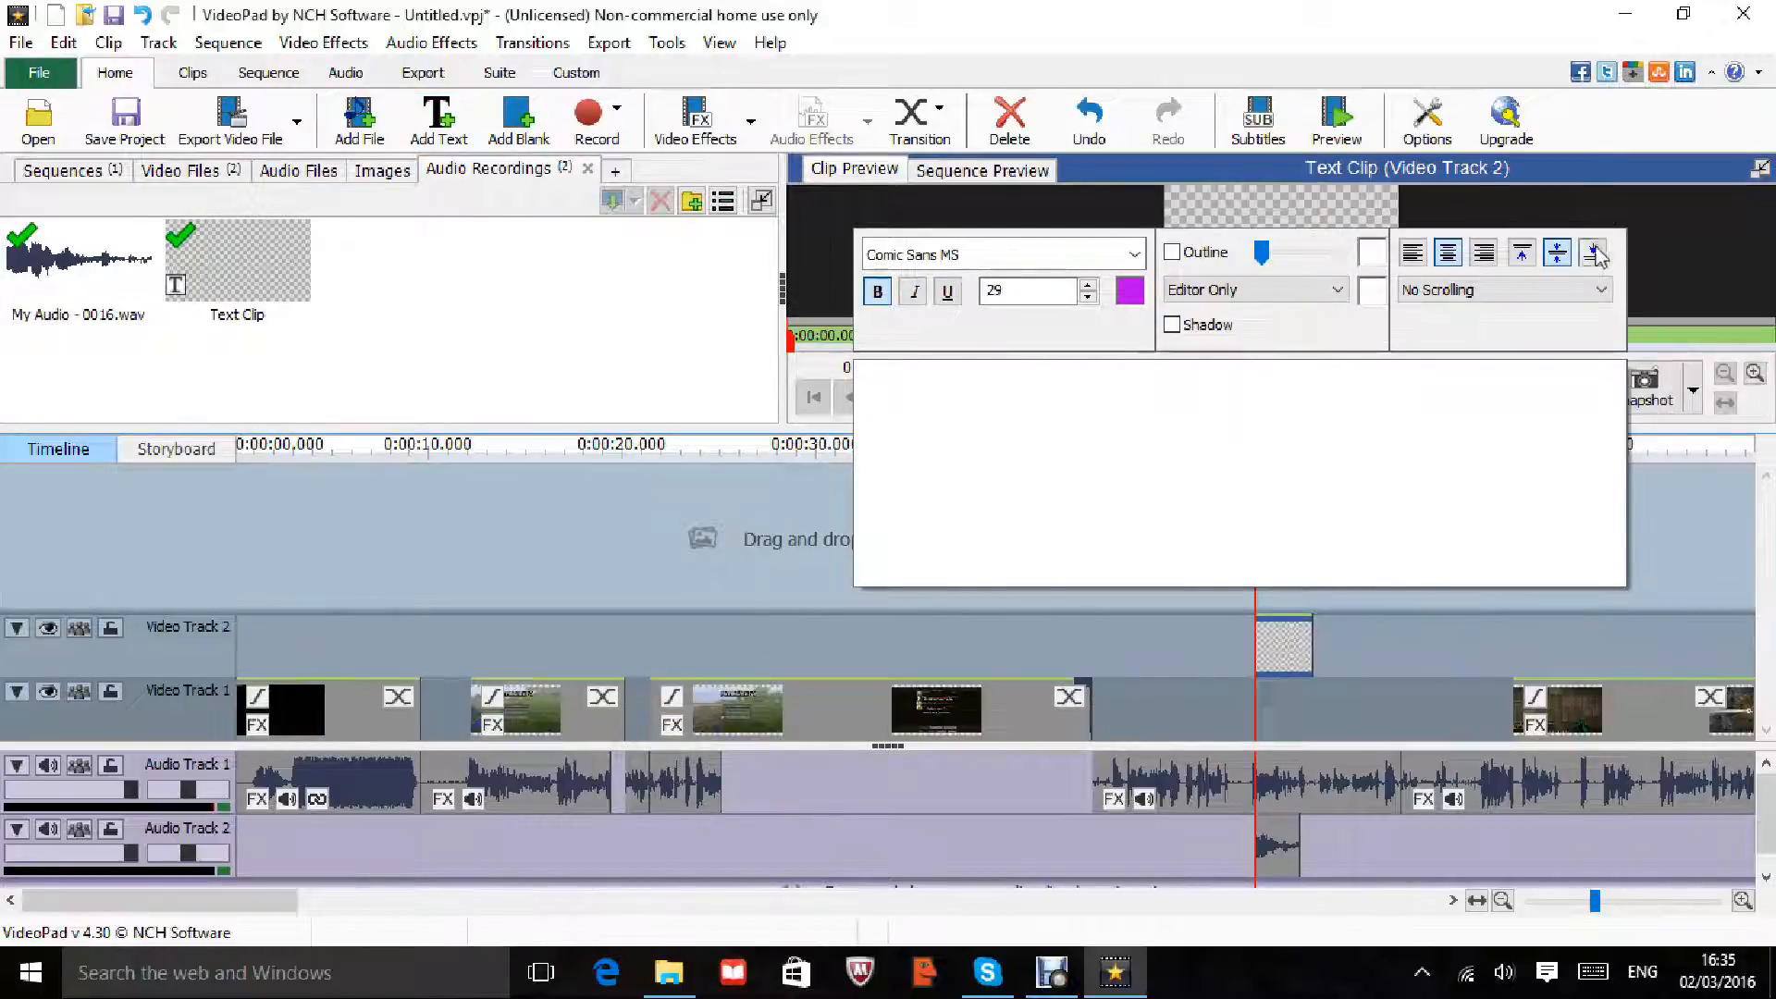
left_click(680, 344)
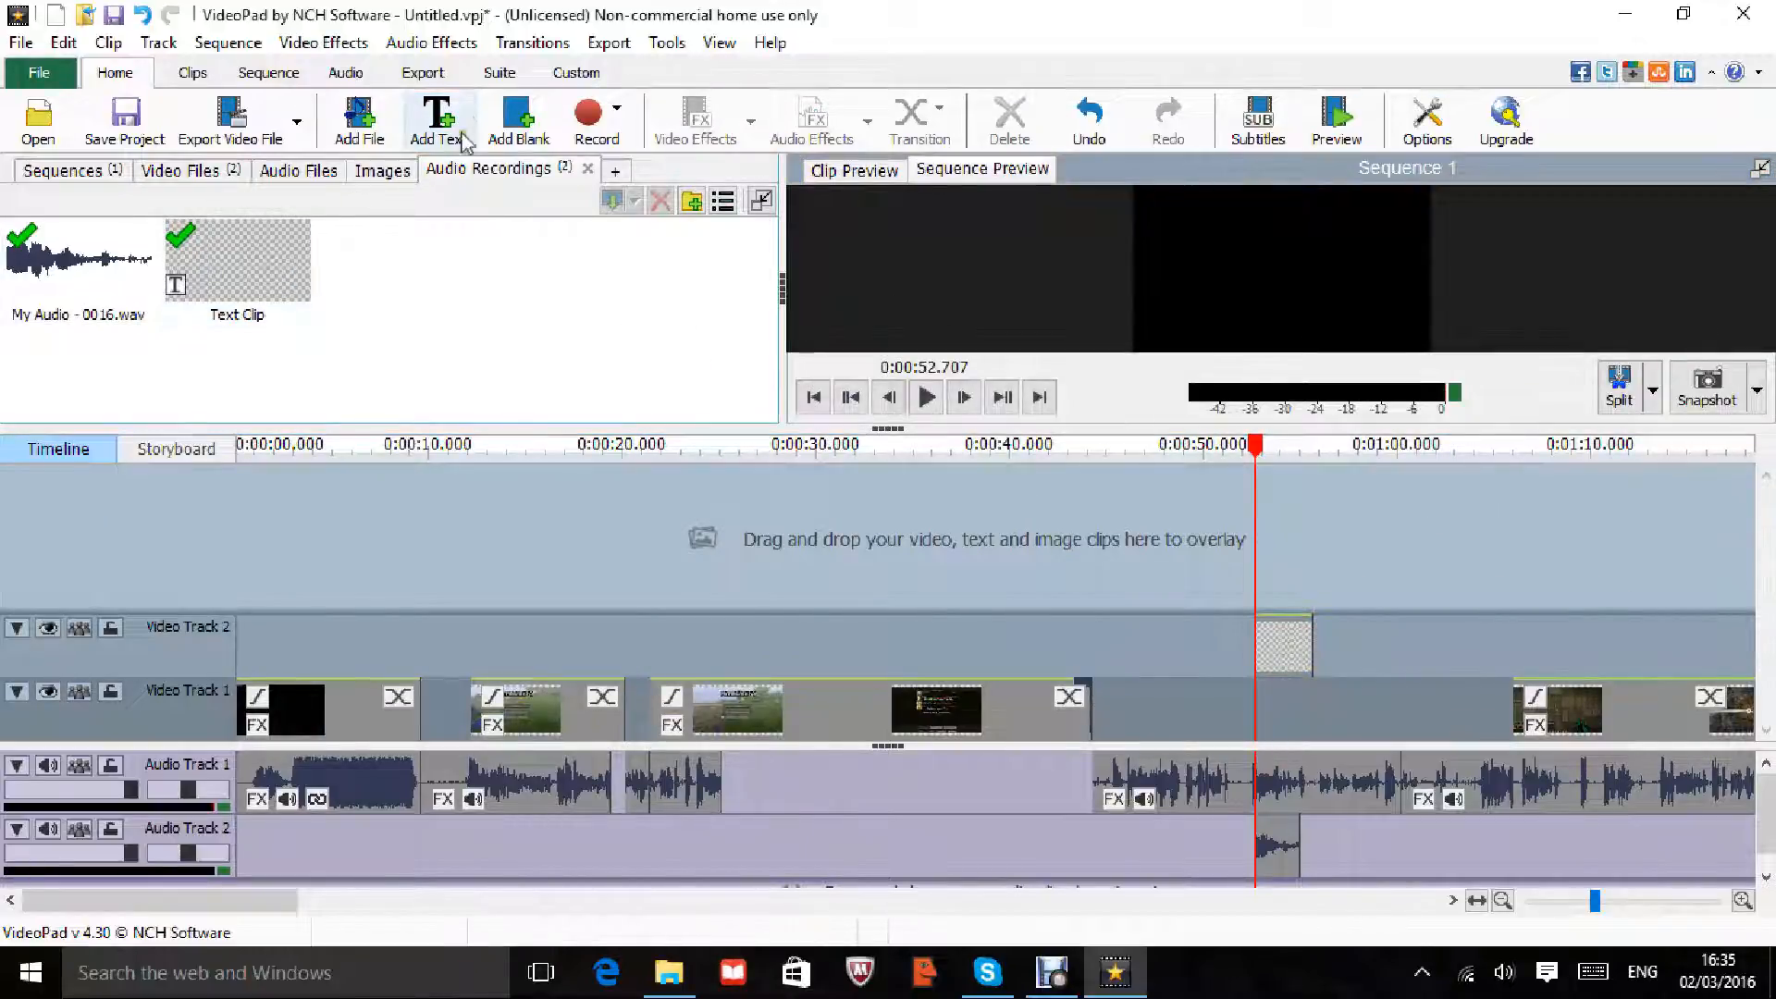
Step: Add a blue 3-second blank clip to the bin, play it, and preview the whole sequence
left_click(524, 120)
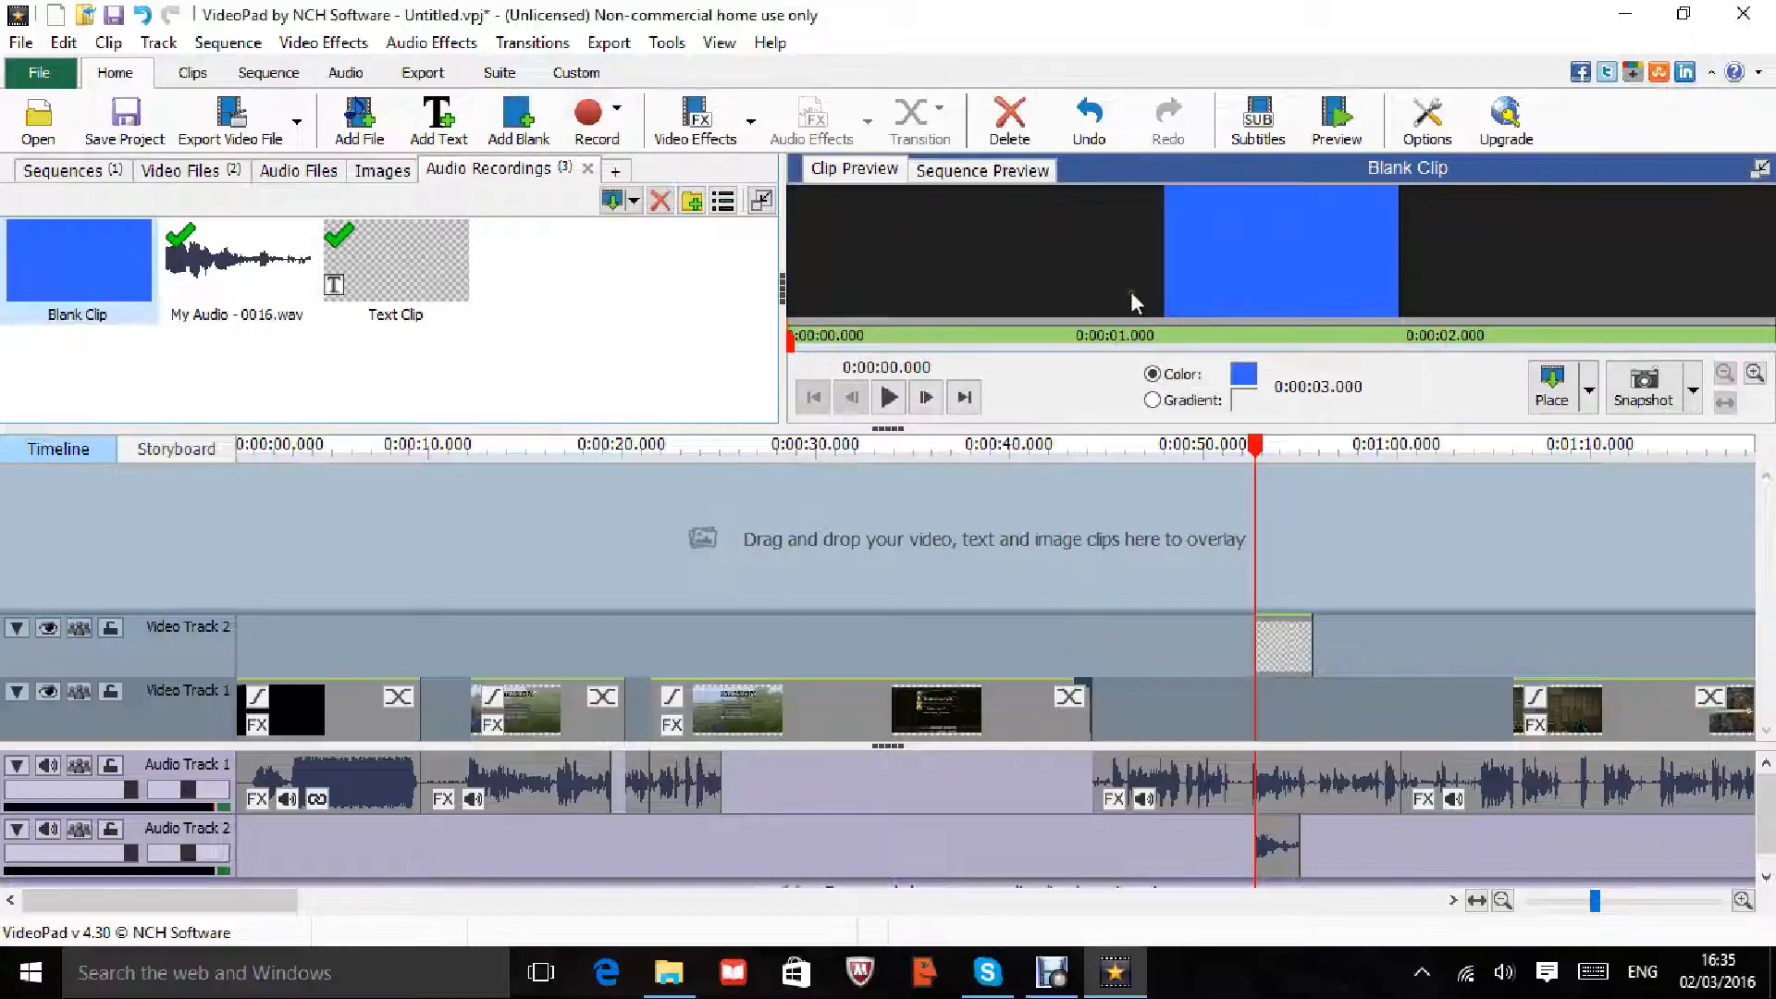
key("space")
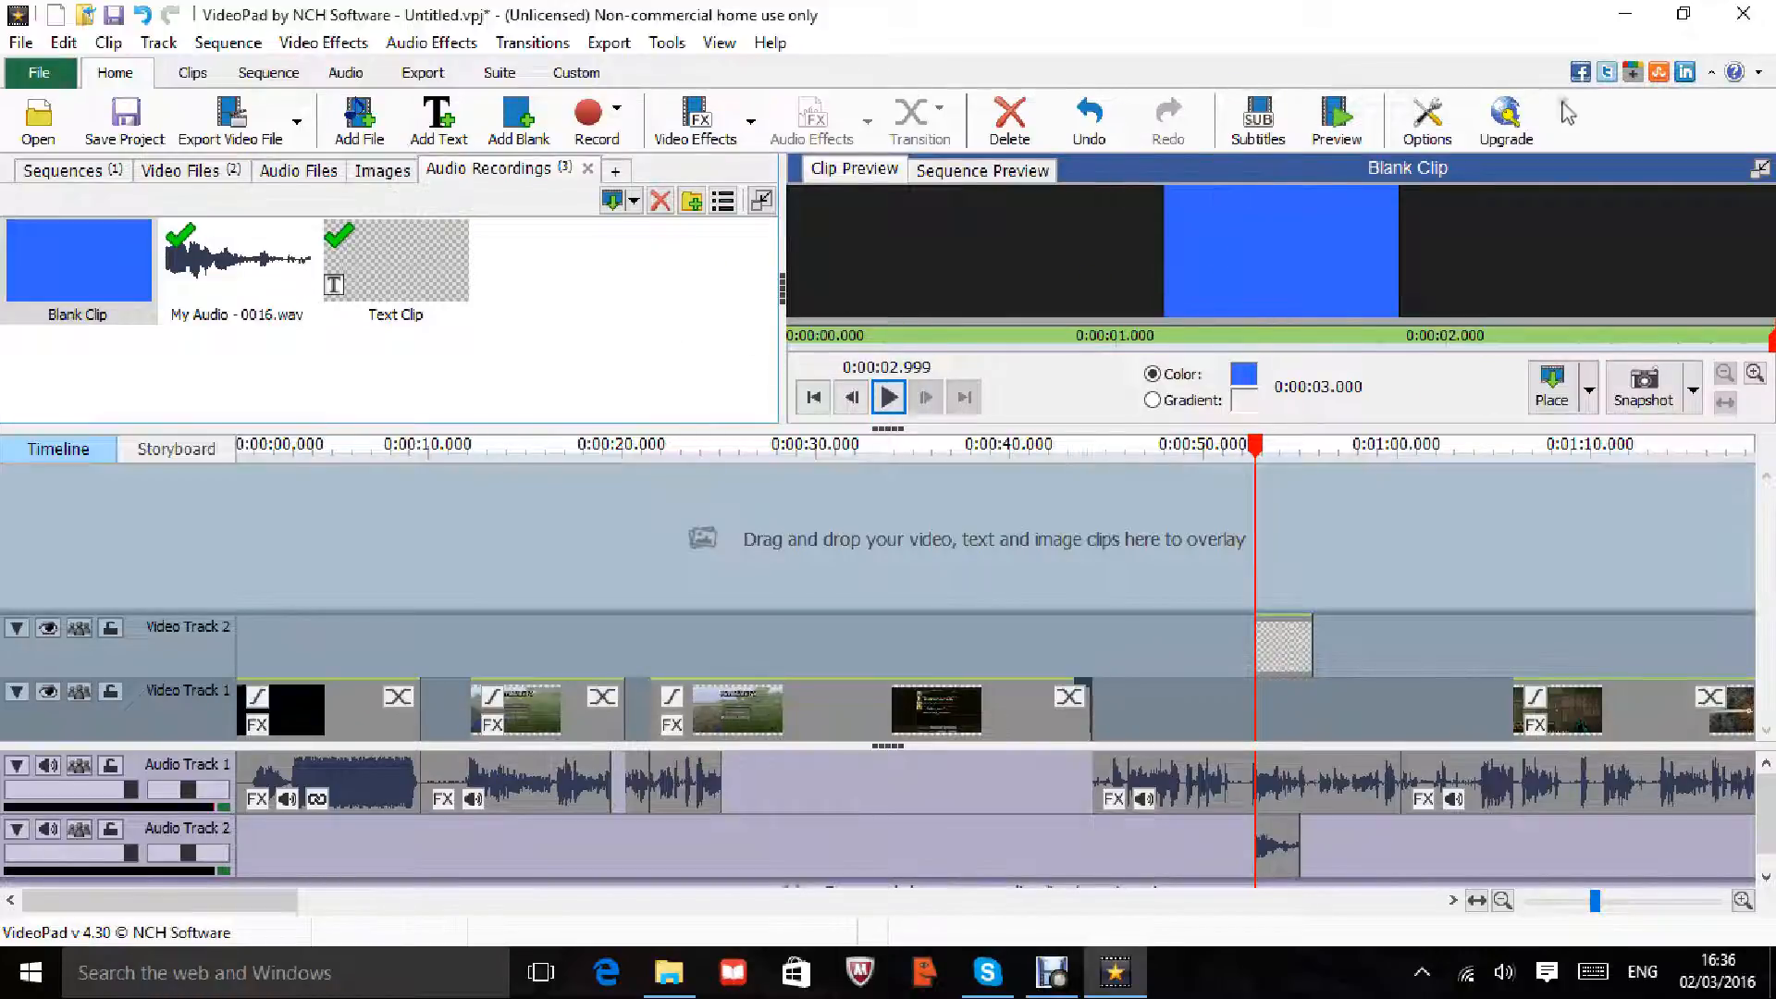
left_click(1337, 116)
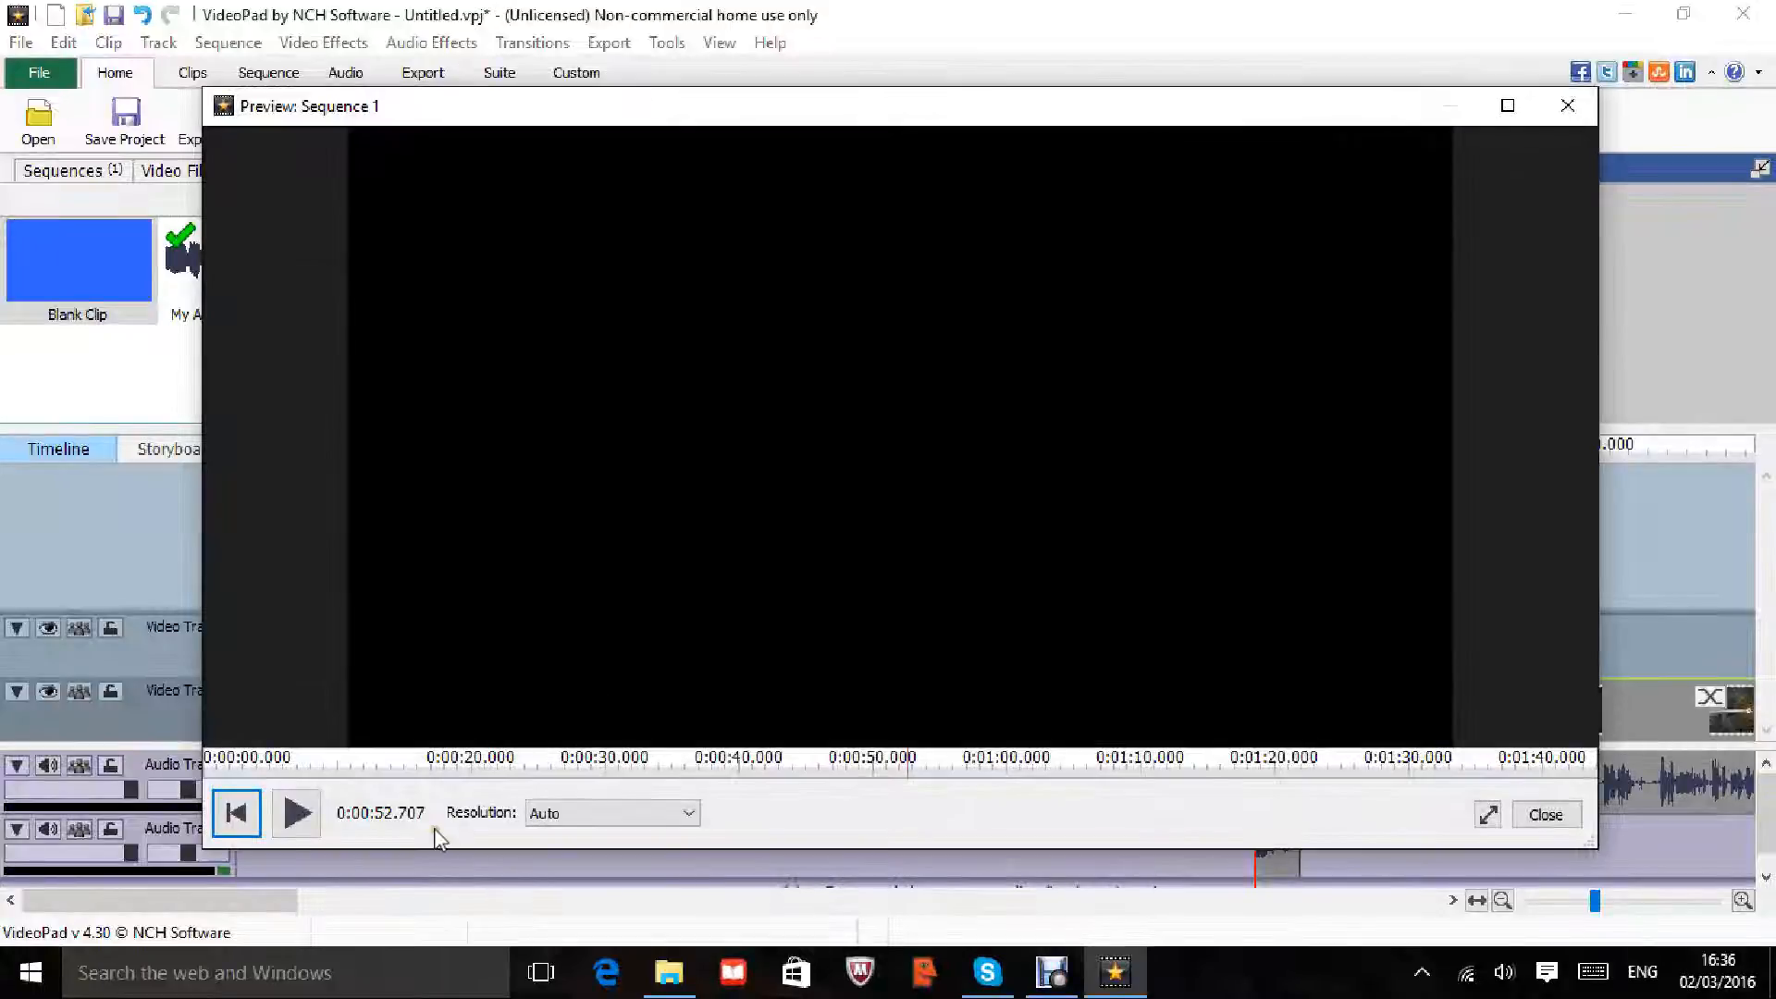
left_click(1567, 106)
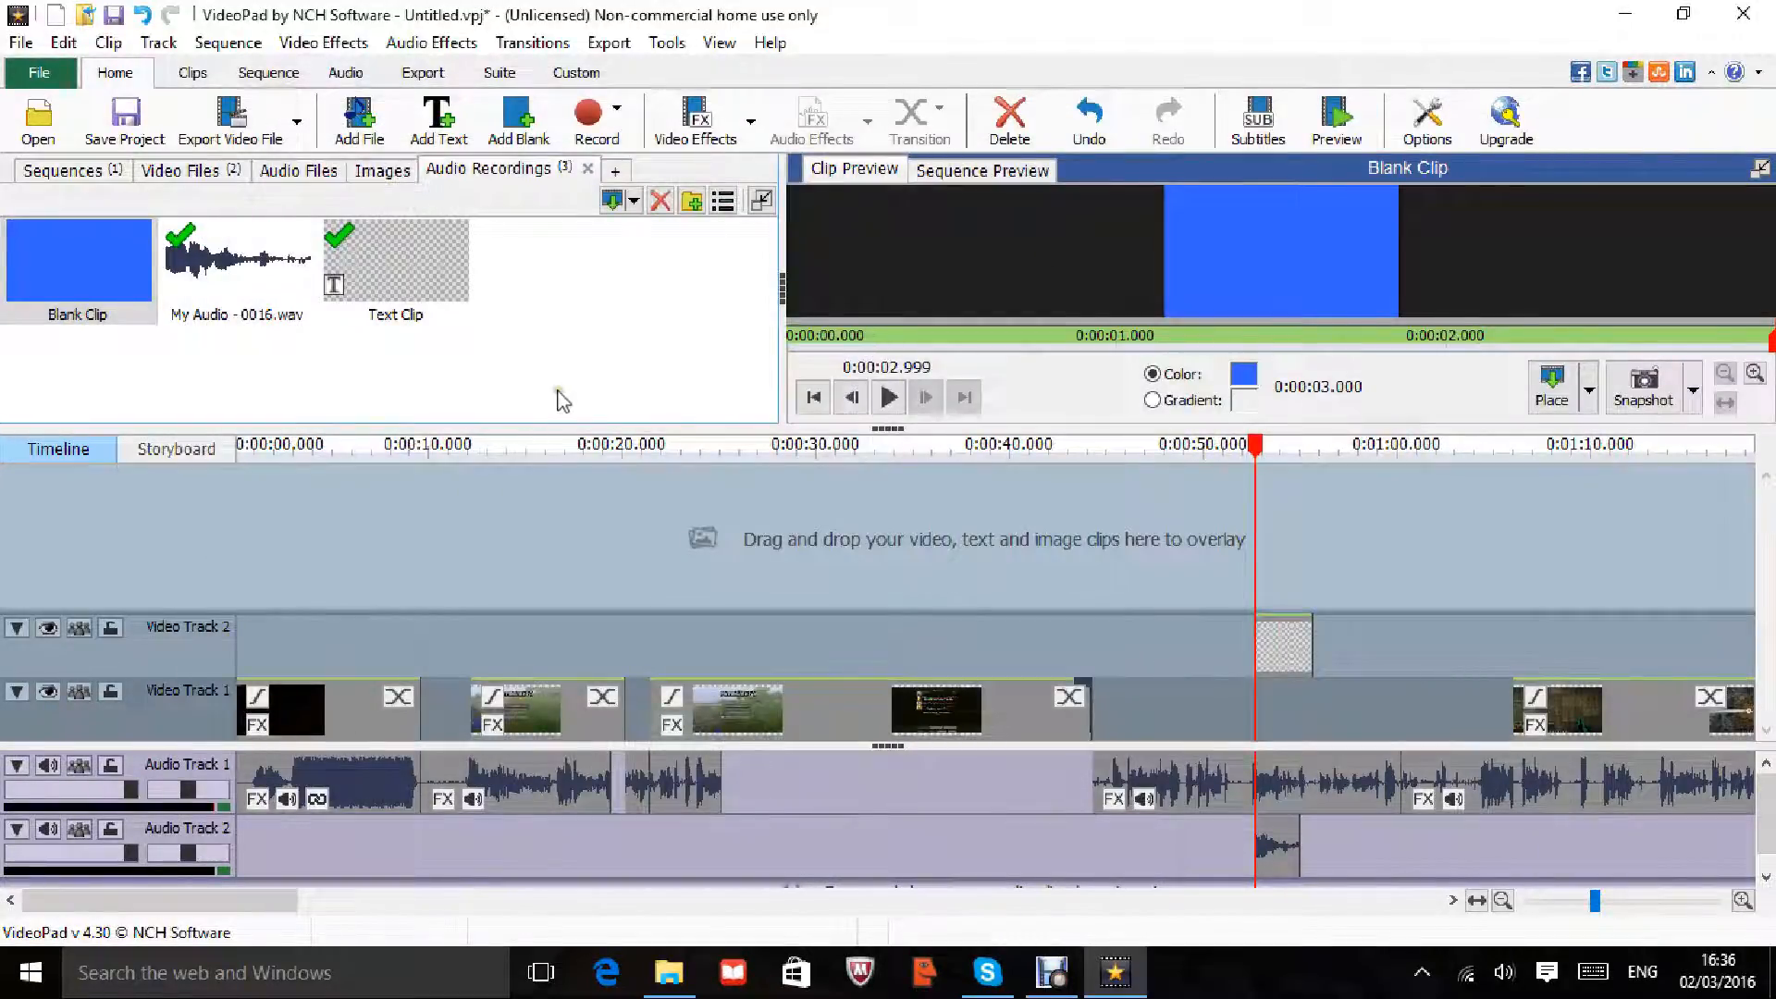
Step: Scrub the playhead to about 0:00:39, then view the Video Files, Sequences and empty Audio Files bins
left_click_drag(1255, 447, 245, 514)
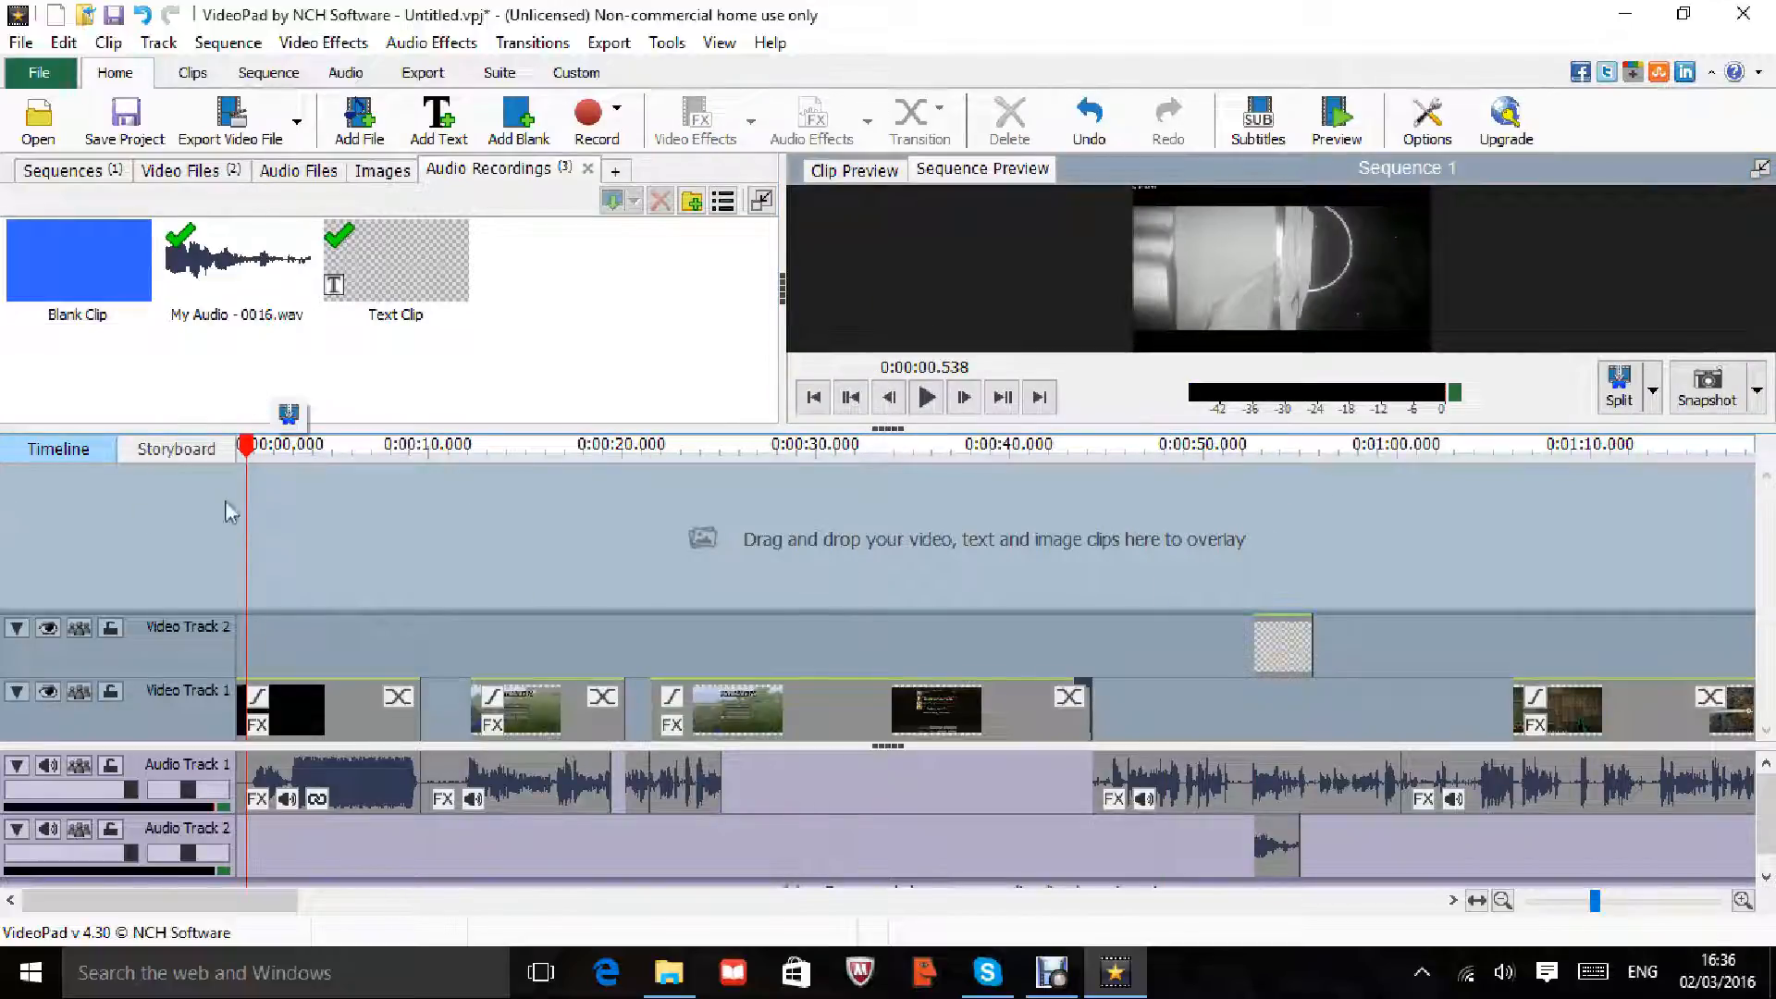
left_click_drag(256, 453, 1006, 447)
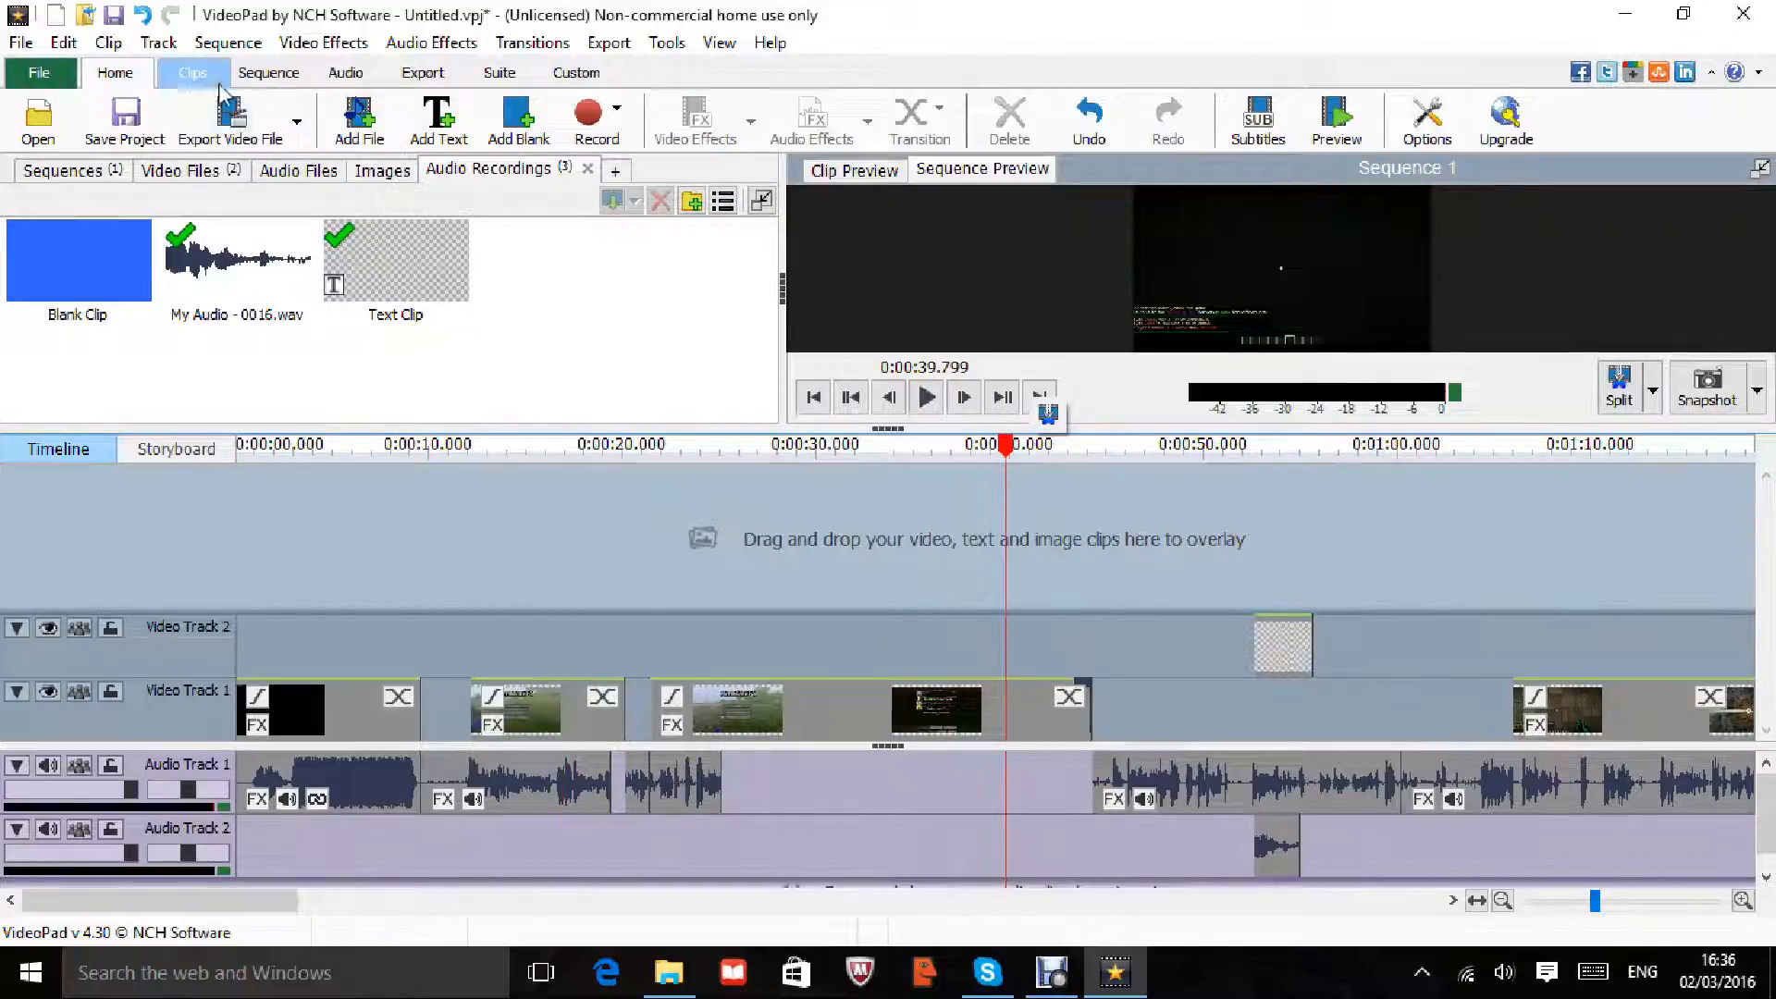
left_click(192, 72)
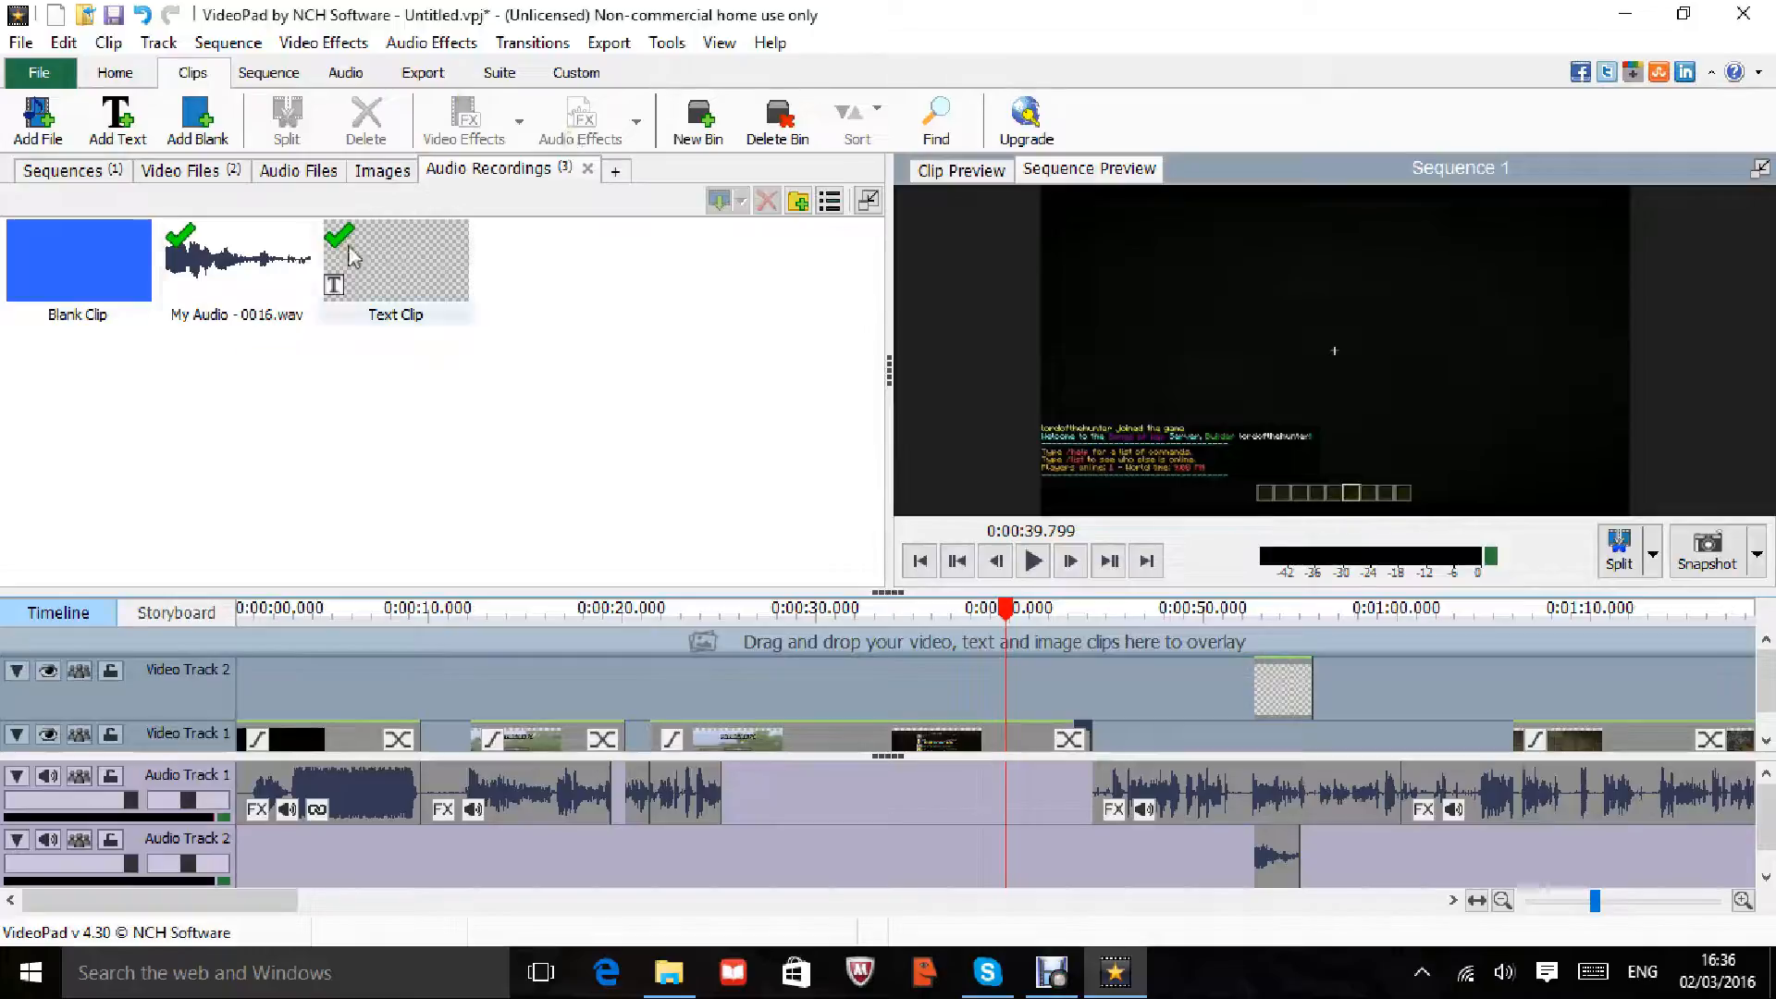
left_click(185, 169)
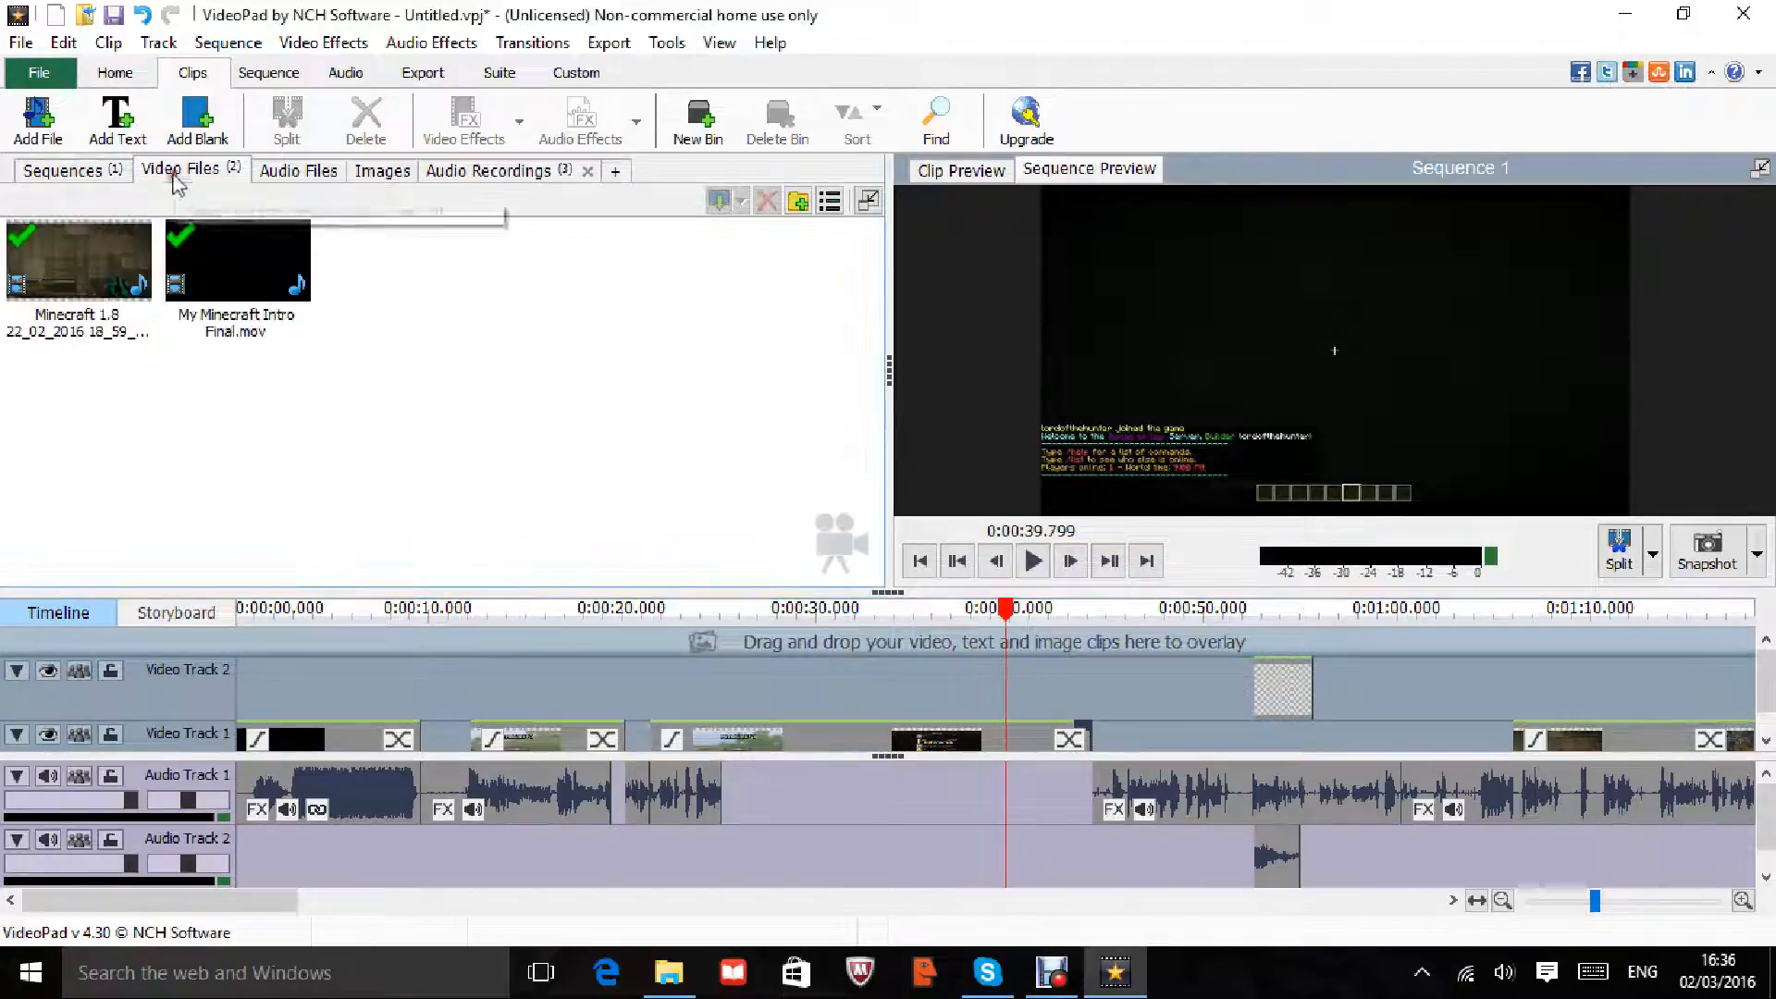
left_click(74, 175)
left_click(298, 174)
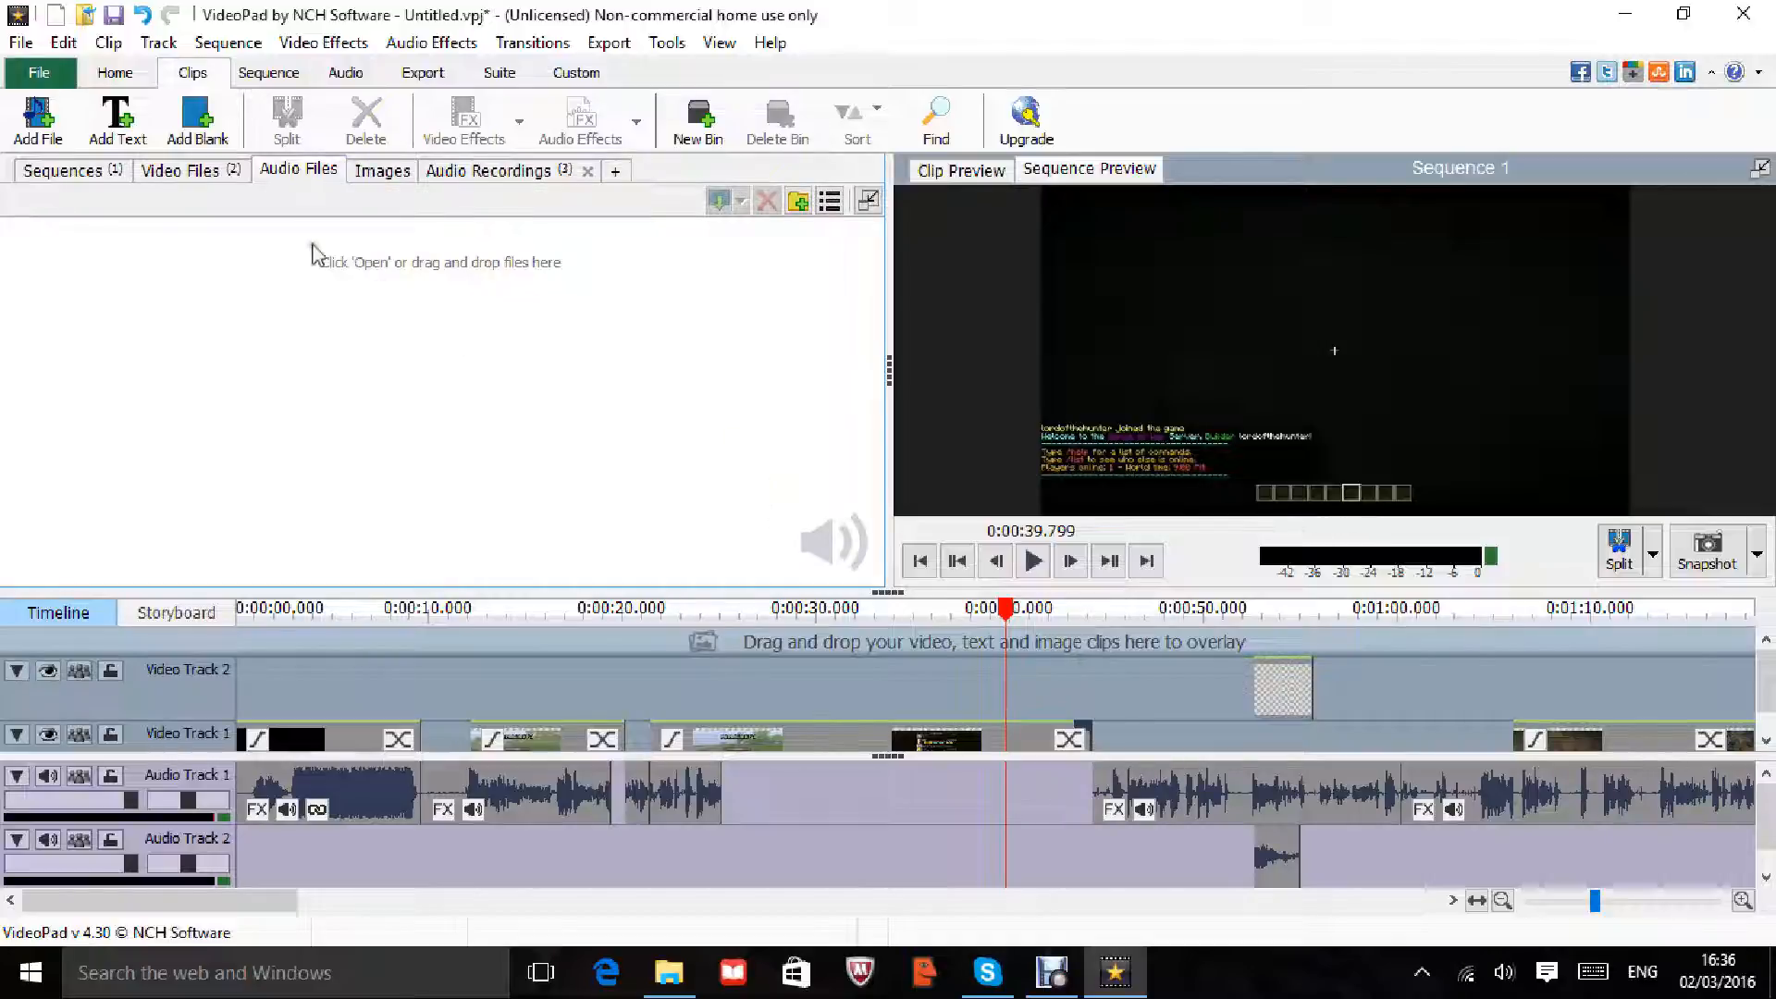
Step: Import 'Dr. Dre - The Next Episode (San Holo Remix).mp3' from Downloads onto Audio Track 1 at 0:01:44.163
left_click(37, 119)
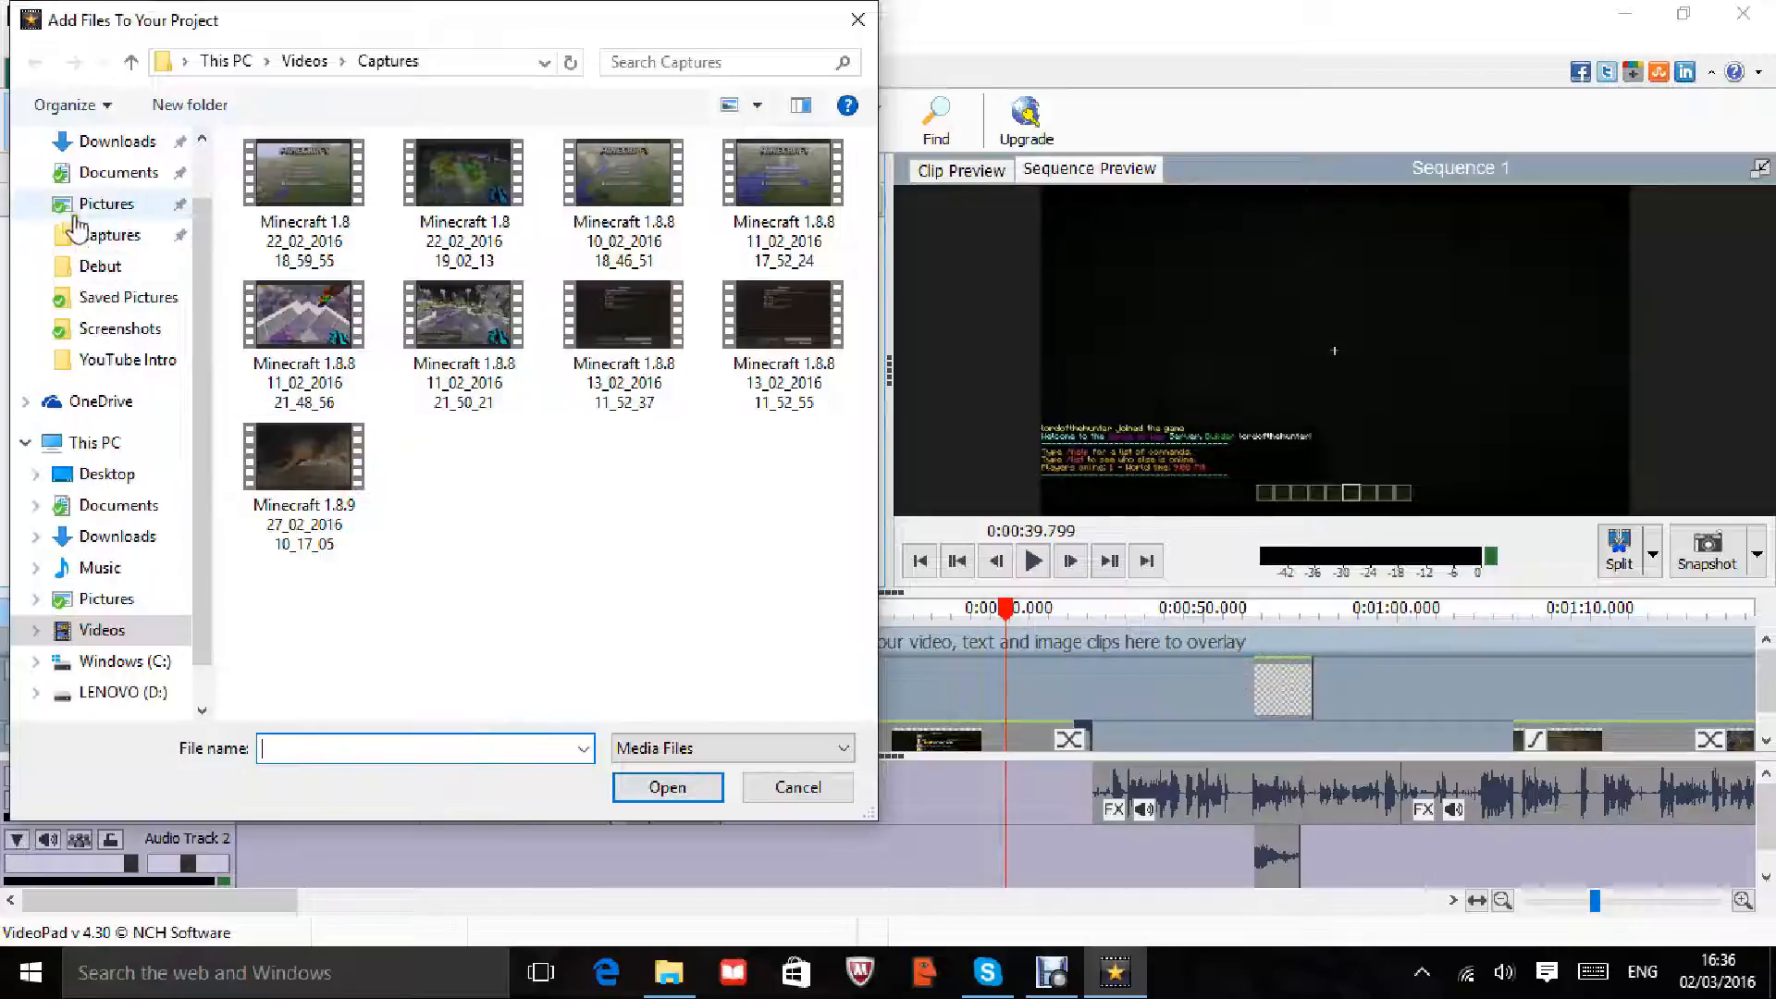
left_click(111, 148)
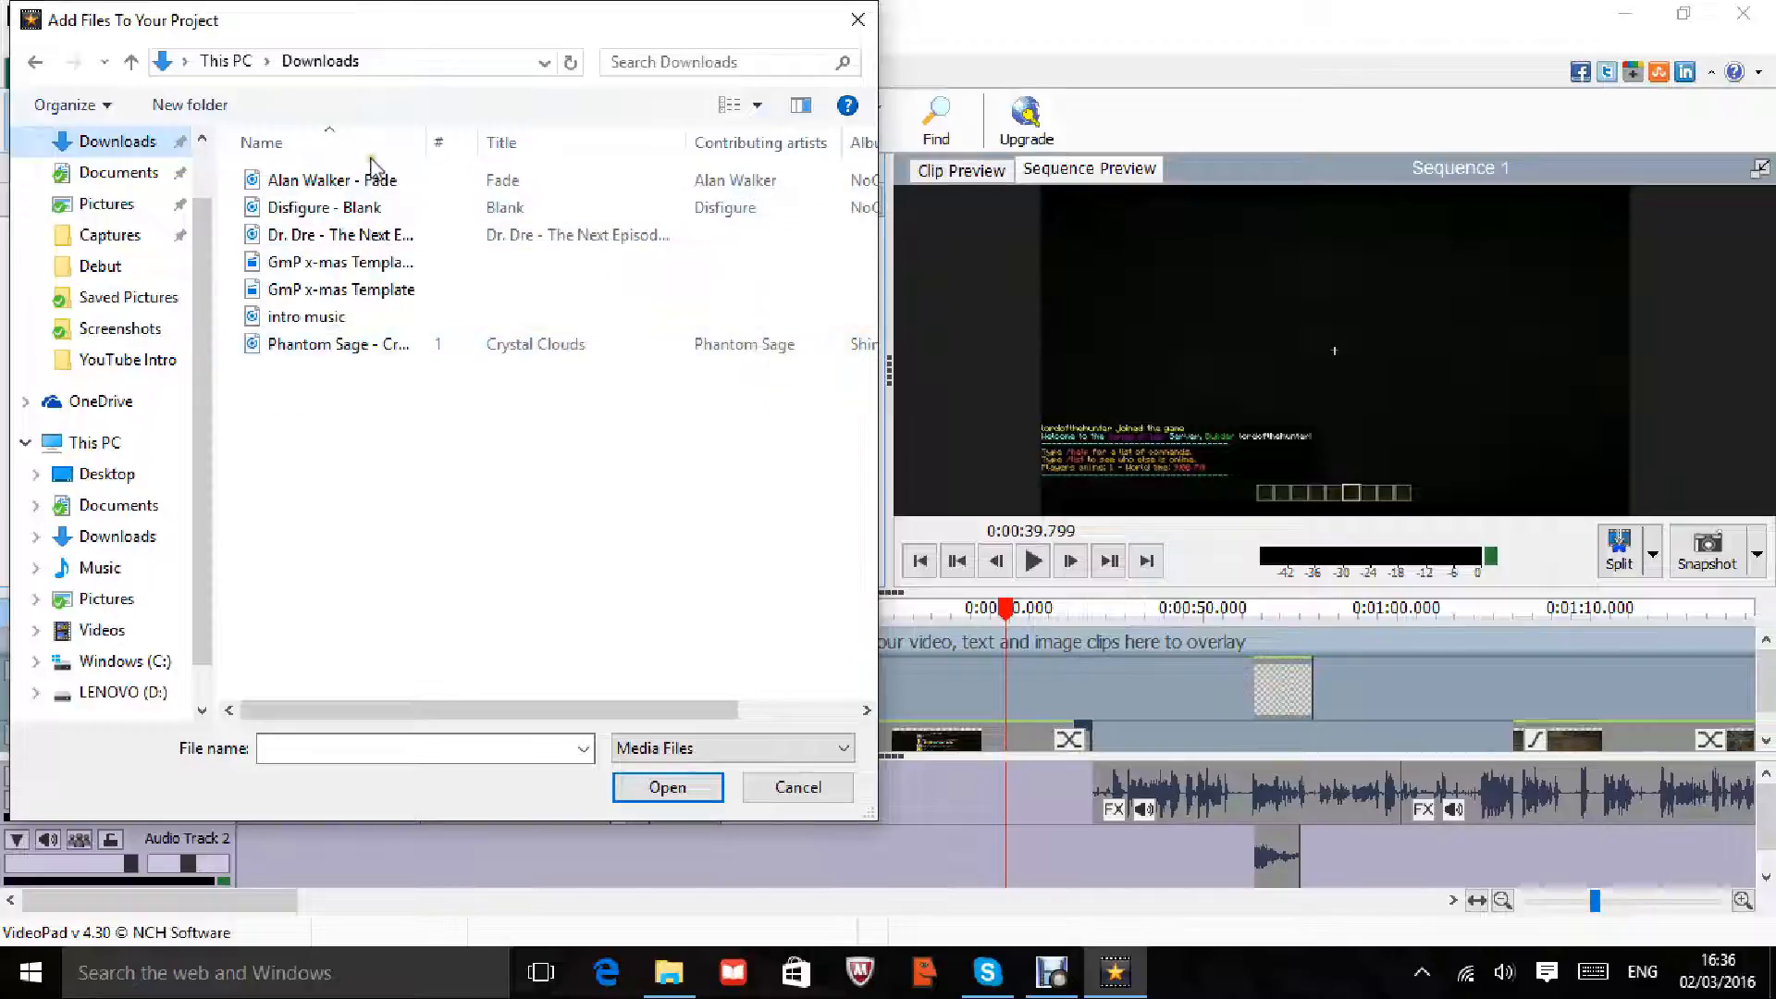
double_click(351, 239)
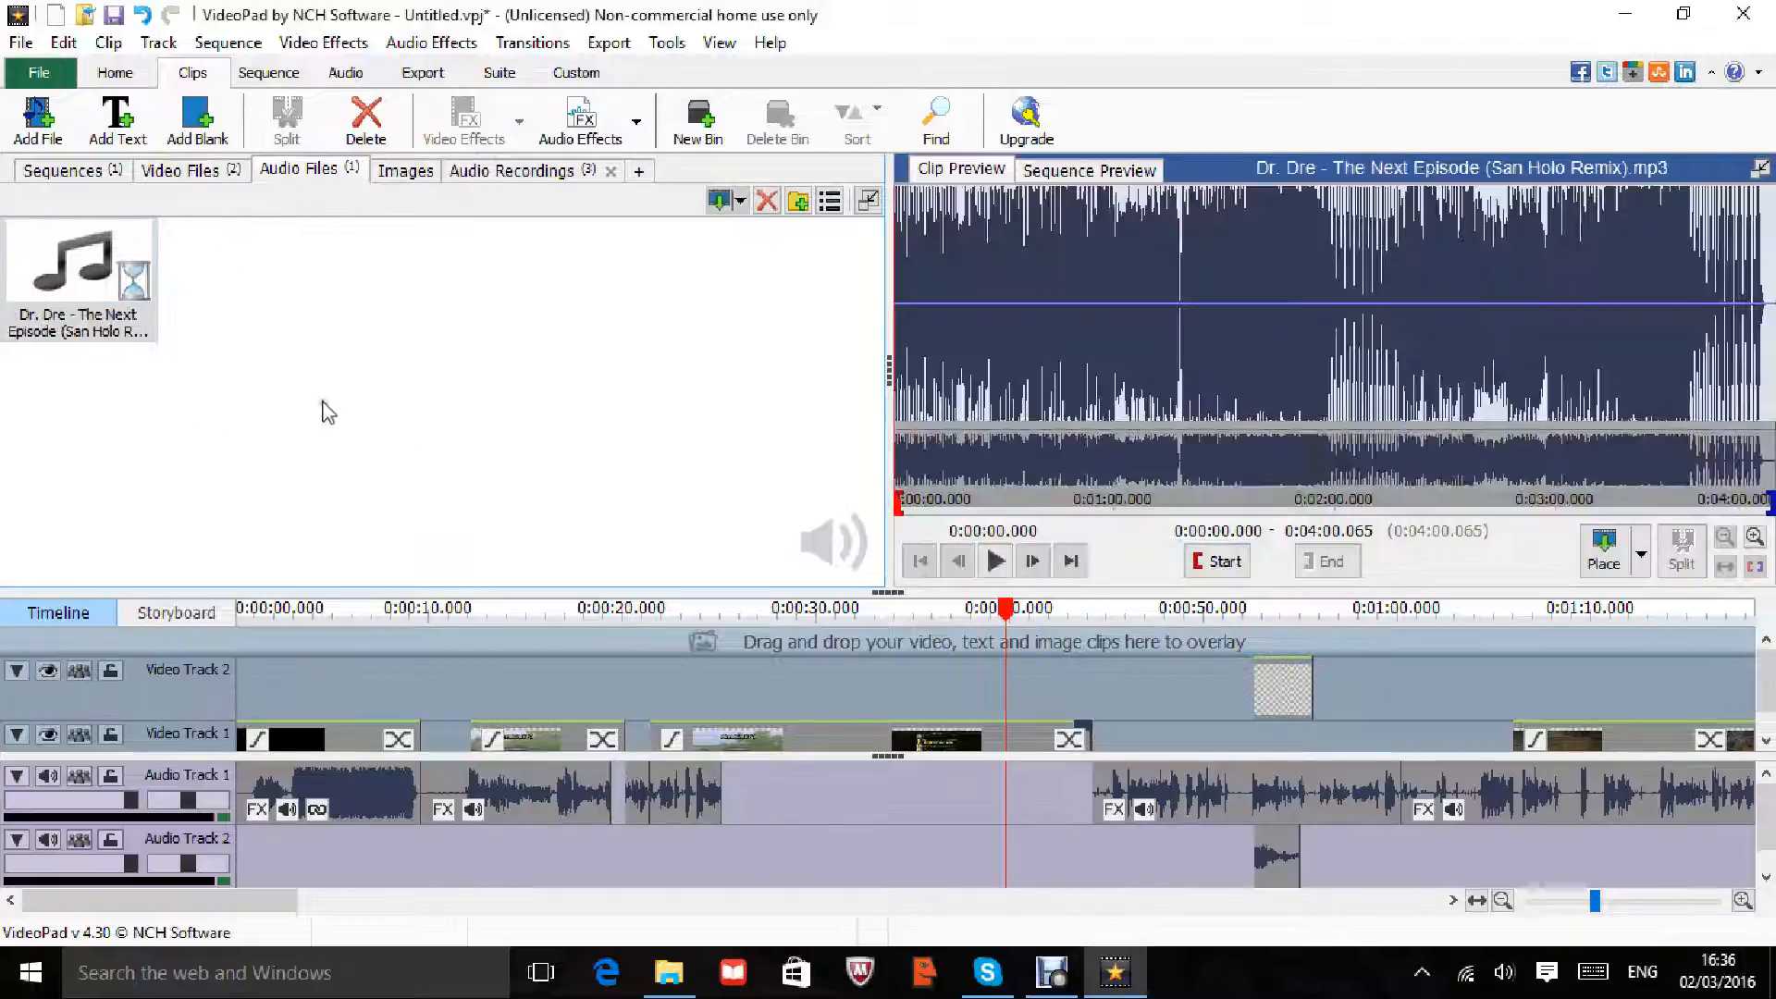
left_click_drag(40, 303, 807, 797)
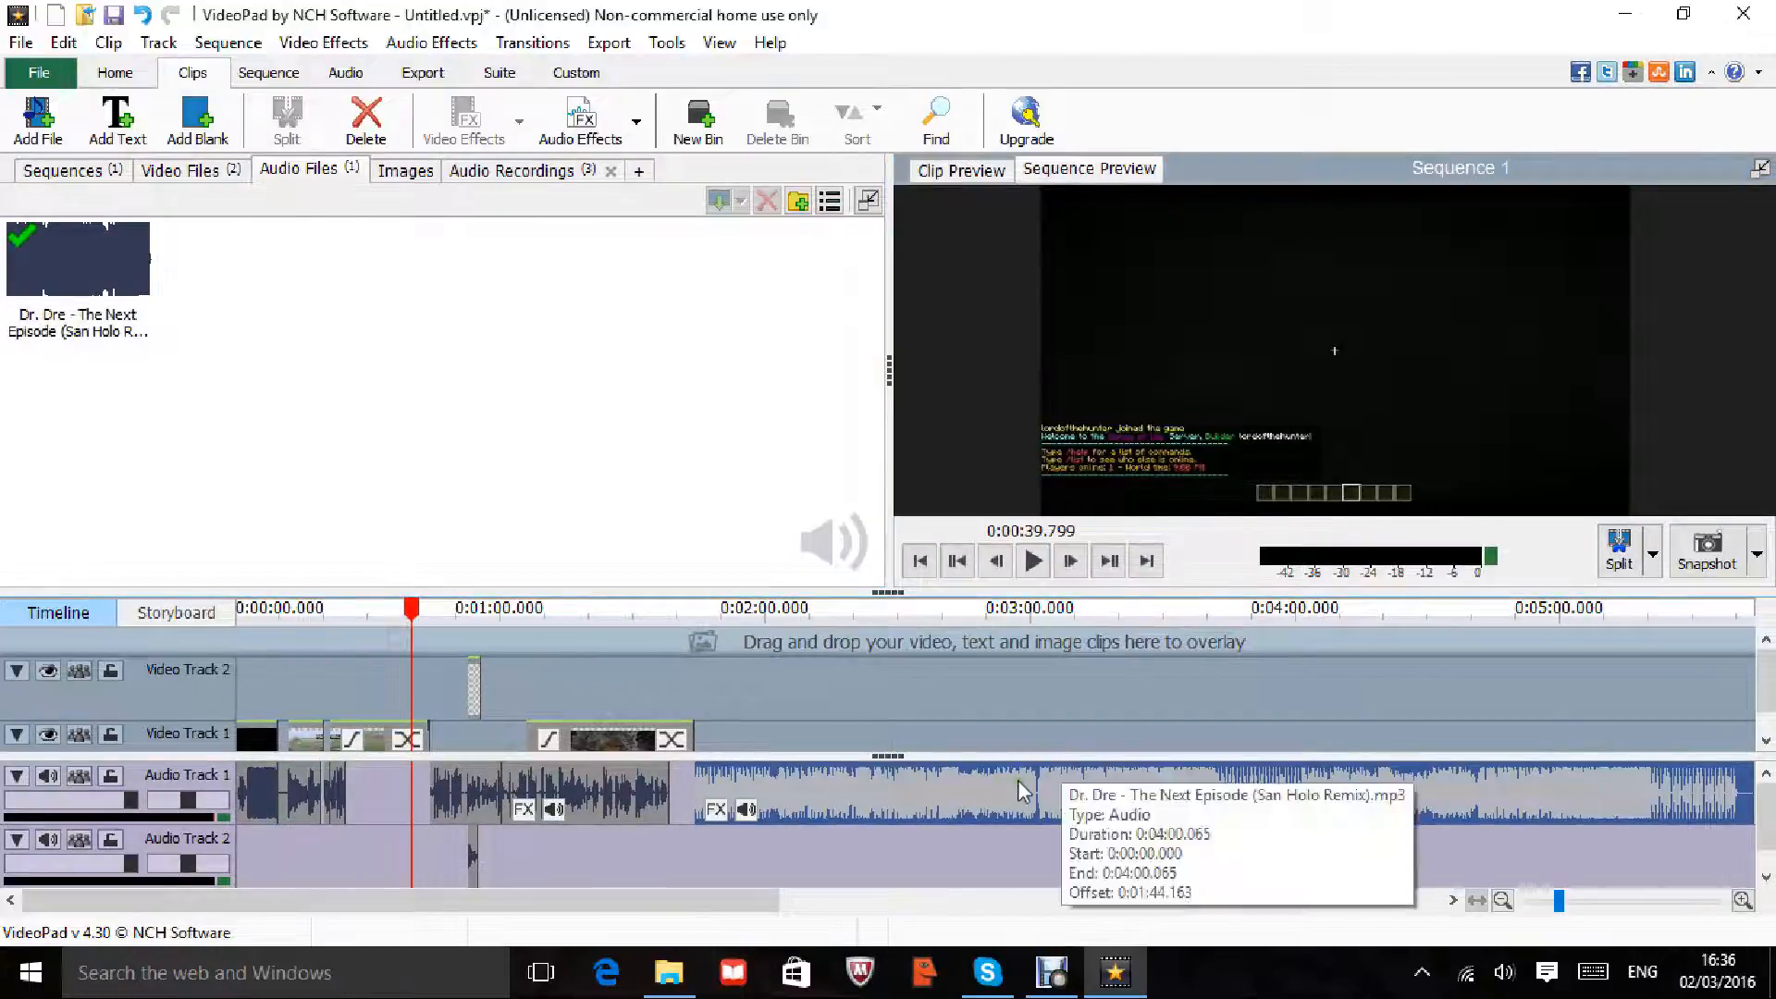
Step: Look through the Sequence, Audio, Export, Suite and Custom tabs, then start PhotoPad v2.78 from Suite
left_click(268, 74)
left_click(344, 74)
left_click(423, 73)
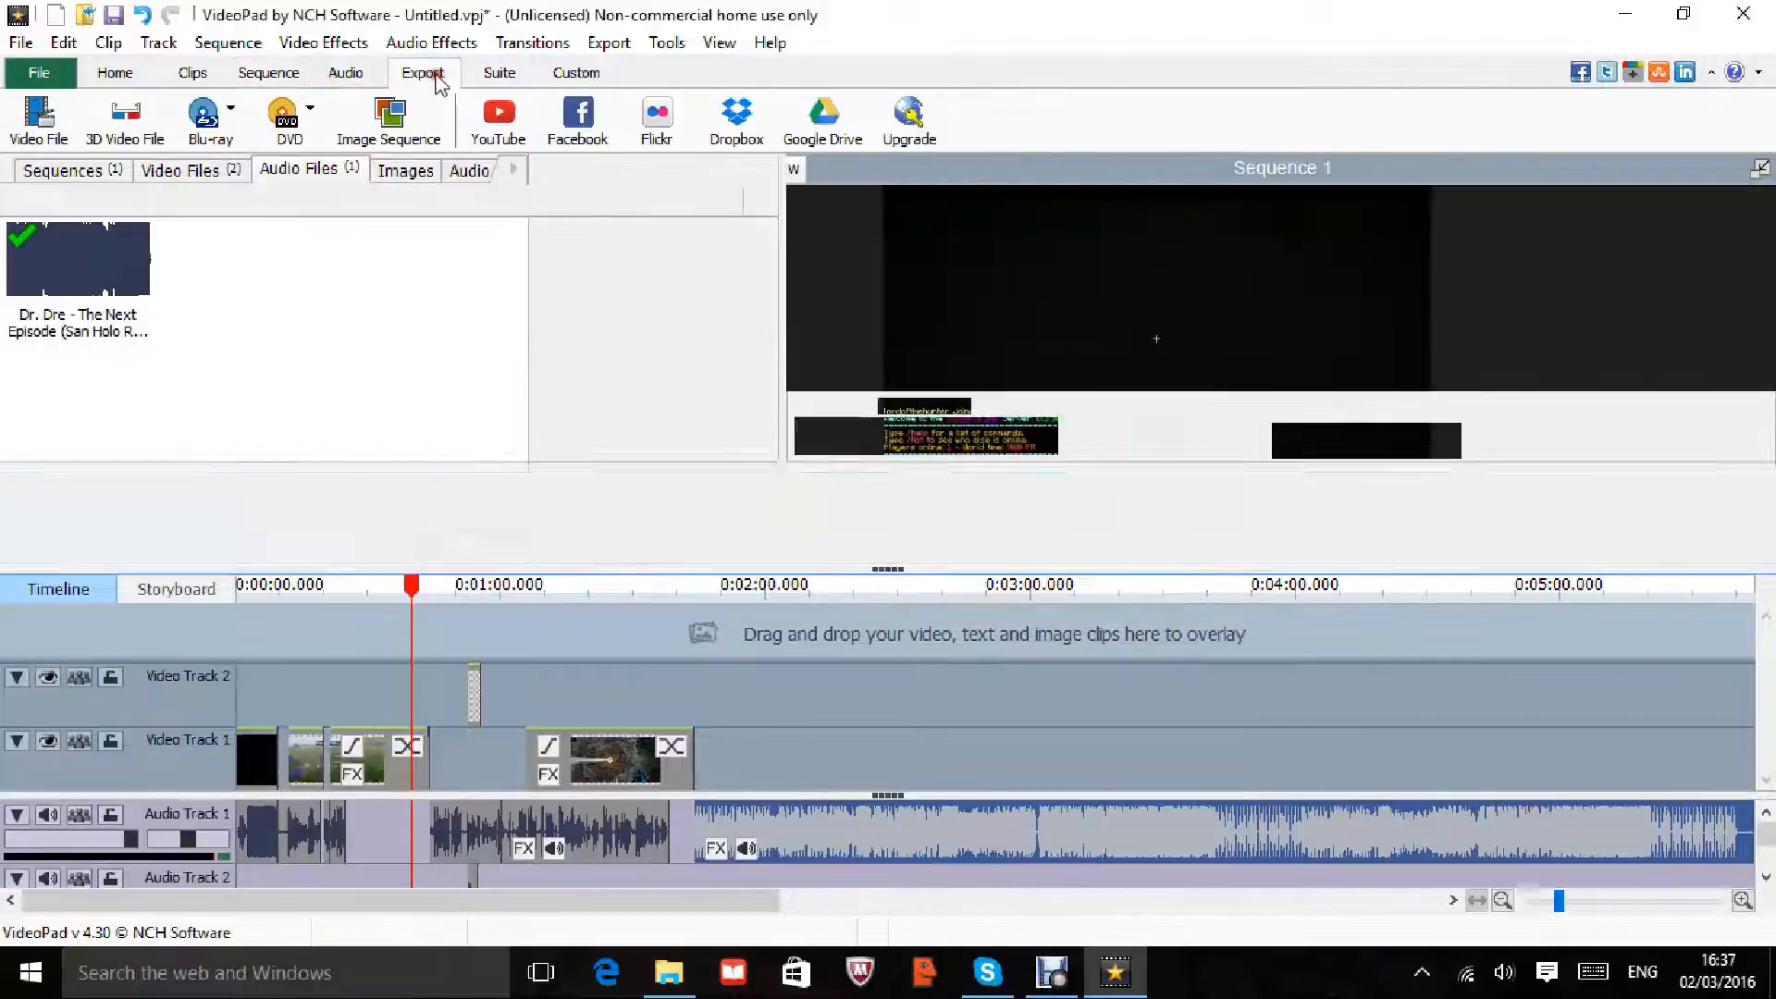
left_click(500, 74)
left_click(577, 75)
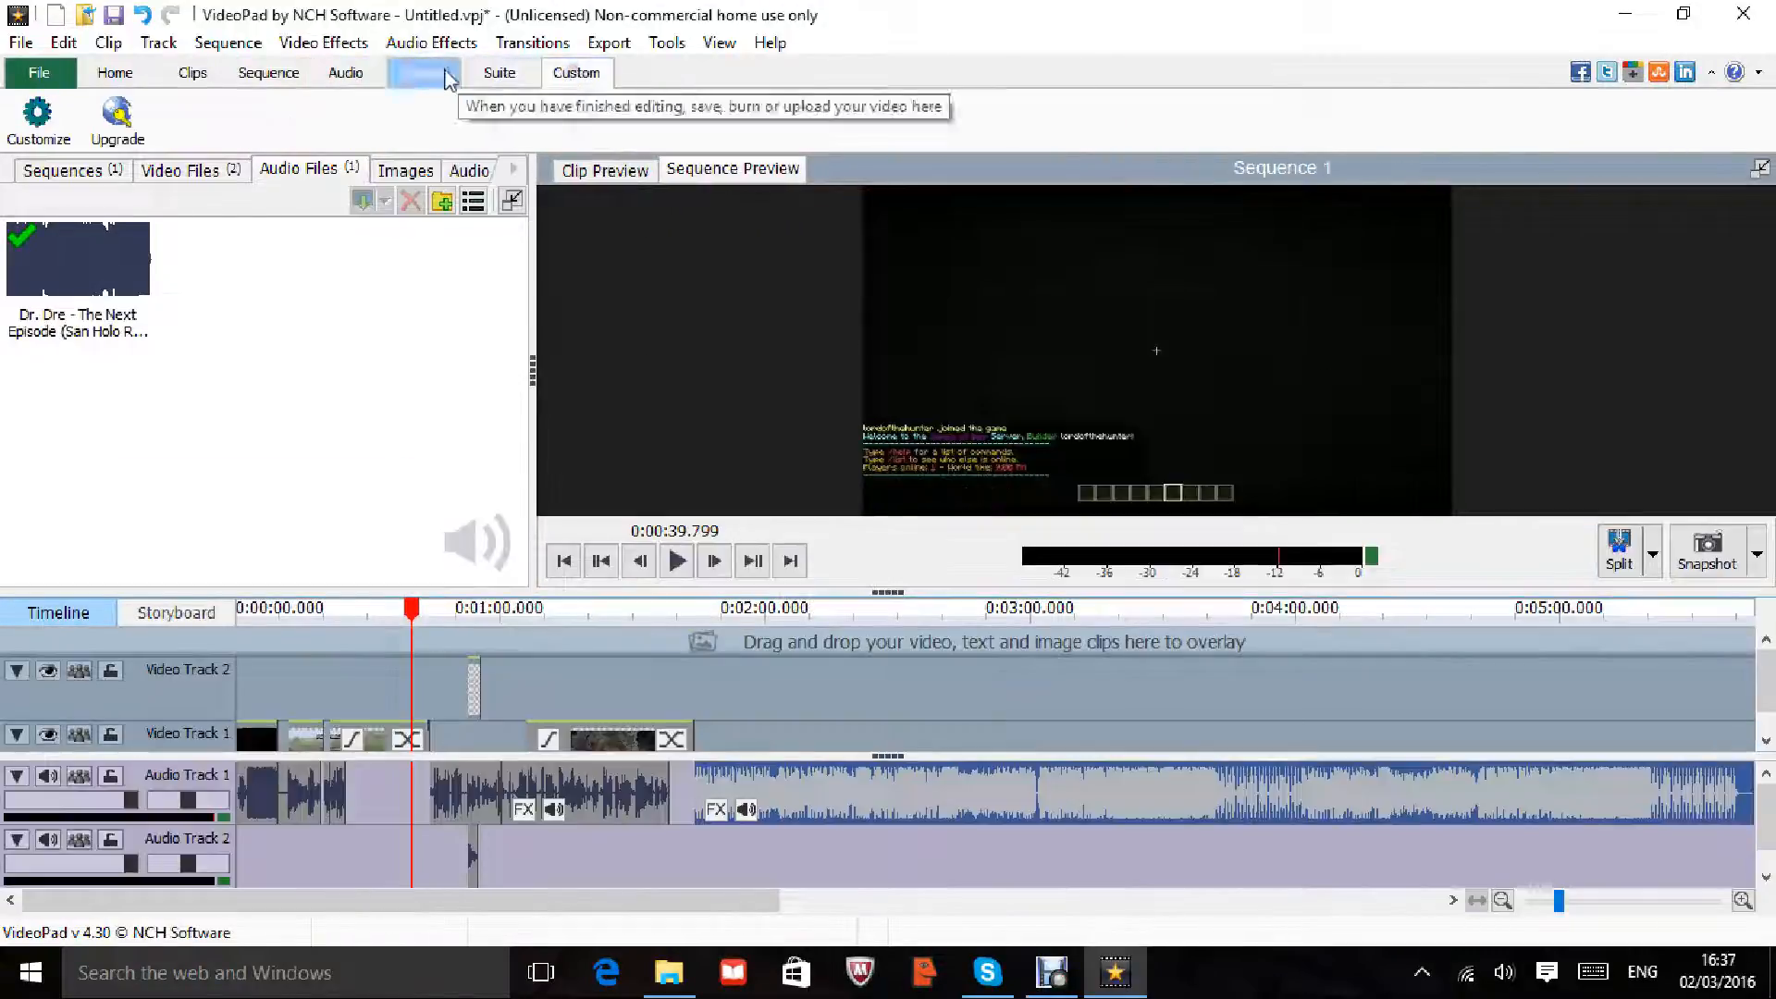
left_click(509, 74)
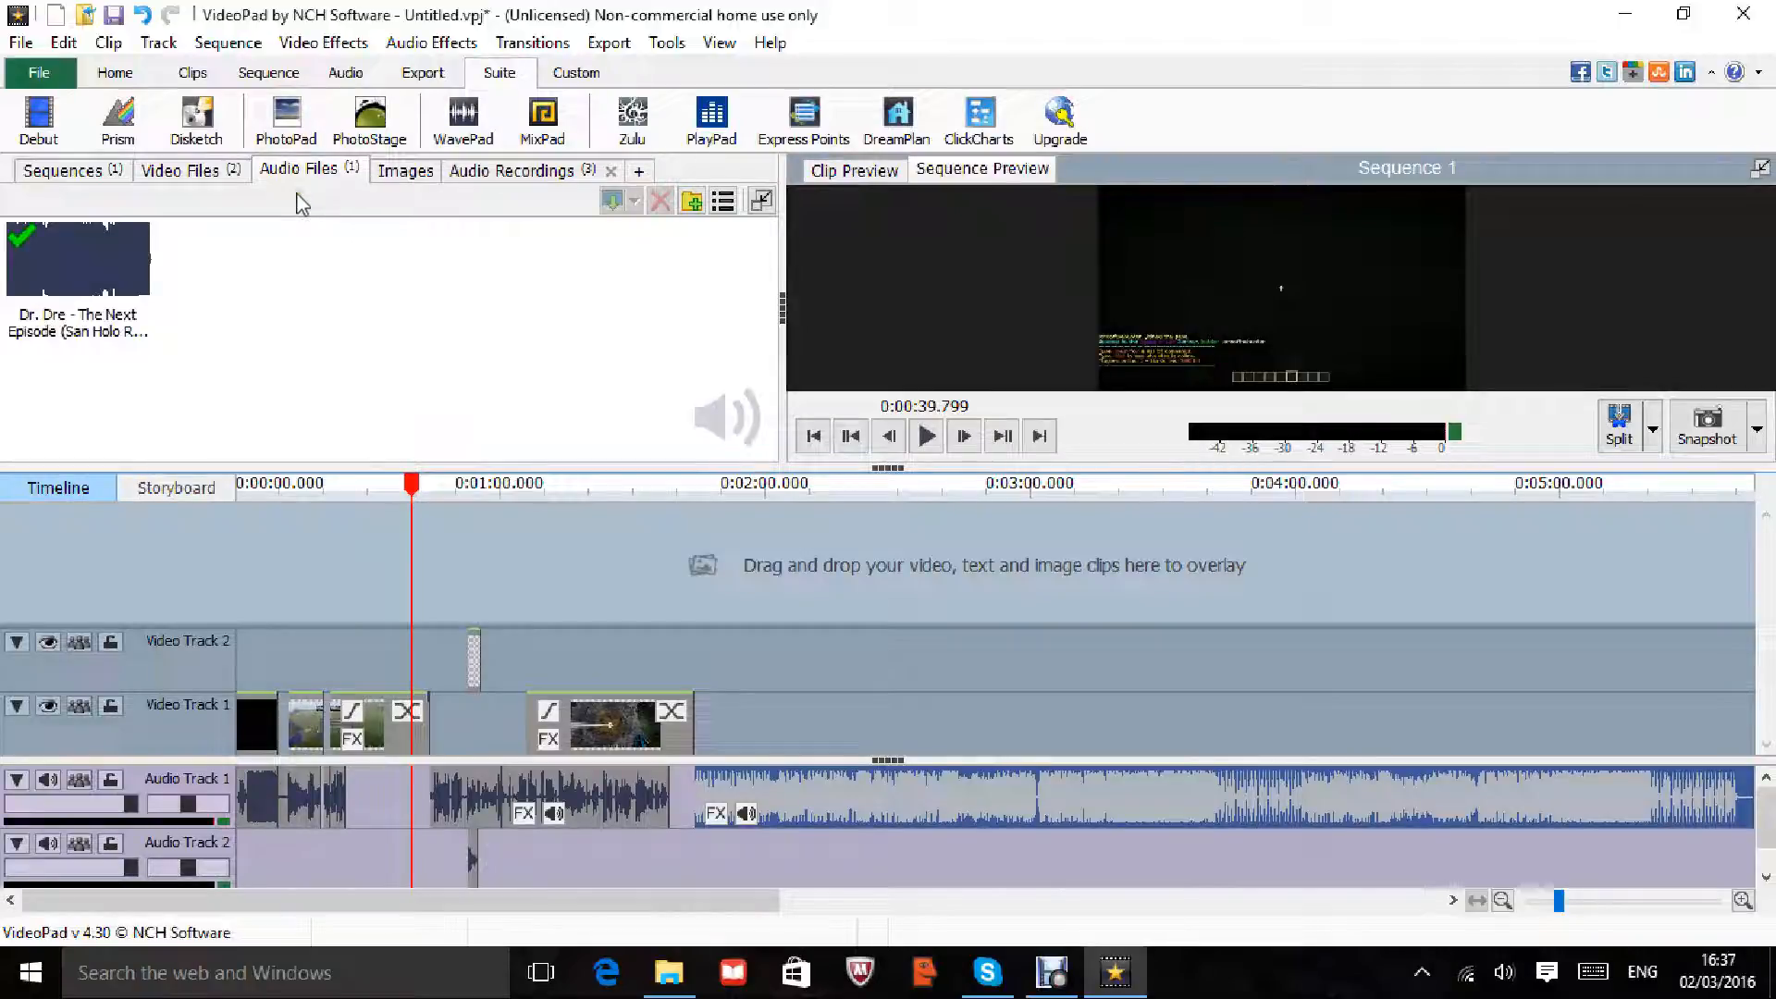
left_click(266, 135)
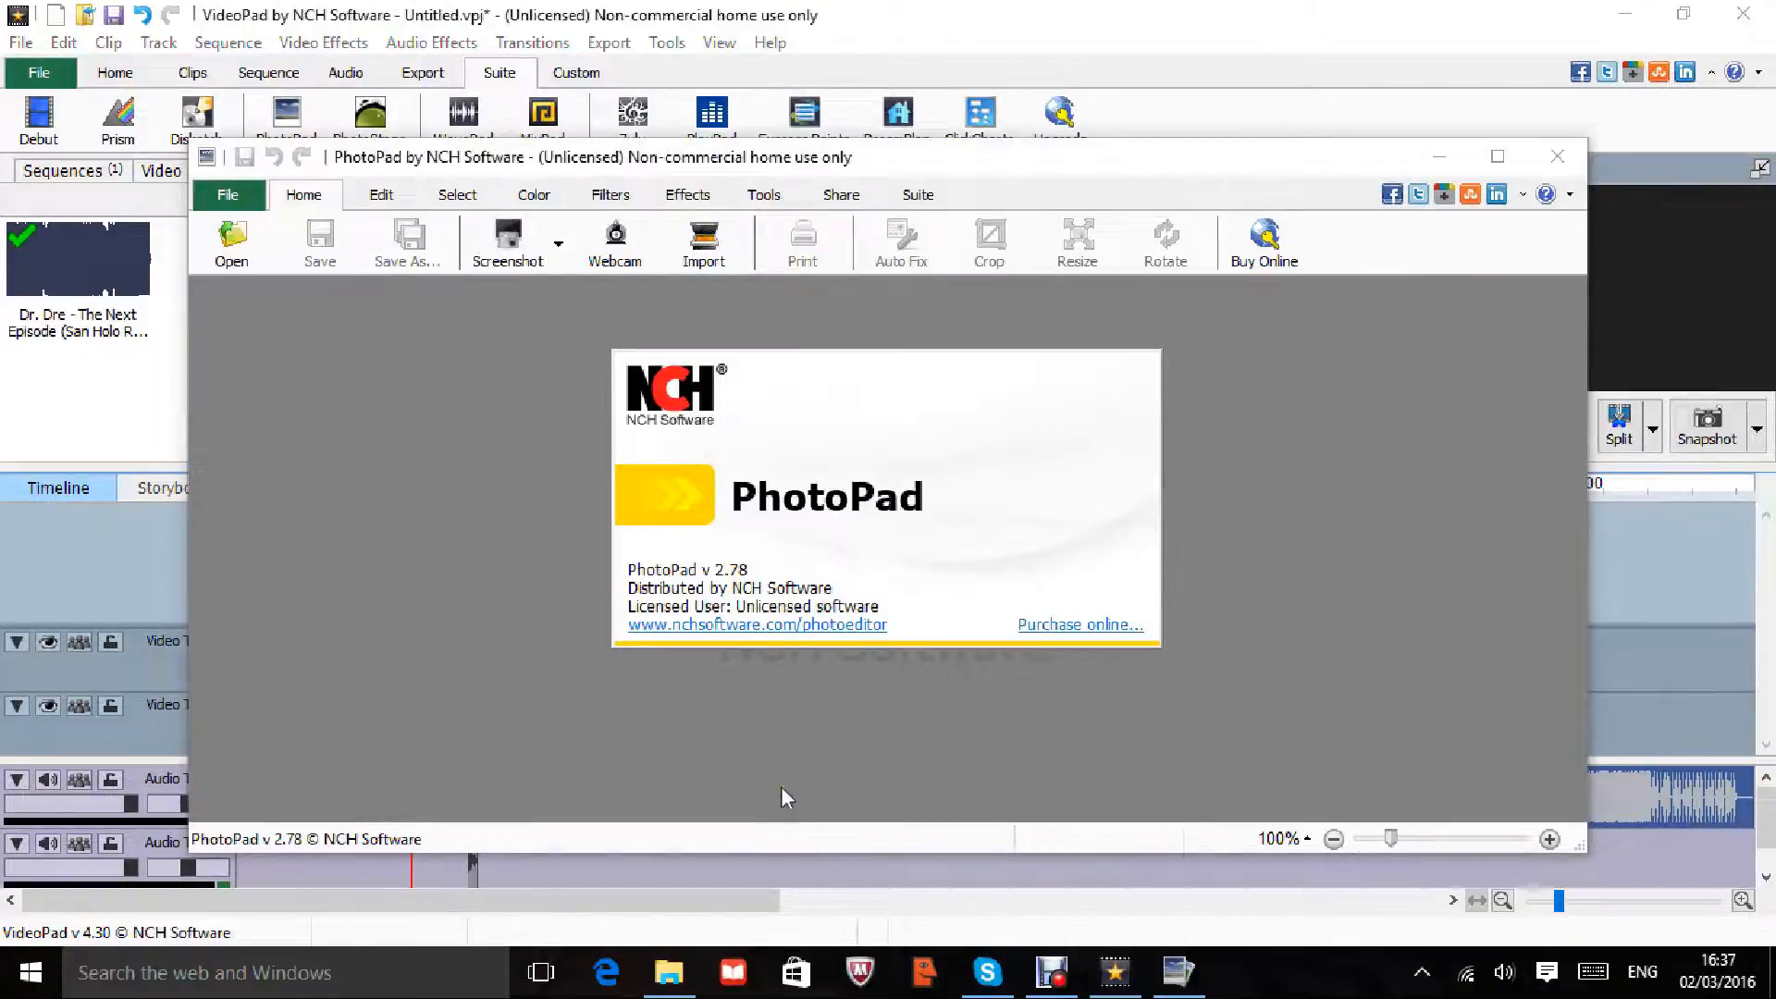
Step: Open 'Minecraft mini-games thumb nail.jpg' from Pictures in PhotoPad and bring up the Edit and Color tools
left_click_drag(963, 146, 957, 139)
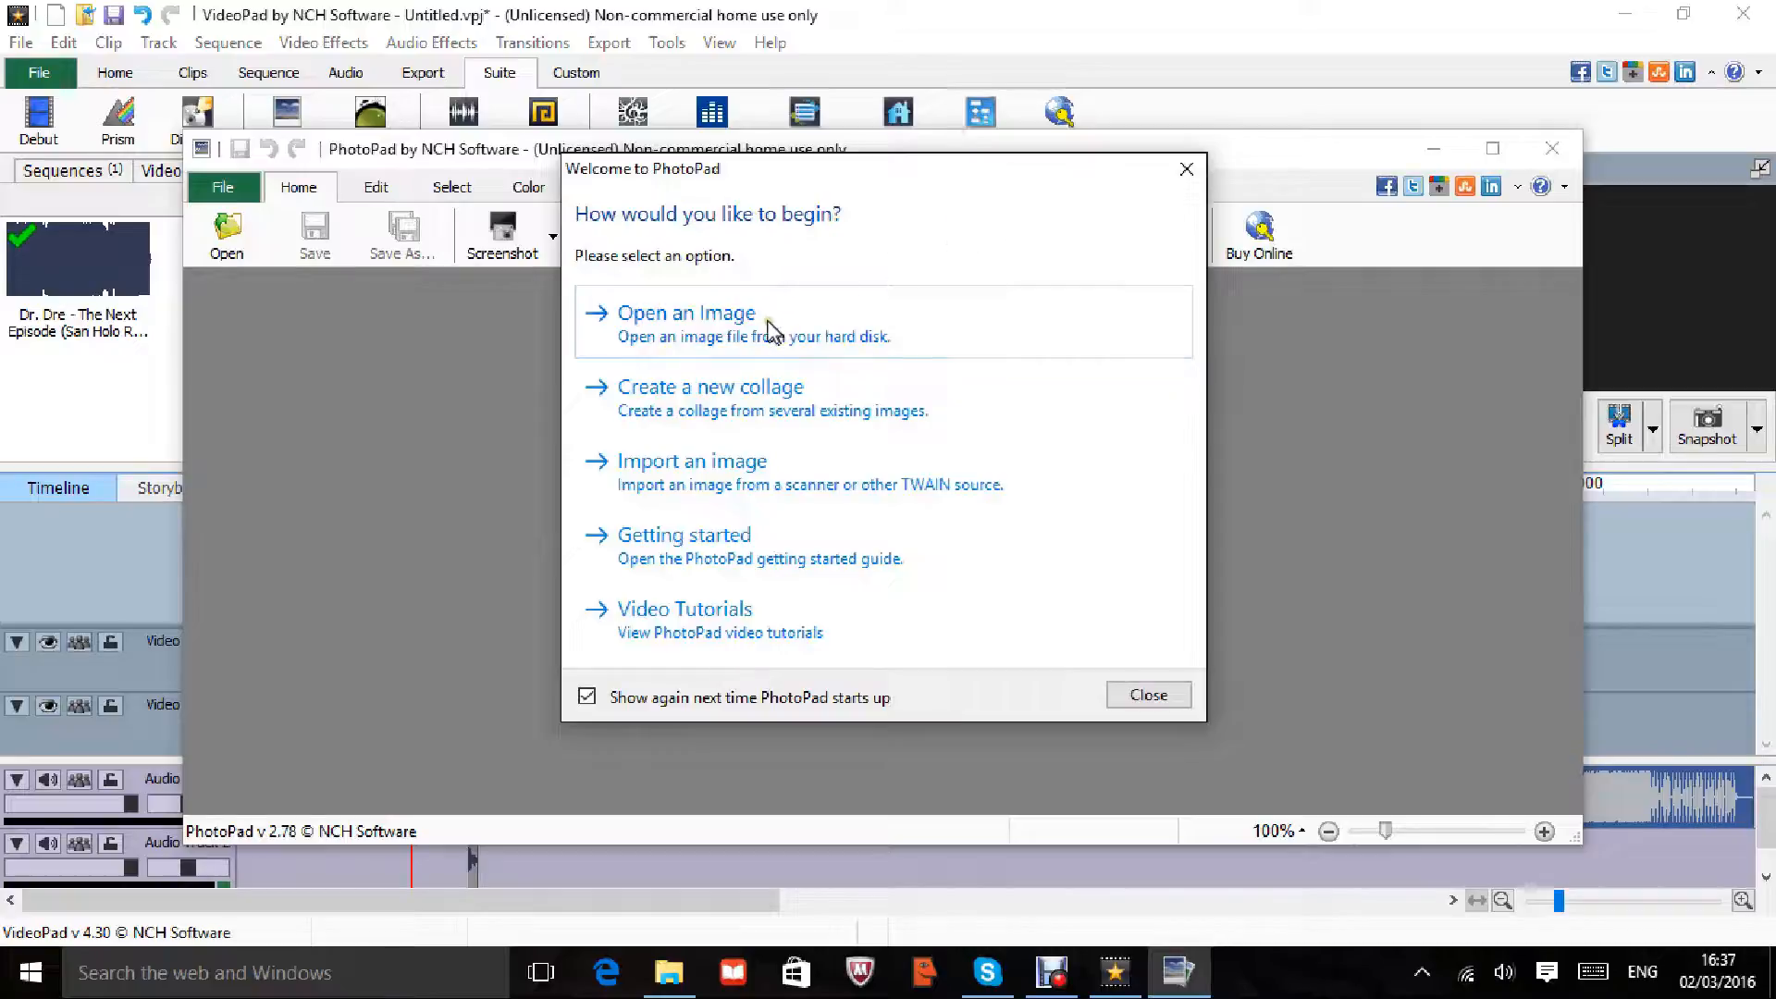
left_click(675, 314)
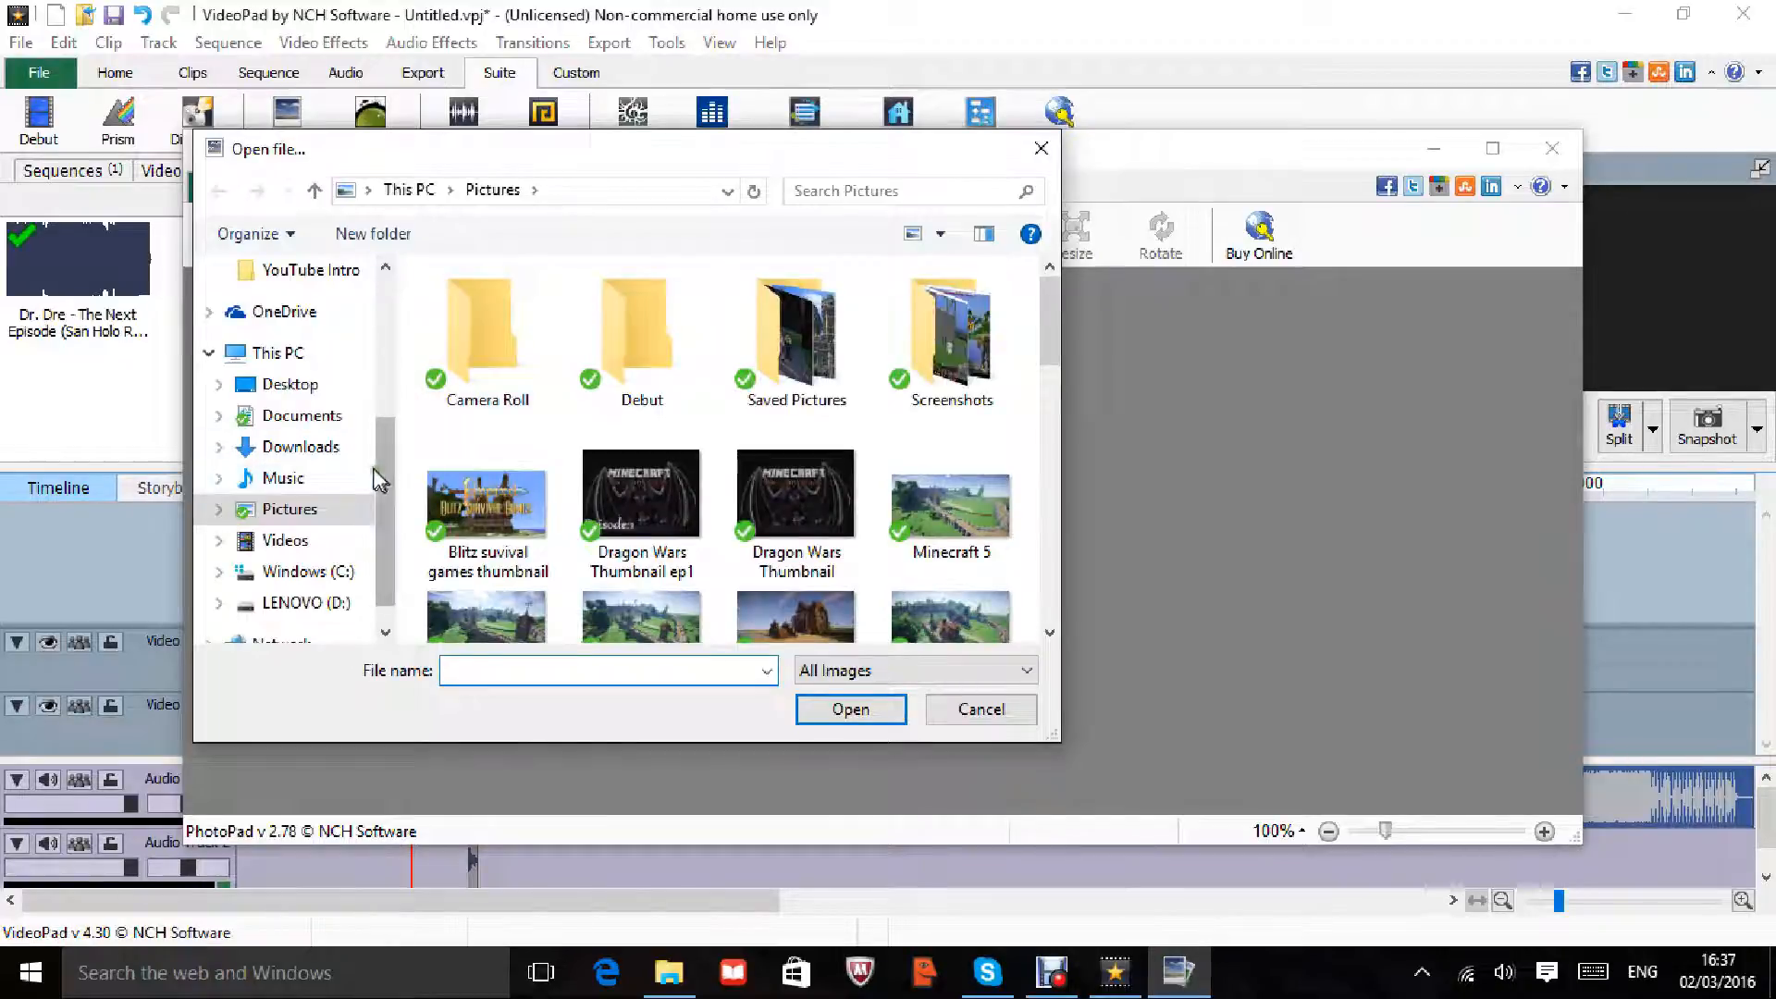
left_click_drag(380, 470, 398, 342)
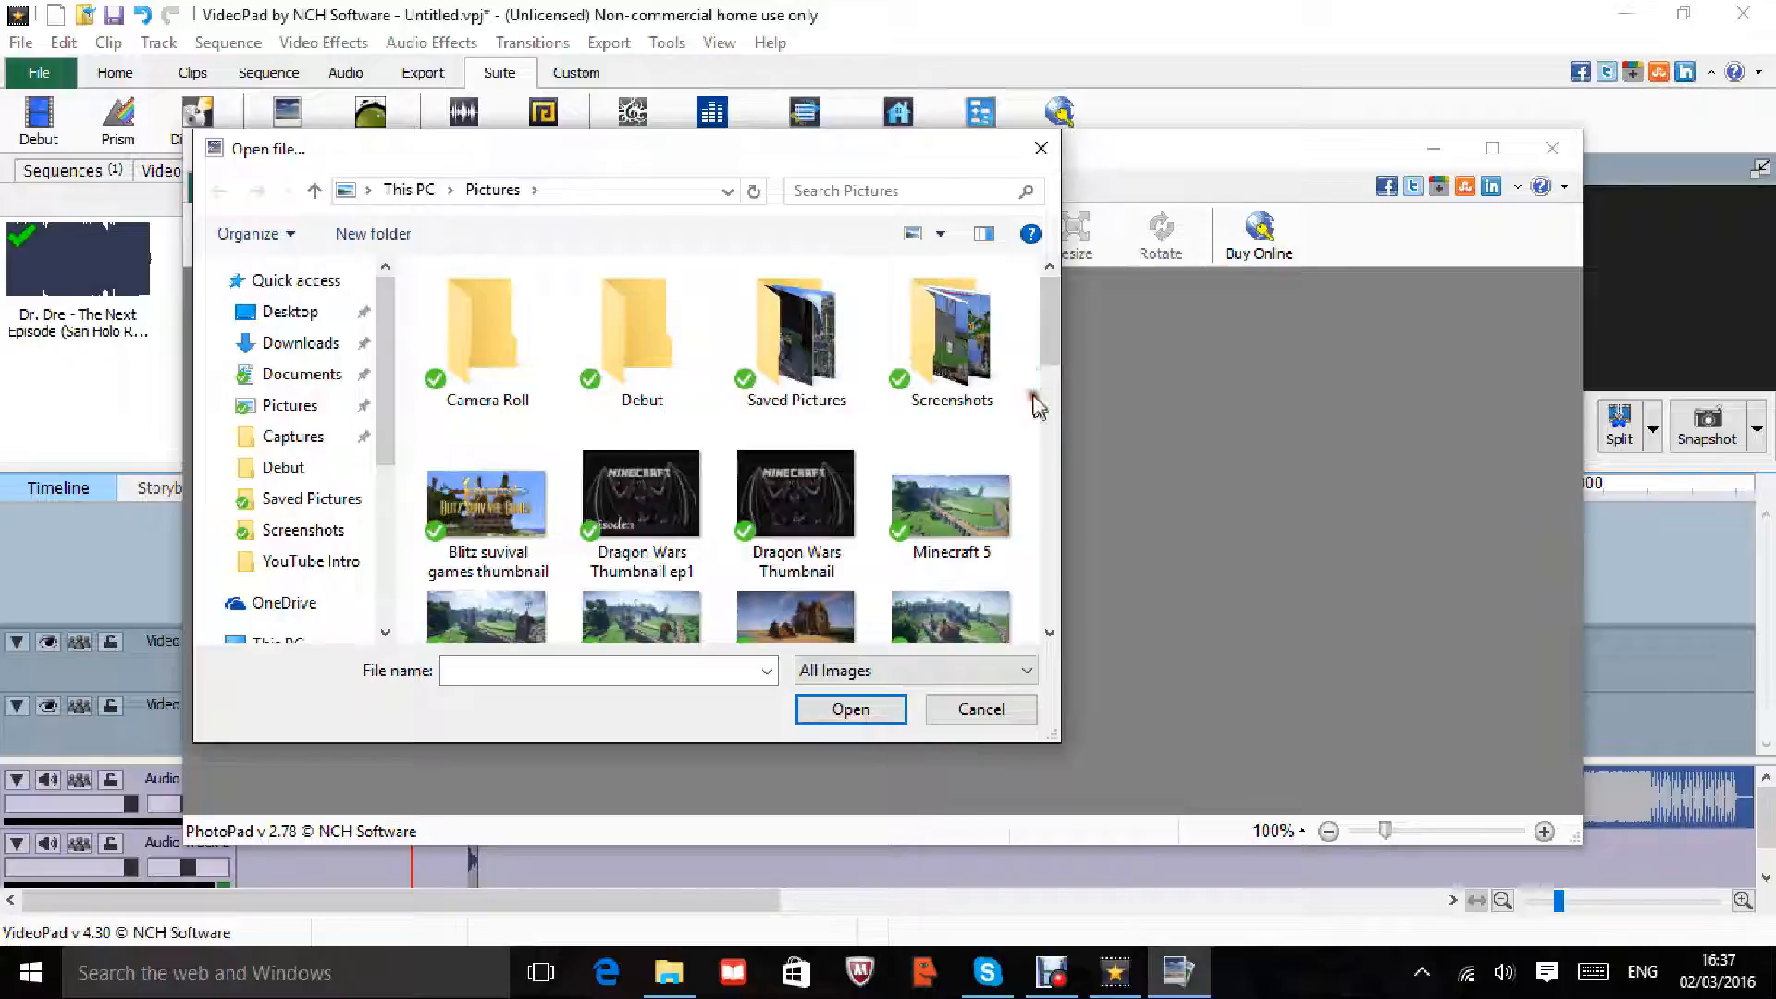
left_click_drag(1048, 365, 1042, 488)
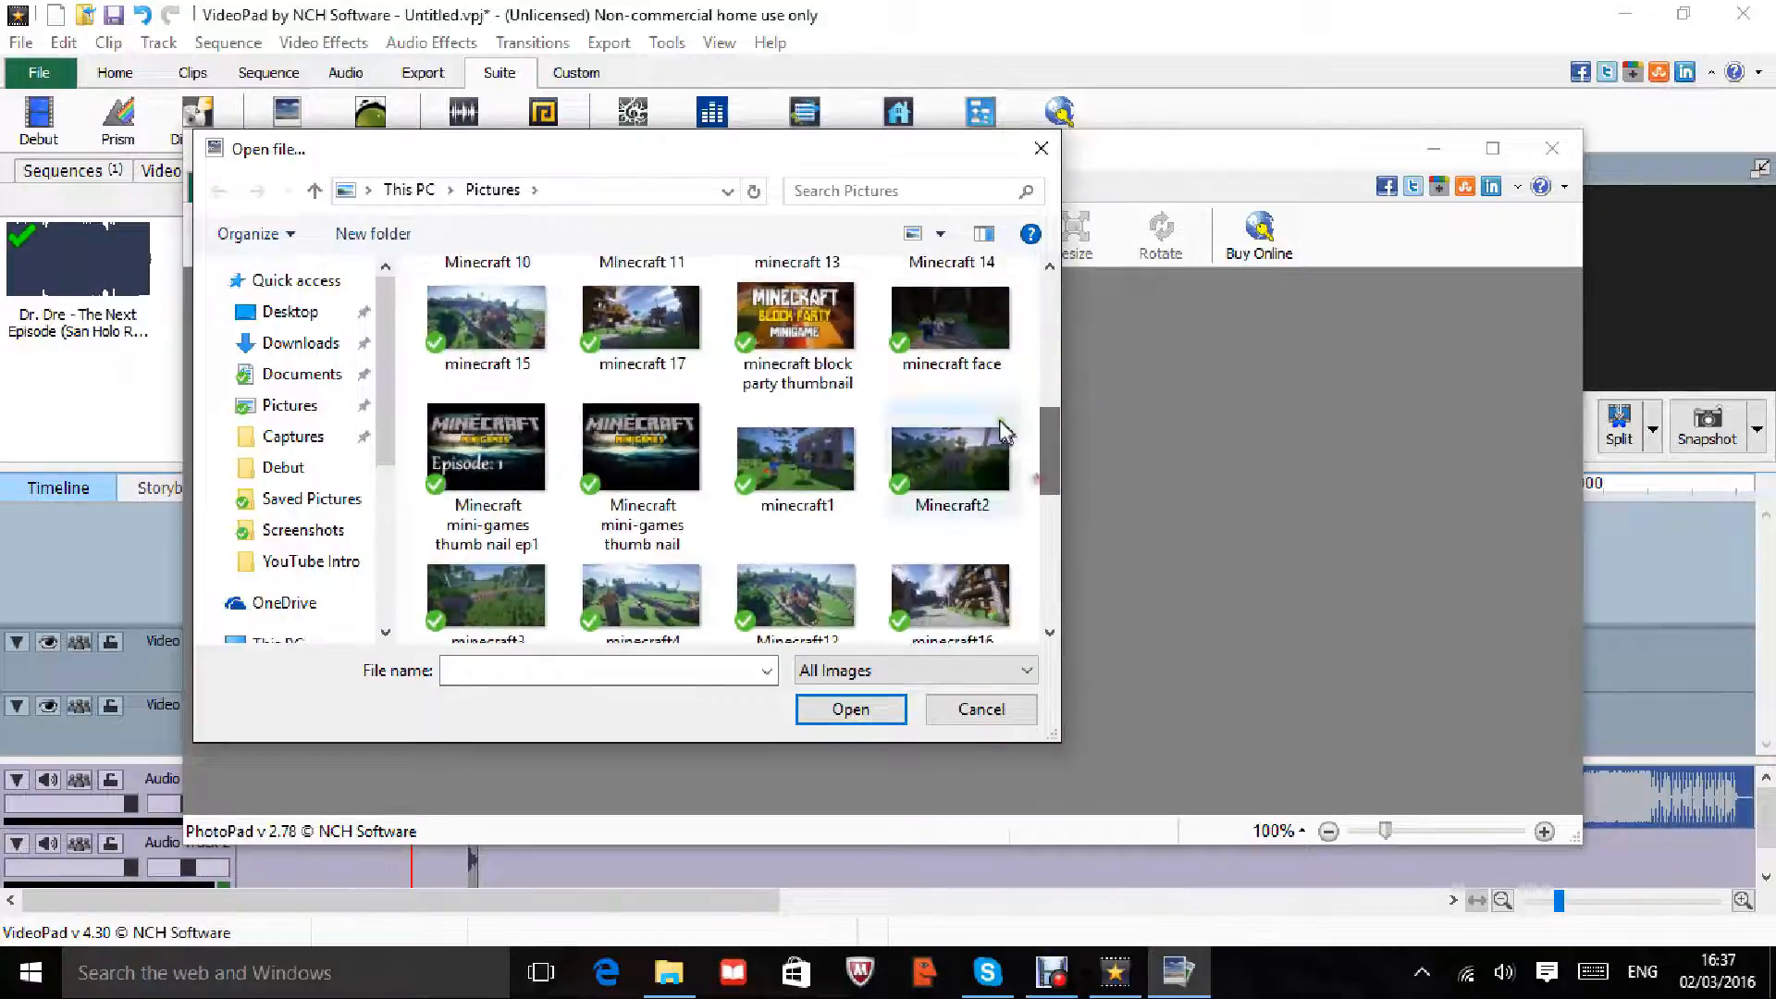
double_click(606, 479)
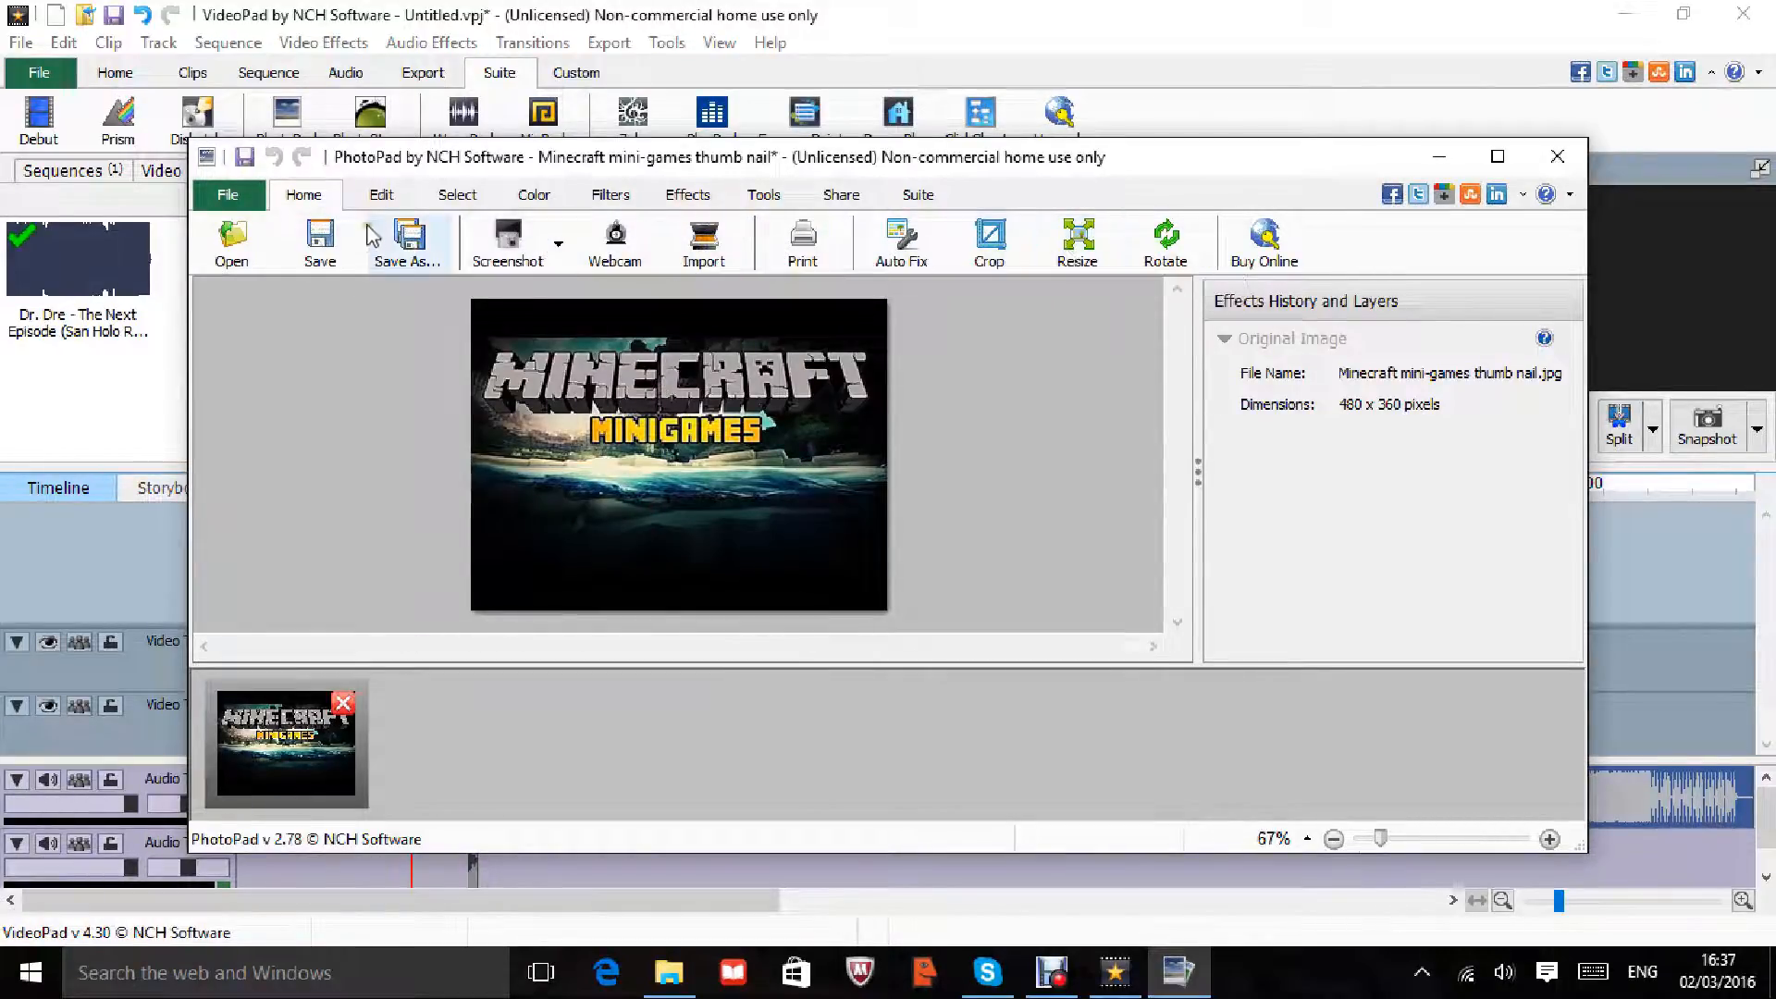
left_click(385, 198)
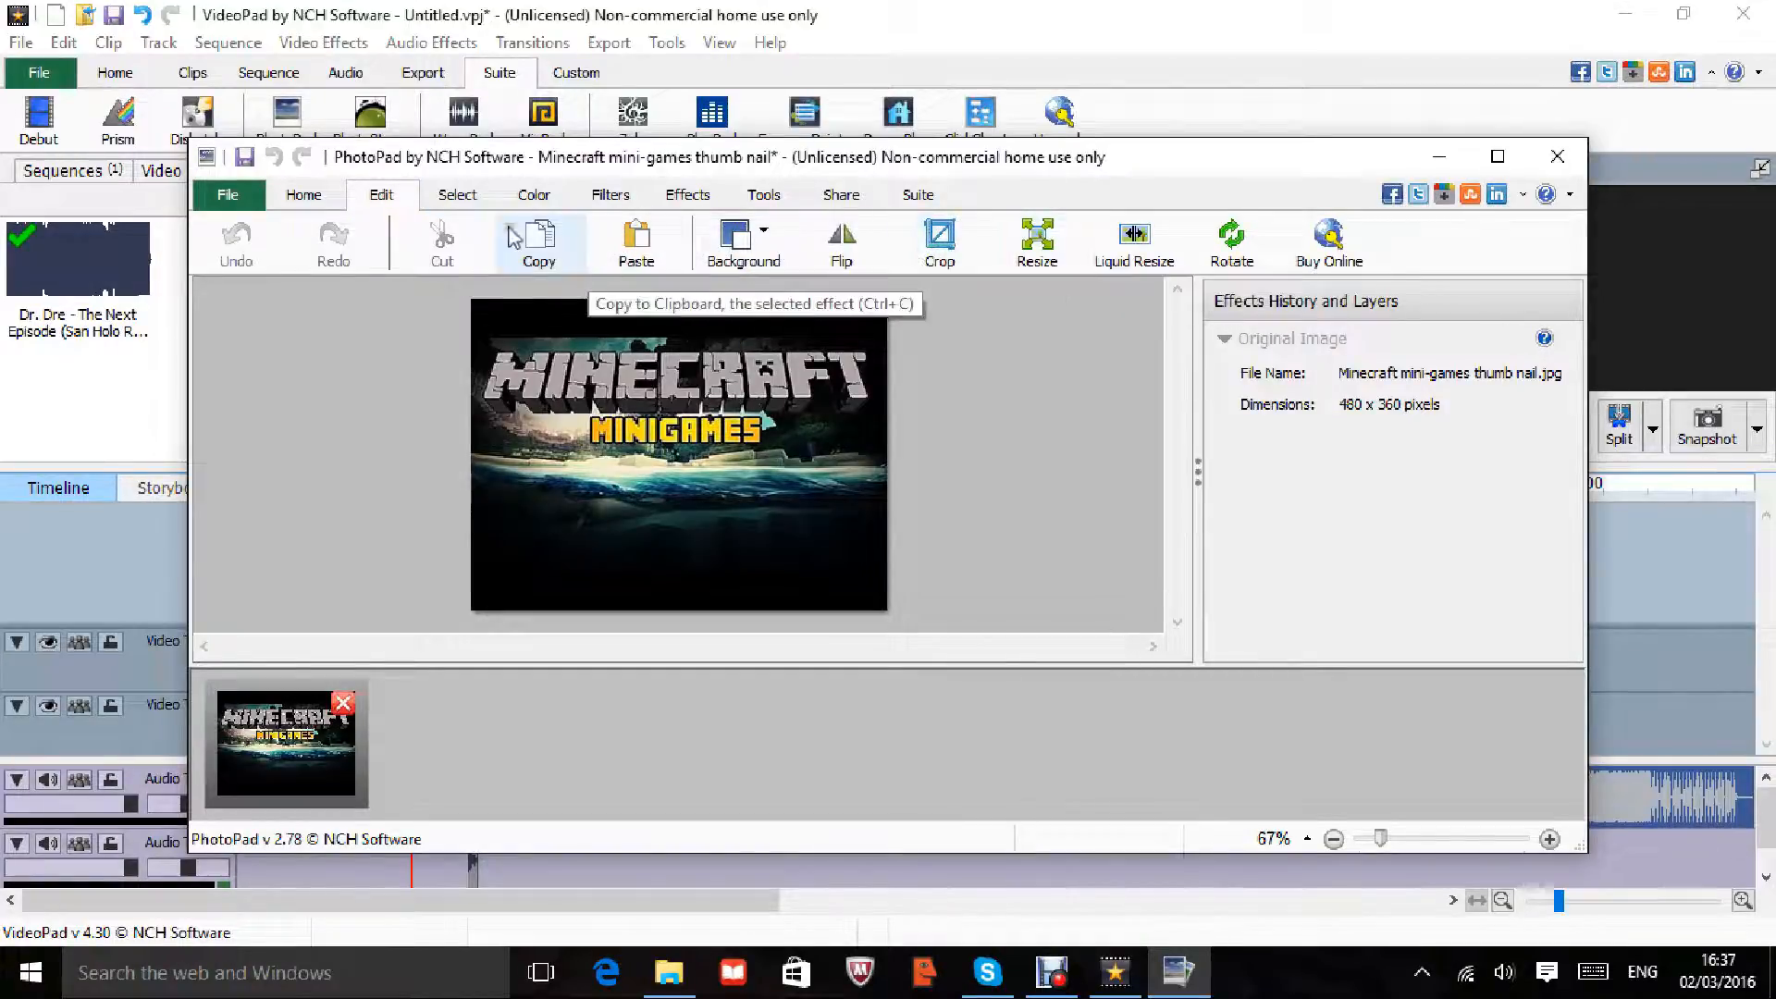
left_click(520, 194)
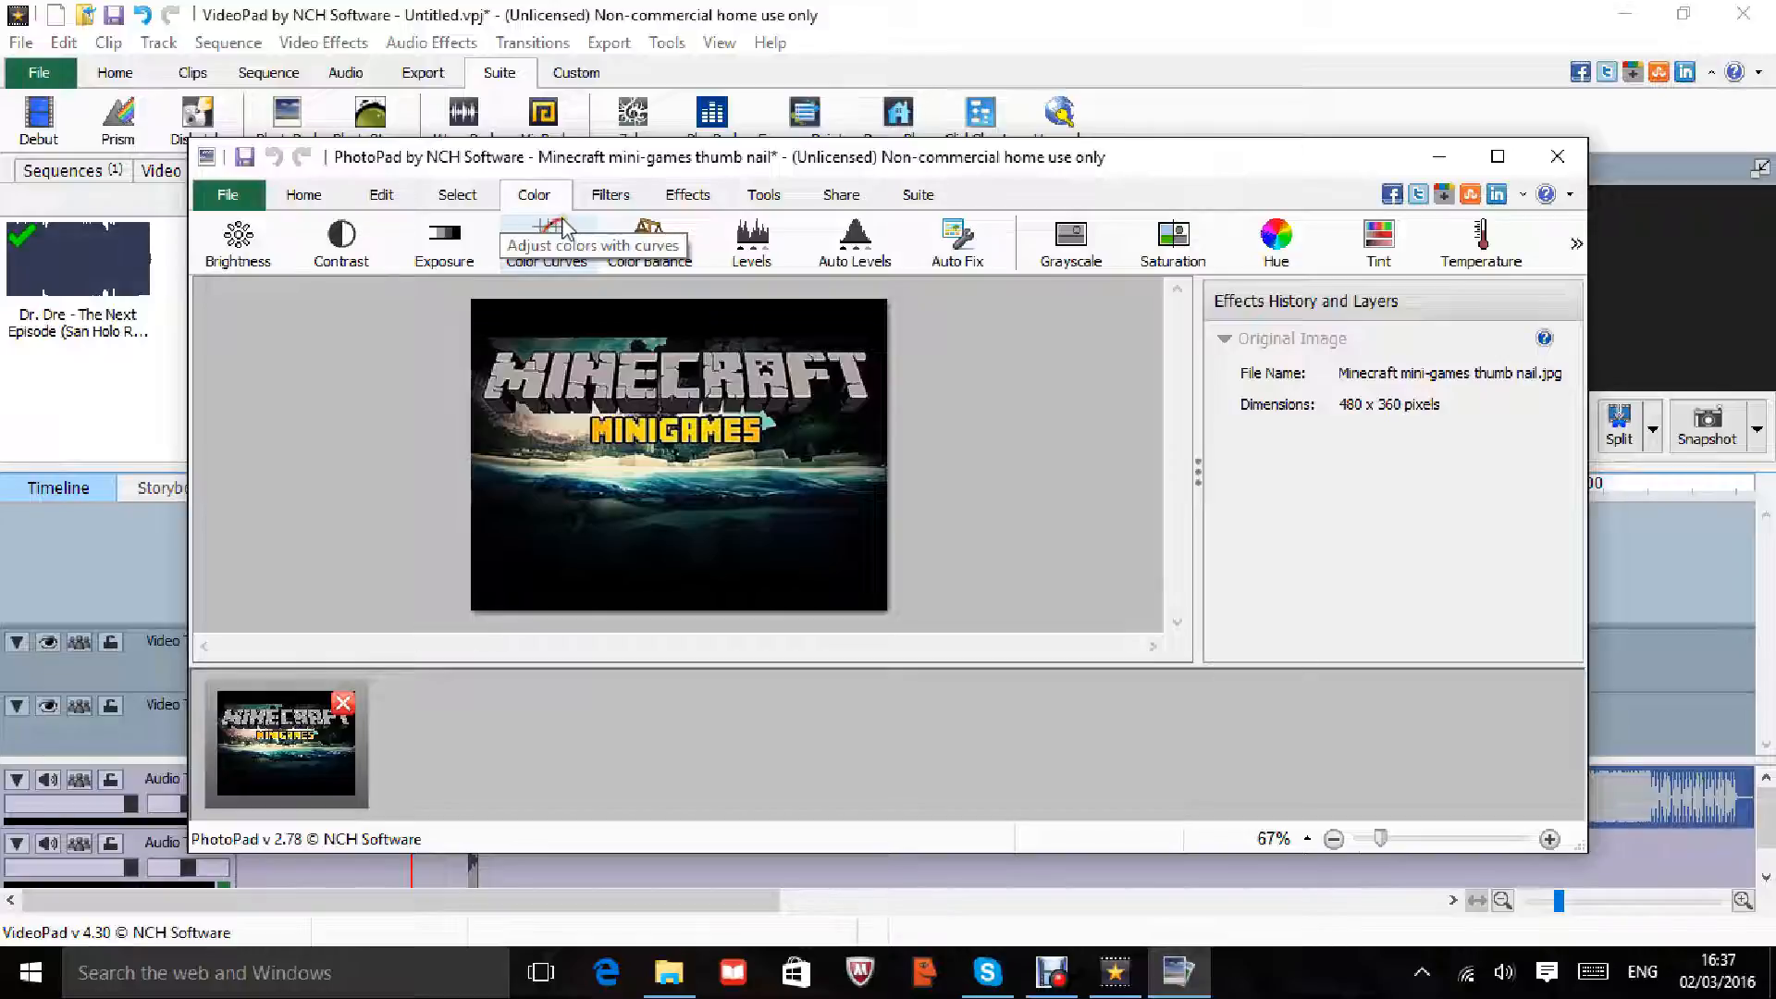
Step: Select the thumbnail's dark lower area with the Magic Wand
left_click(457, 194)
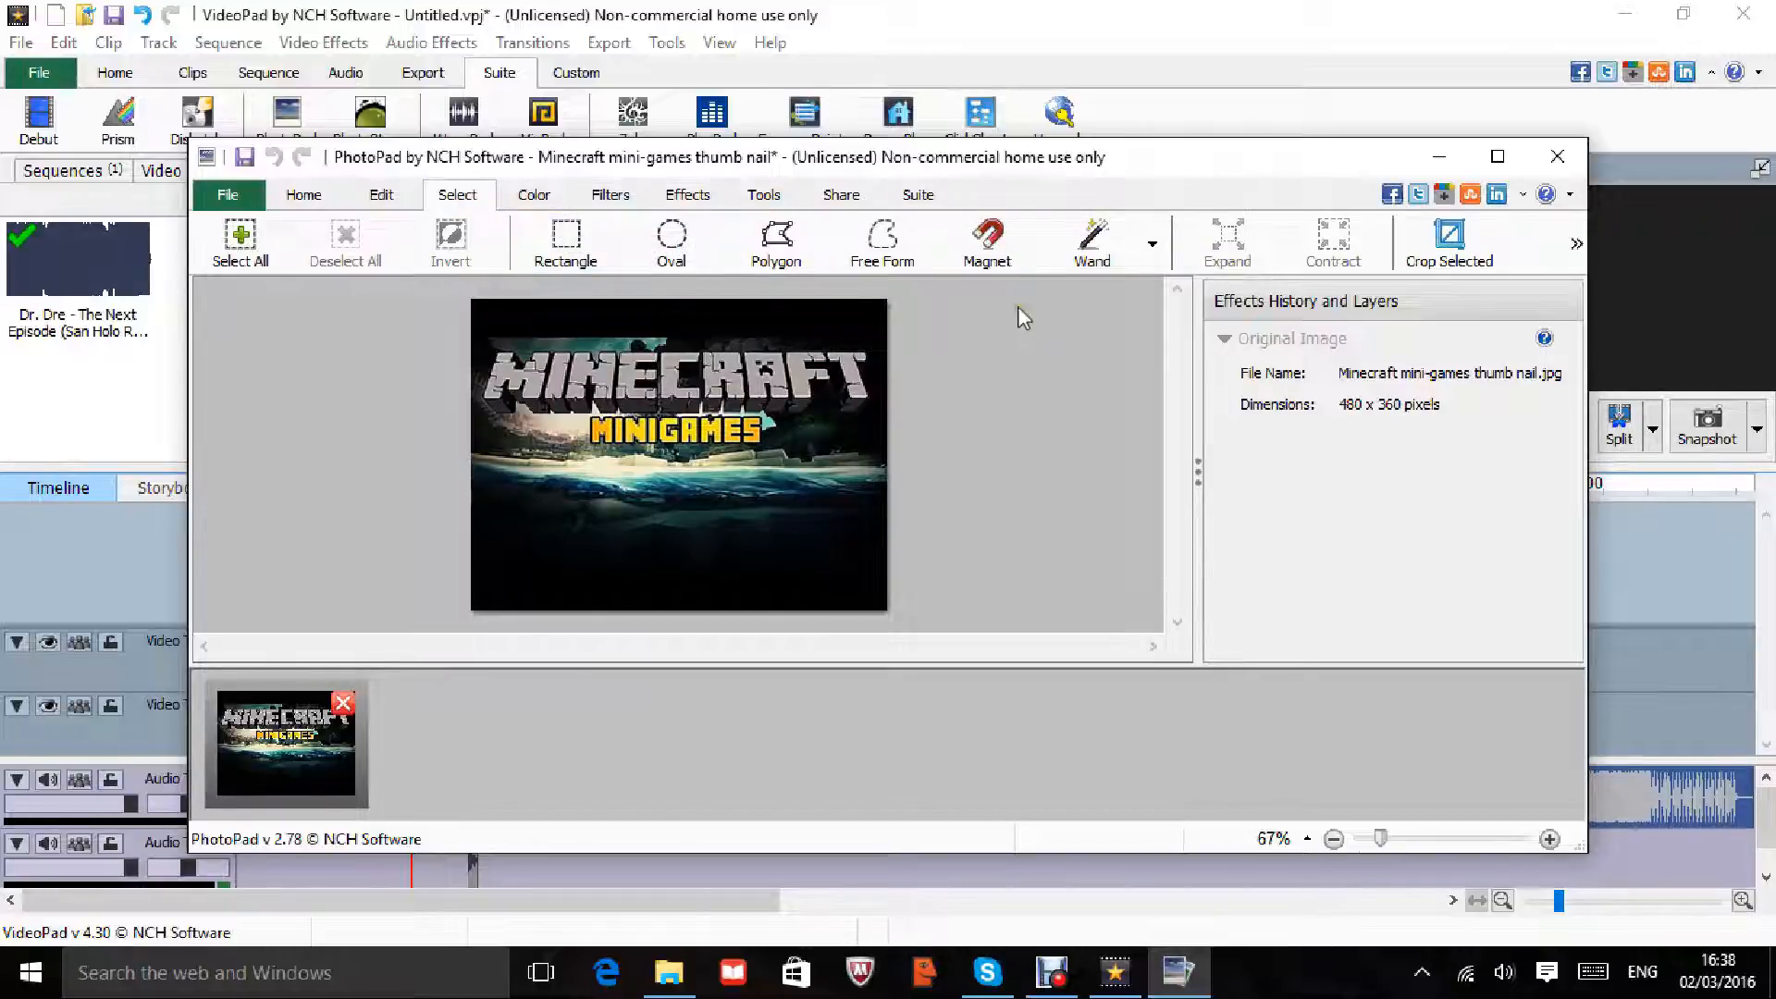
left_click(1093, 240)
left_click(828, 535)
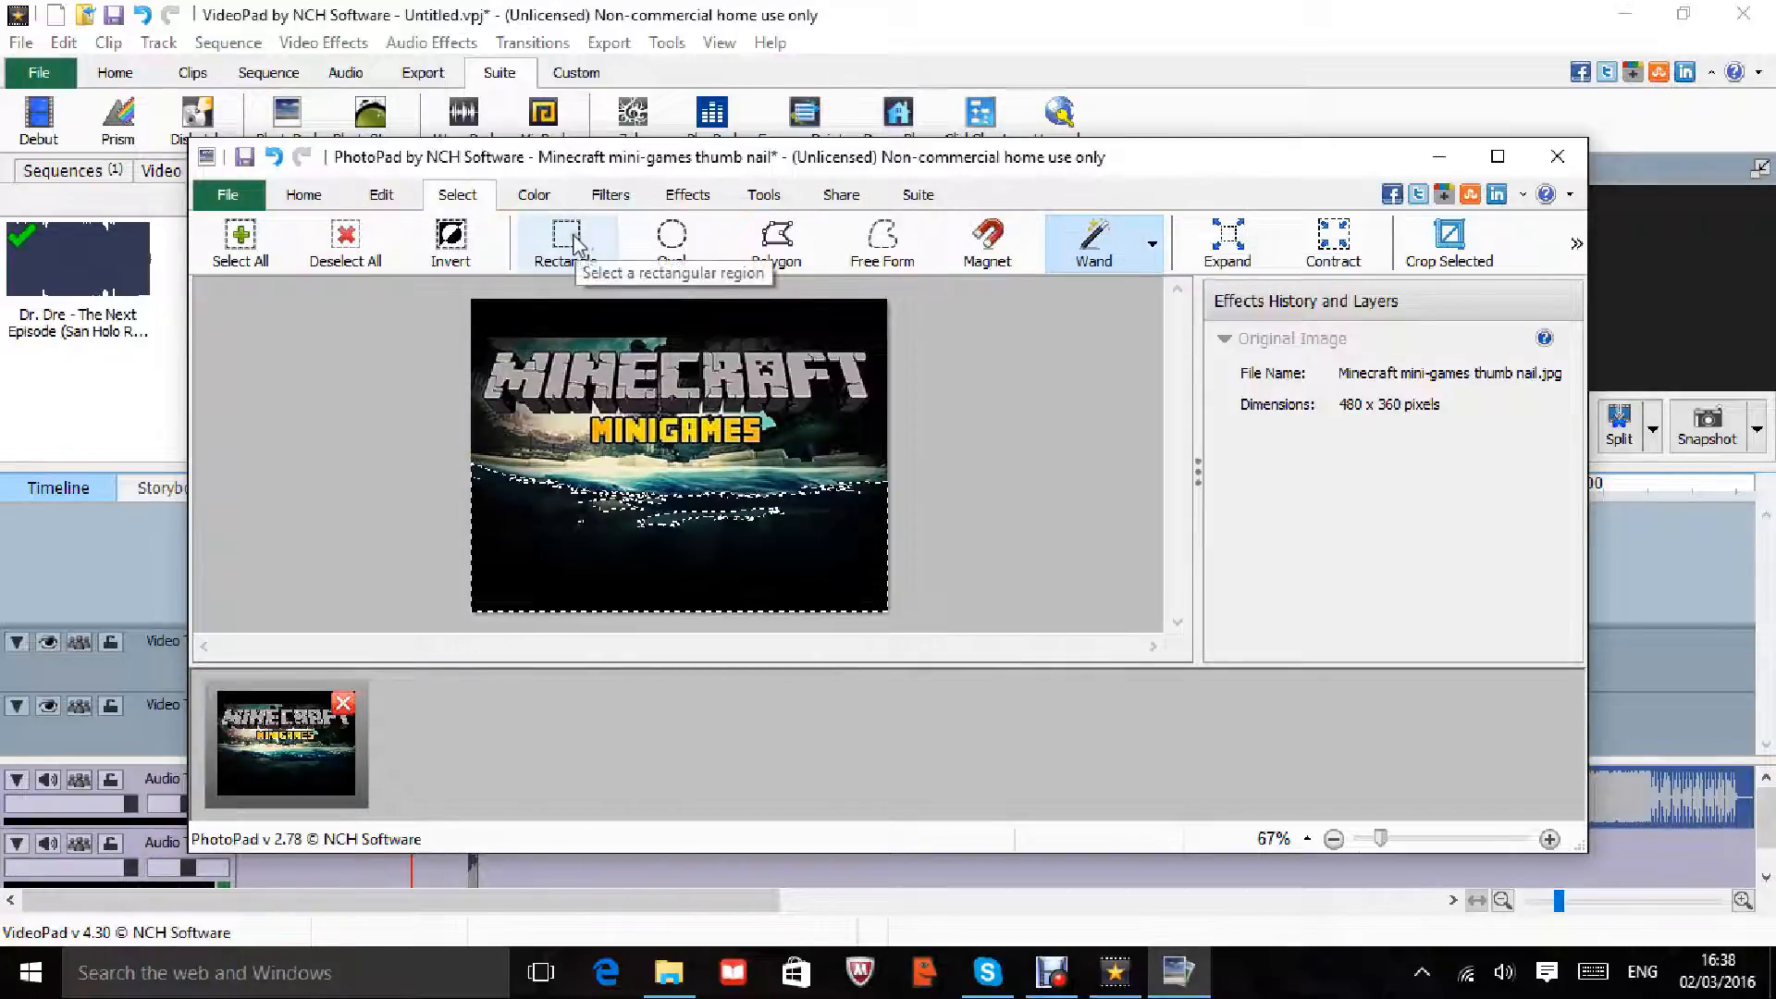
Step: Try Sharpen and cancel it, then apply Blur to the selected region only
left_click(620, 196)
left_click(688, 195)
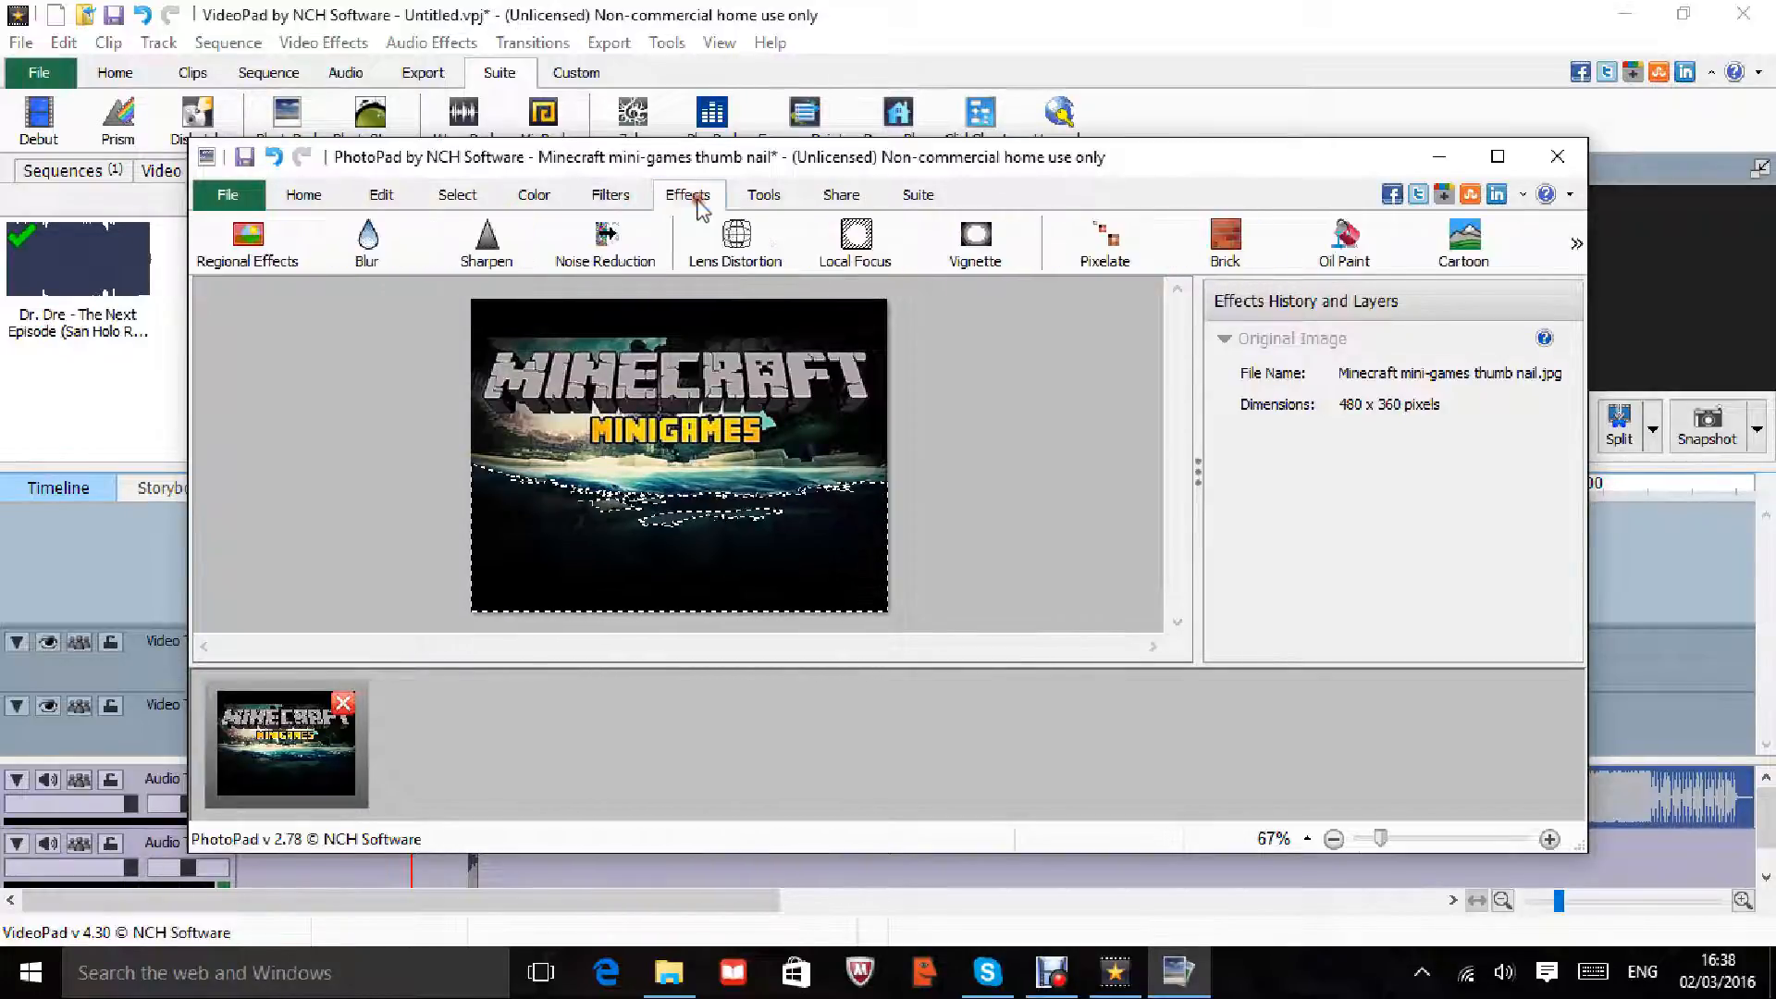
left_click(487, 243)
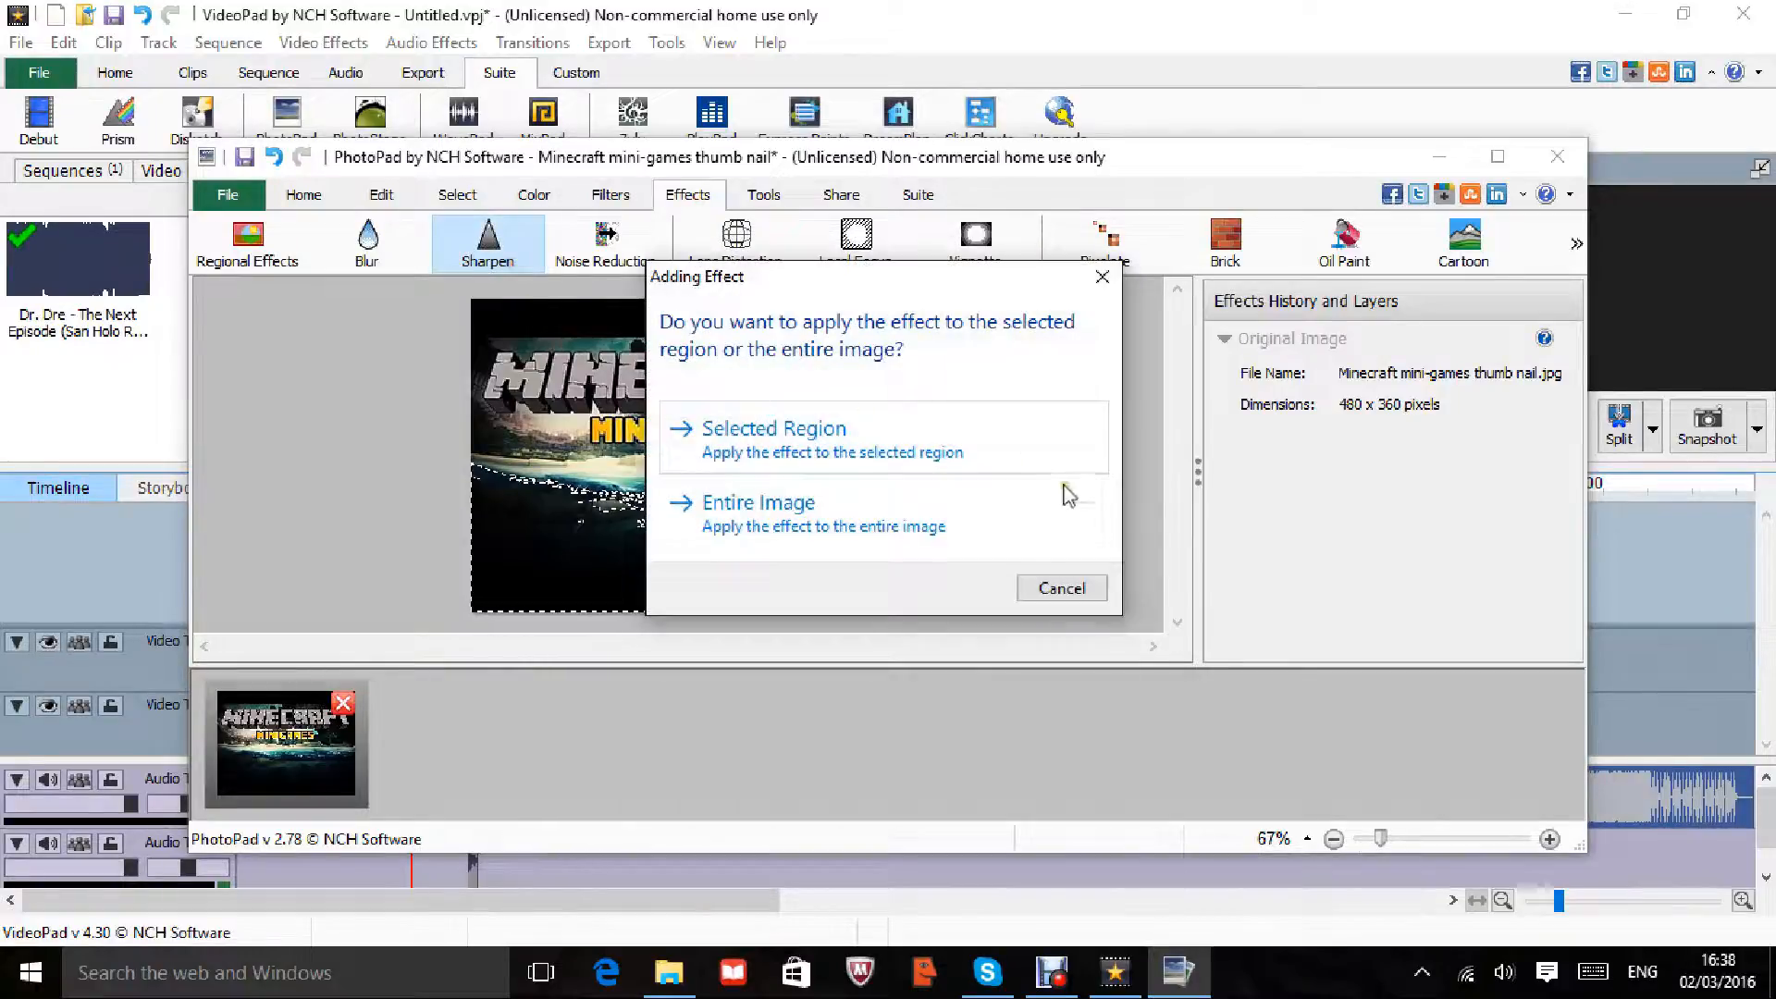
left_click(1046, 587)
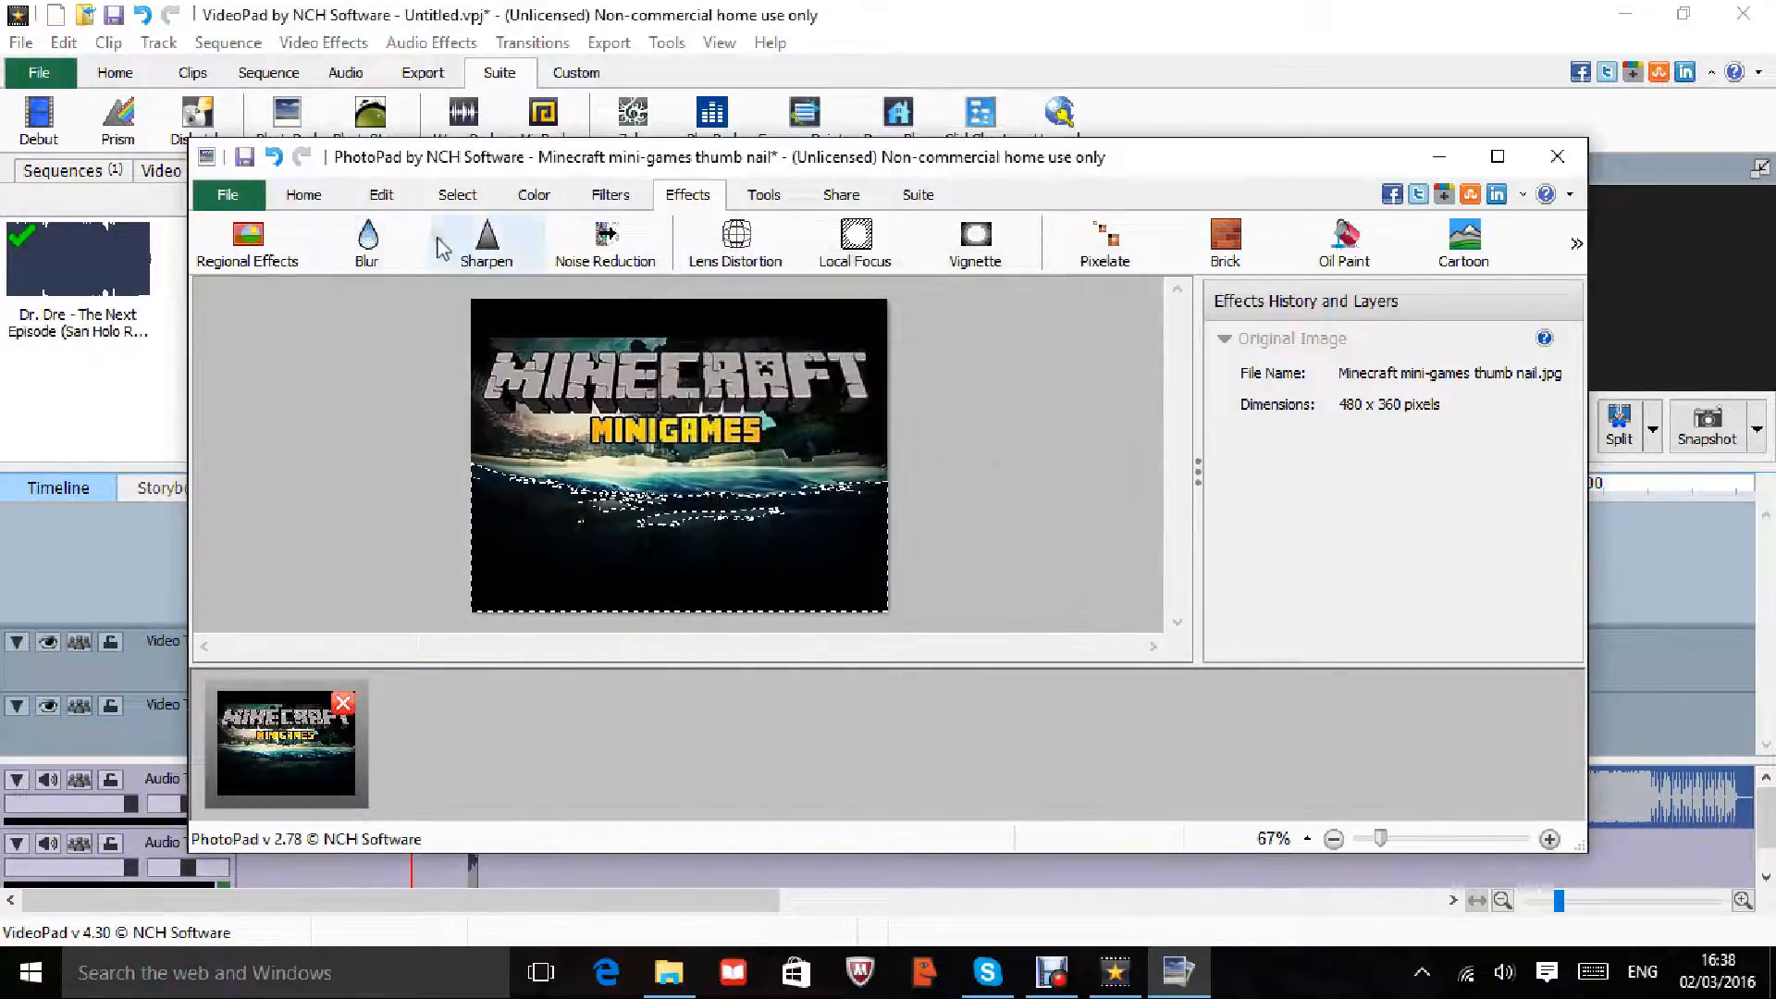
left_click(377, 243)
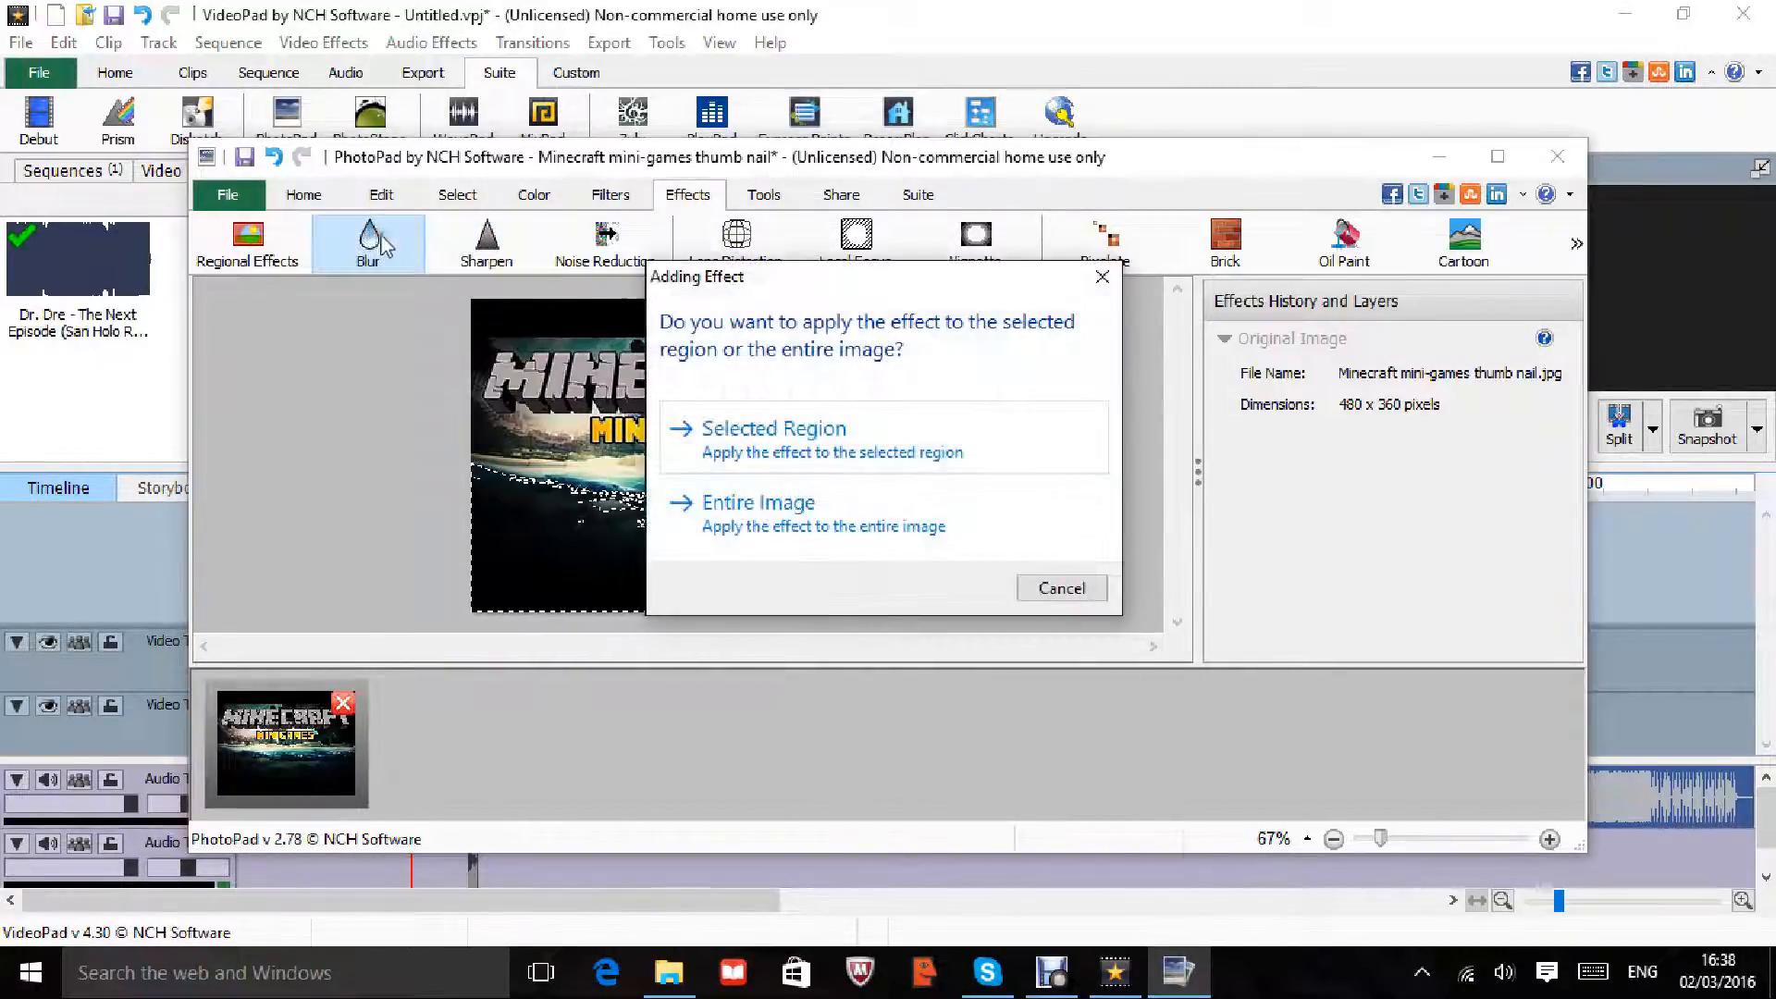
left_click(847, 448)
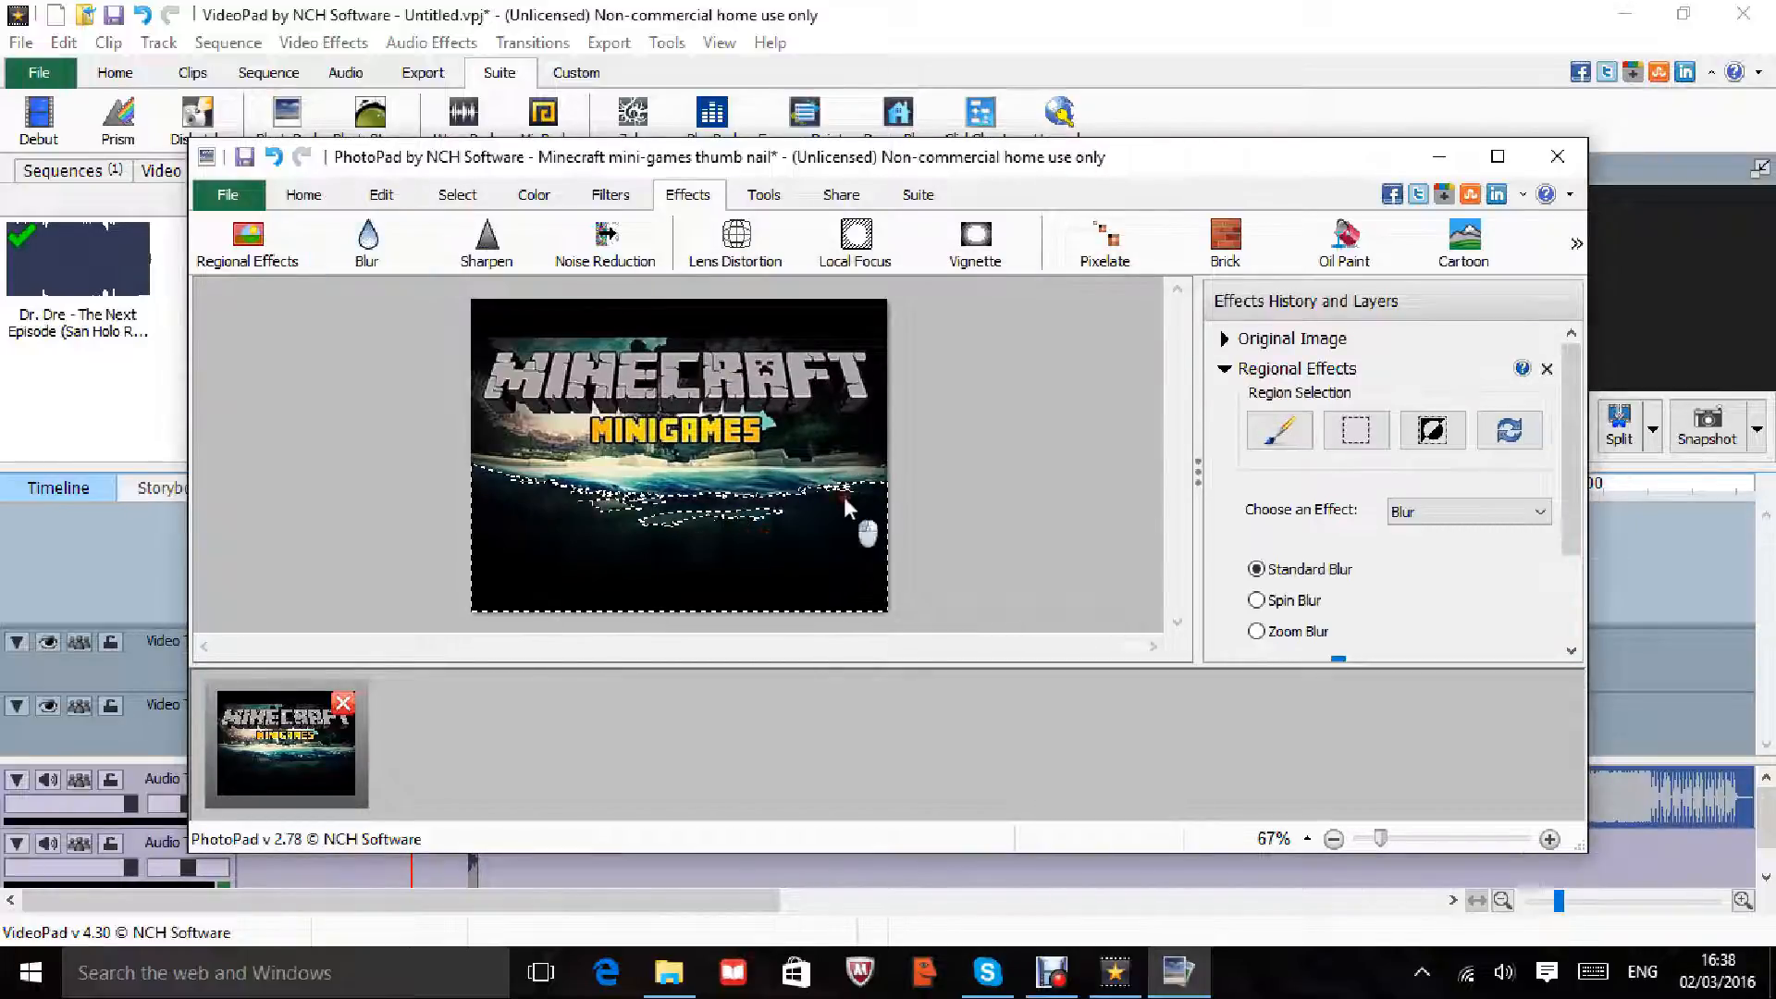
Step: Stack several vignette and local focus effects, then pixelate the image and add a brick pattern
left_click(948, 252)
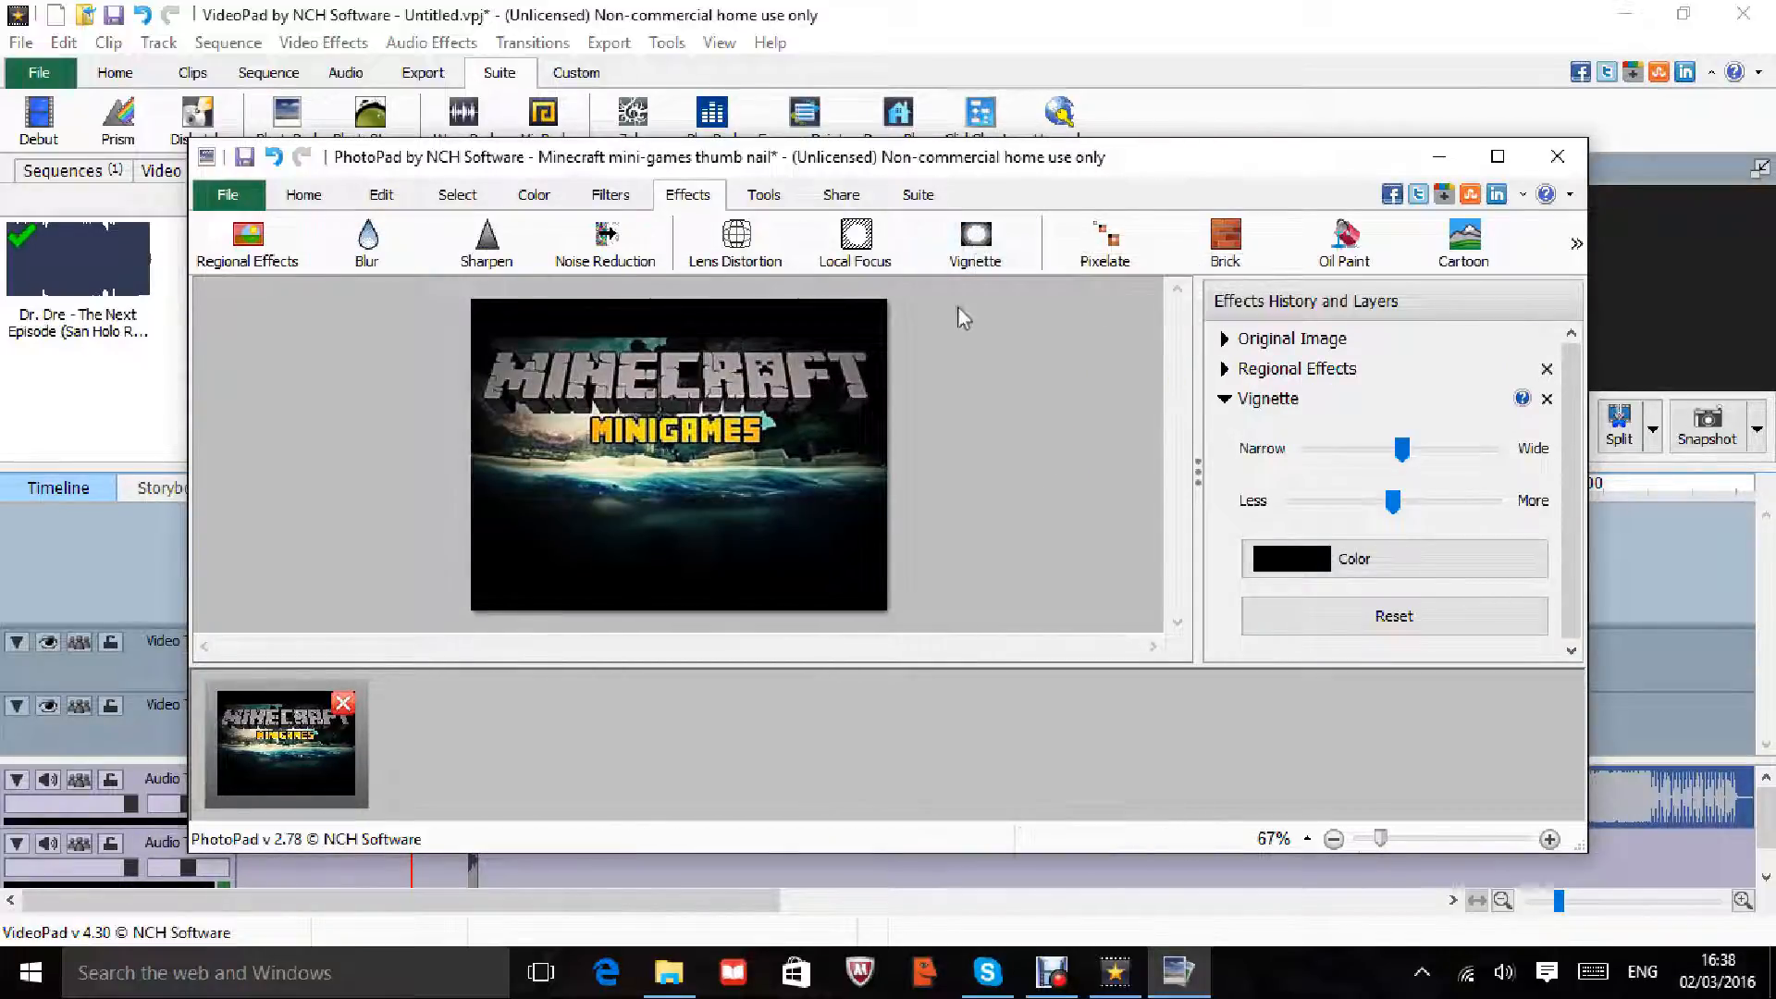
left_click(946, 254)
left_click(945, 255)
left_click(855, 245)
left_click(971, 245)
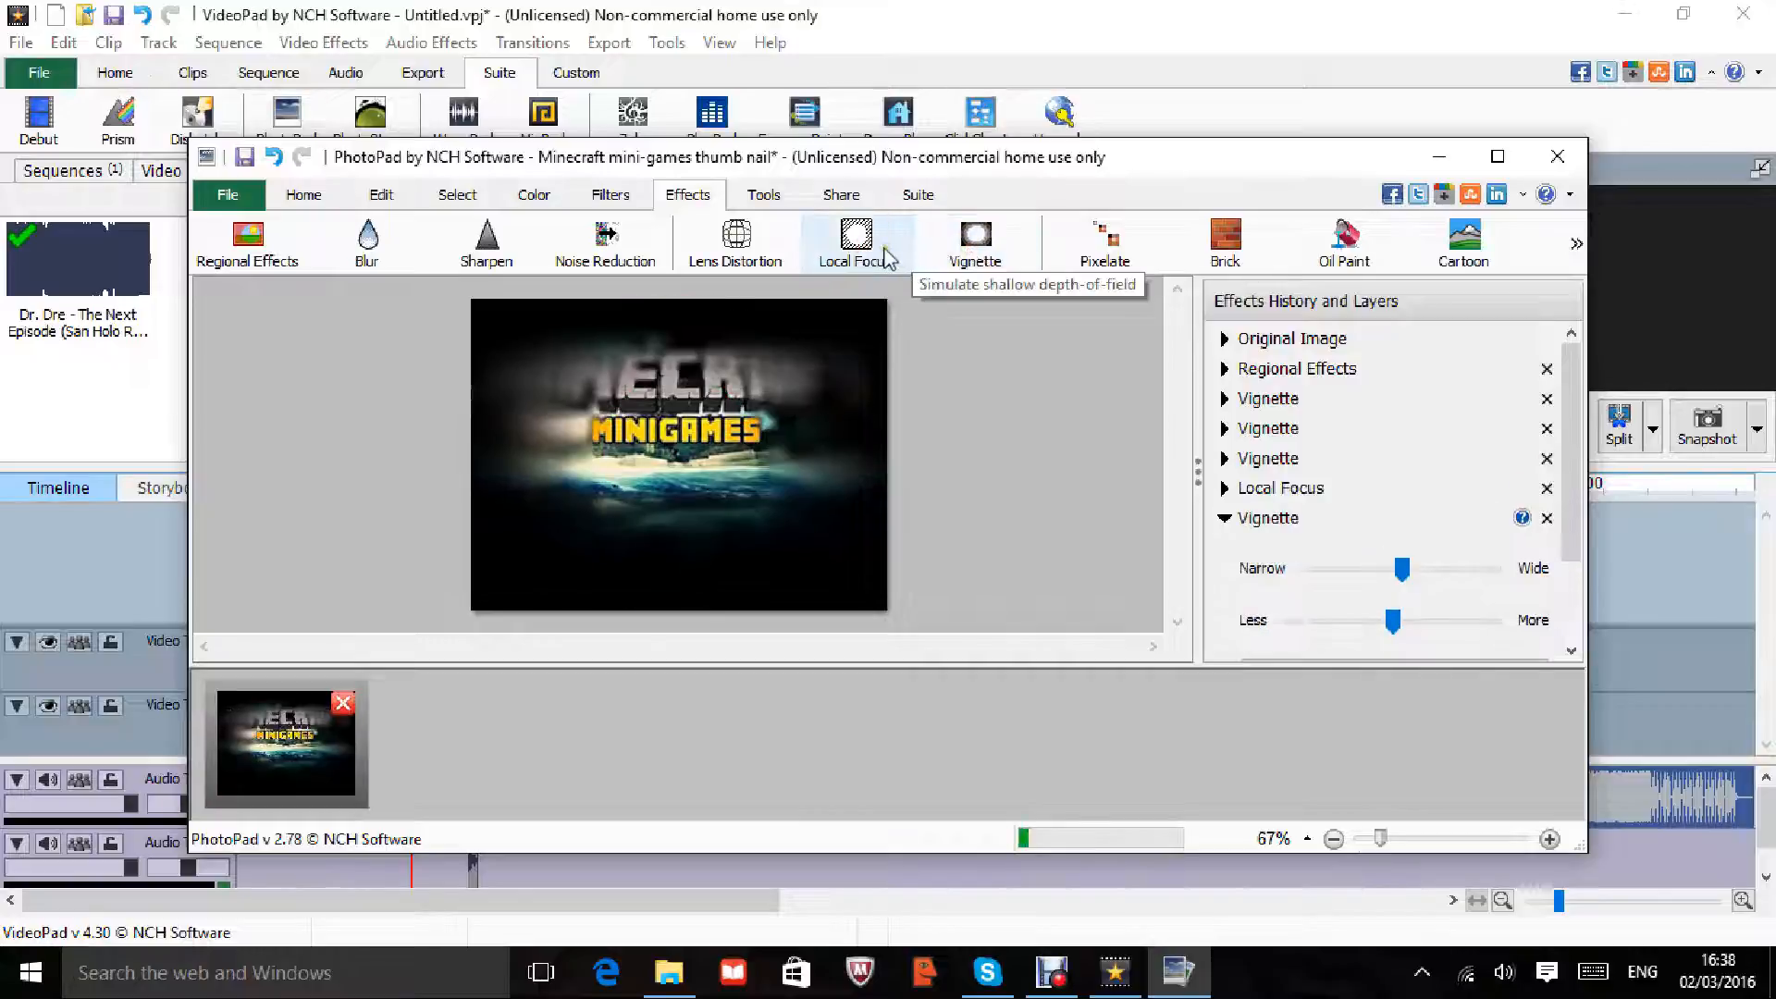
left_click(860, 257)
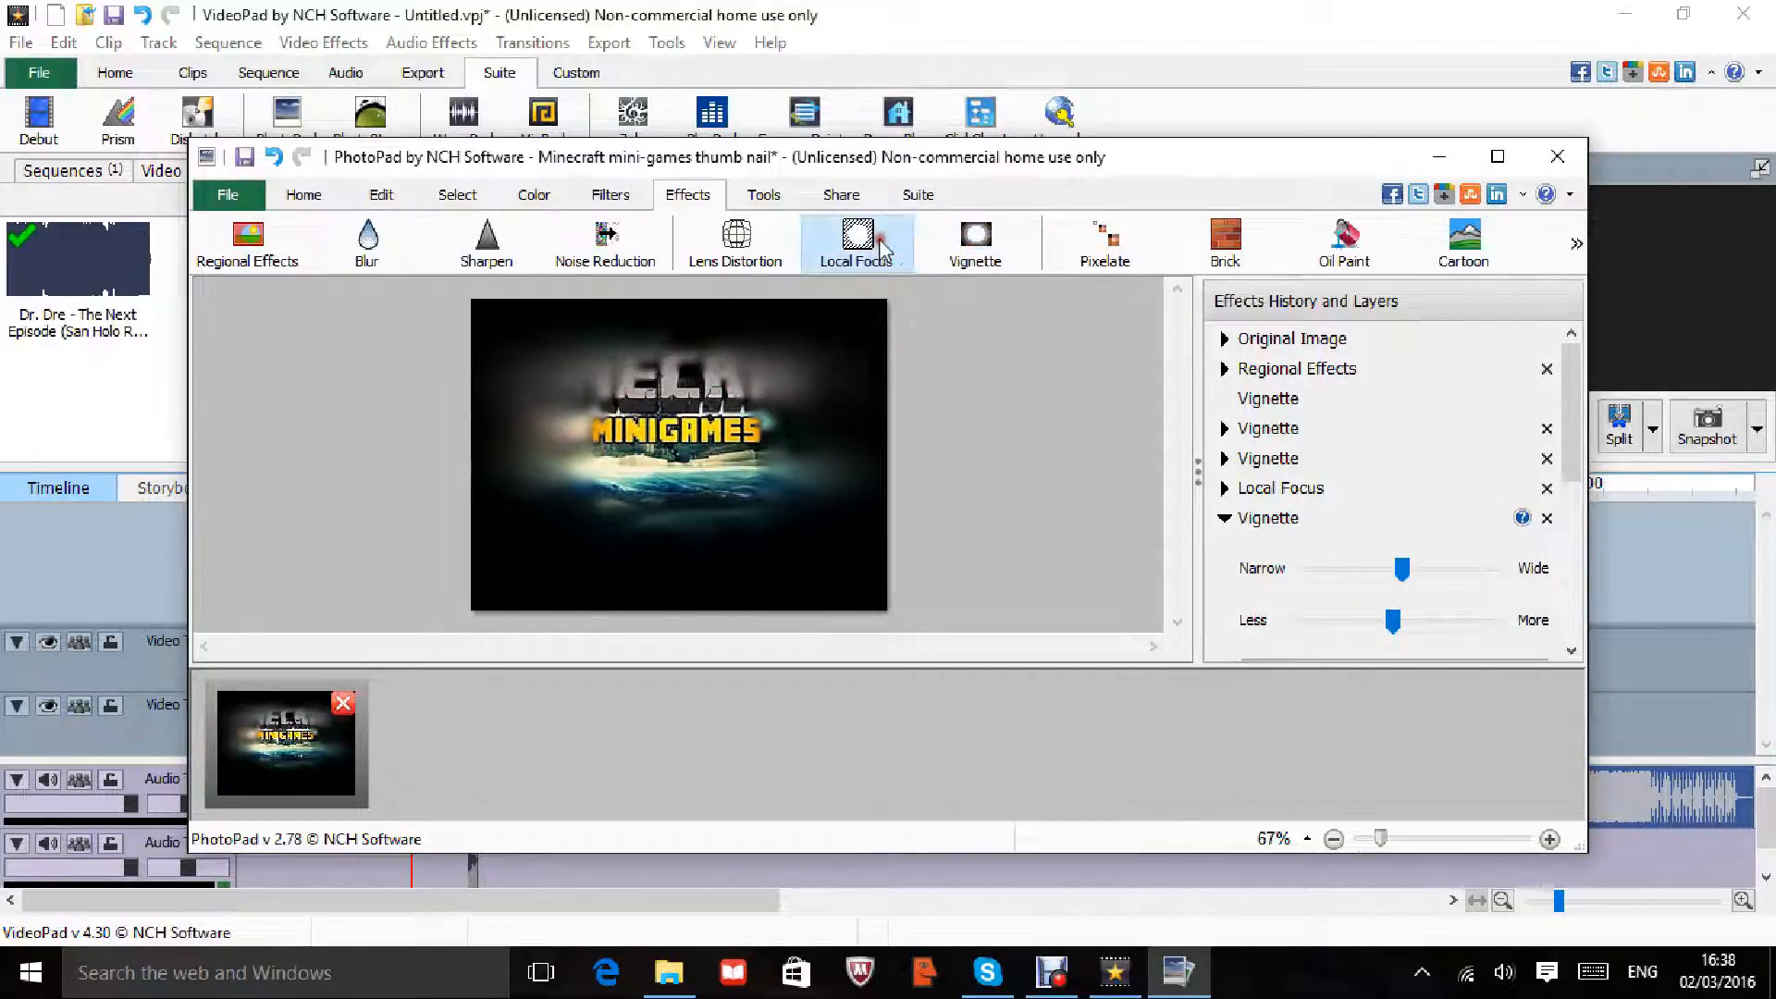
left_click(882, 247)
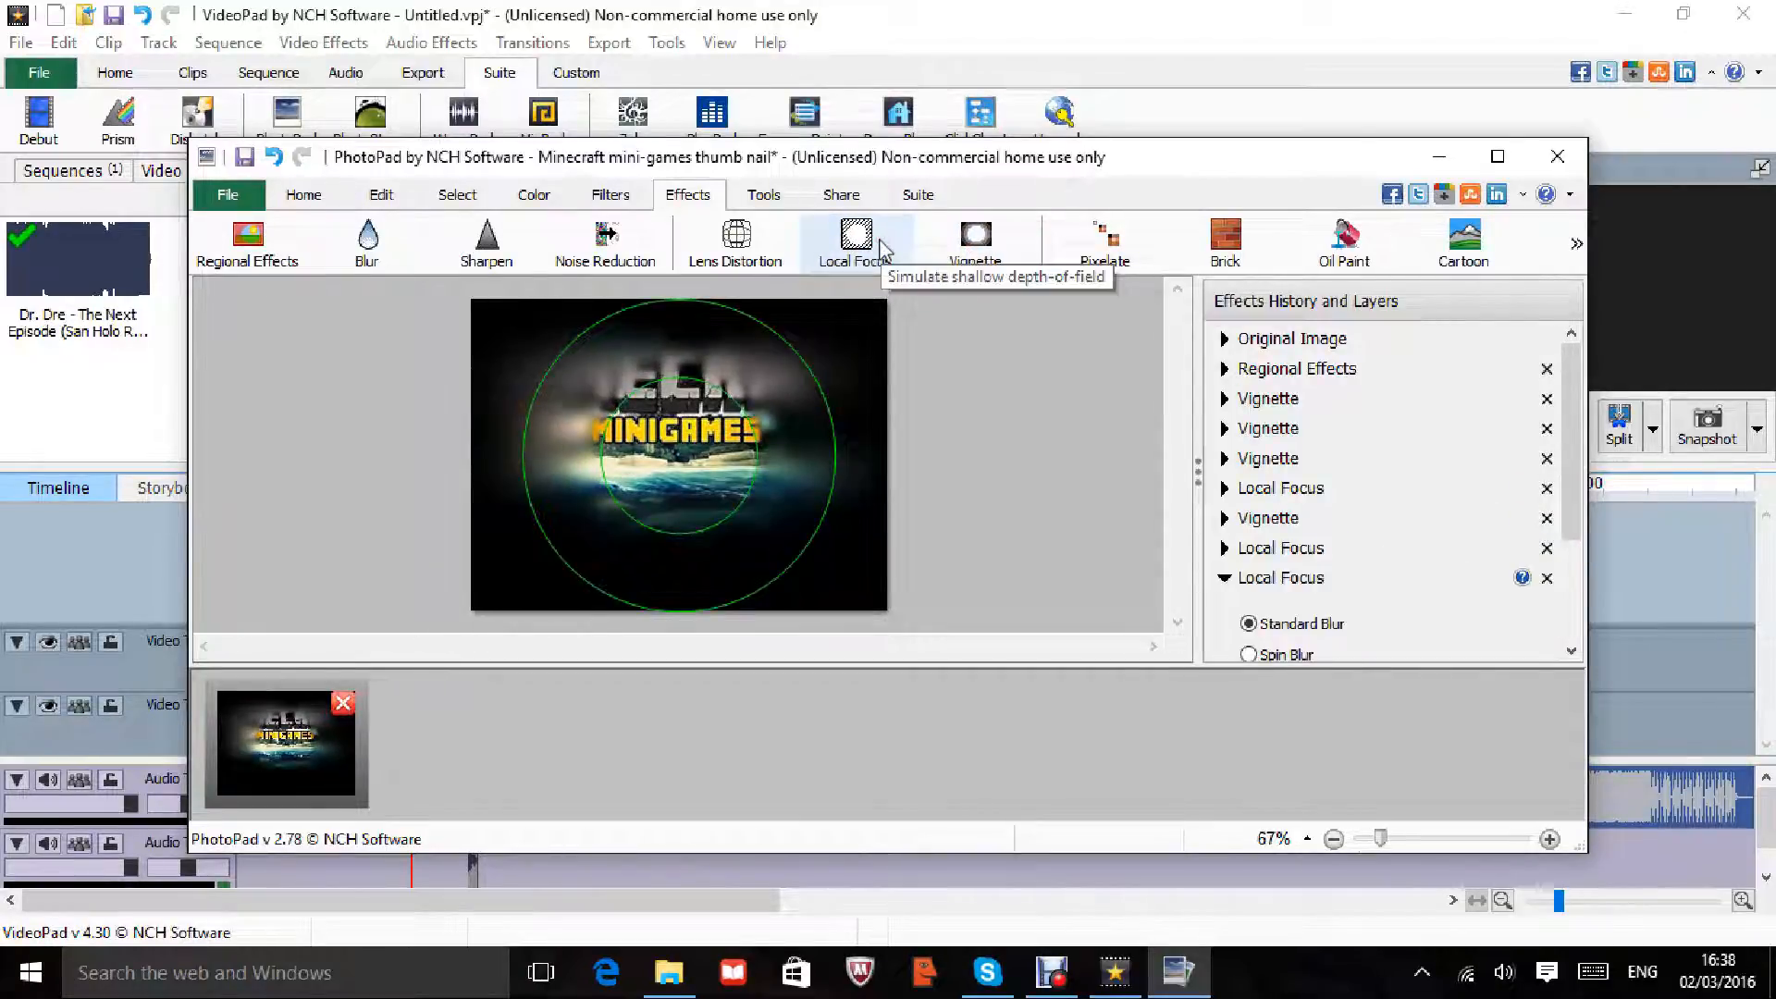
left_click(1106, 241)
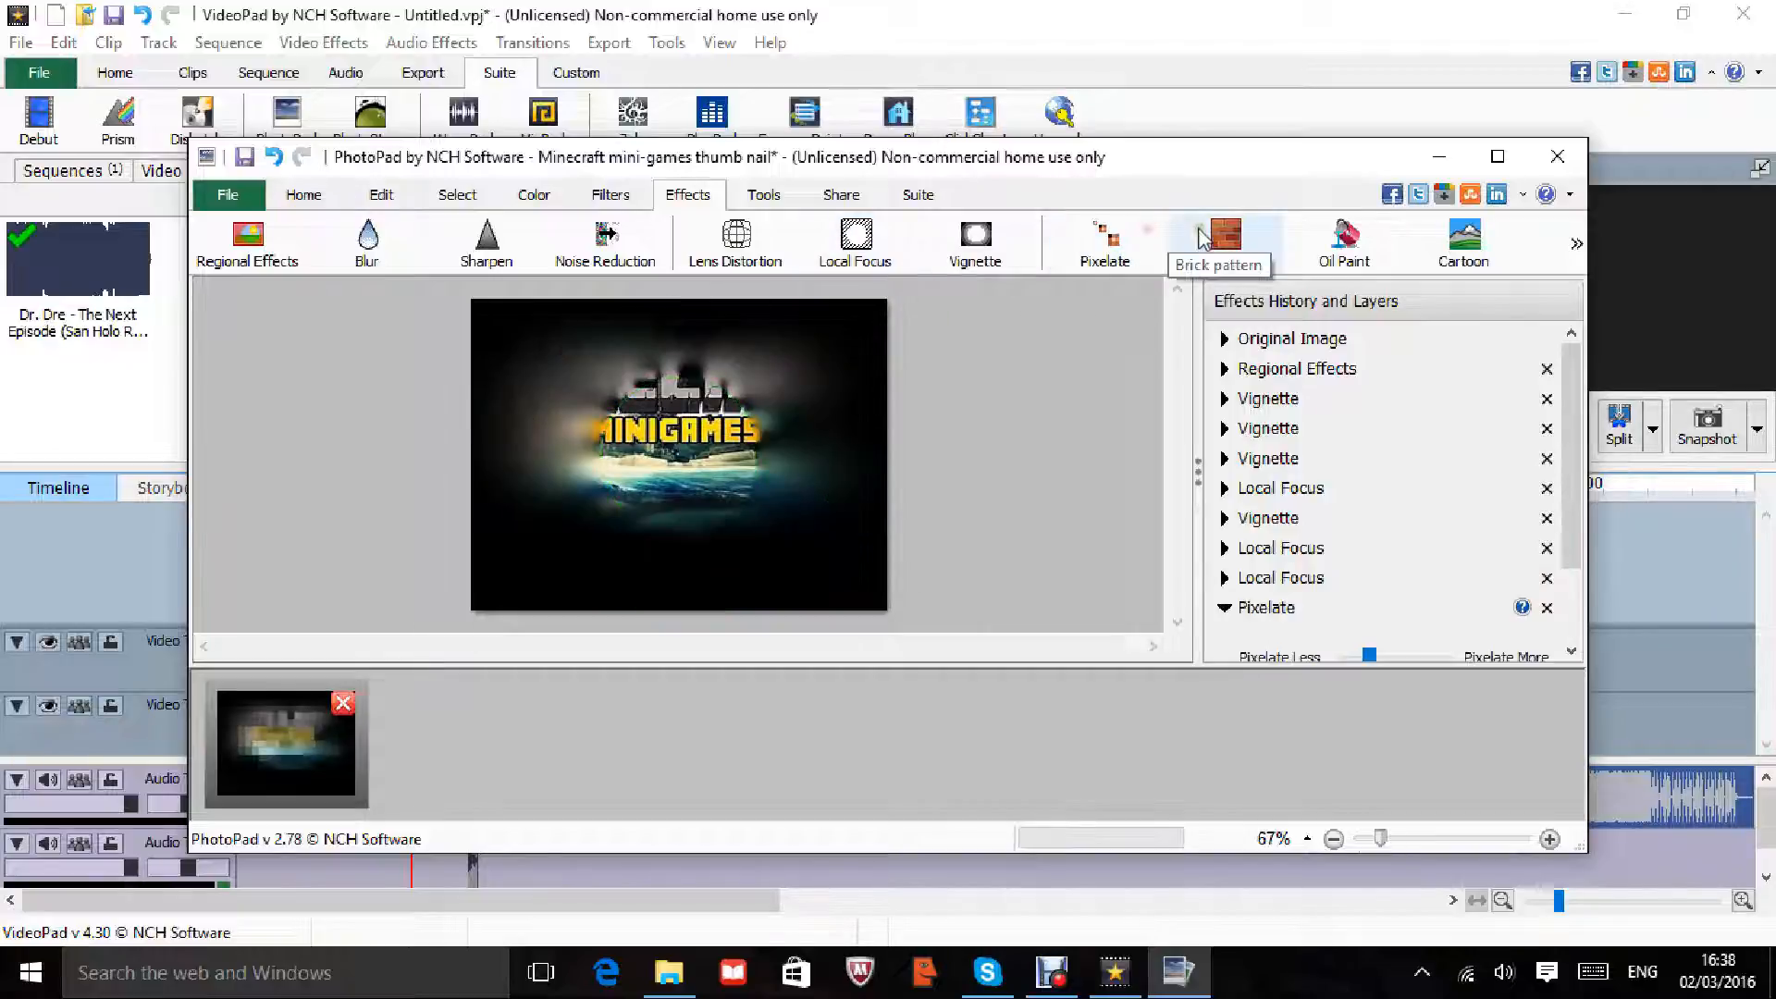
left_click(1202, 238)
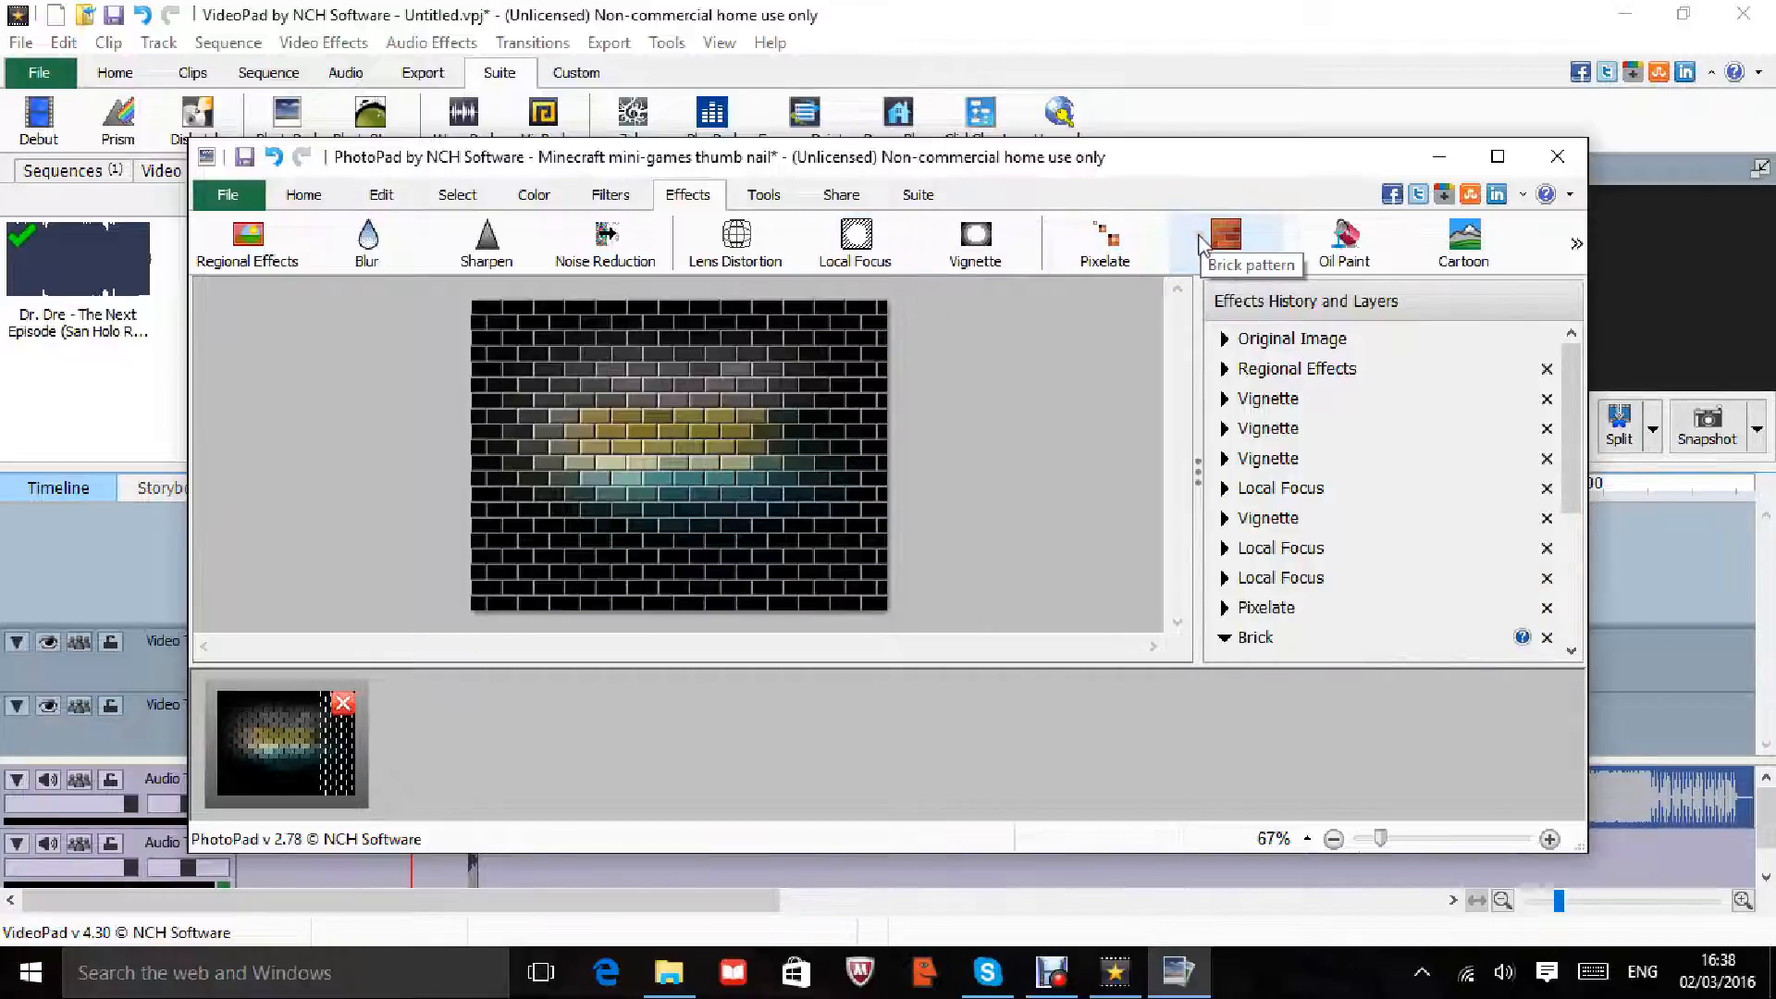
left_click(948, 251)
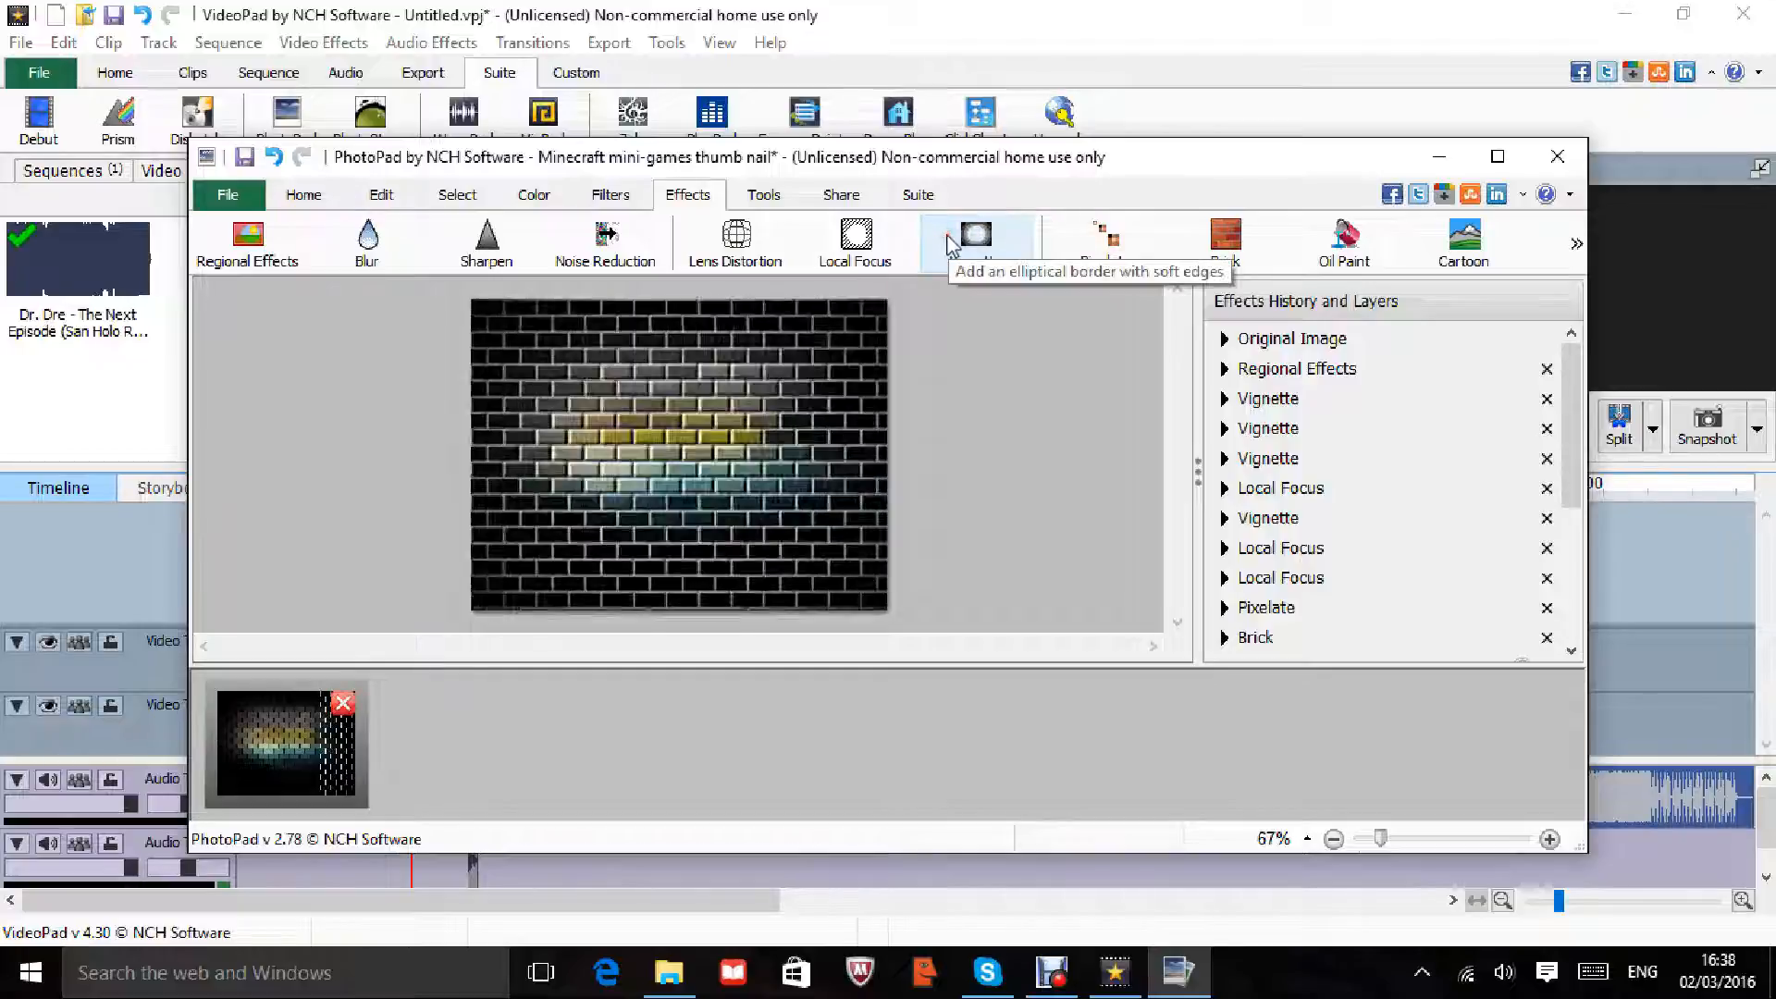
Step: Add lens distortion, noise reduction and oil paint, then close PhotoPad without saving
left_click(765, 248)
left_click(626, 249)
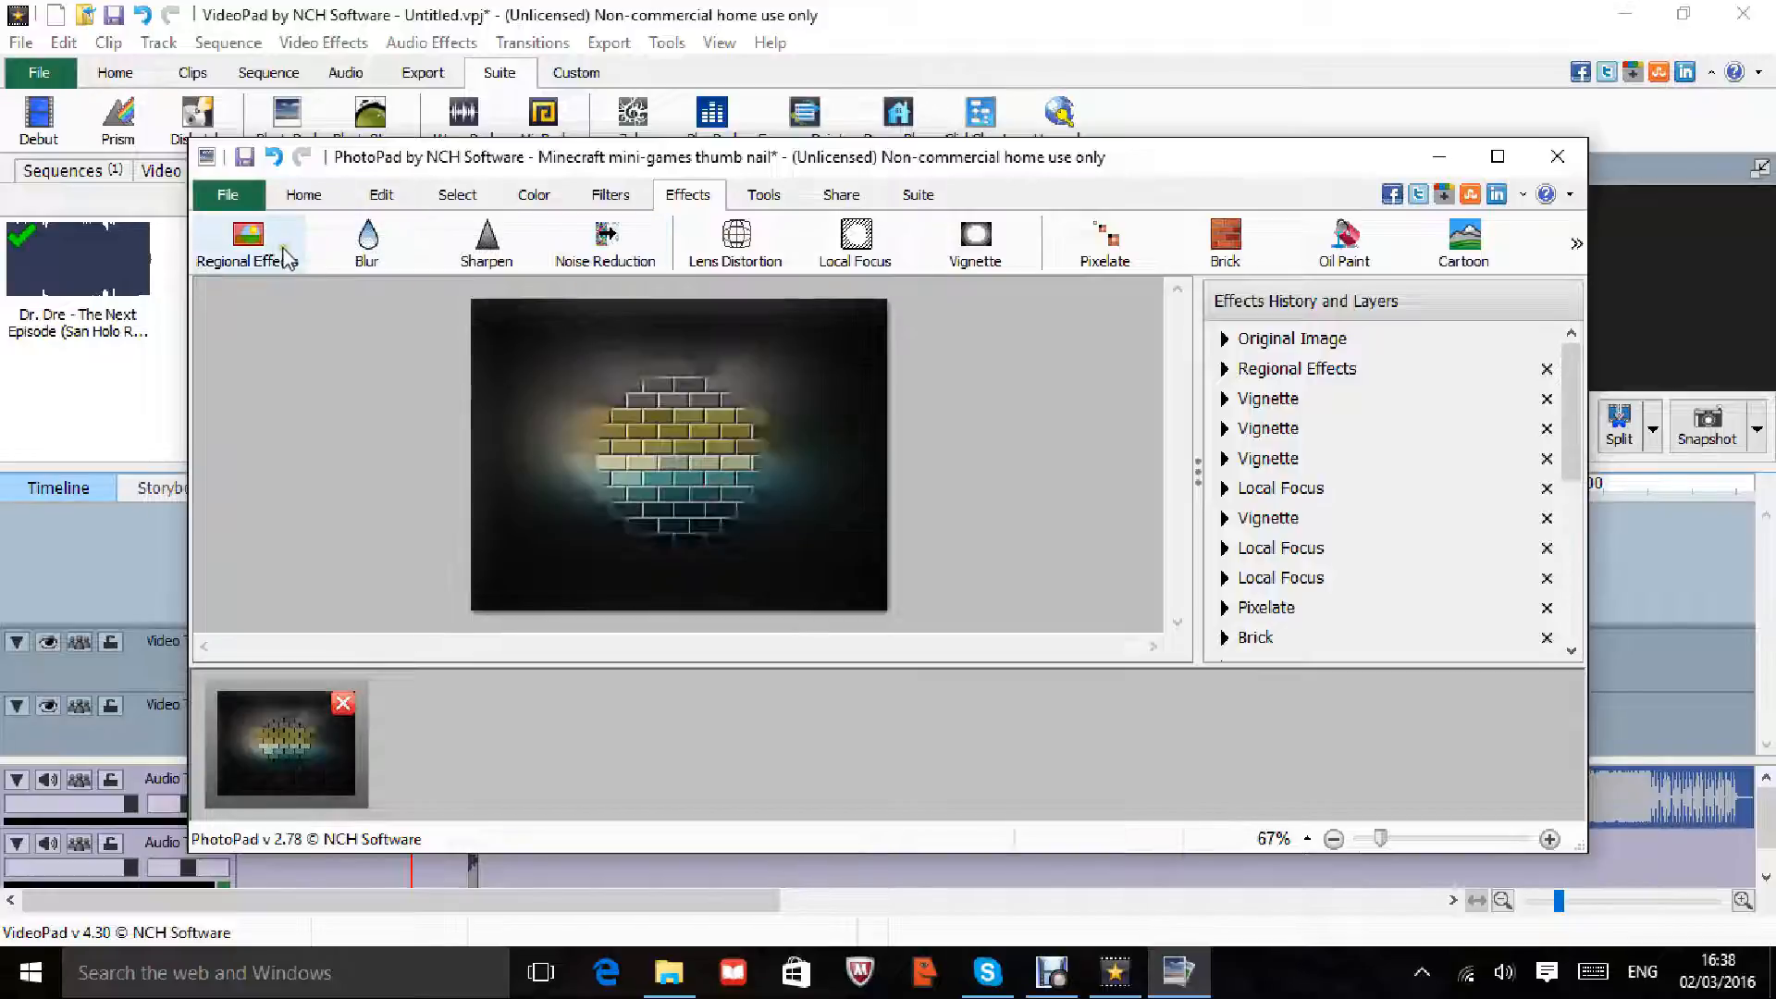
left_click(1329, 246)
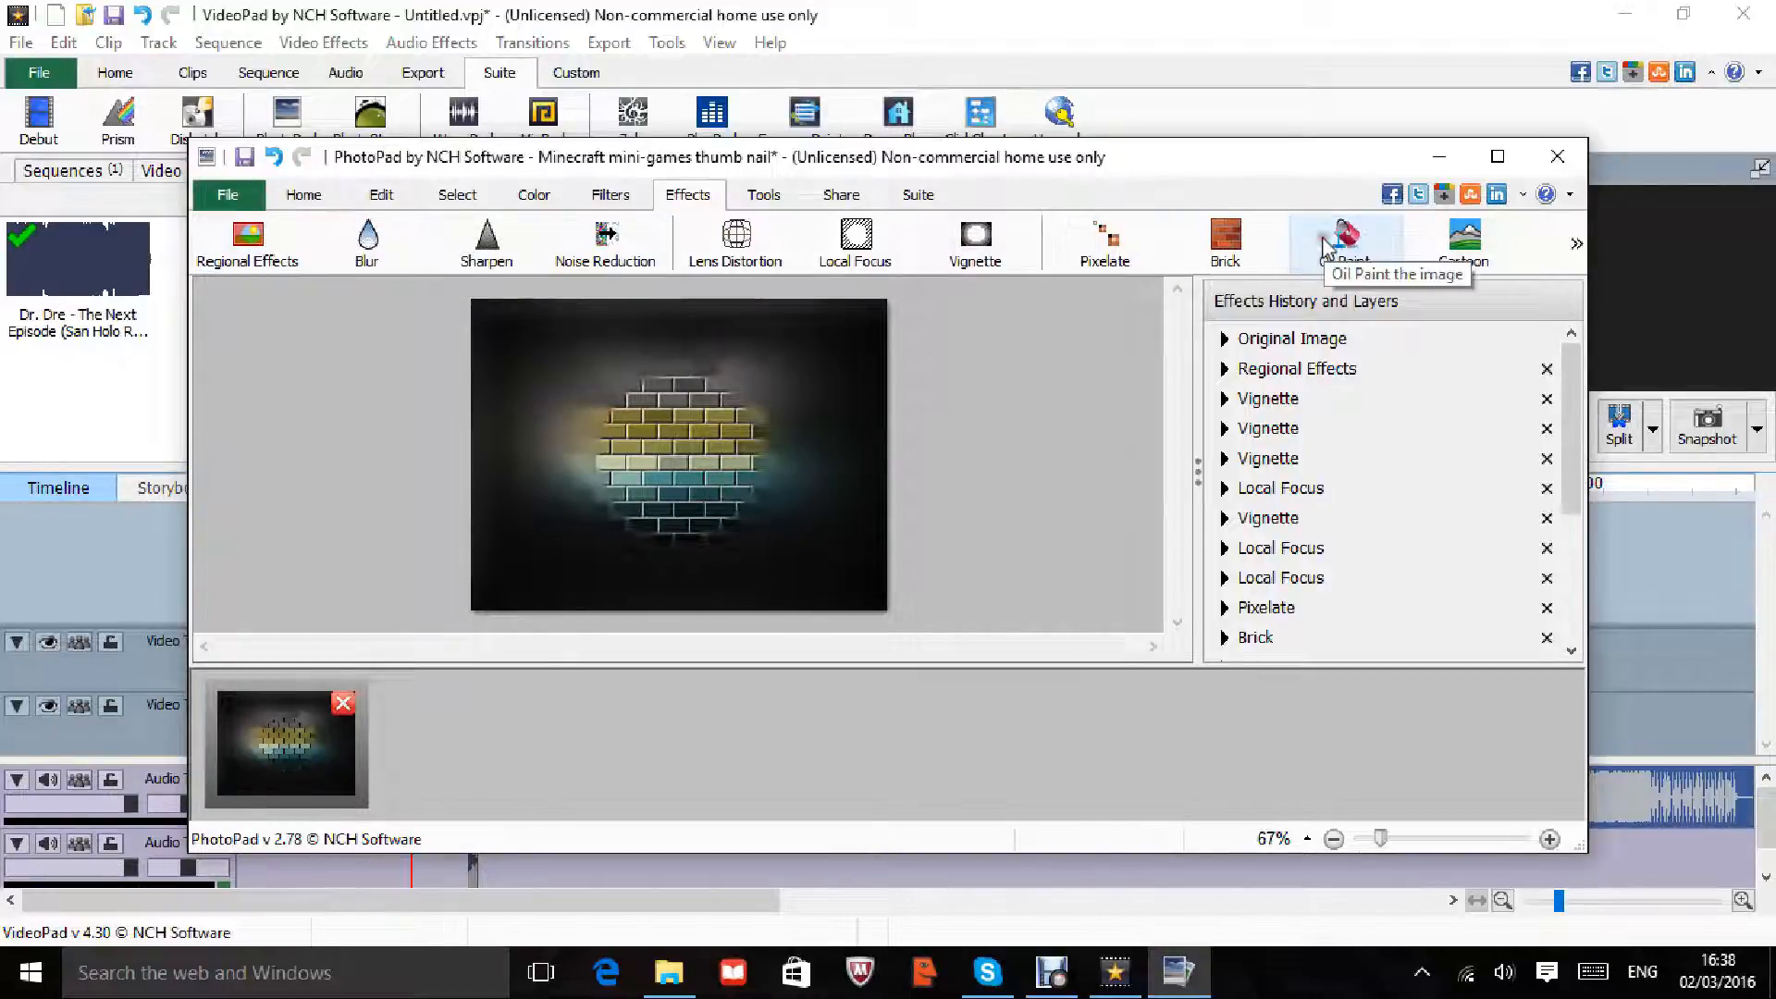
left_click(1554, 160)
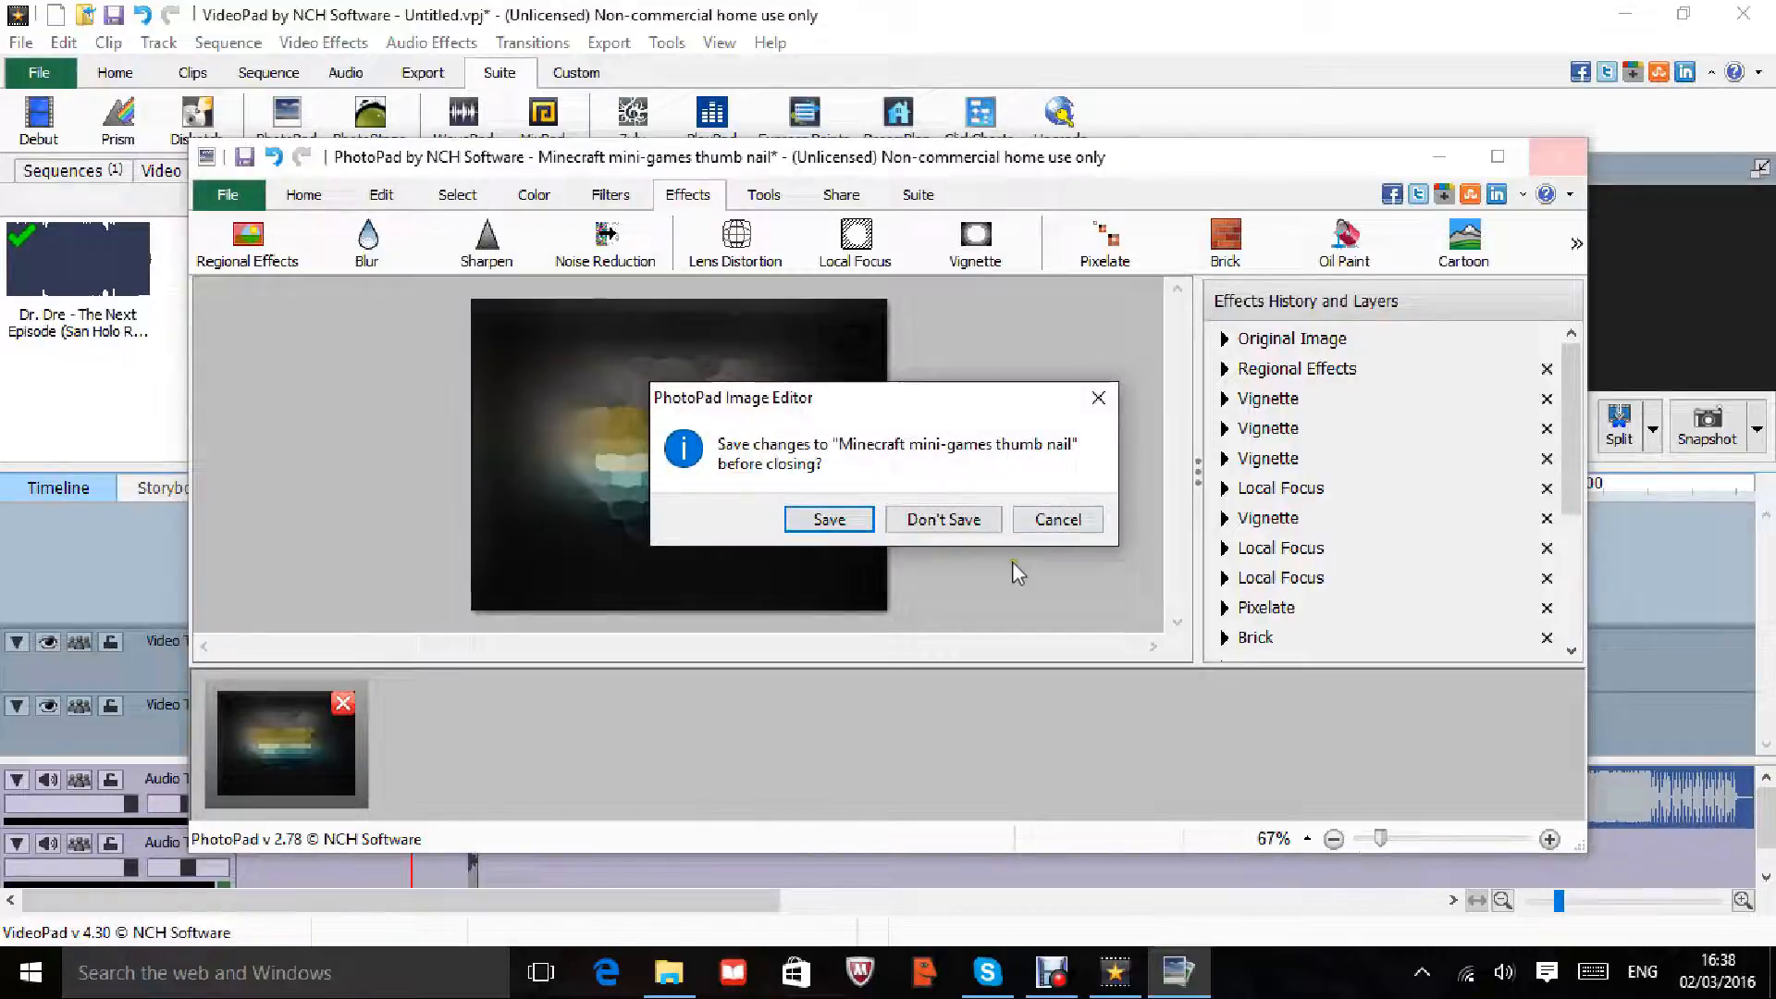
left_click(985, 521)
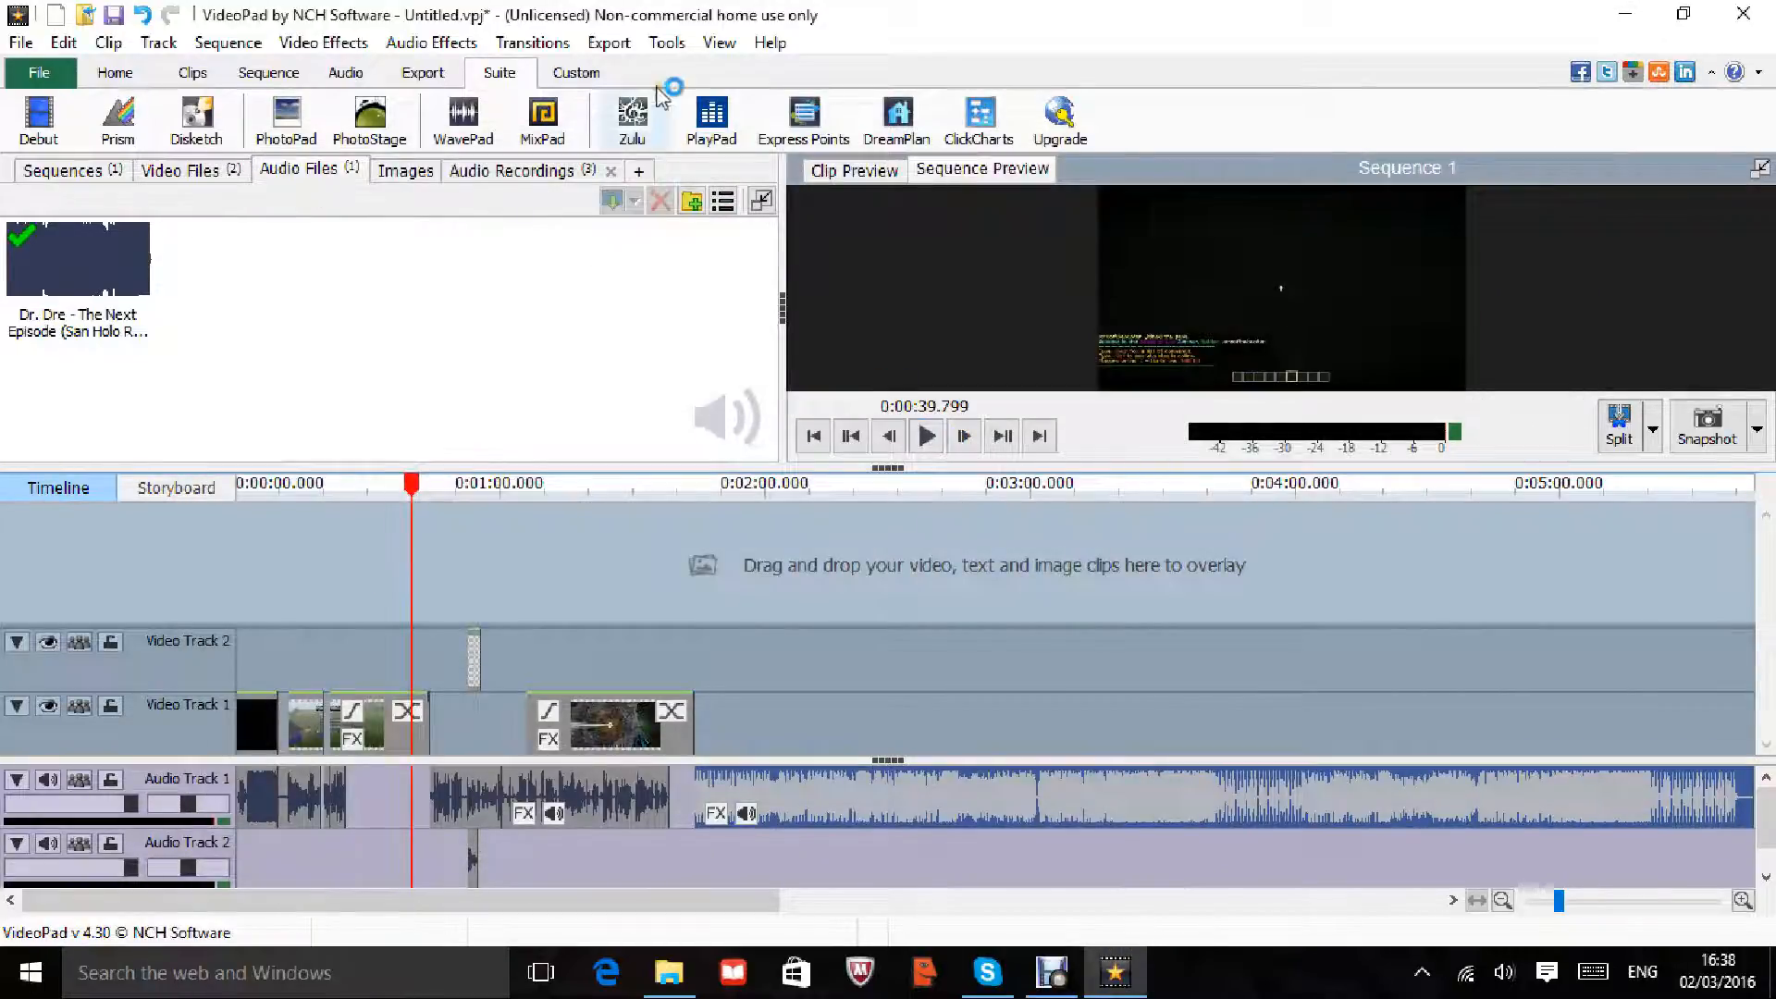
Step: Start MixPad from the Suite tab, then go back to Home and open the Export Video File settings
left_click(546, 125)
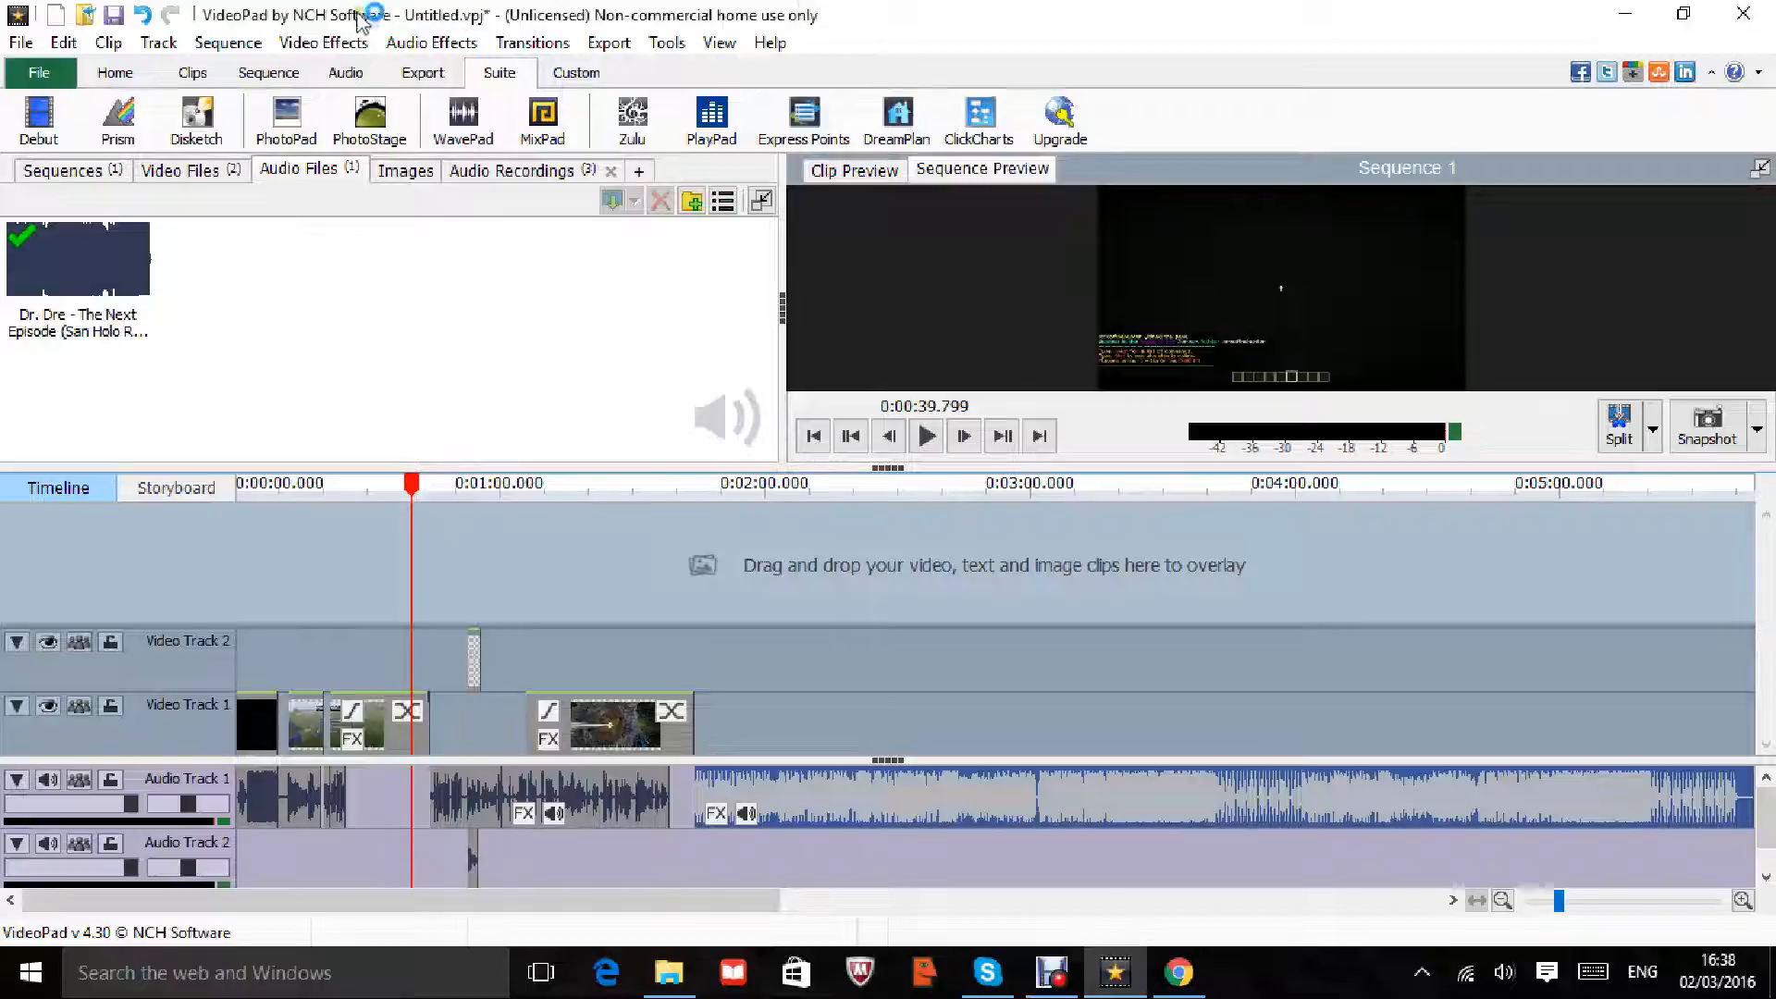
left_click(271, 72)
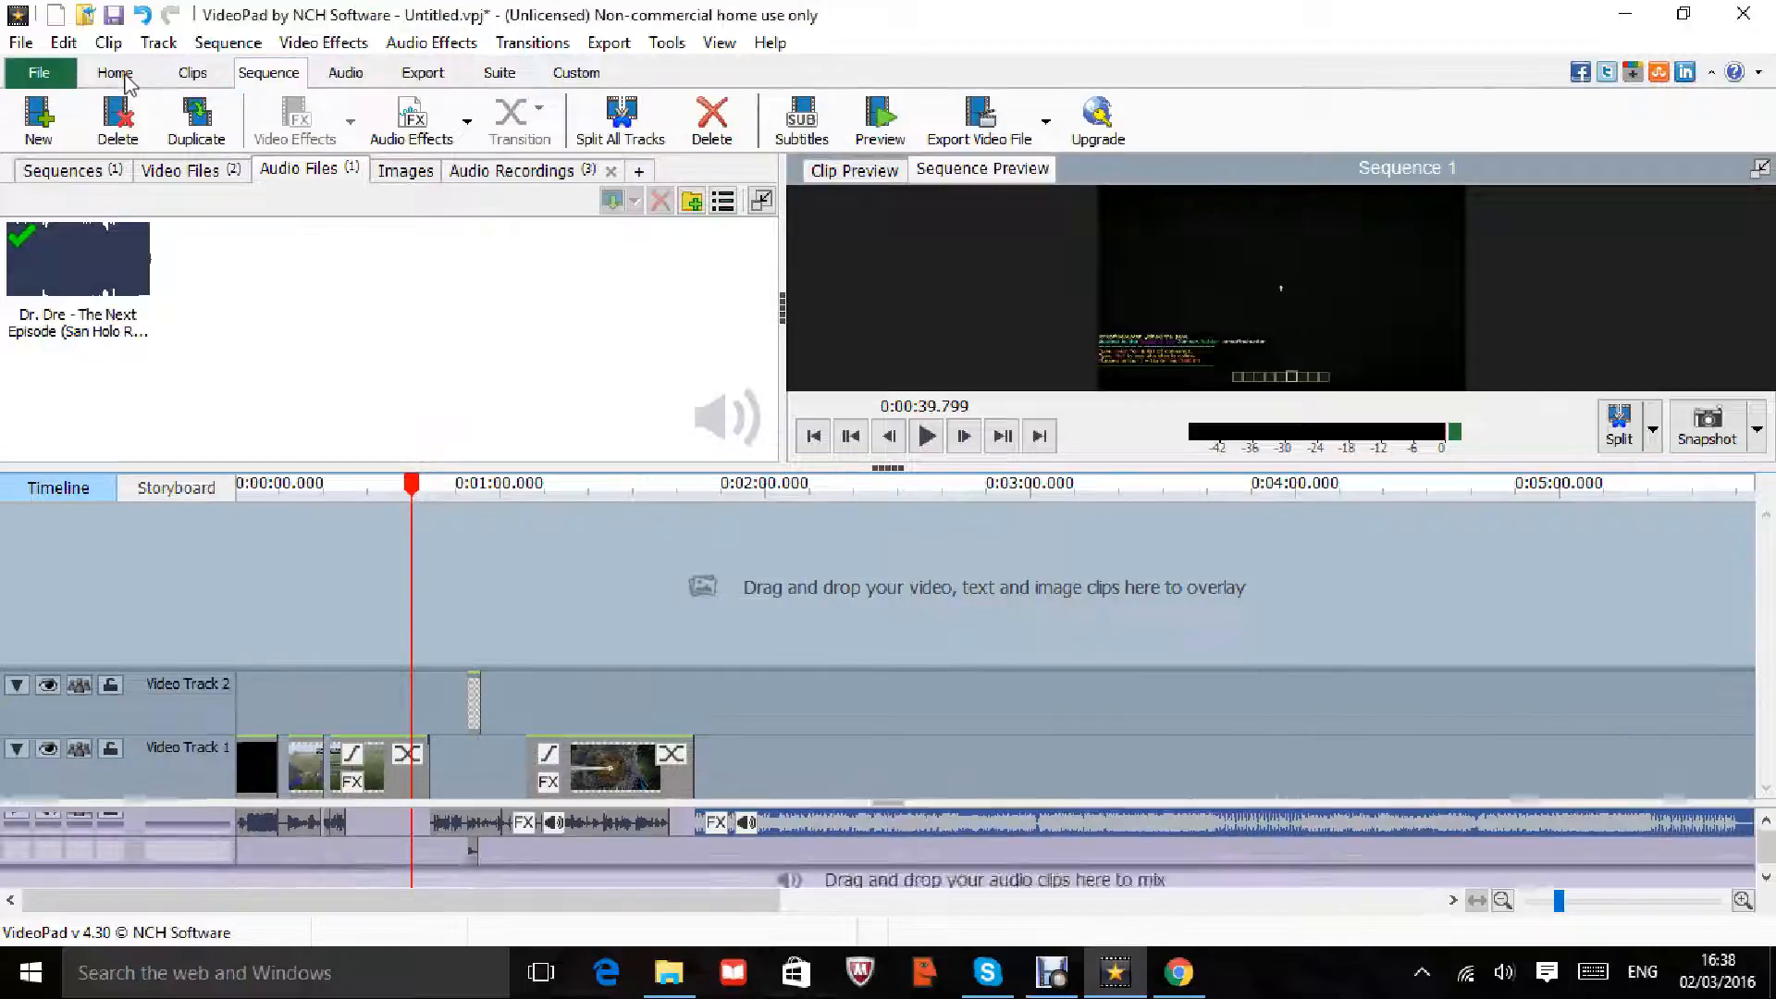
left_click(139, 74)
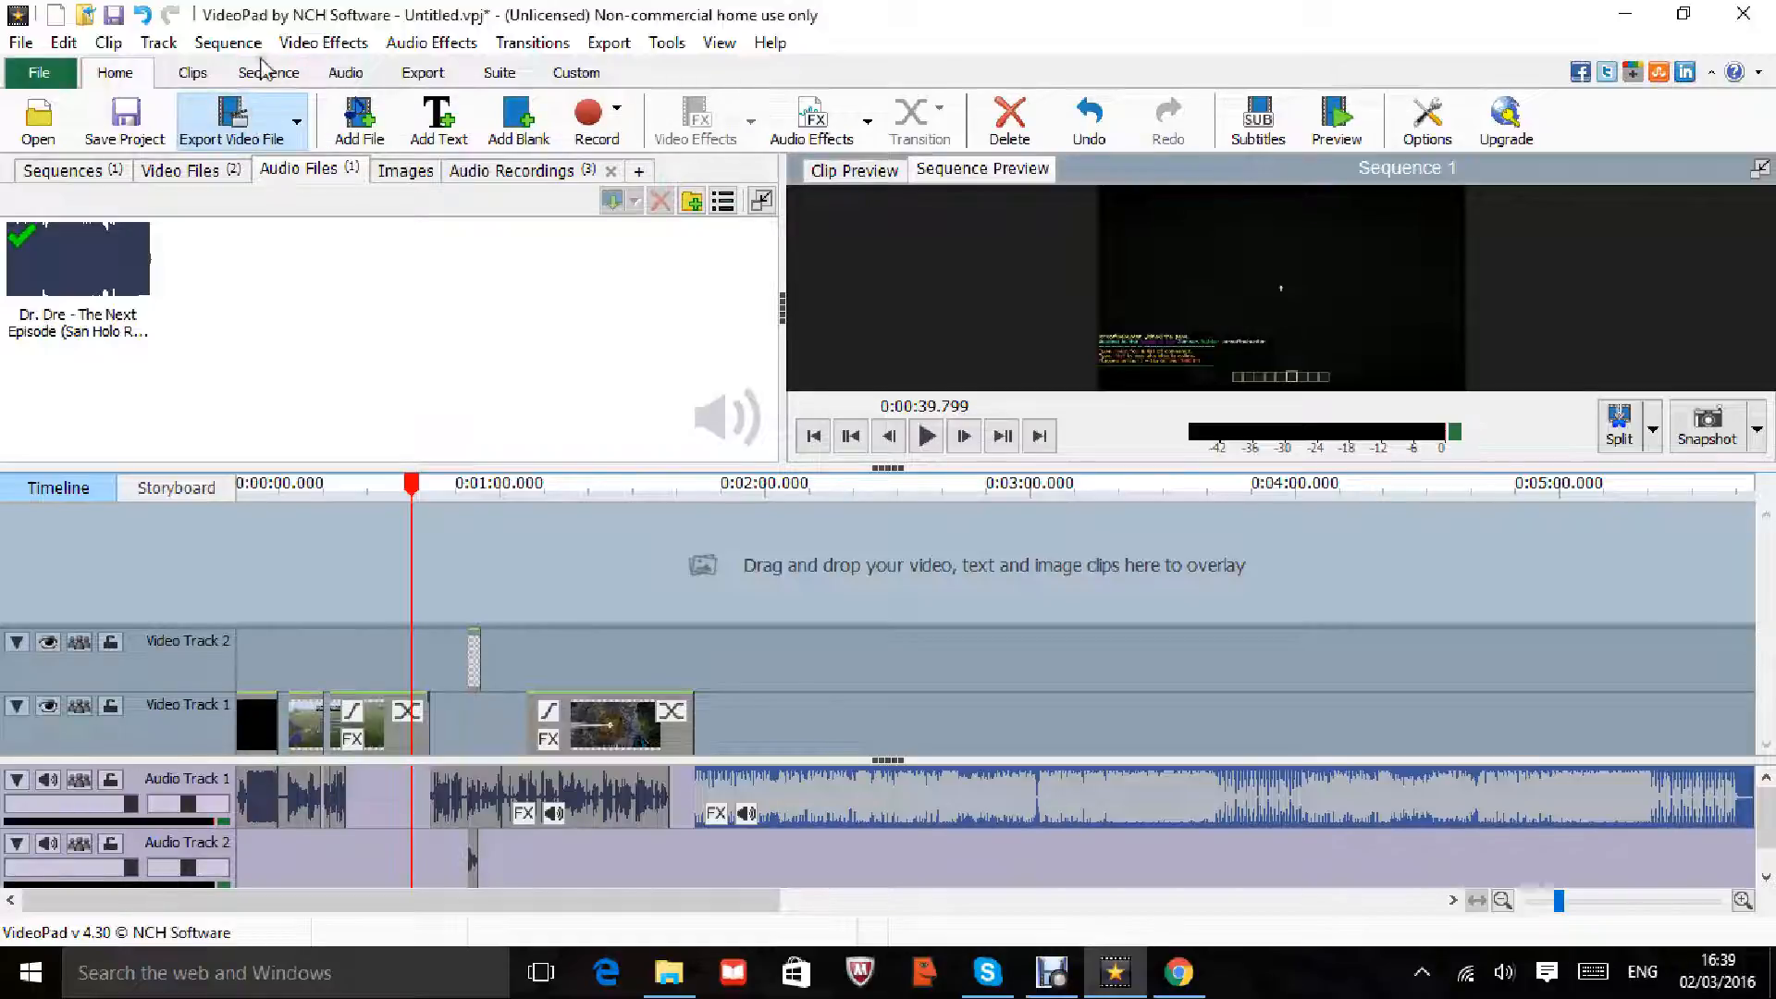
left_click(245, 109)
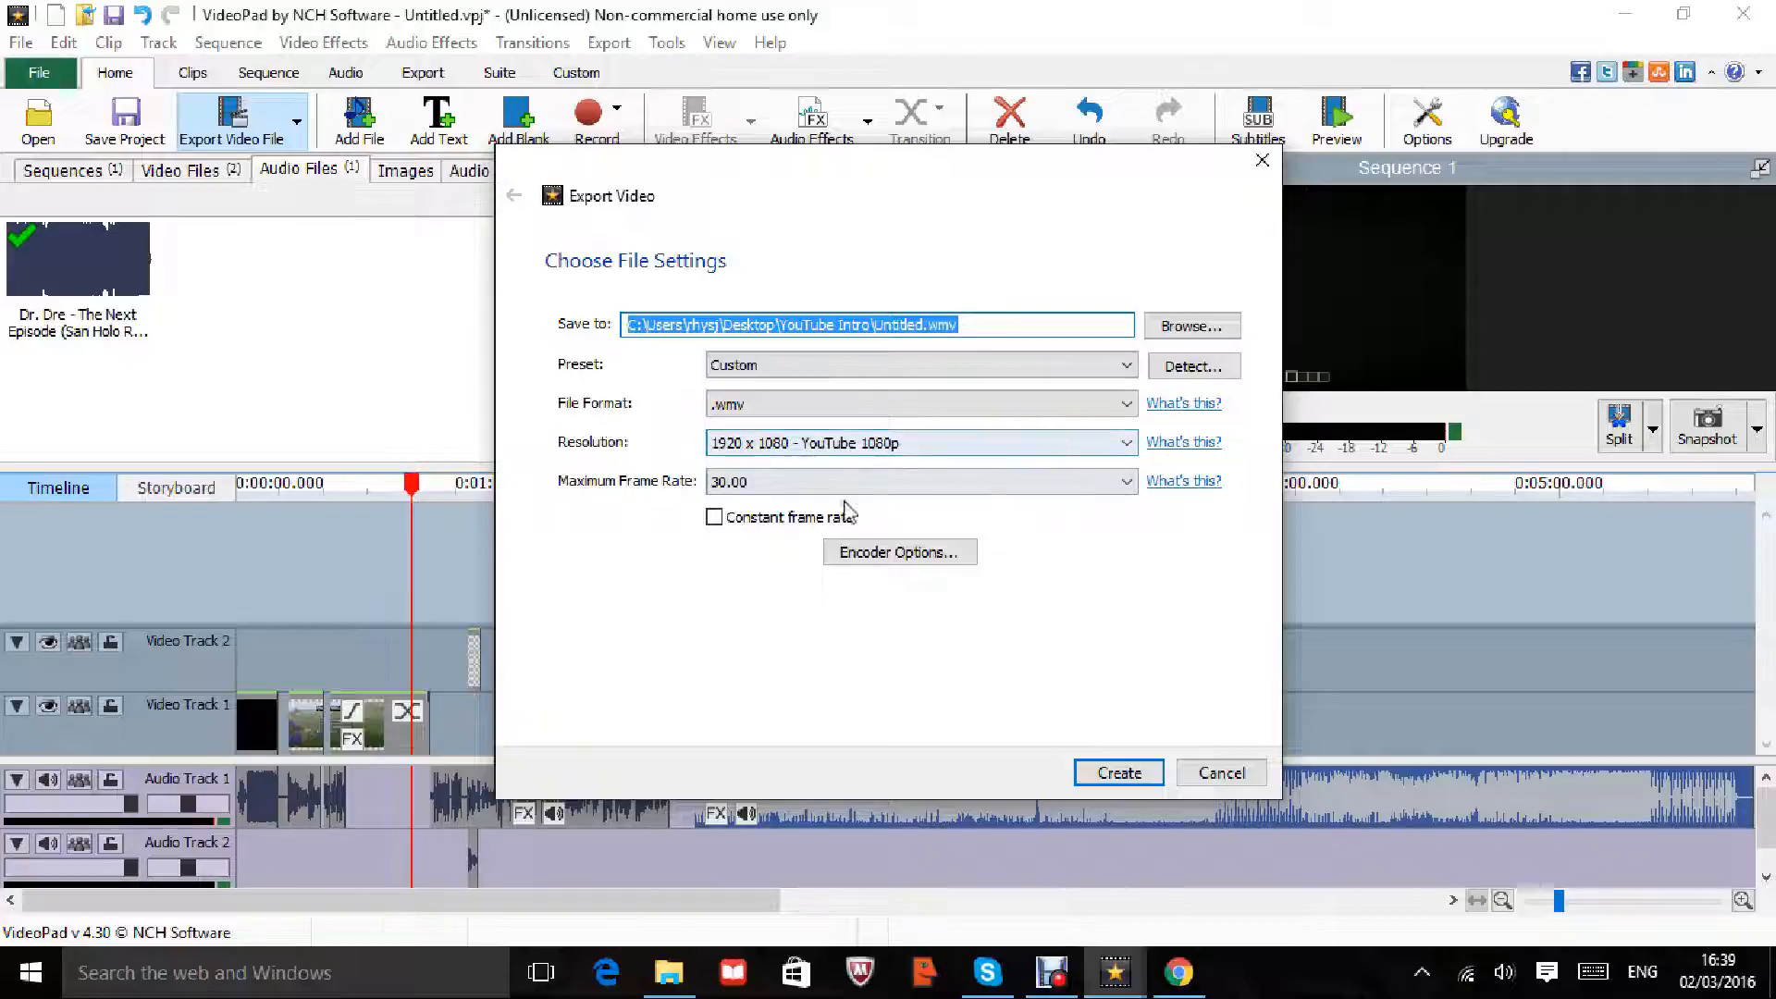
Step: Export as Untitled.wmv to YouTube Intro at 1920 x 1080 YouTube 1080p, 30 fps, after briefly trying .avi
left_click(928, 324)
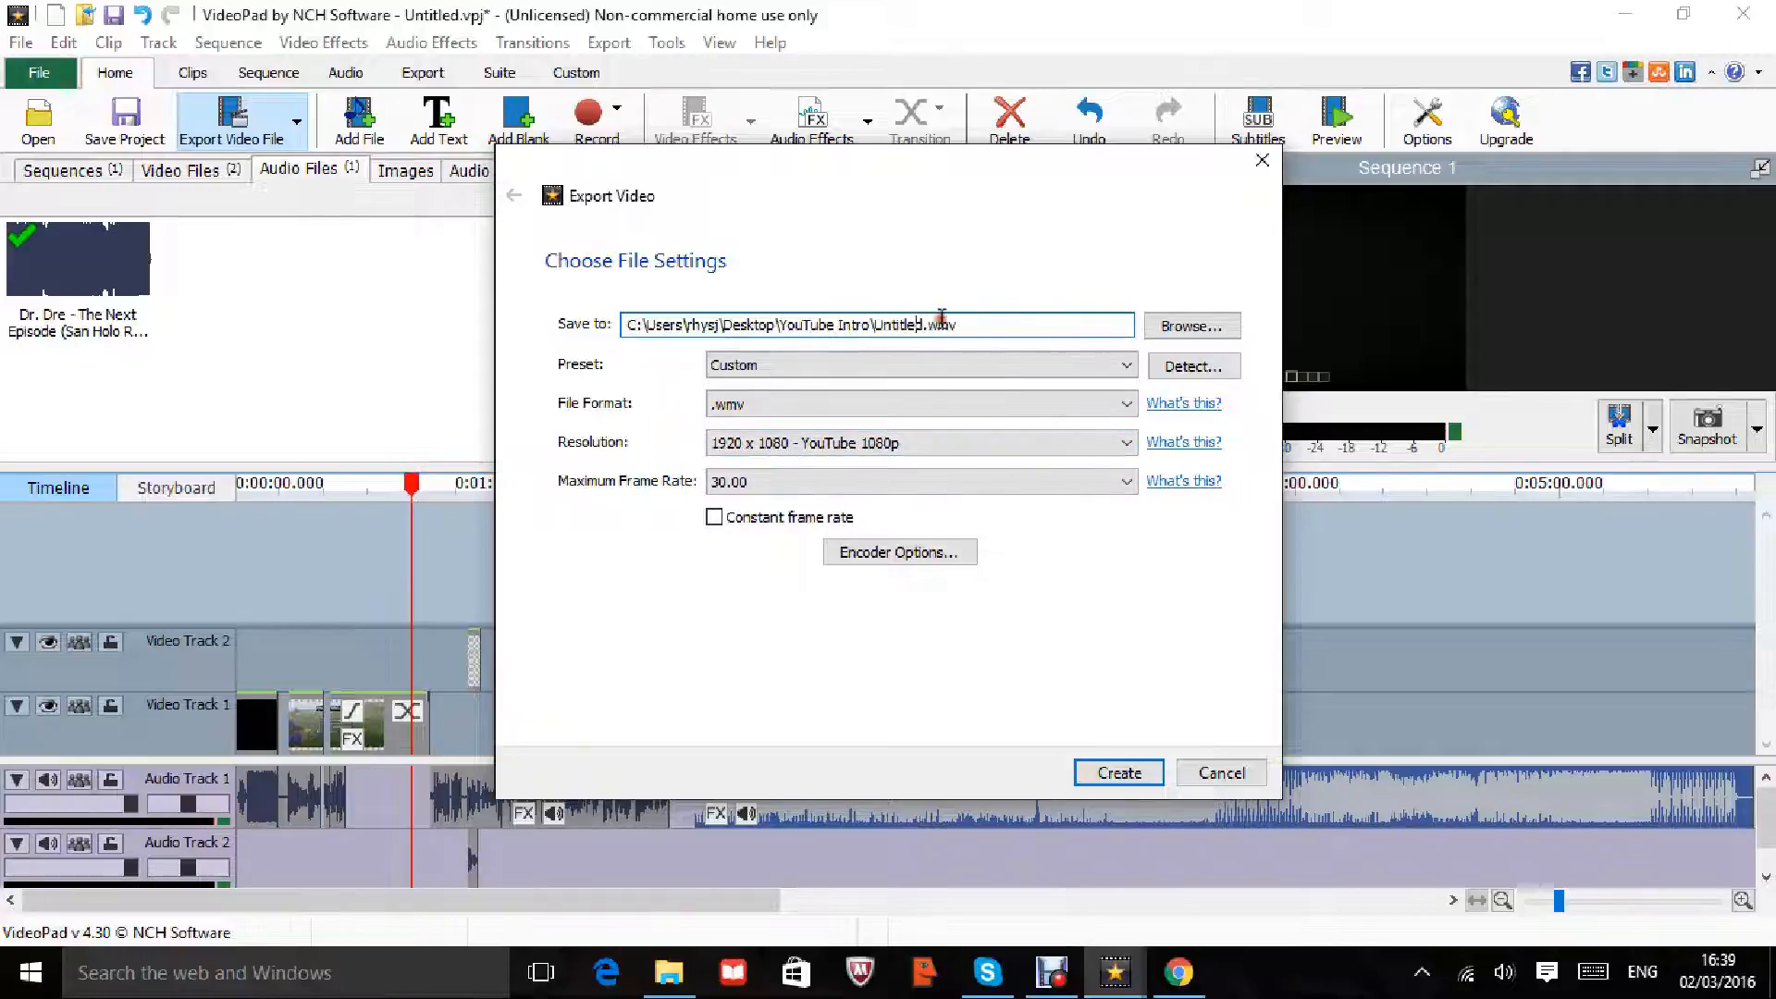
left_click_drag(909, 325, 877, 325)
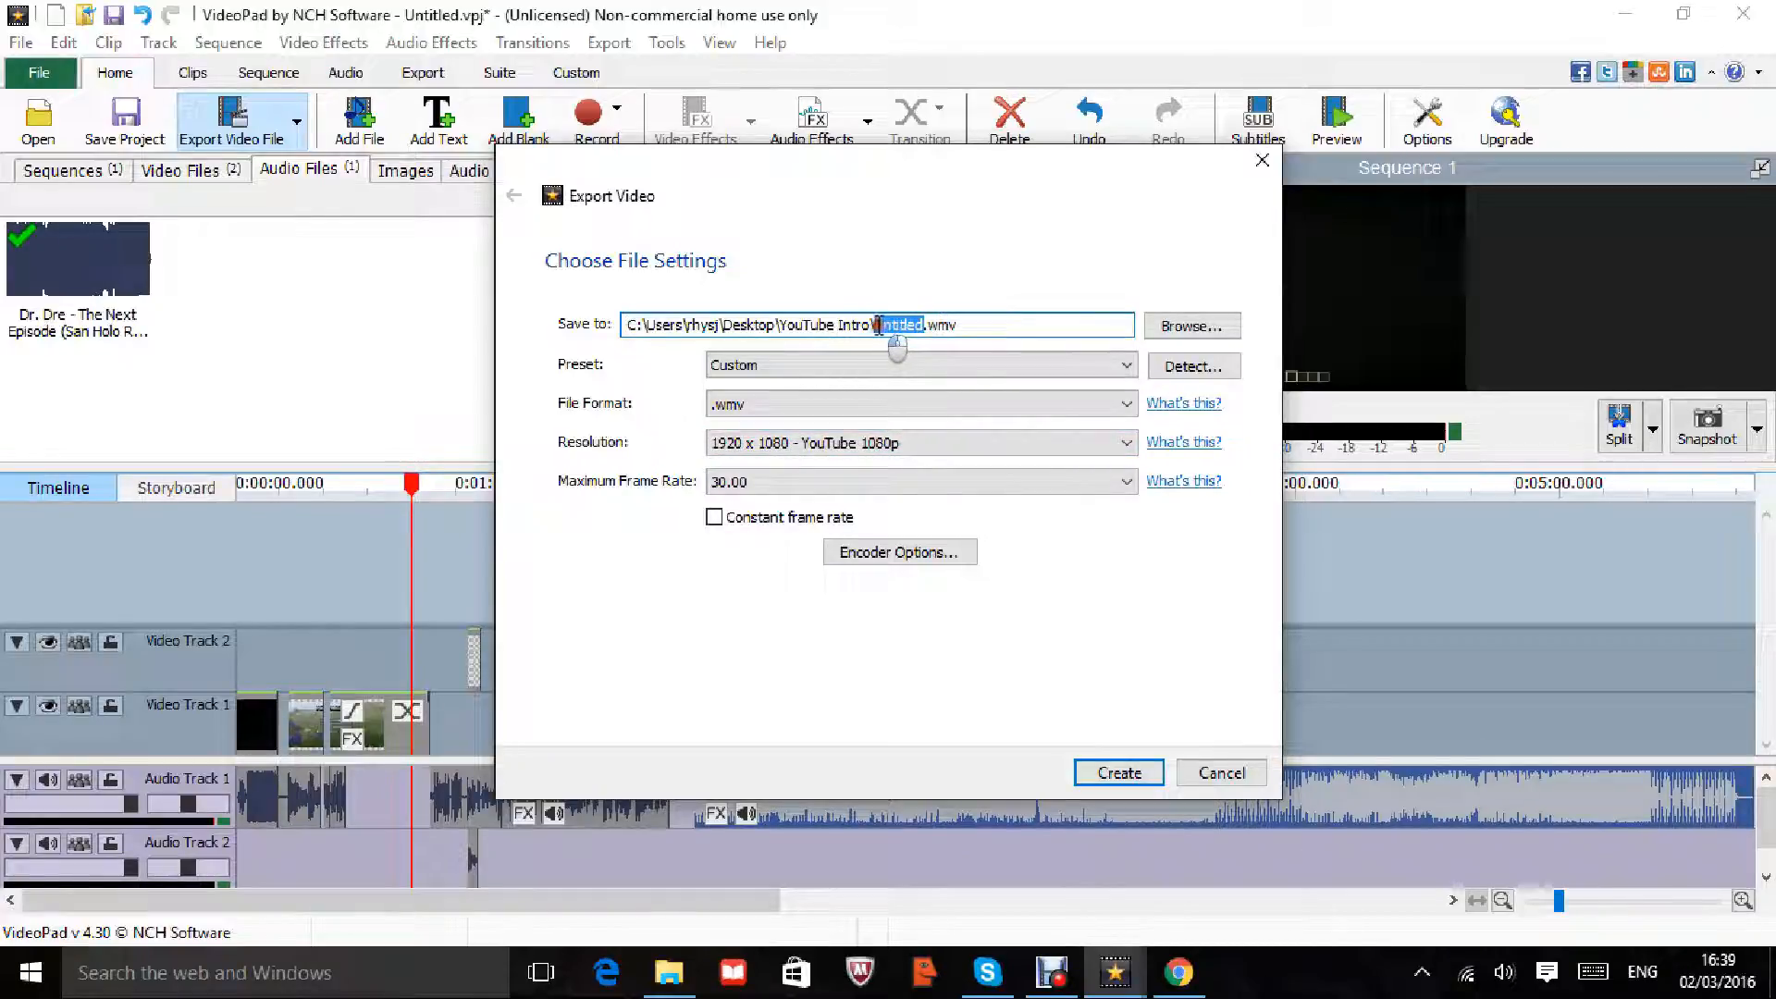
left_click(979, 407)
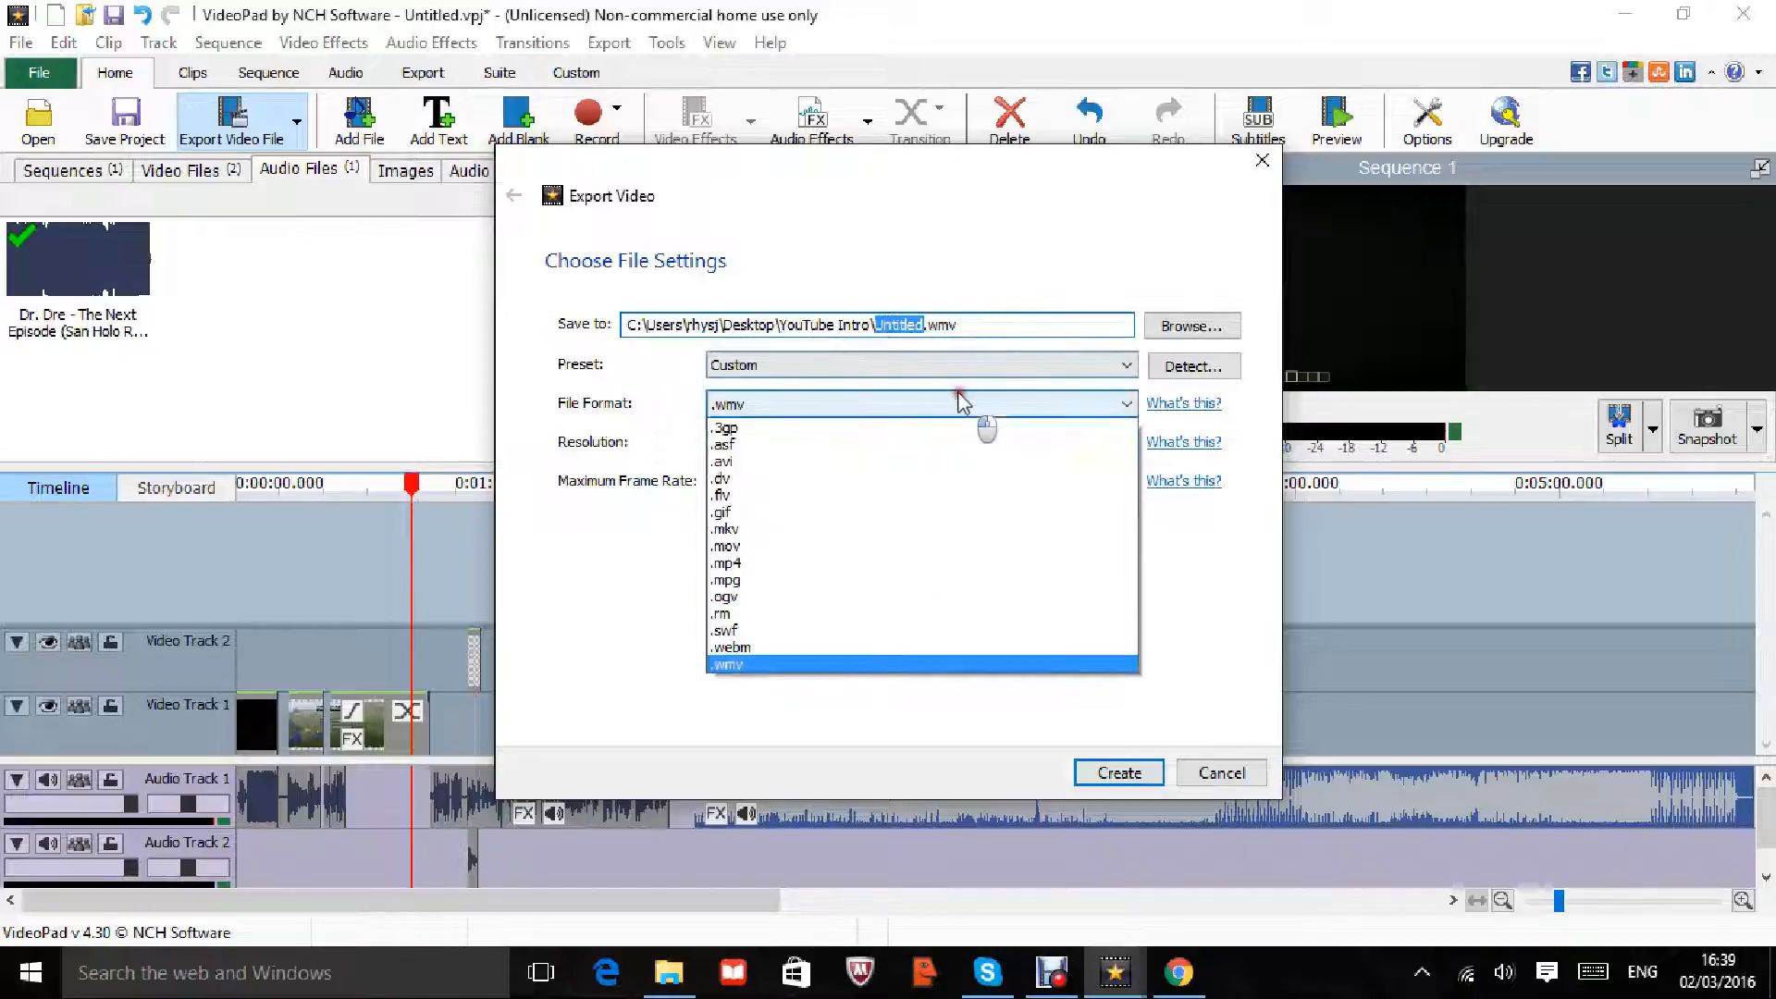
left_click(731, 461)
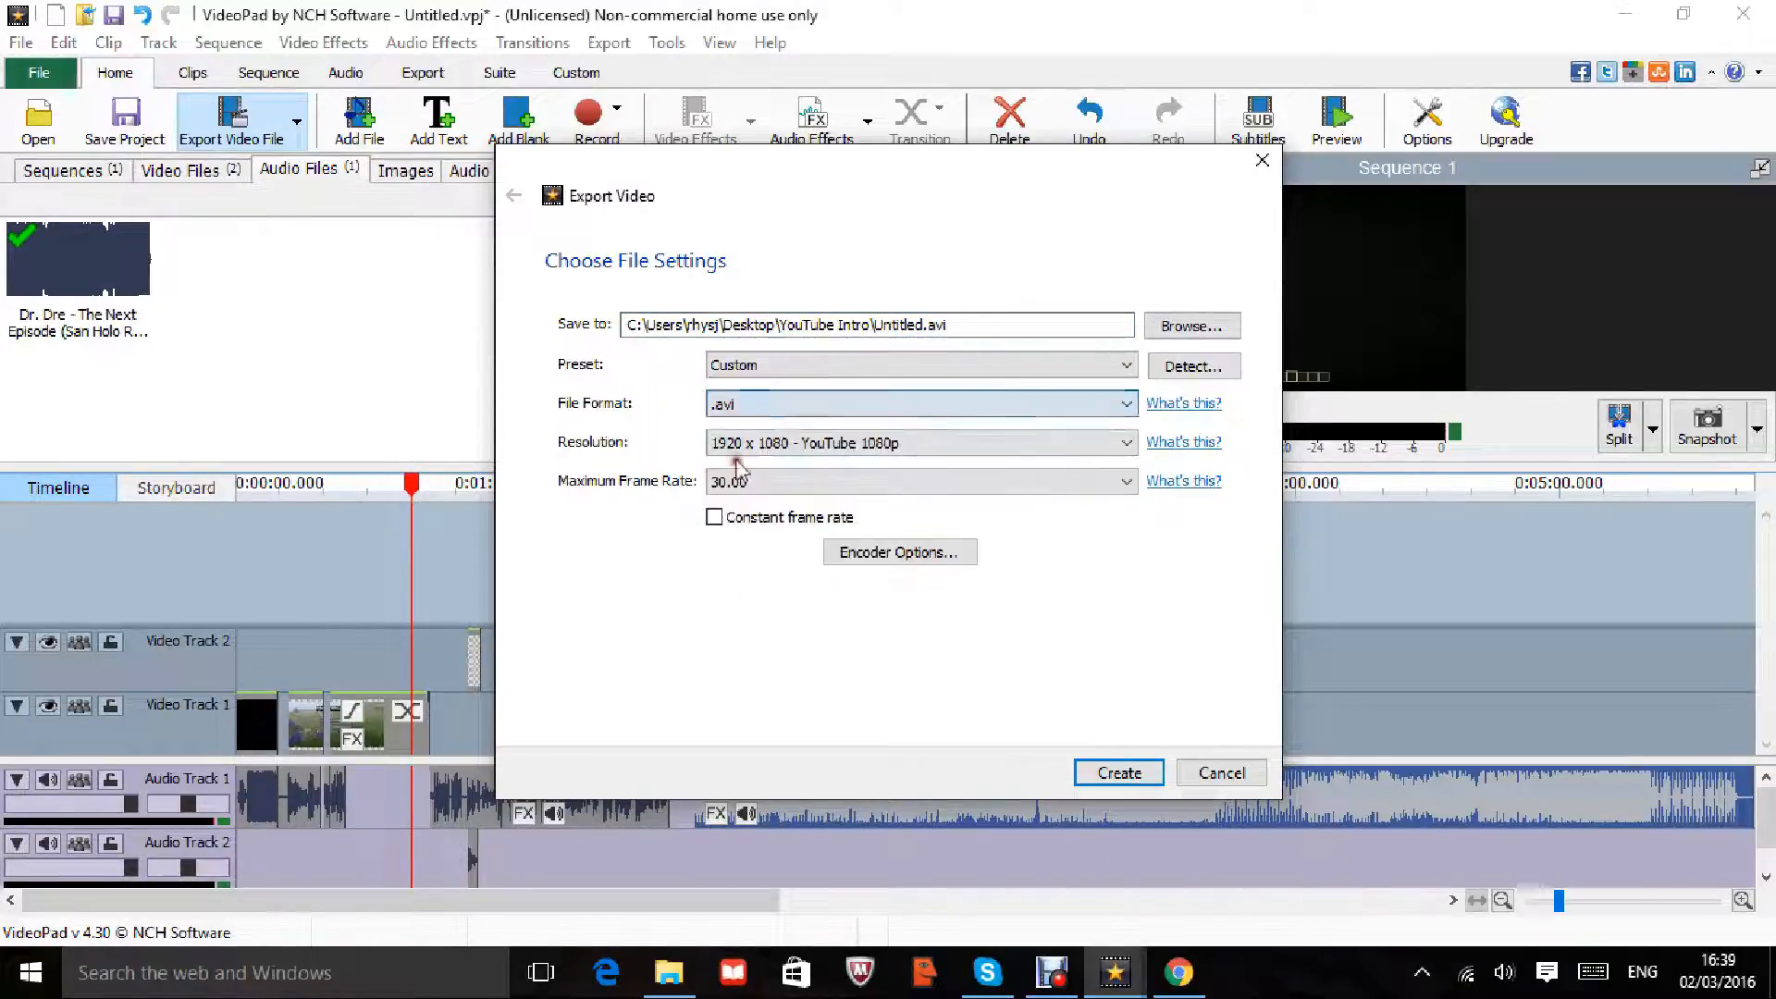
left_click(759, 404)
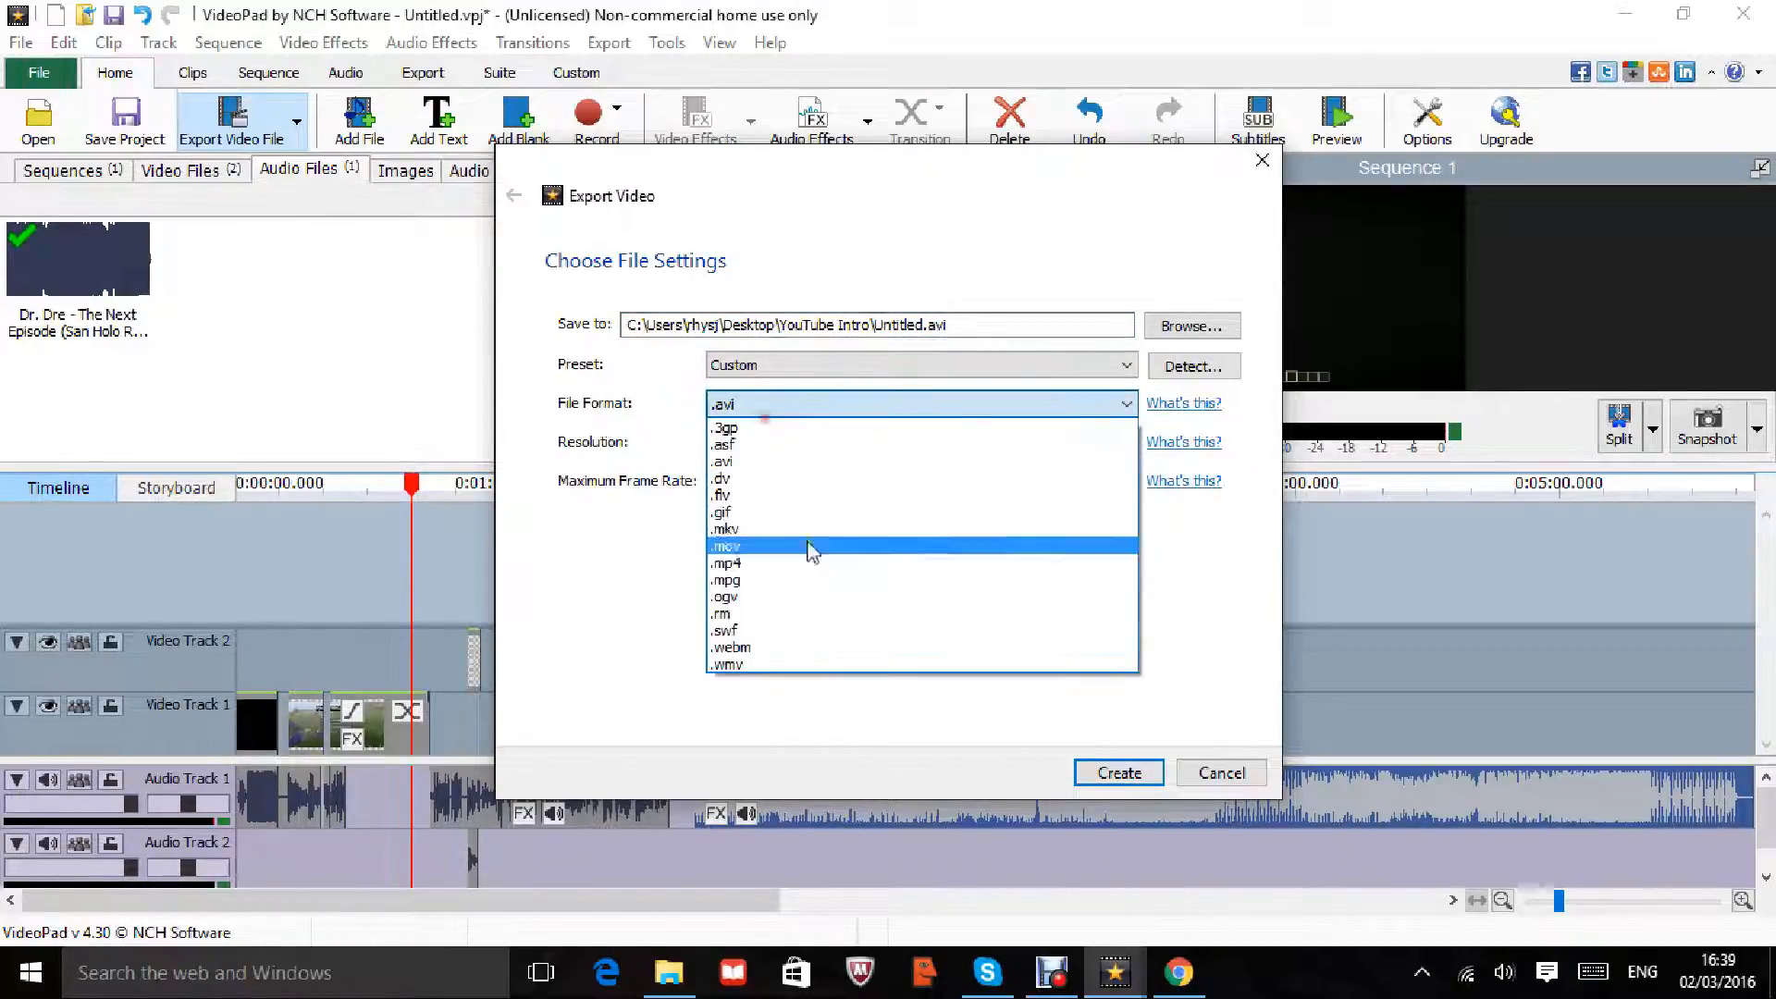
left_click(779, 665)
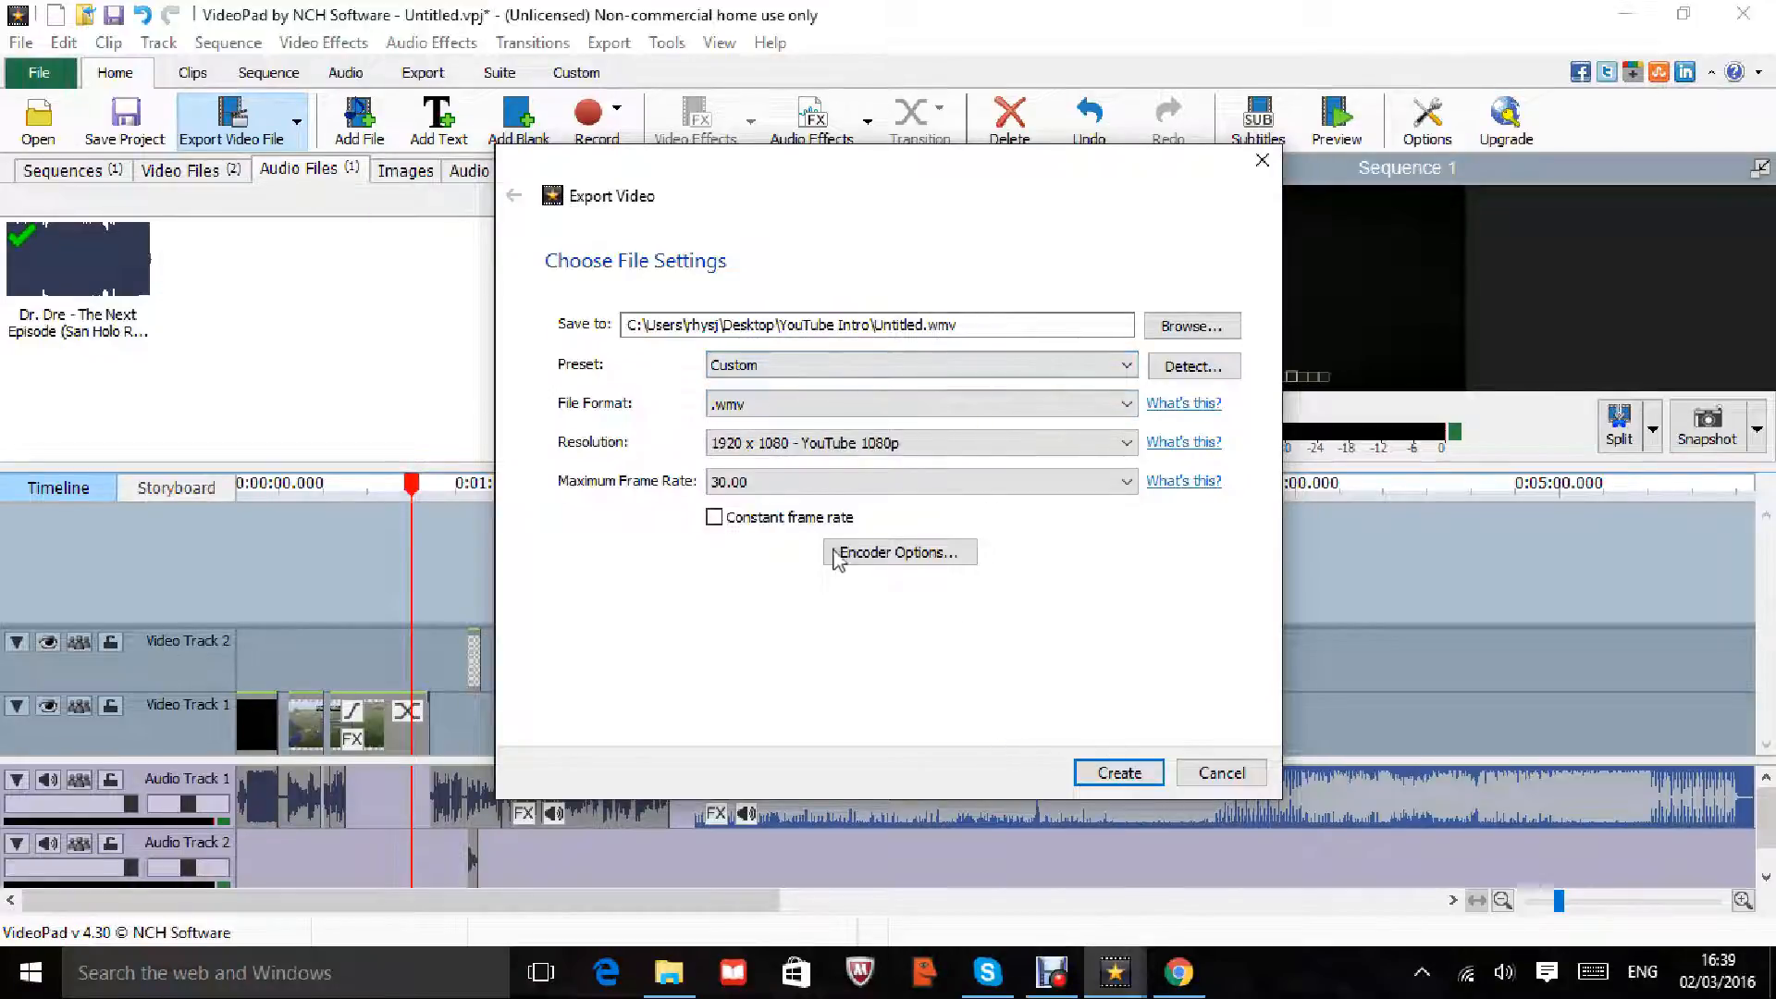
left_click(1131, 774)
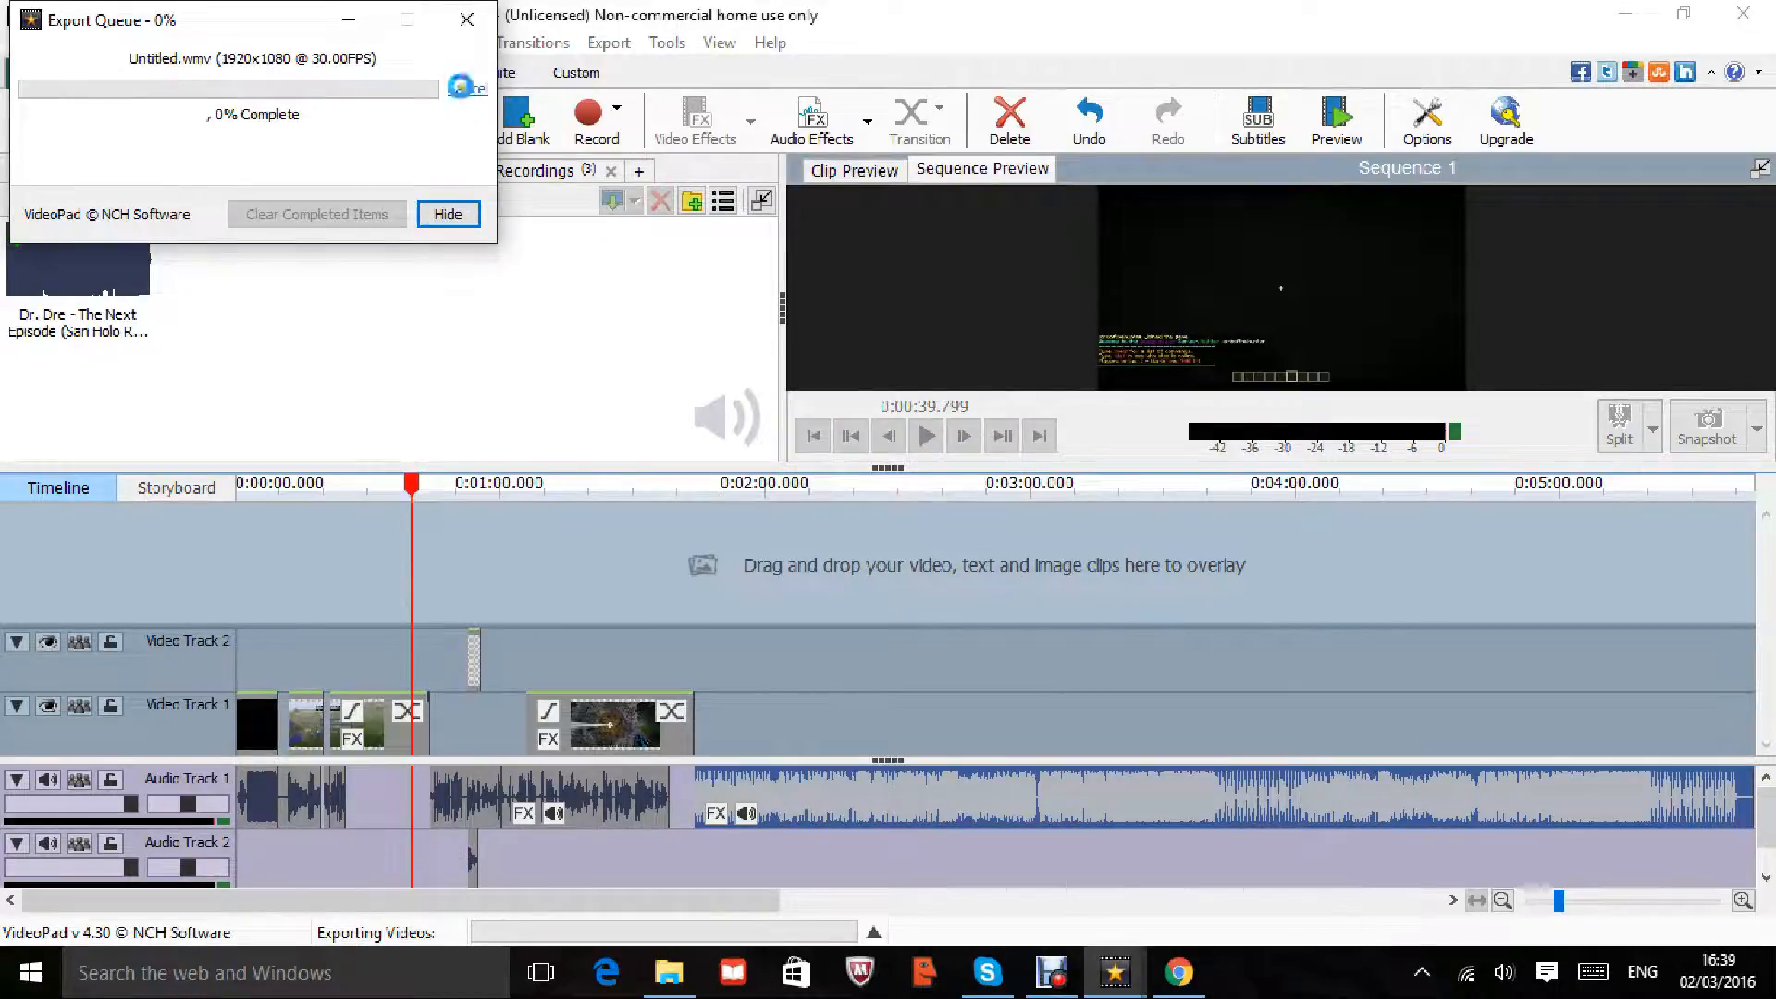
Step: Cancel the running export and close the Export Queue
left_click(466, 89)
left_click(252, 128)
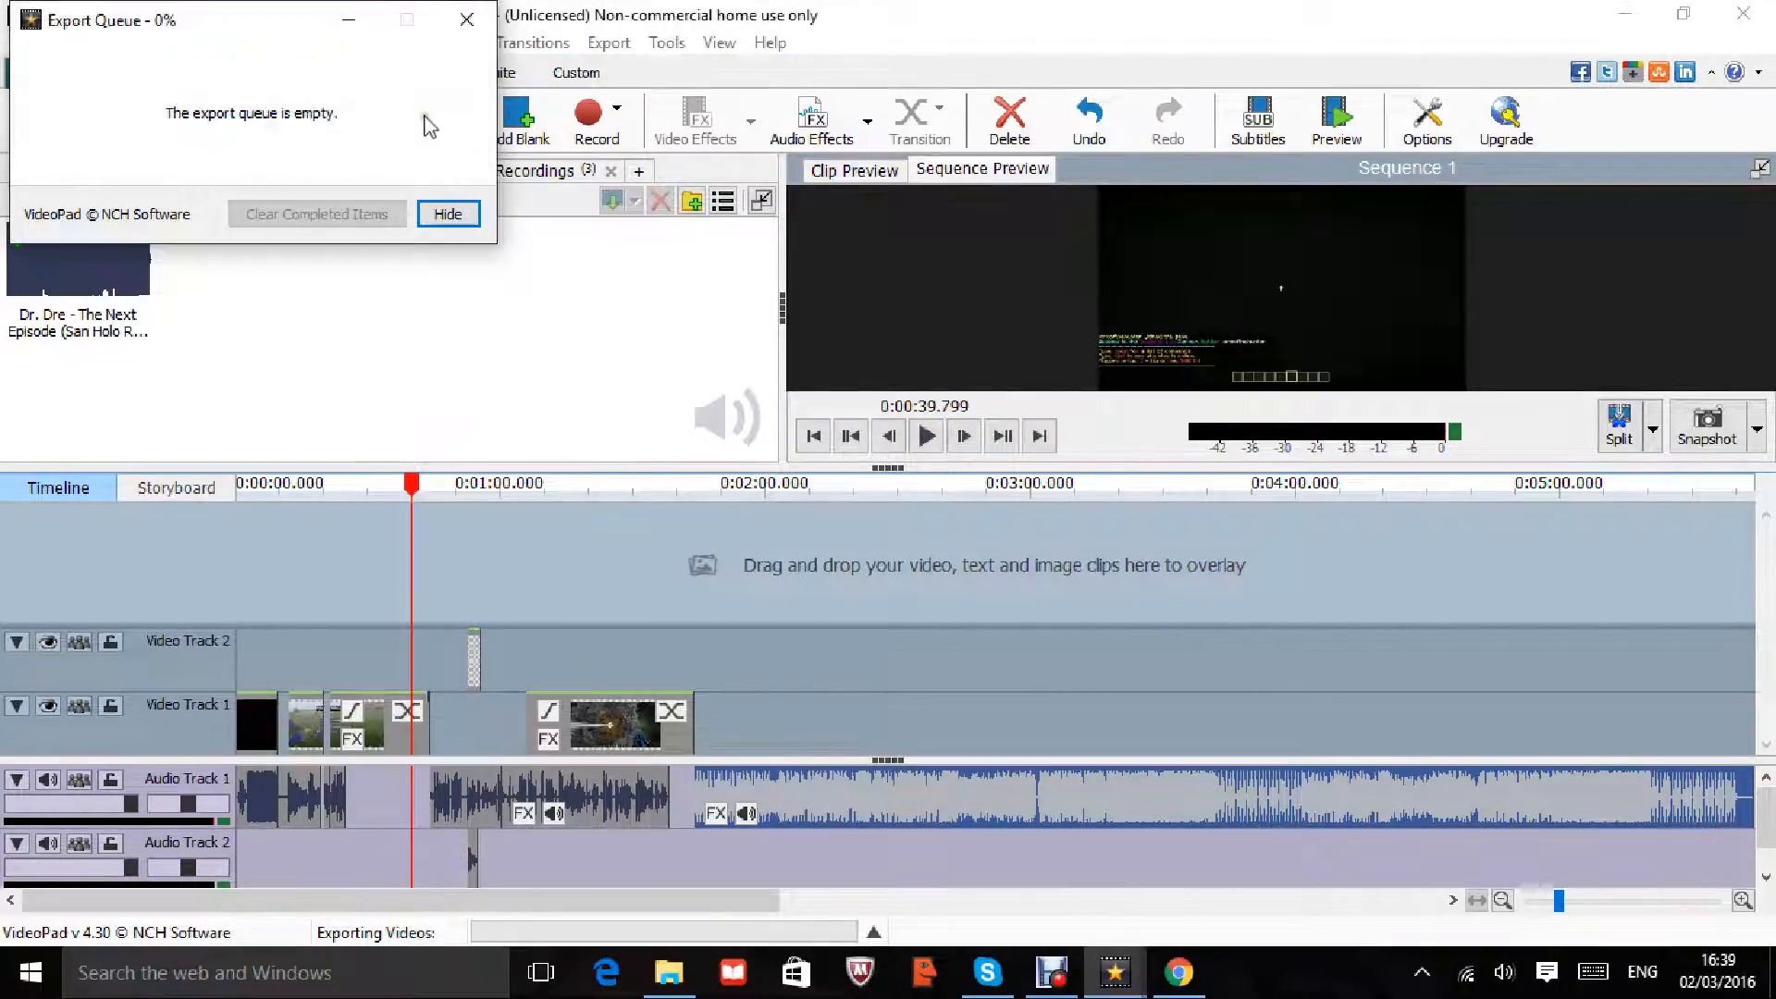
left_click(466, 25)
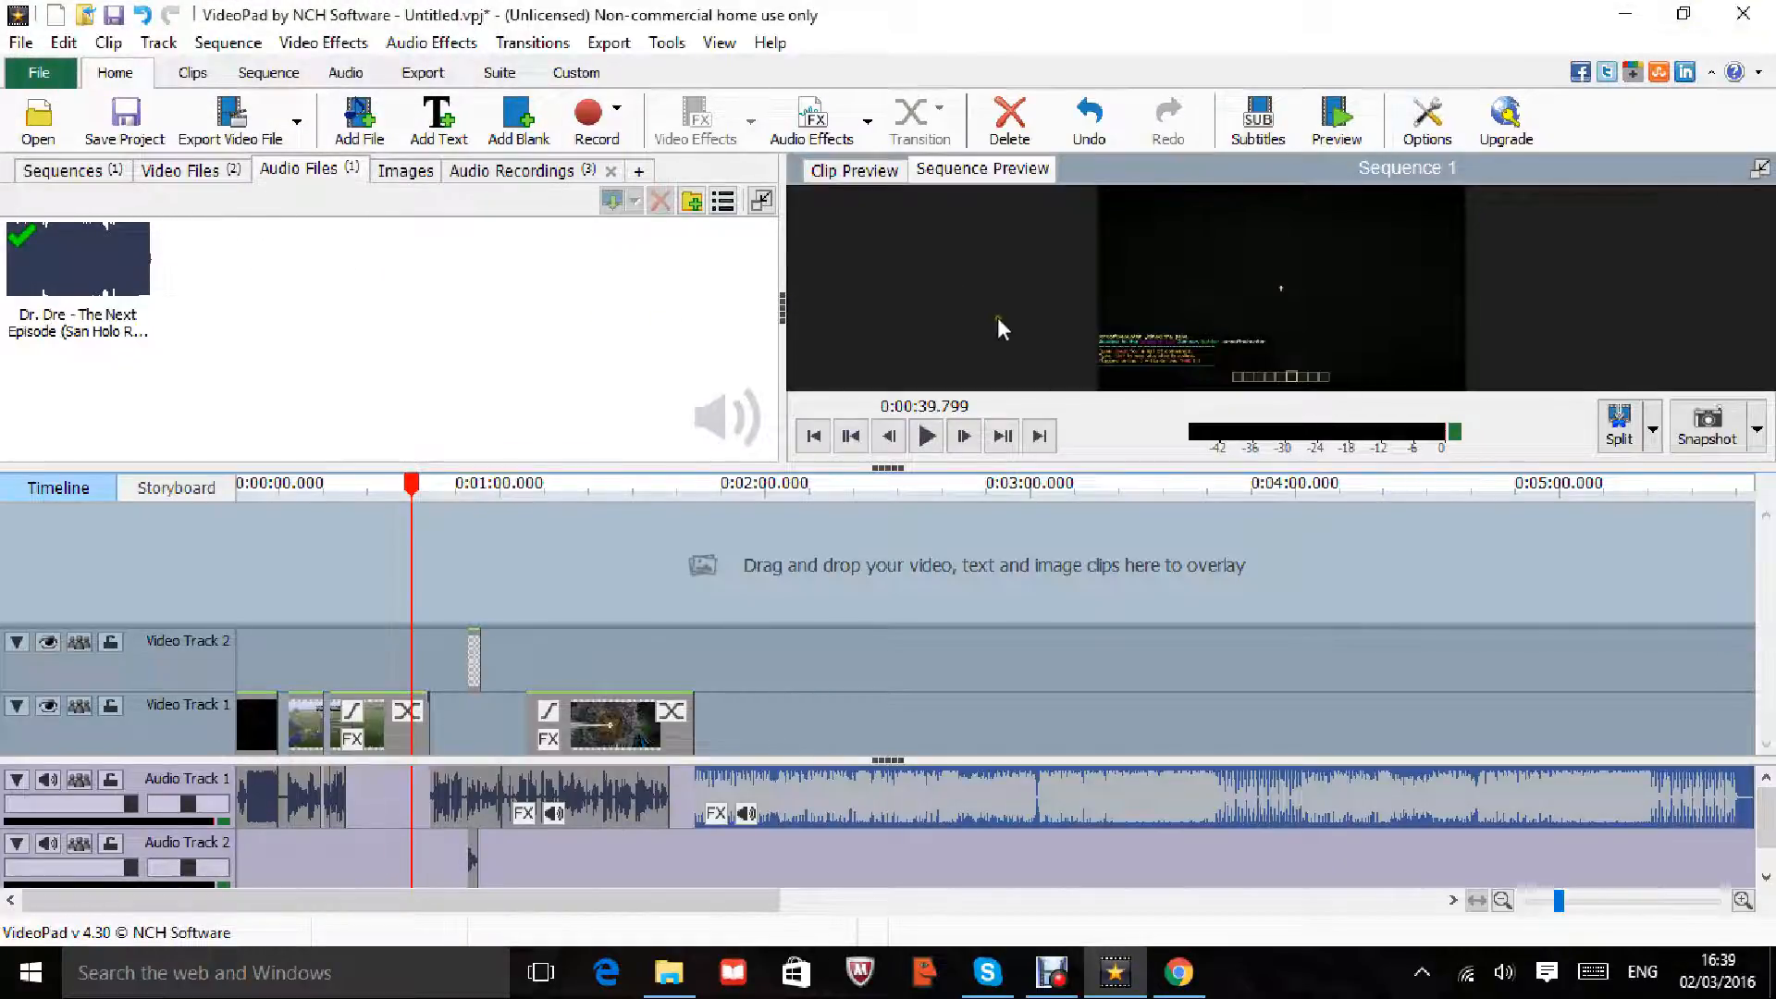
Step: Quit VideoPad discarding changes, close Chrome and minimize Debut Professional
left_click(1744, 13)
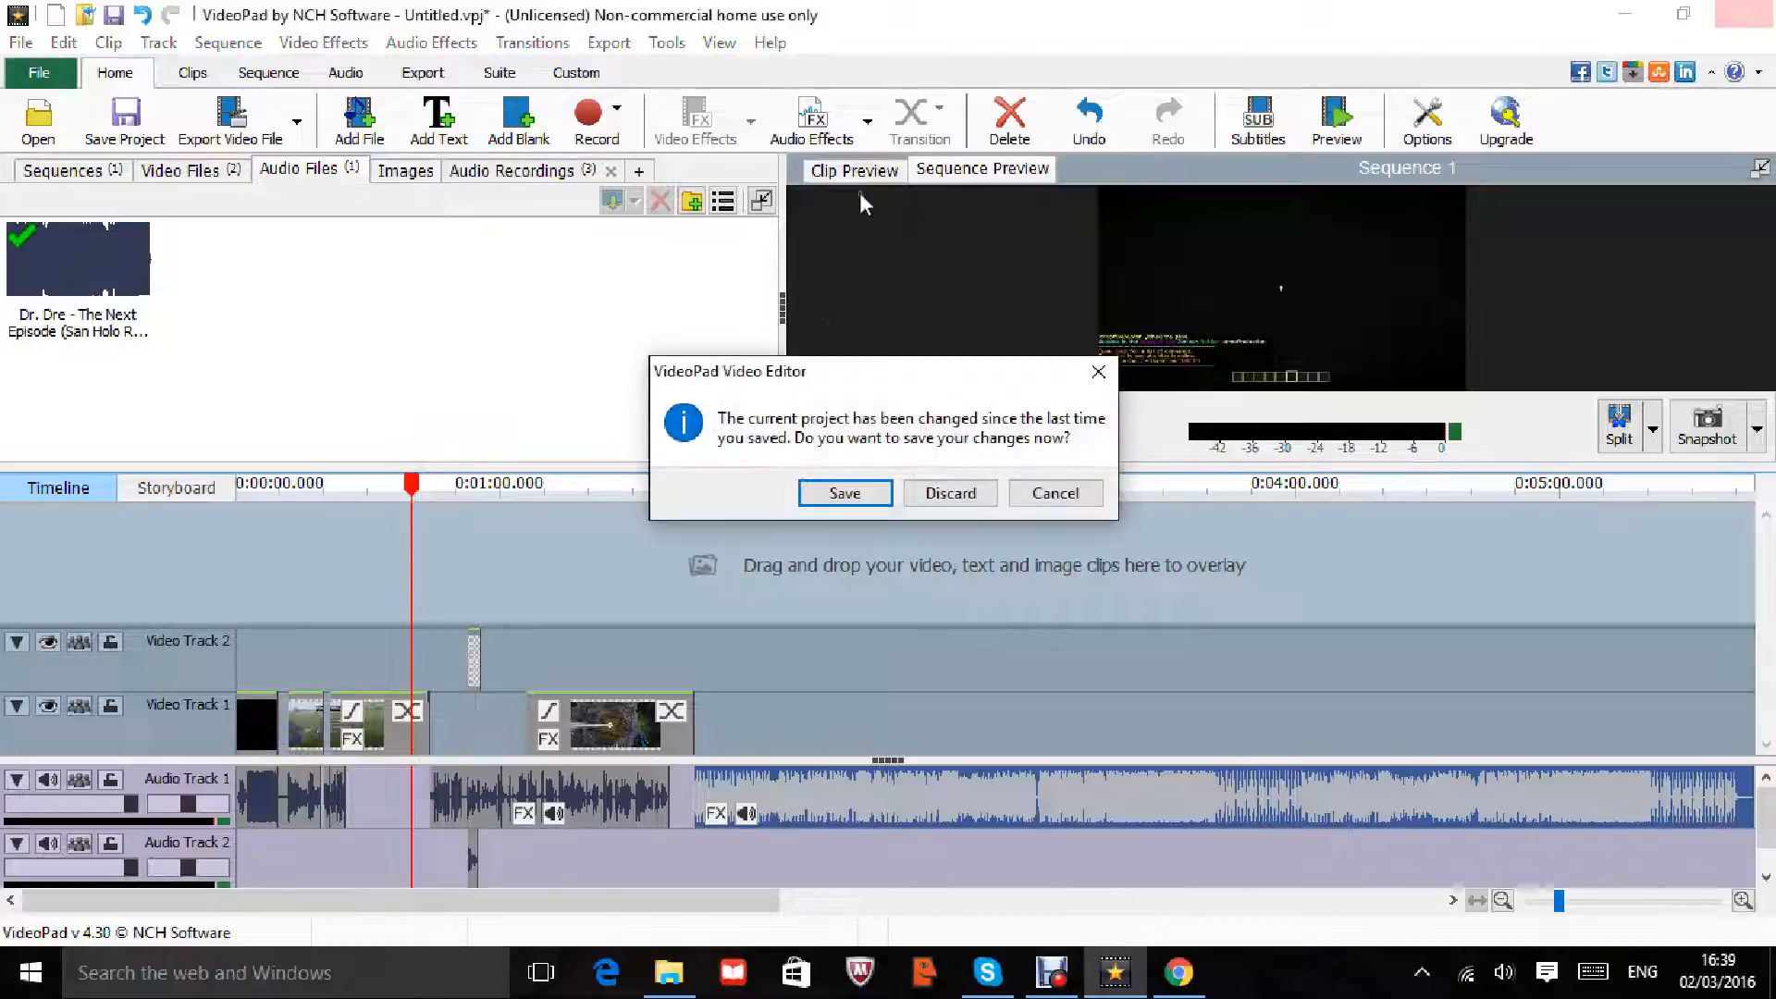
left_click(950, 493)
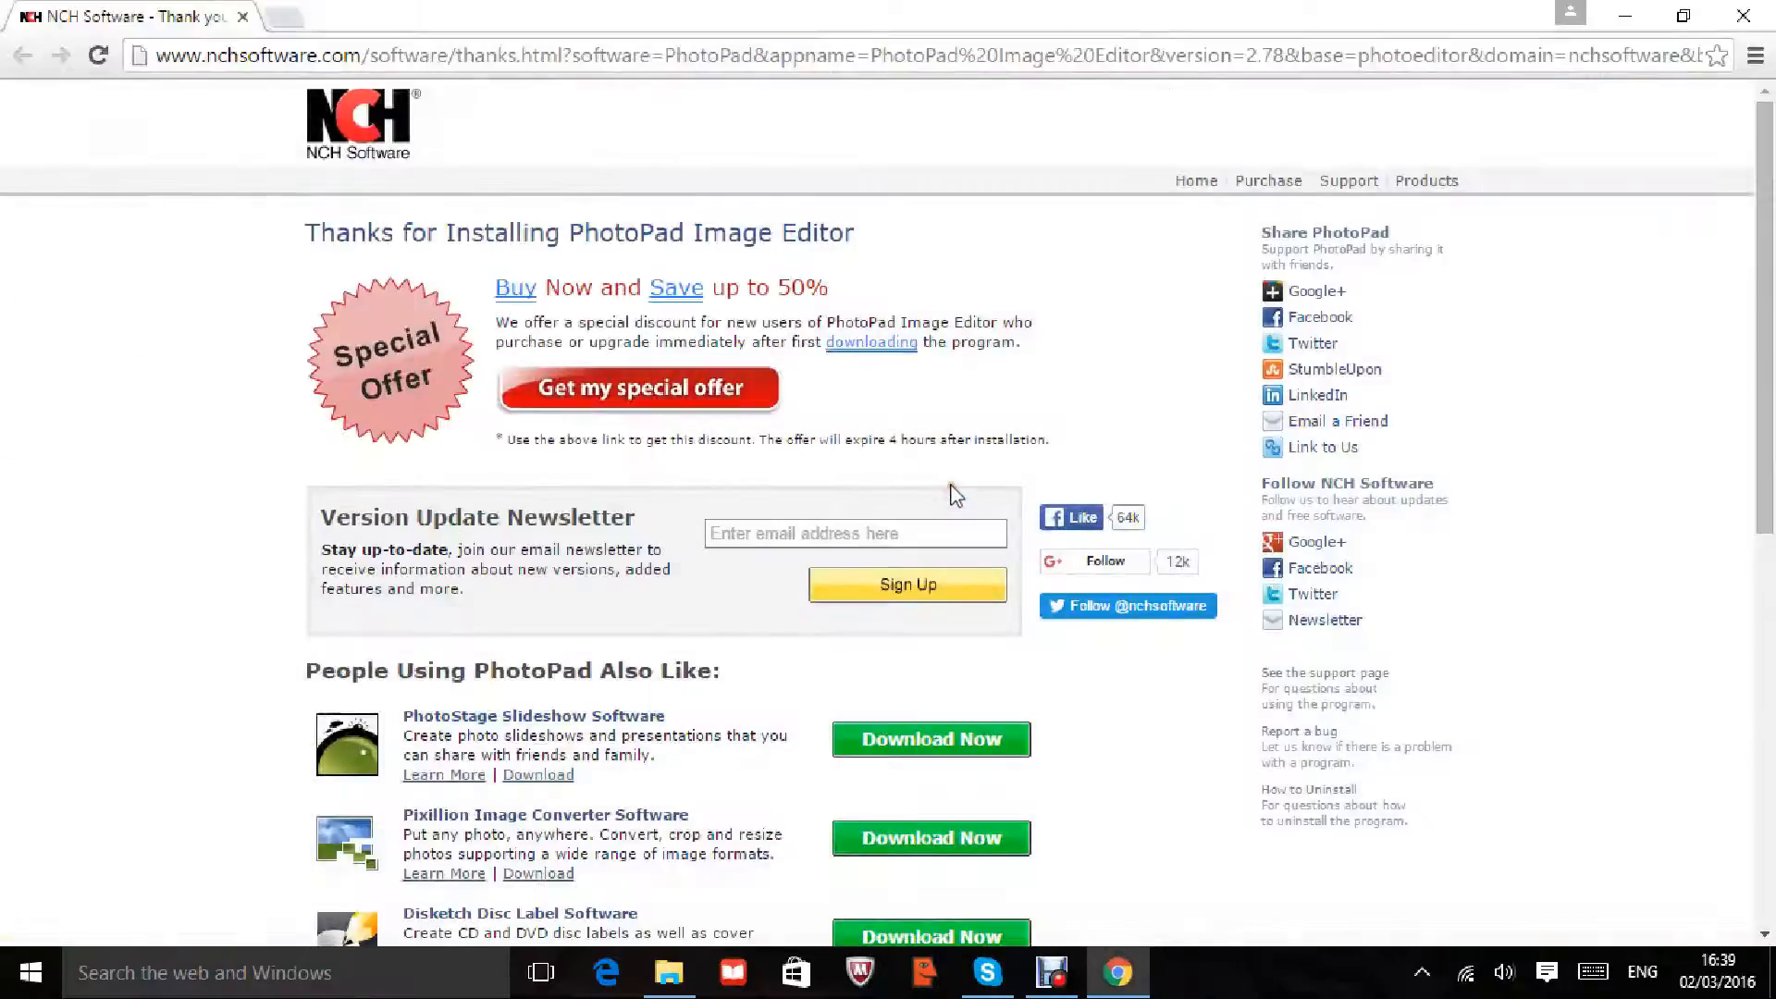
left_click(1743, 16)
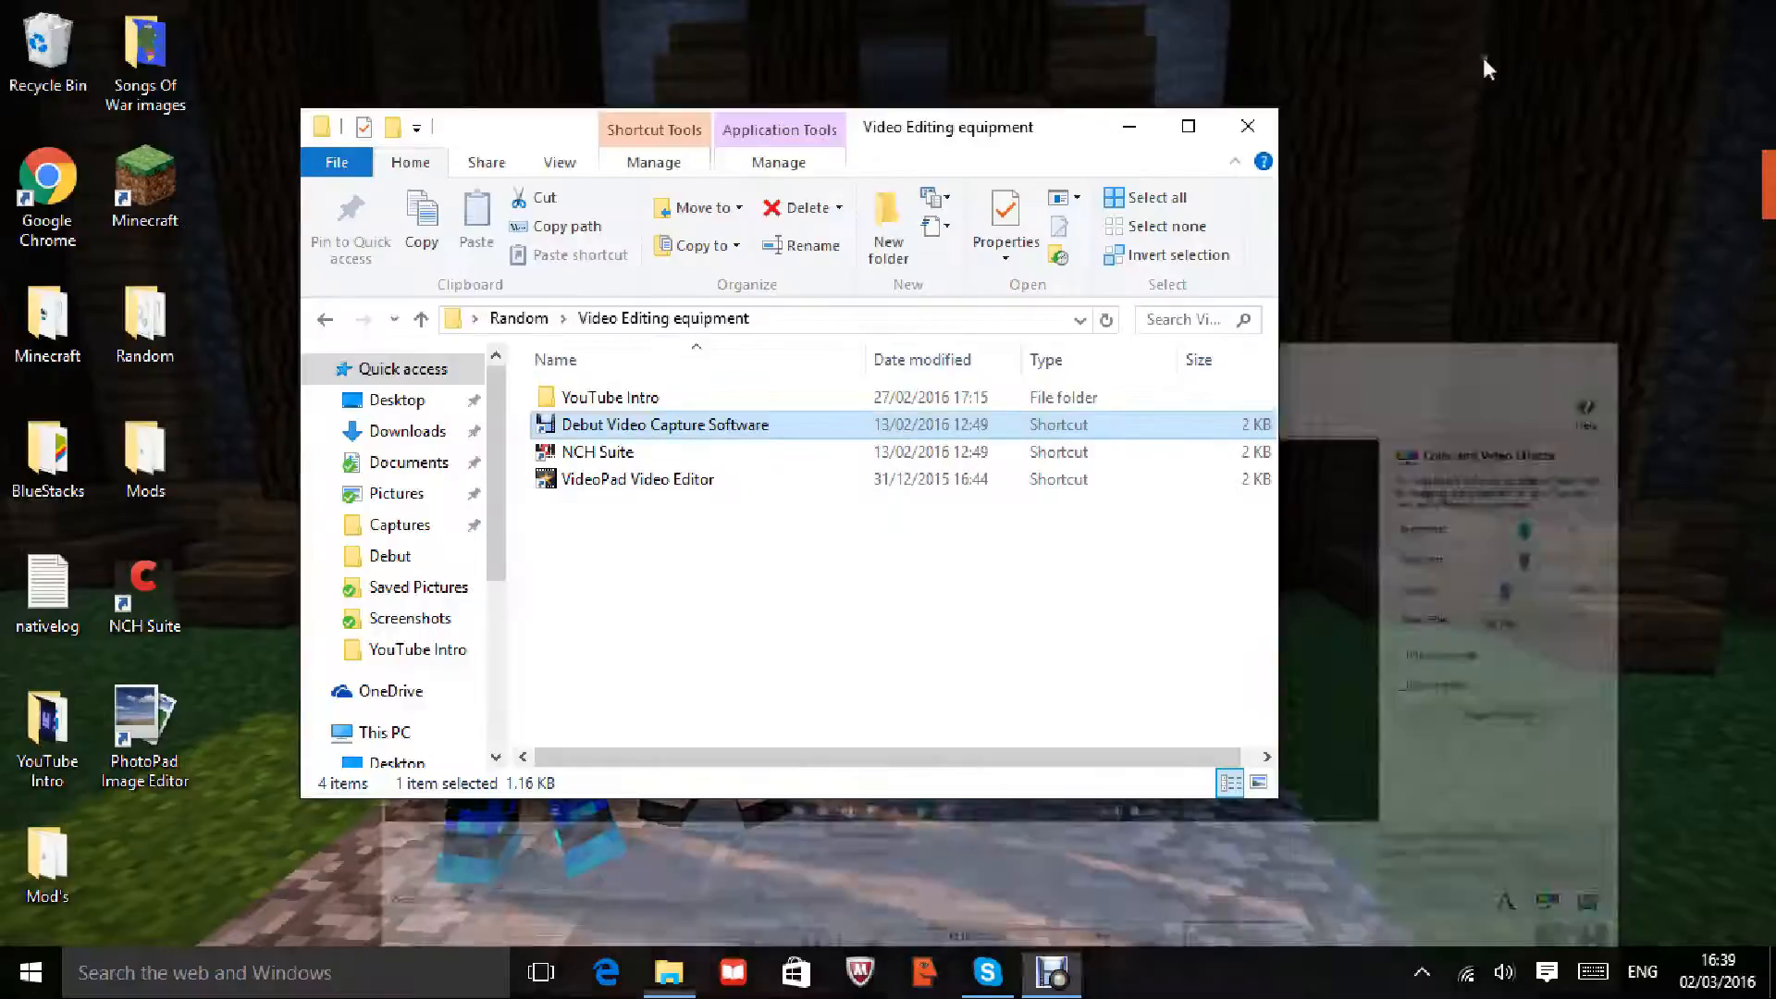
left_click(1617, 19)
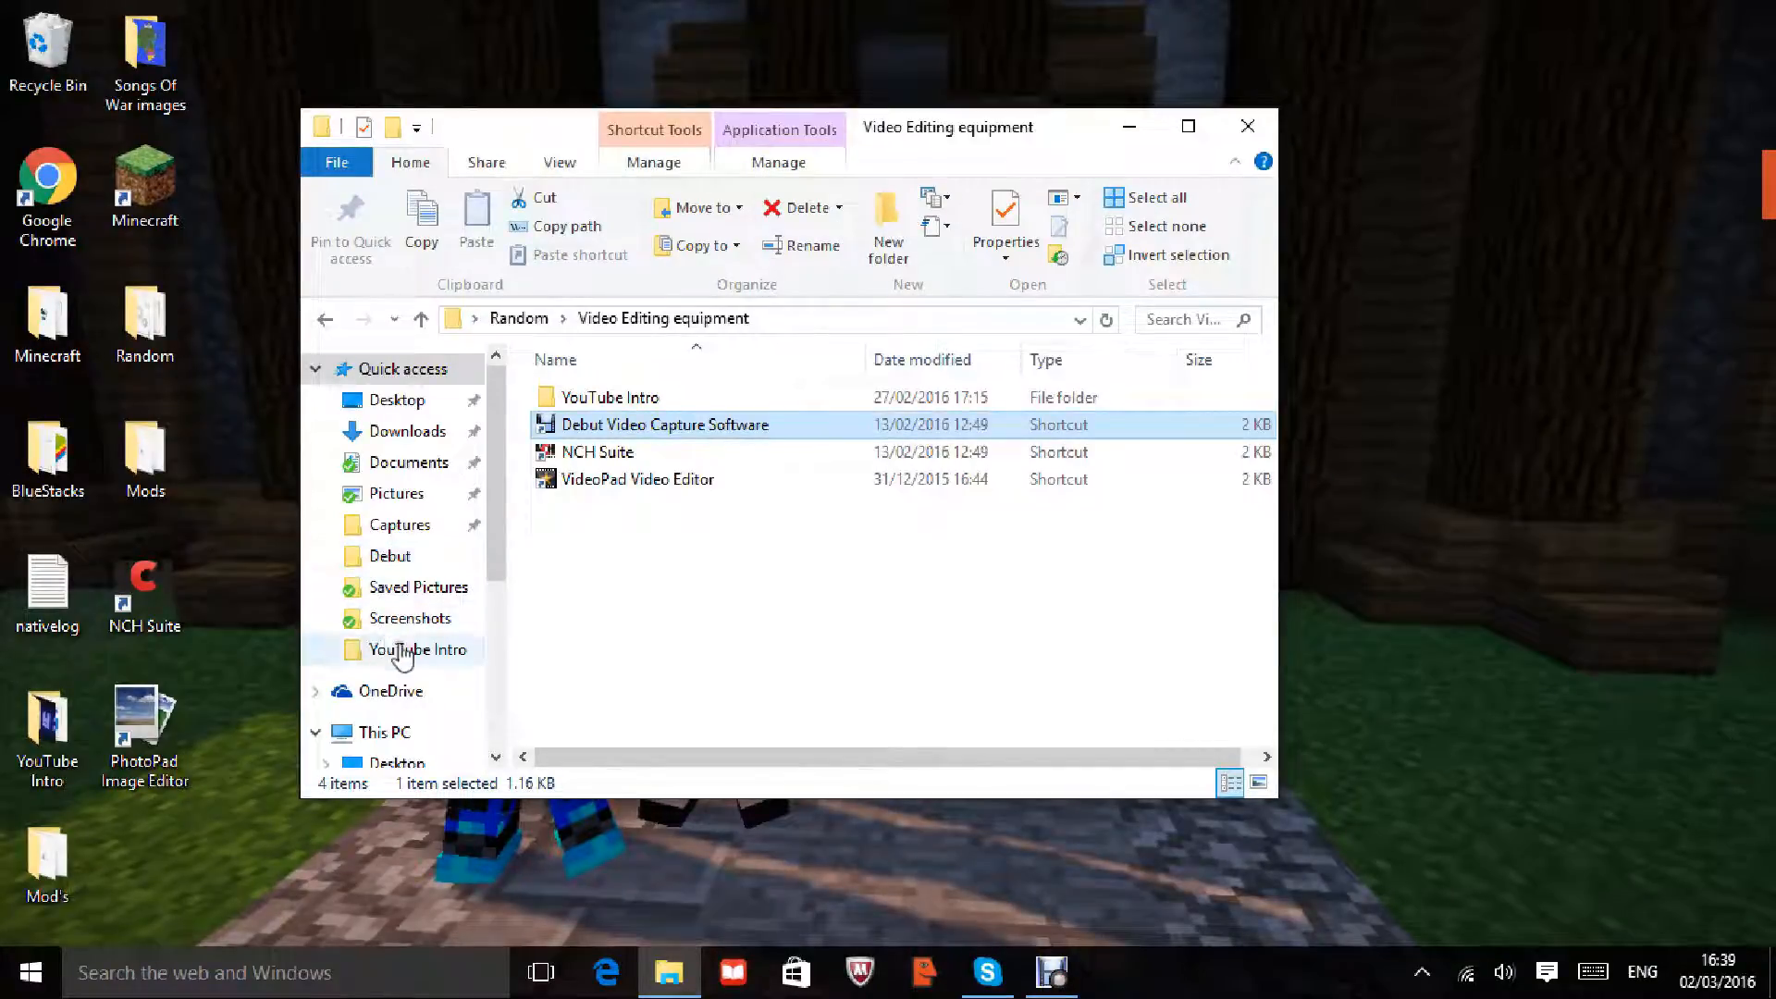
Step: Check the Untitled export in Desktop > YouTube Intro, then close Explorer and return to Debut
scroll(421, 578, "down", 1)
scroll(421, 578, "down", 3)
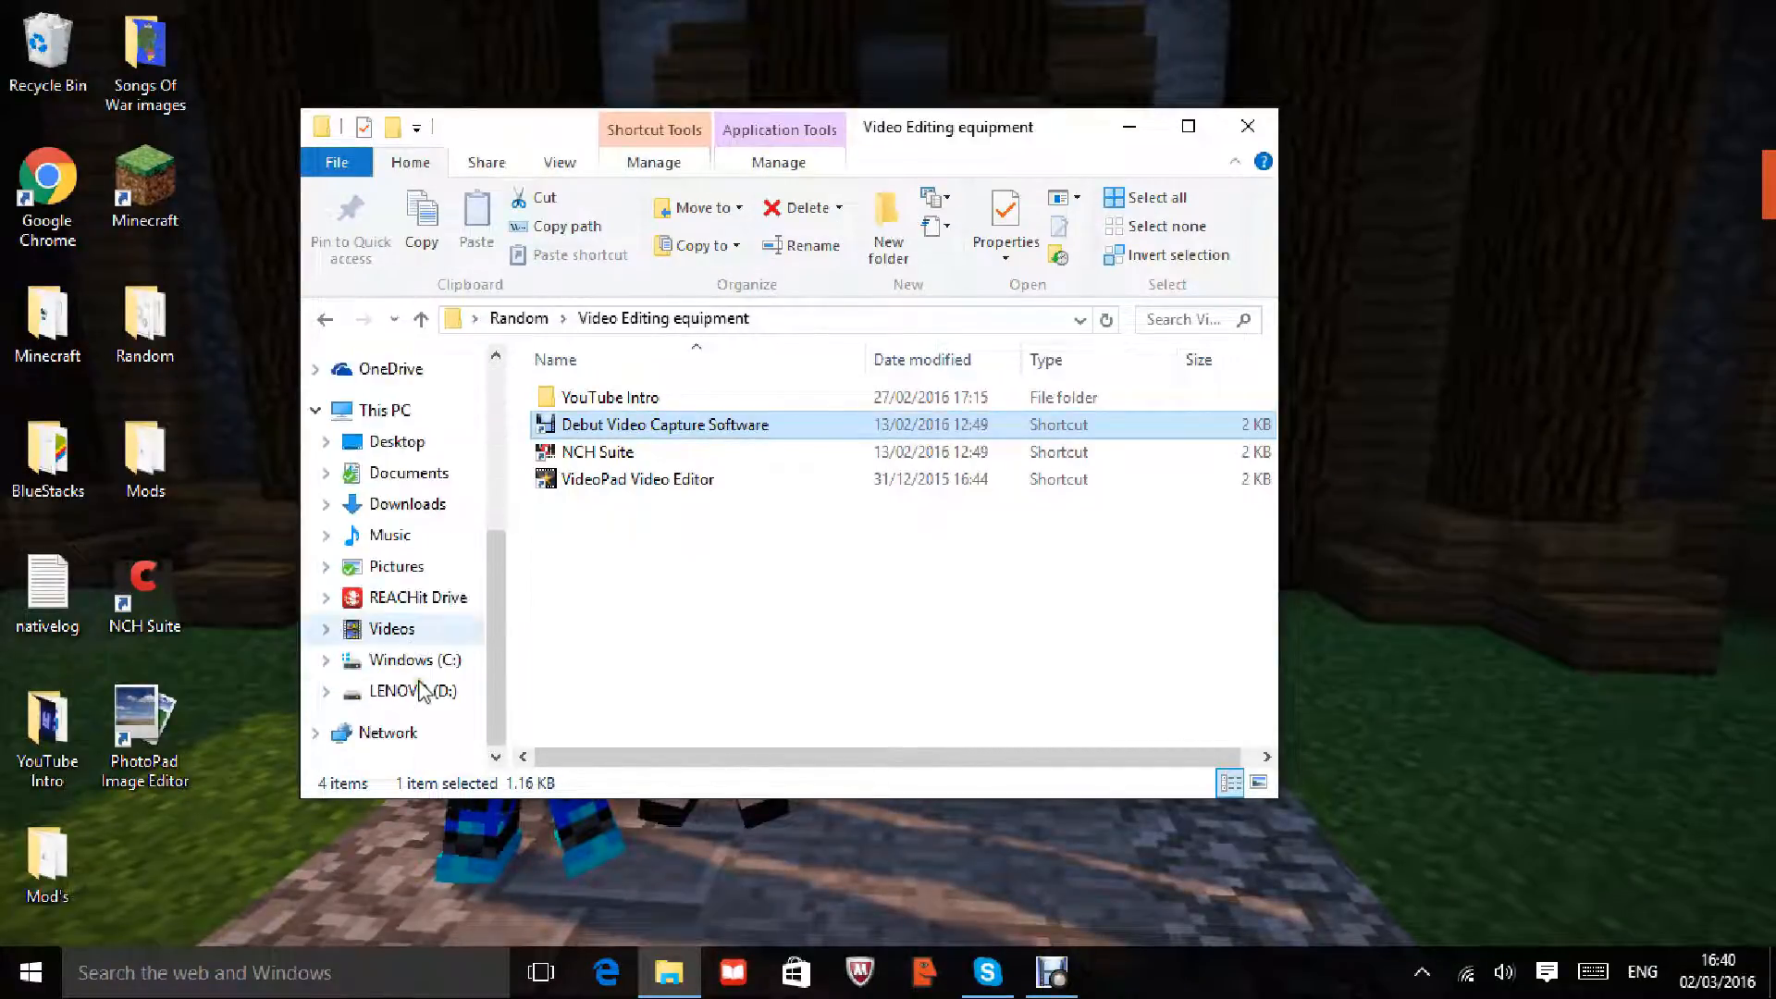
left_click(424, 441)
double_click(645, 558)
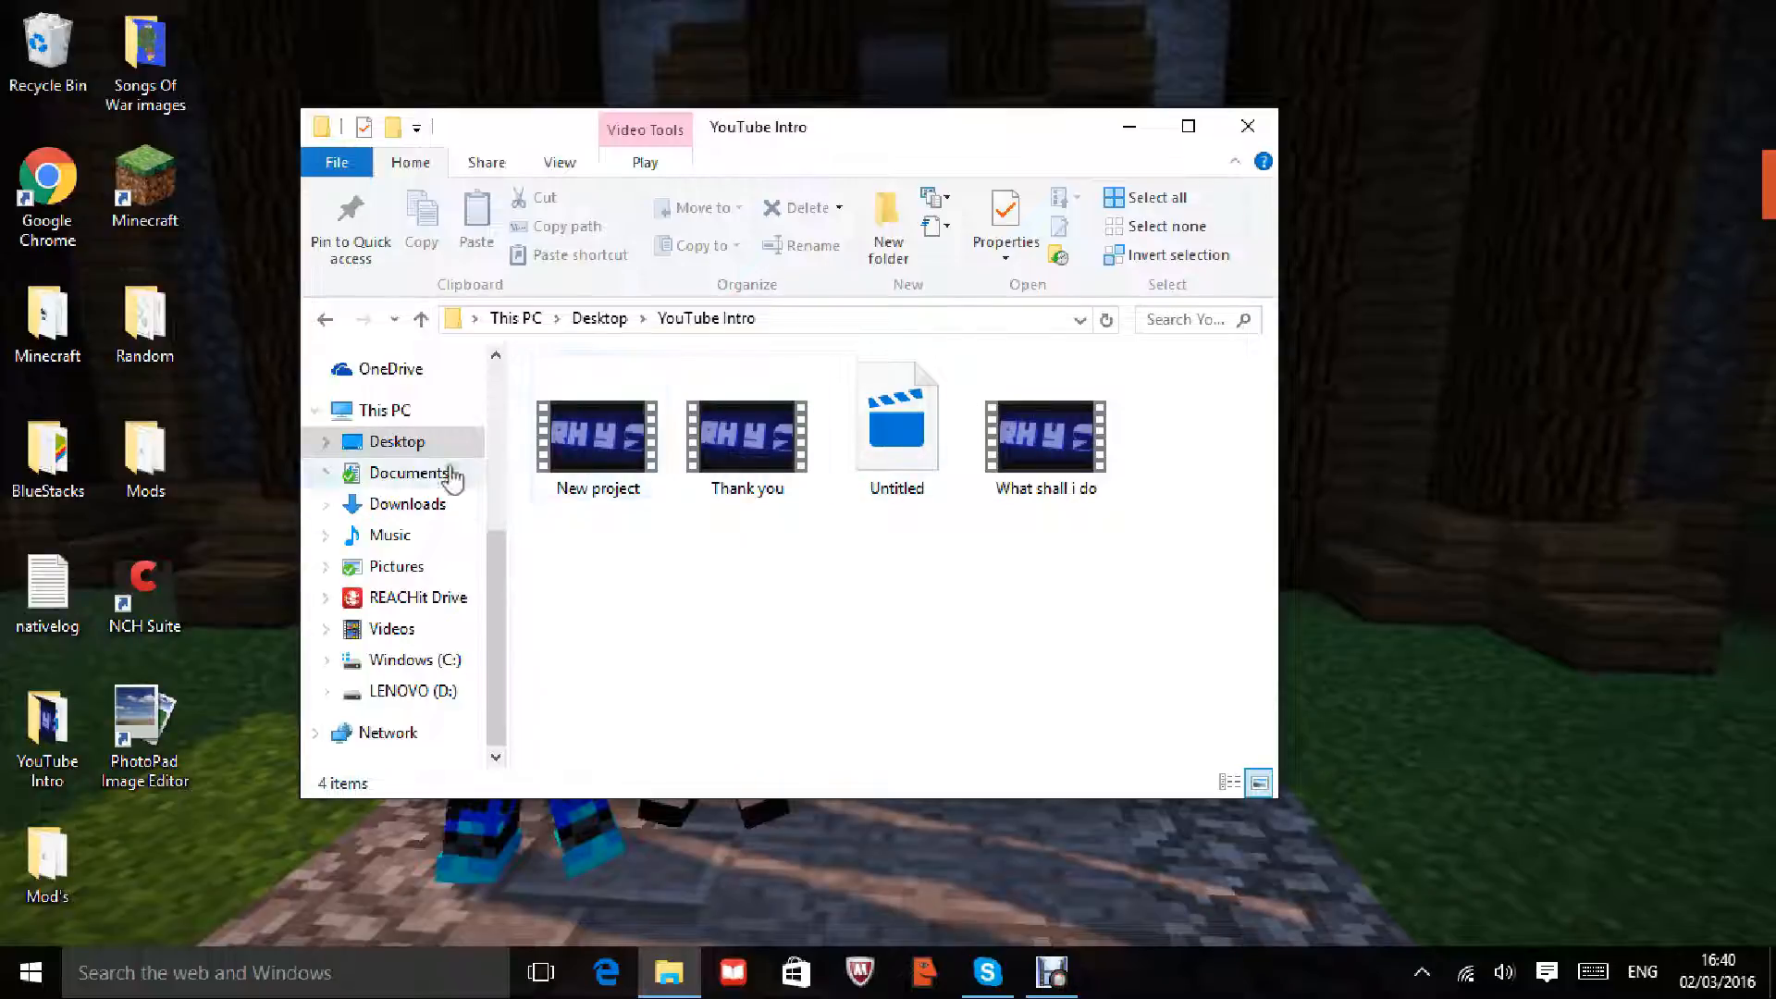
left_click(1249, 128)
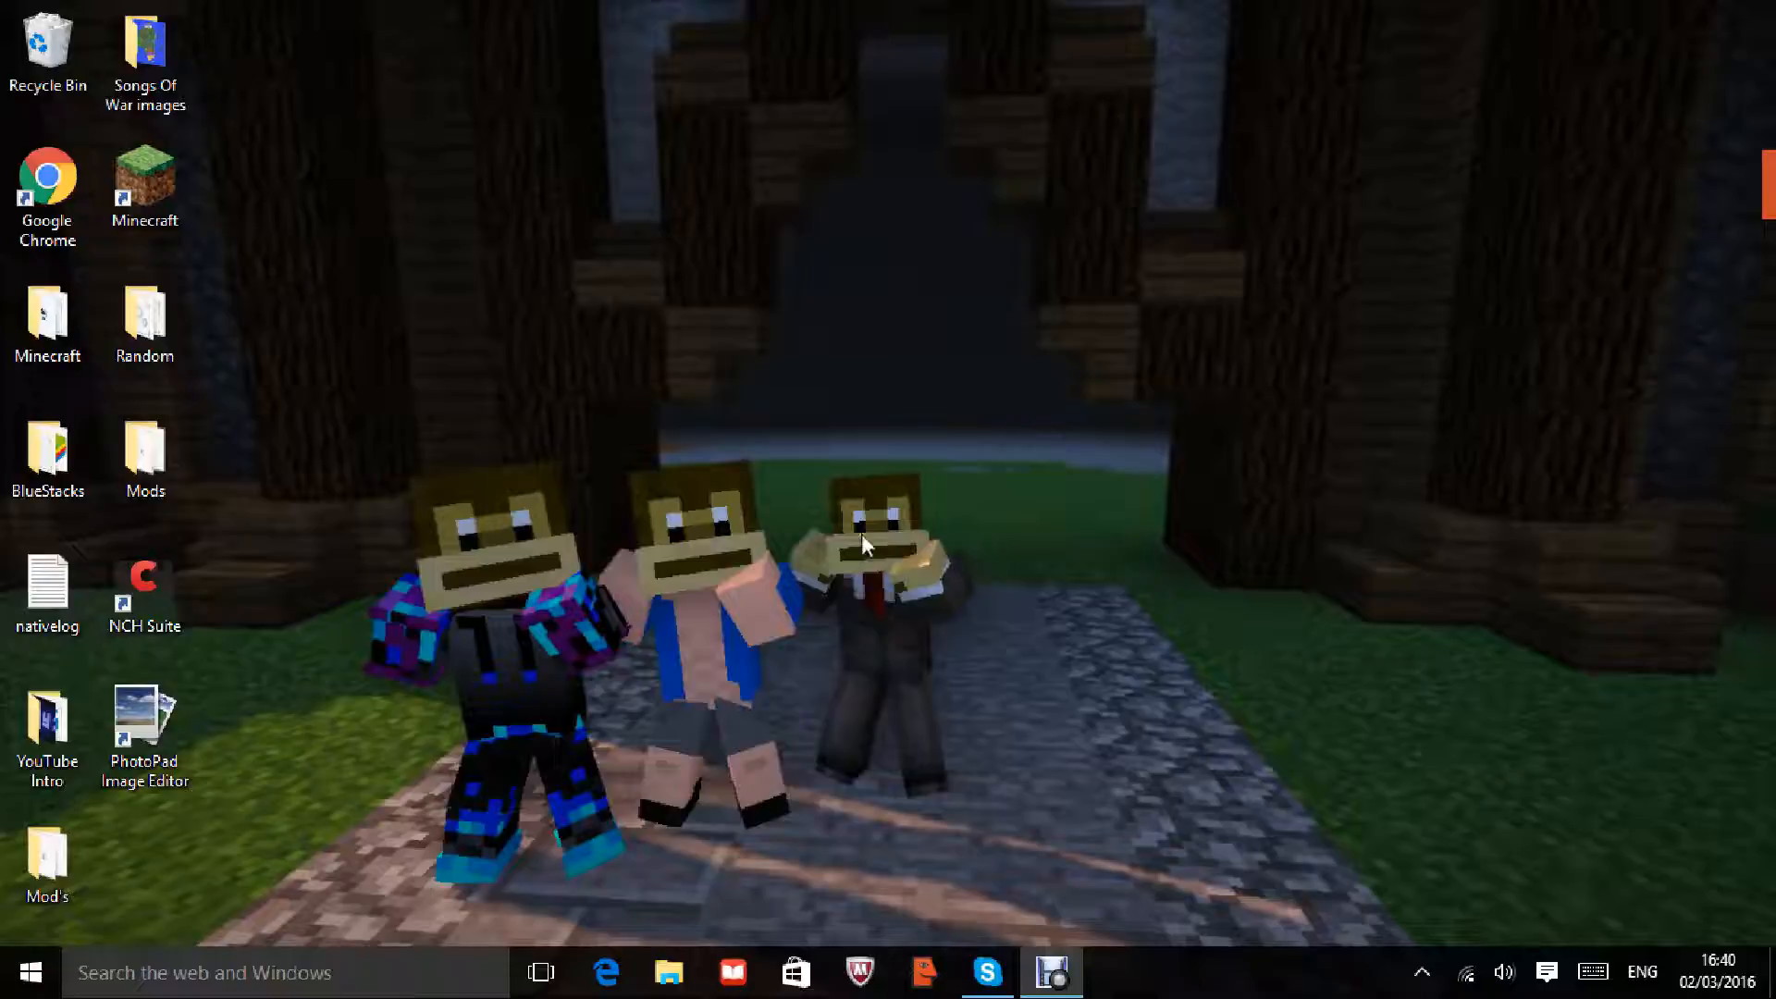
left_click(1064, 970)
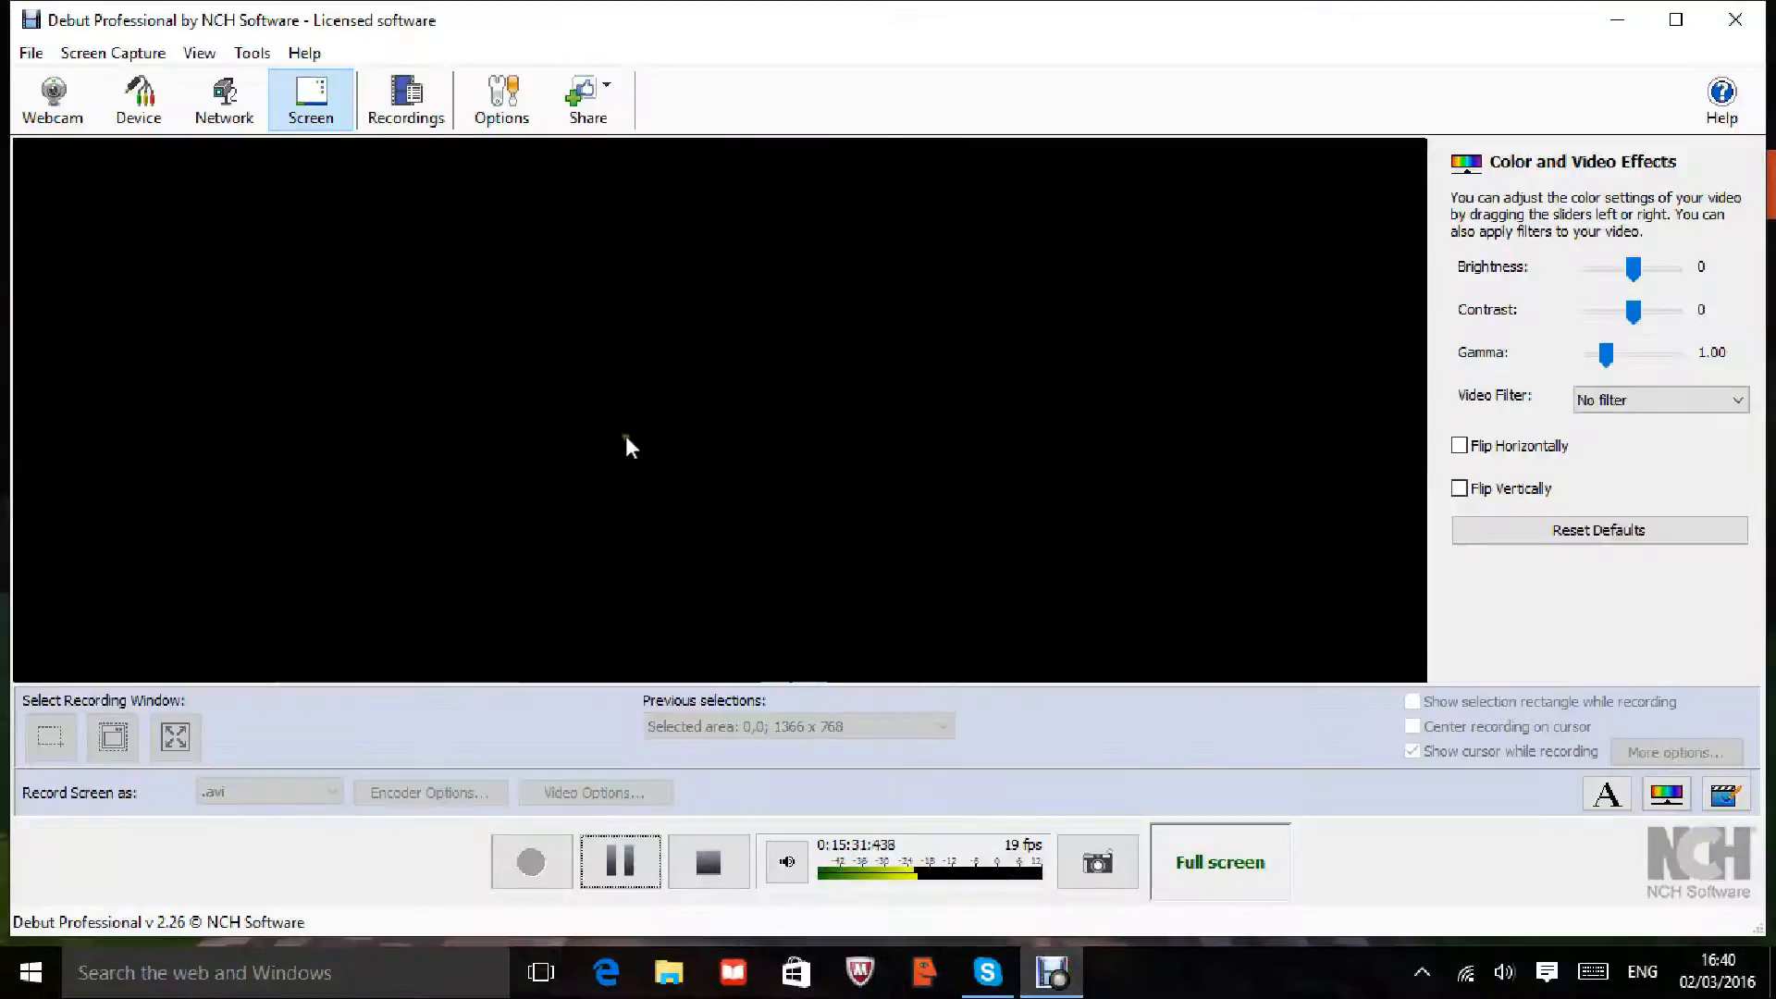